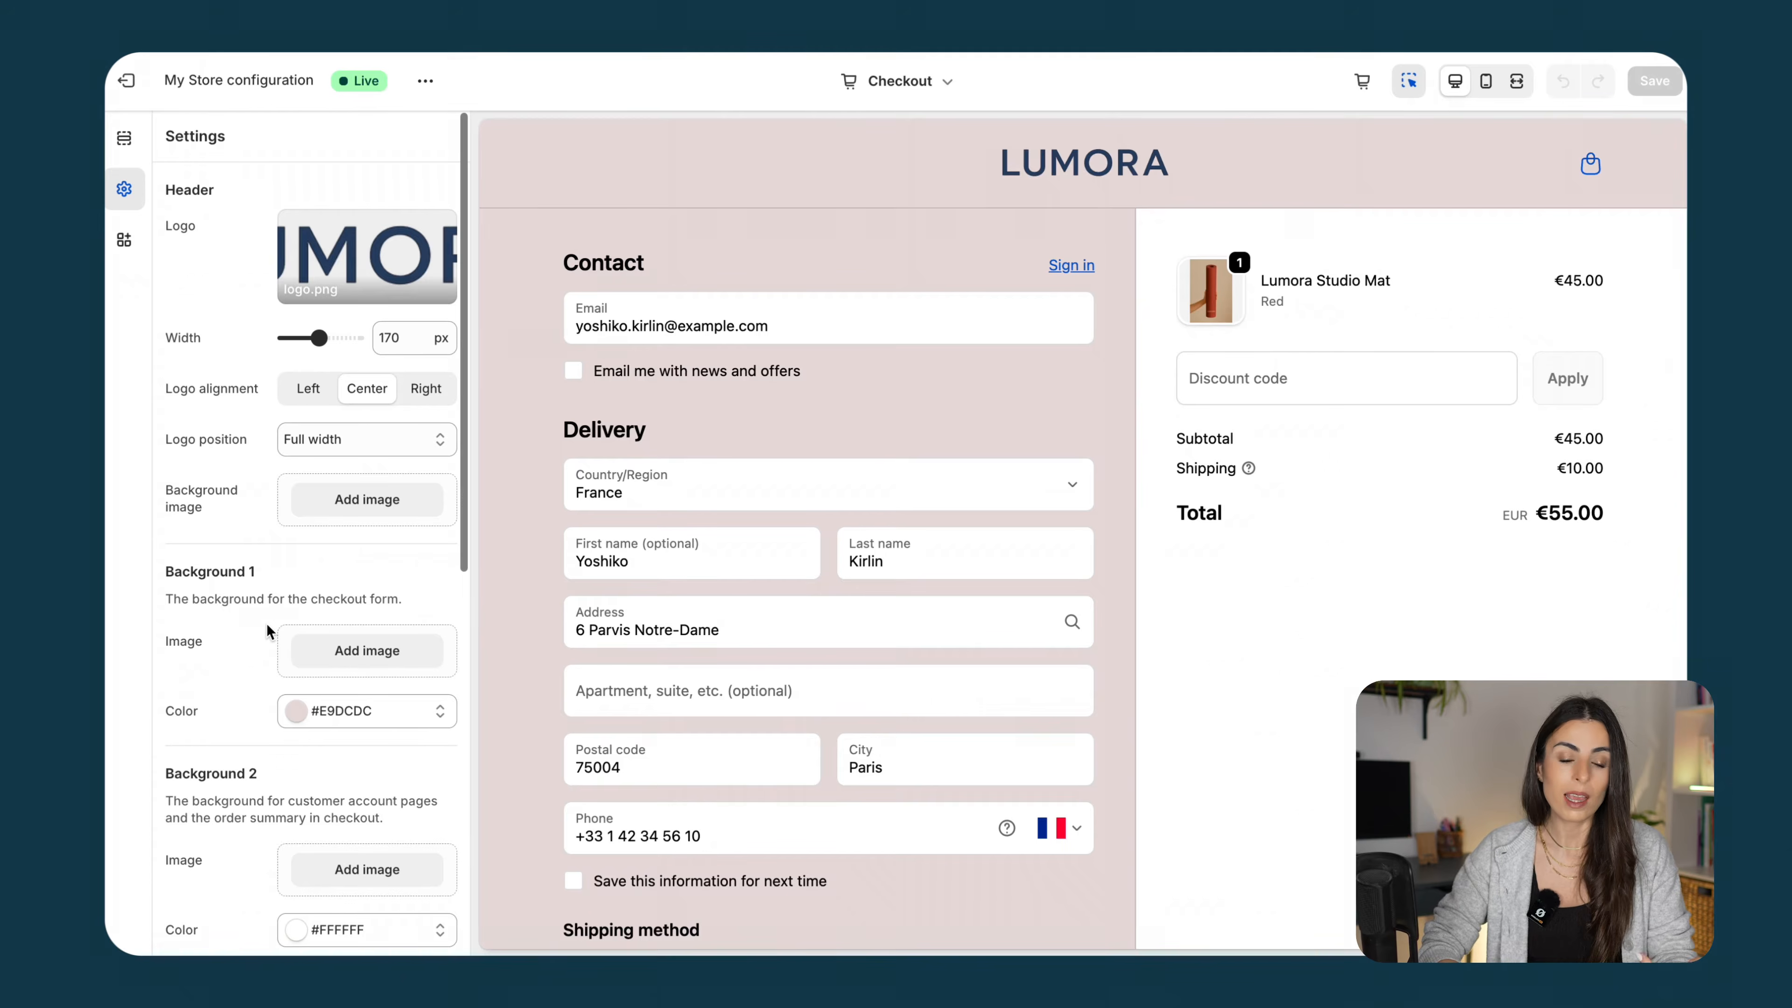
Review the checkout's background, color, typography and layout settings, the full page preview, and the one-page and three-page options
{"action": "scroll", "coordinate": [266, 623], "scroll_direction": "down", "scroll_amount": 5}
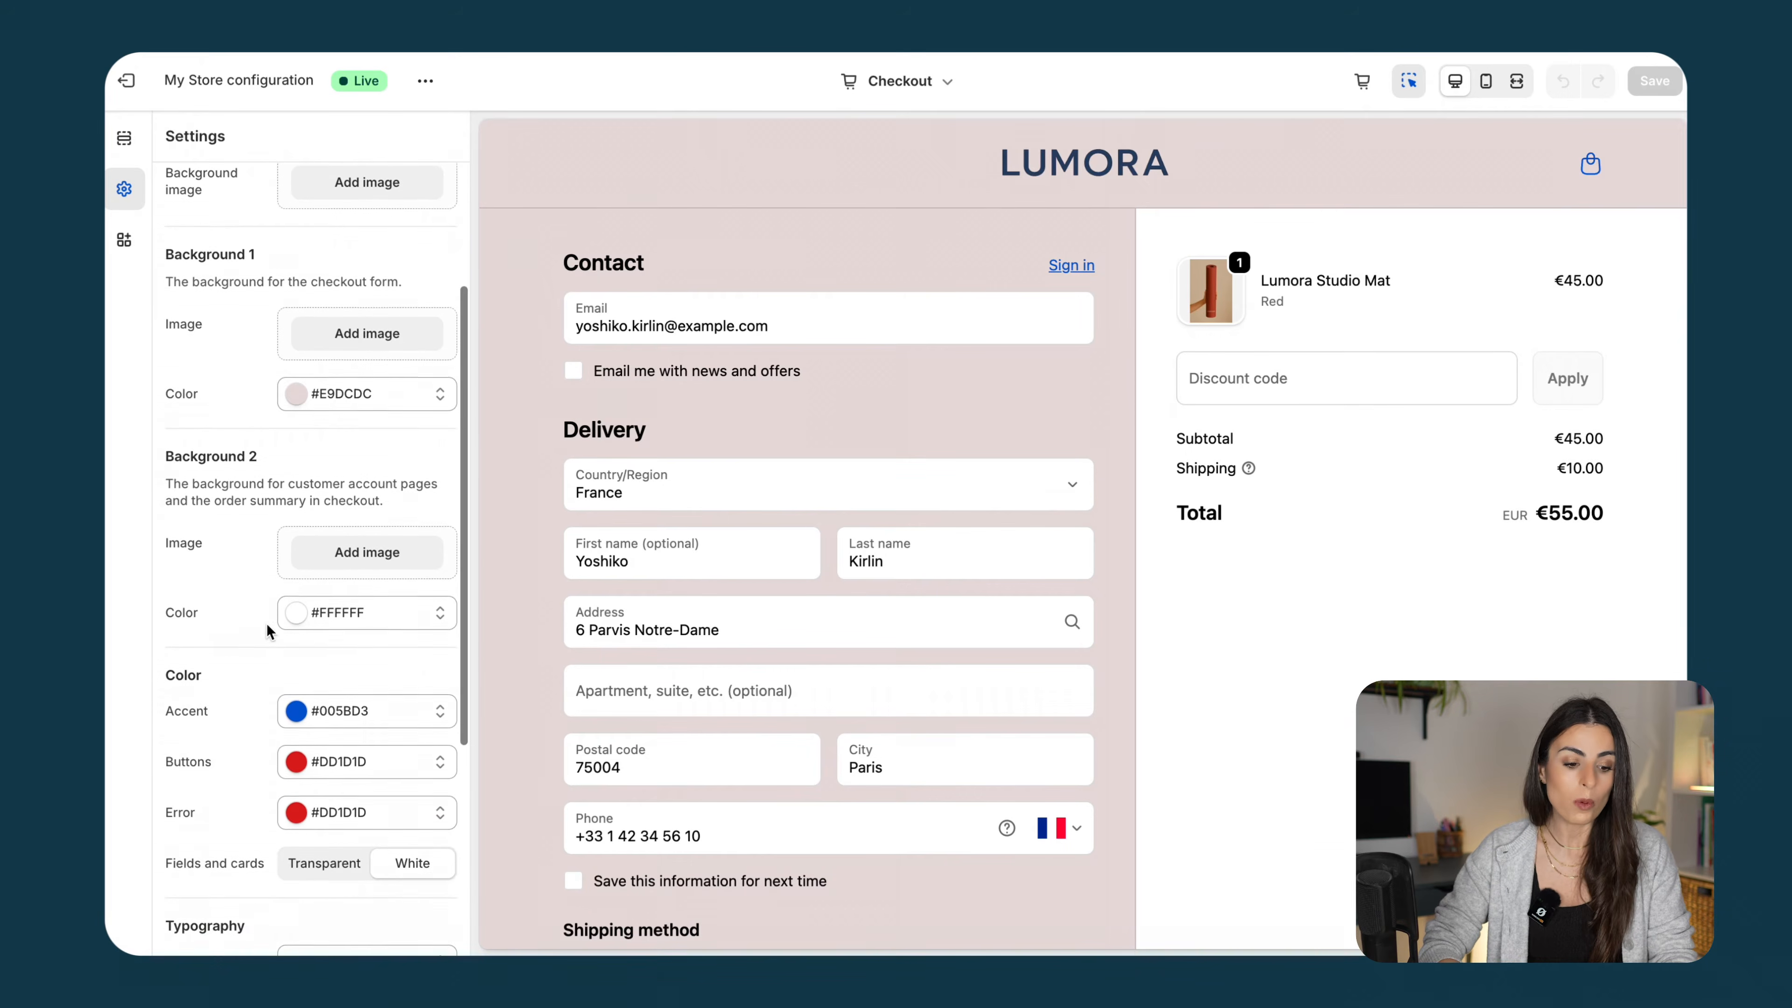
{"action": "scroll", "coordinate": [266, 623], "scroll_direction": "down", "scroll_amount": 5}
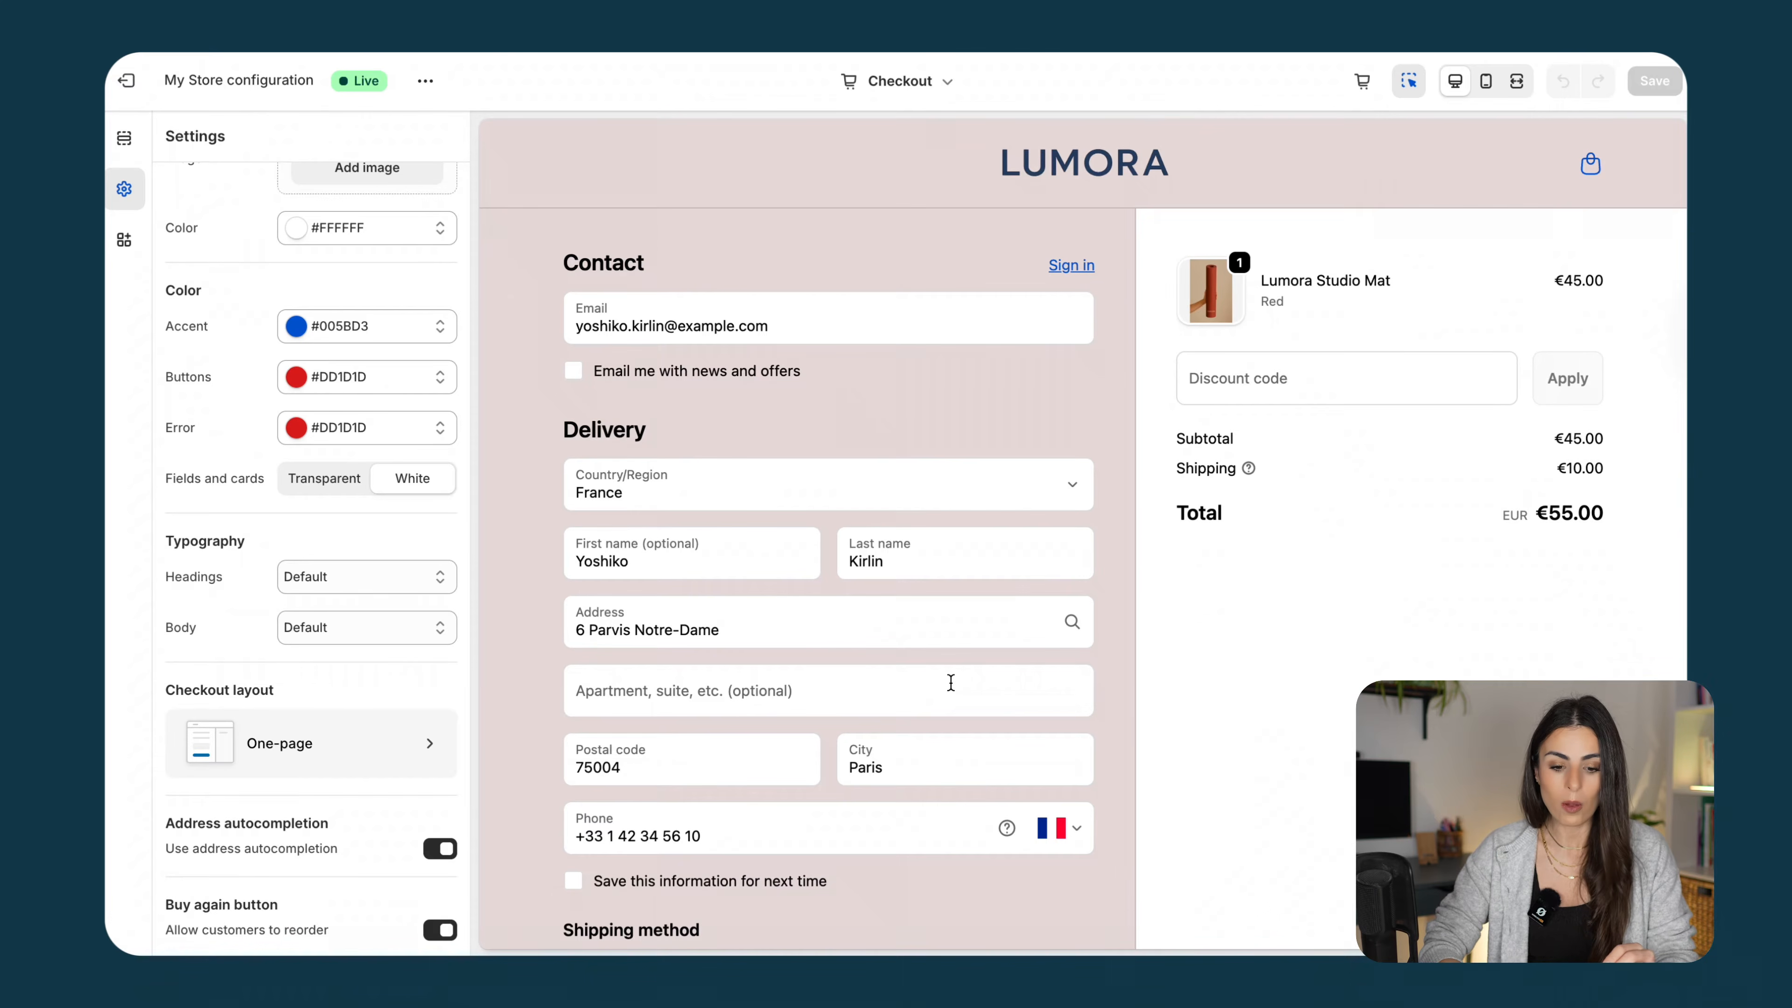
{"action": "scroll", "coordinate": [950, 682], "scroll_direction": "down", "scroll_amount": 6}
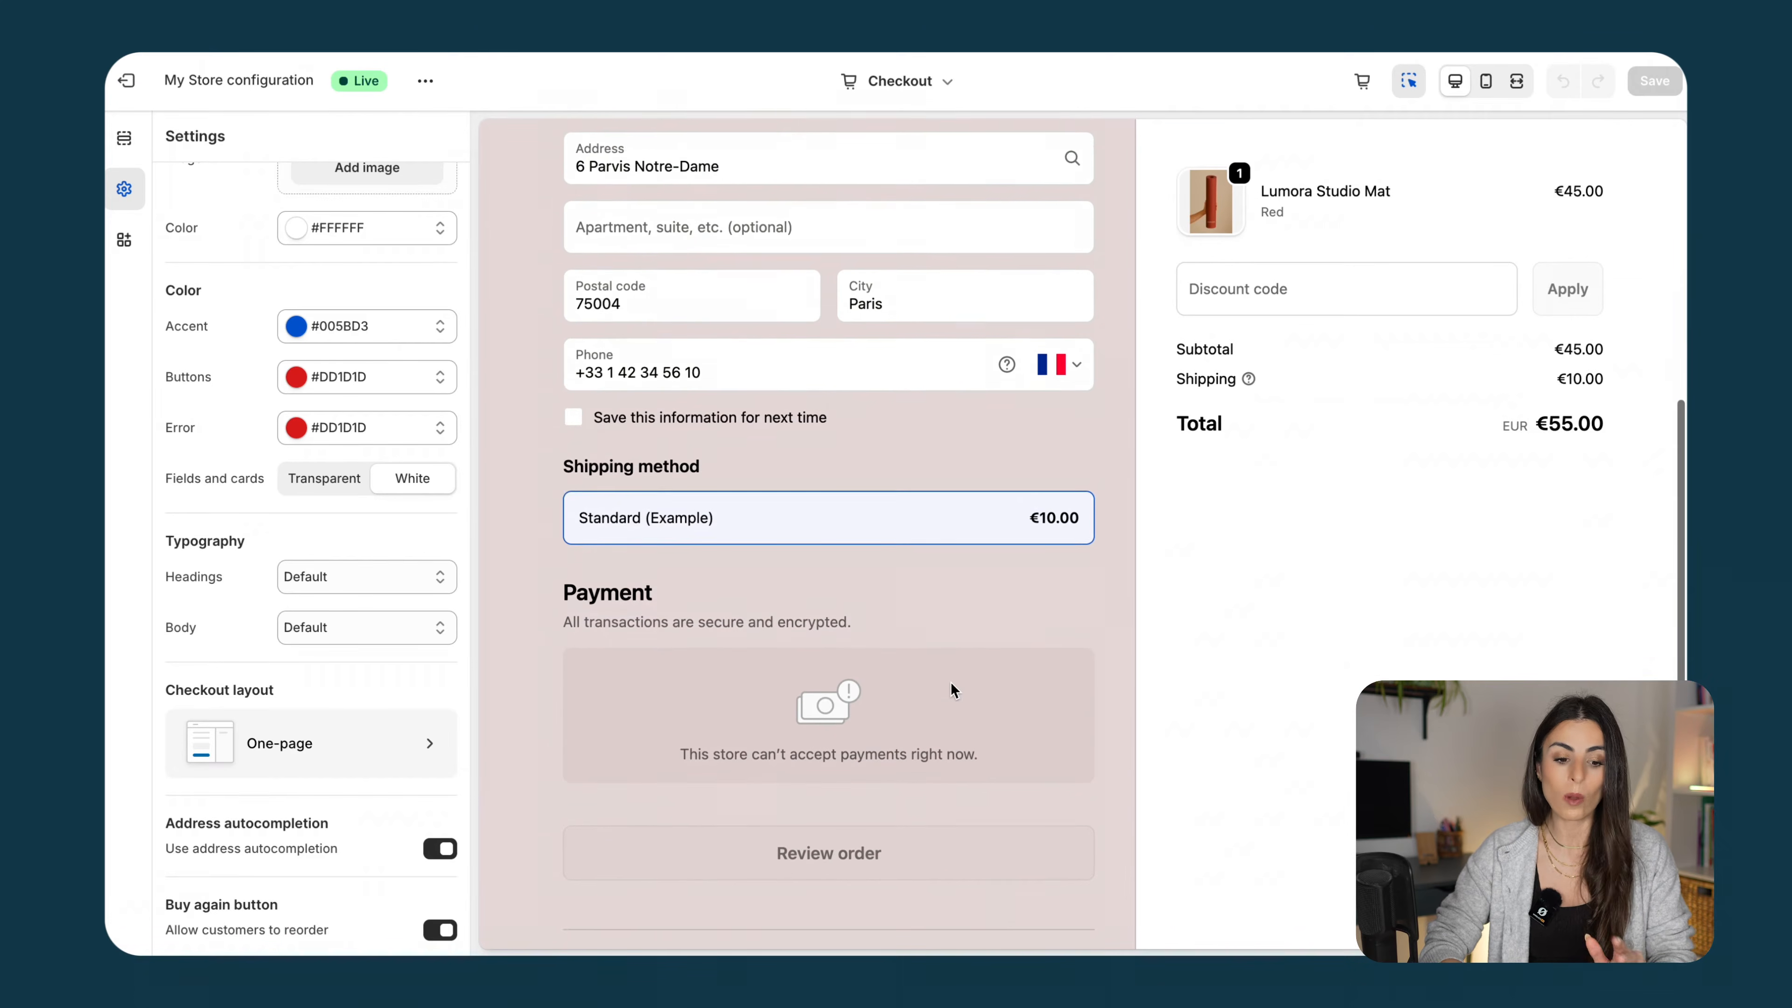
{"action": "scroll", "coordinate": [950, 681], "scroll_direction": "up", "scroll_amount": 6}
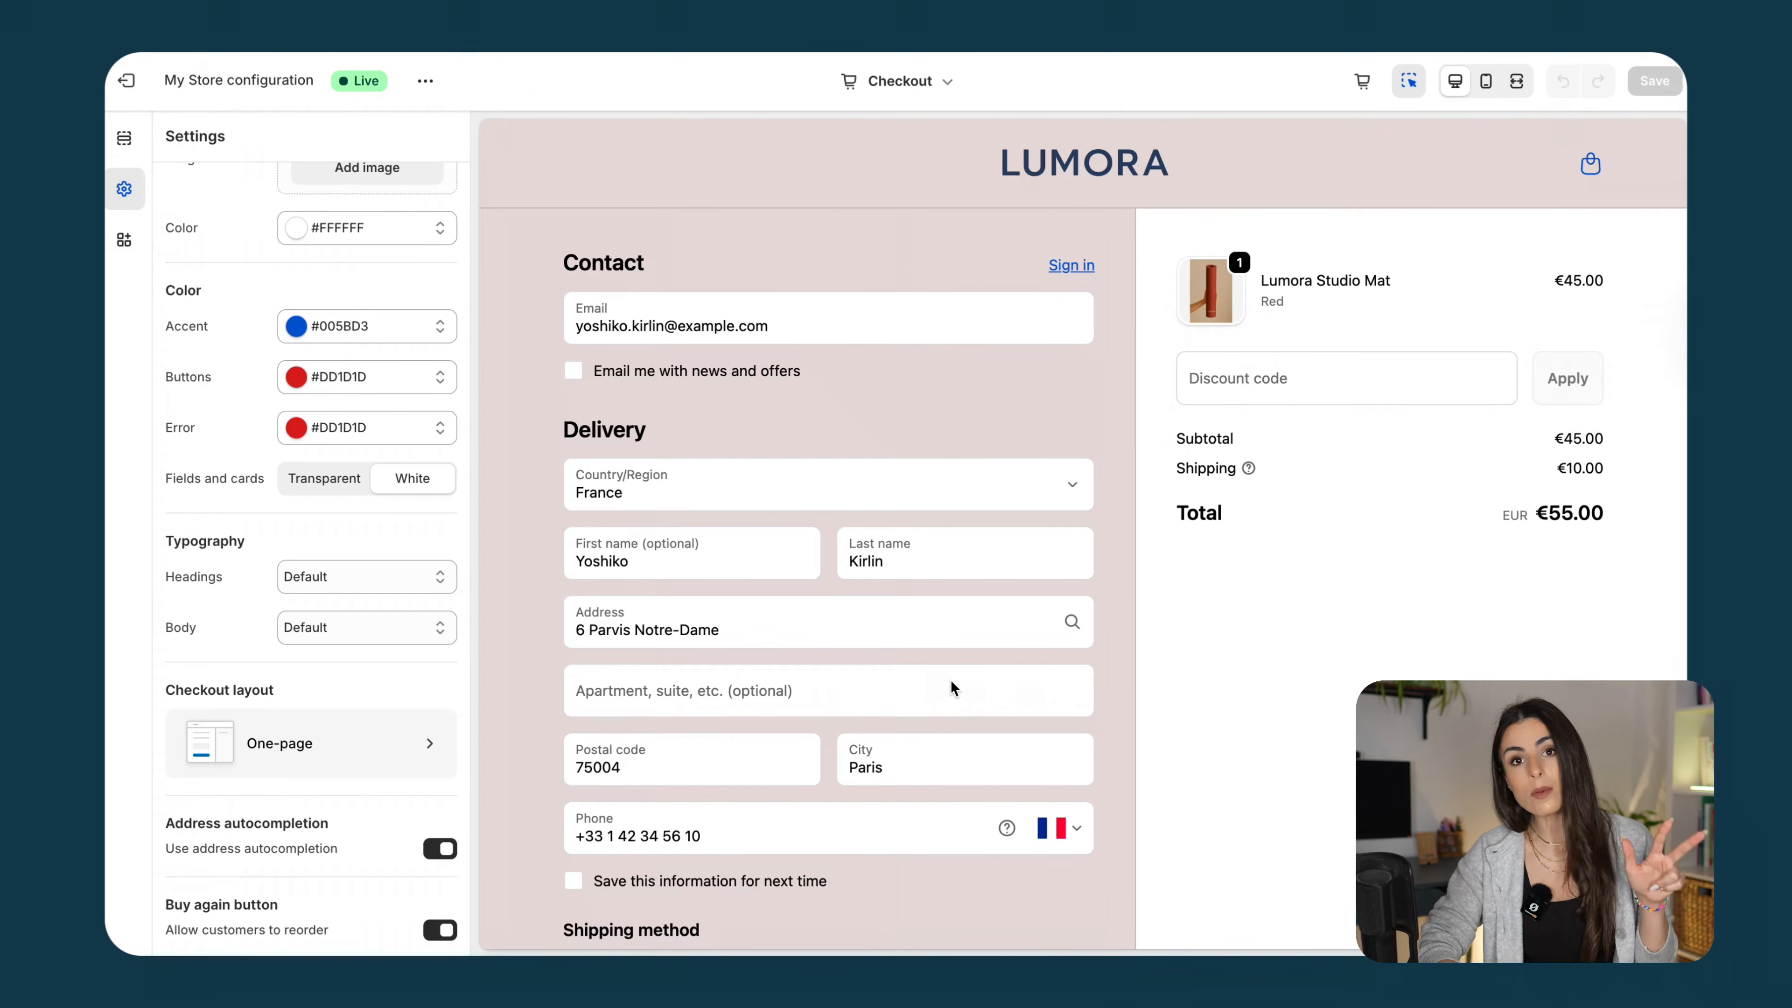
{"action": "left_click", "coordinate": [368, 743]}
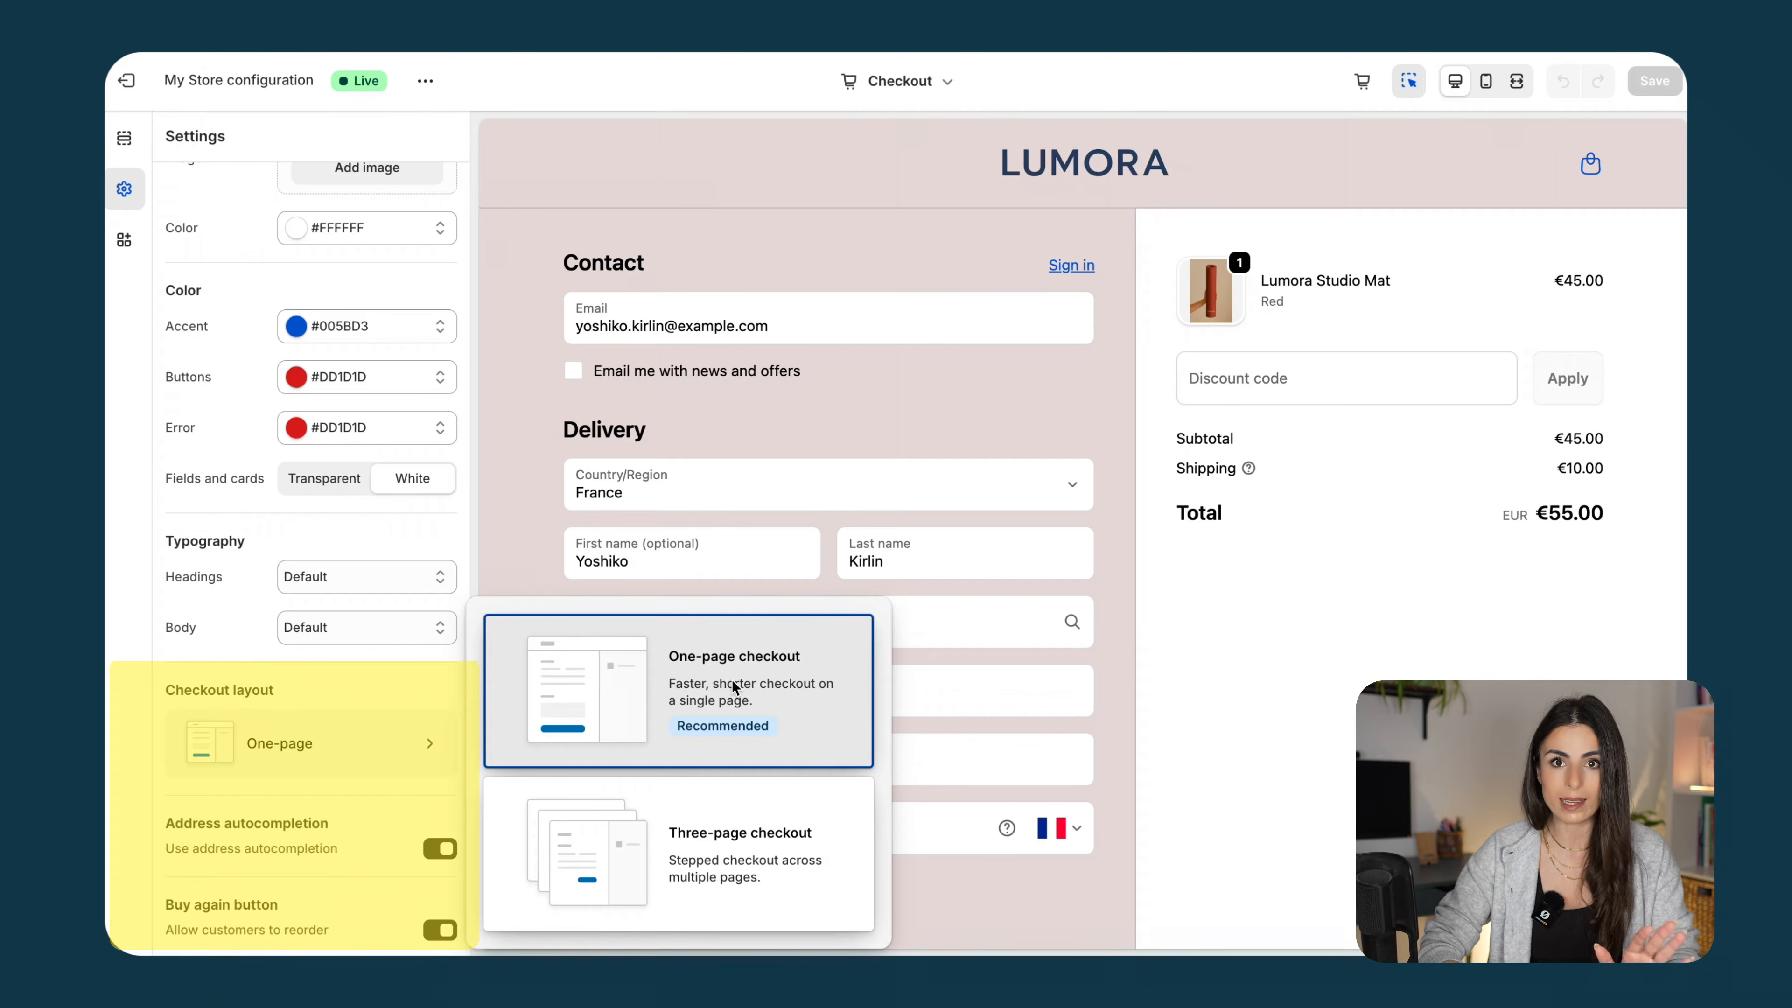
{"action": "left_click", "coordinate": [407, 661]}
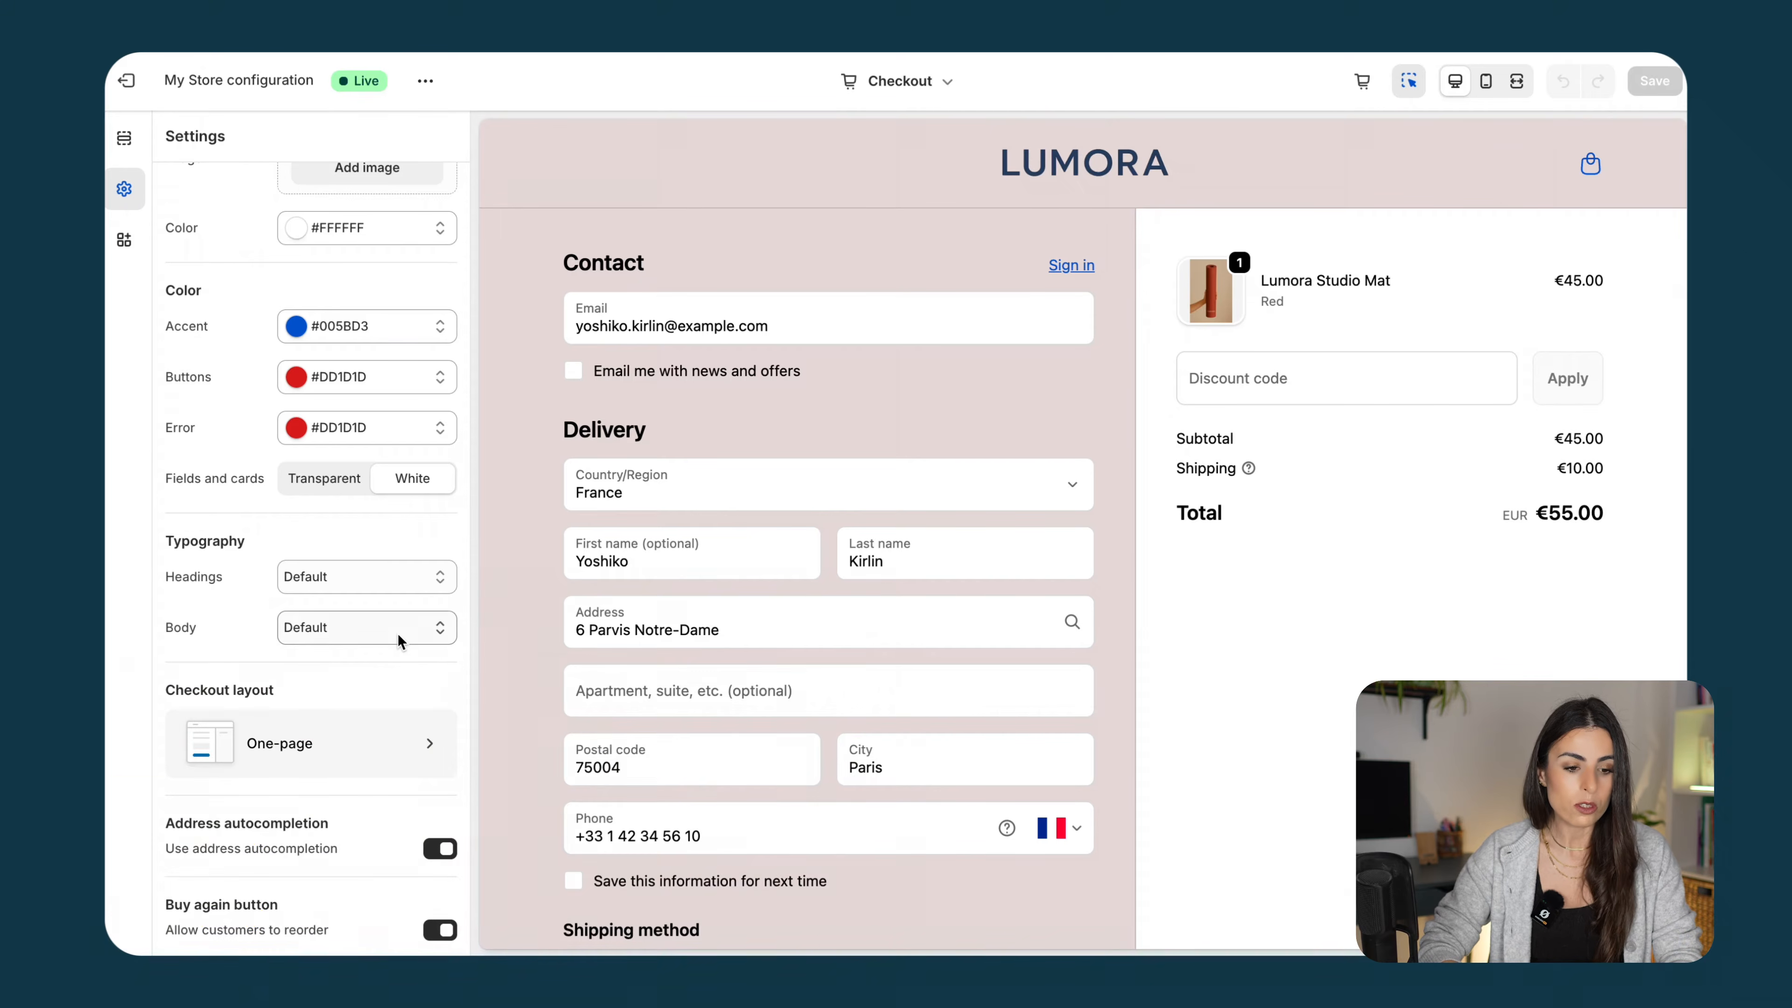
Remove the logo image from the checkout header
{"action": "scroll", "coordinate": [399, 640], "scroll_direction": "up", "scroll_amount": 10}
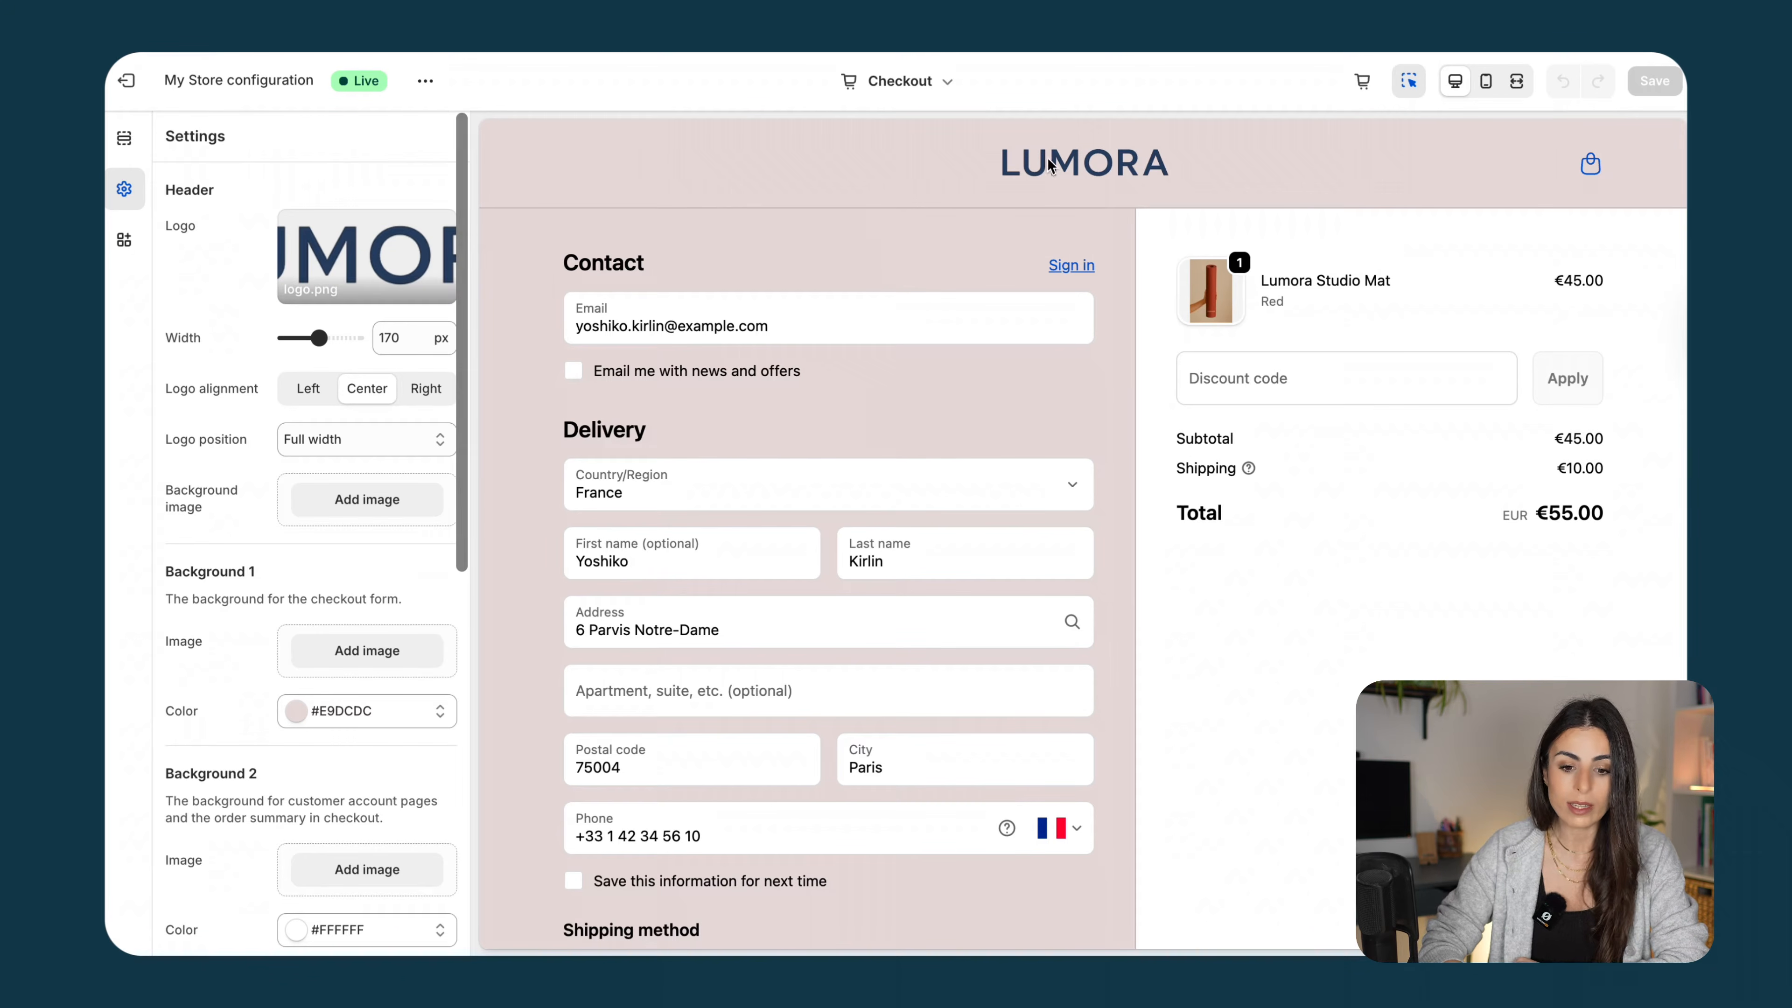
{"action": "left_click", "coordinate": [383, 264]}
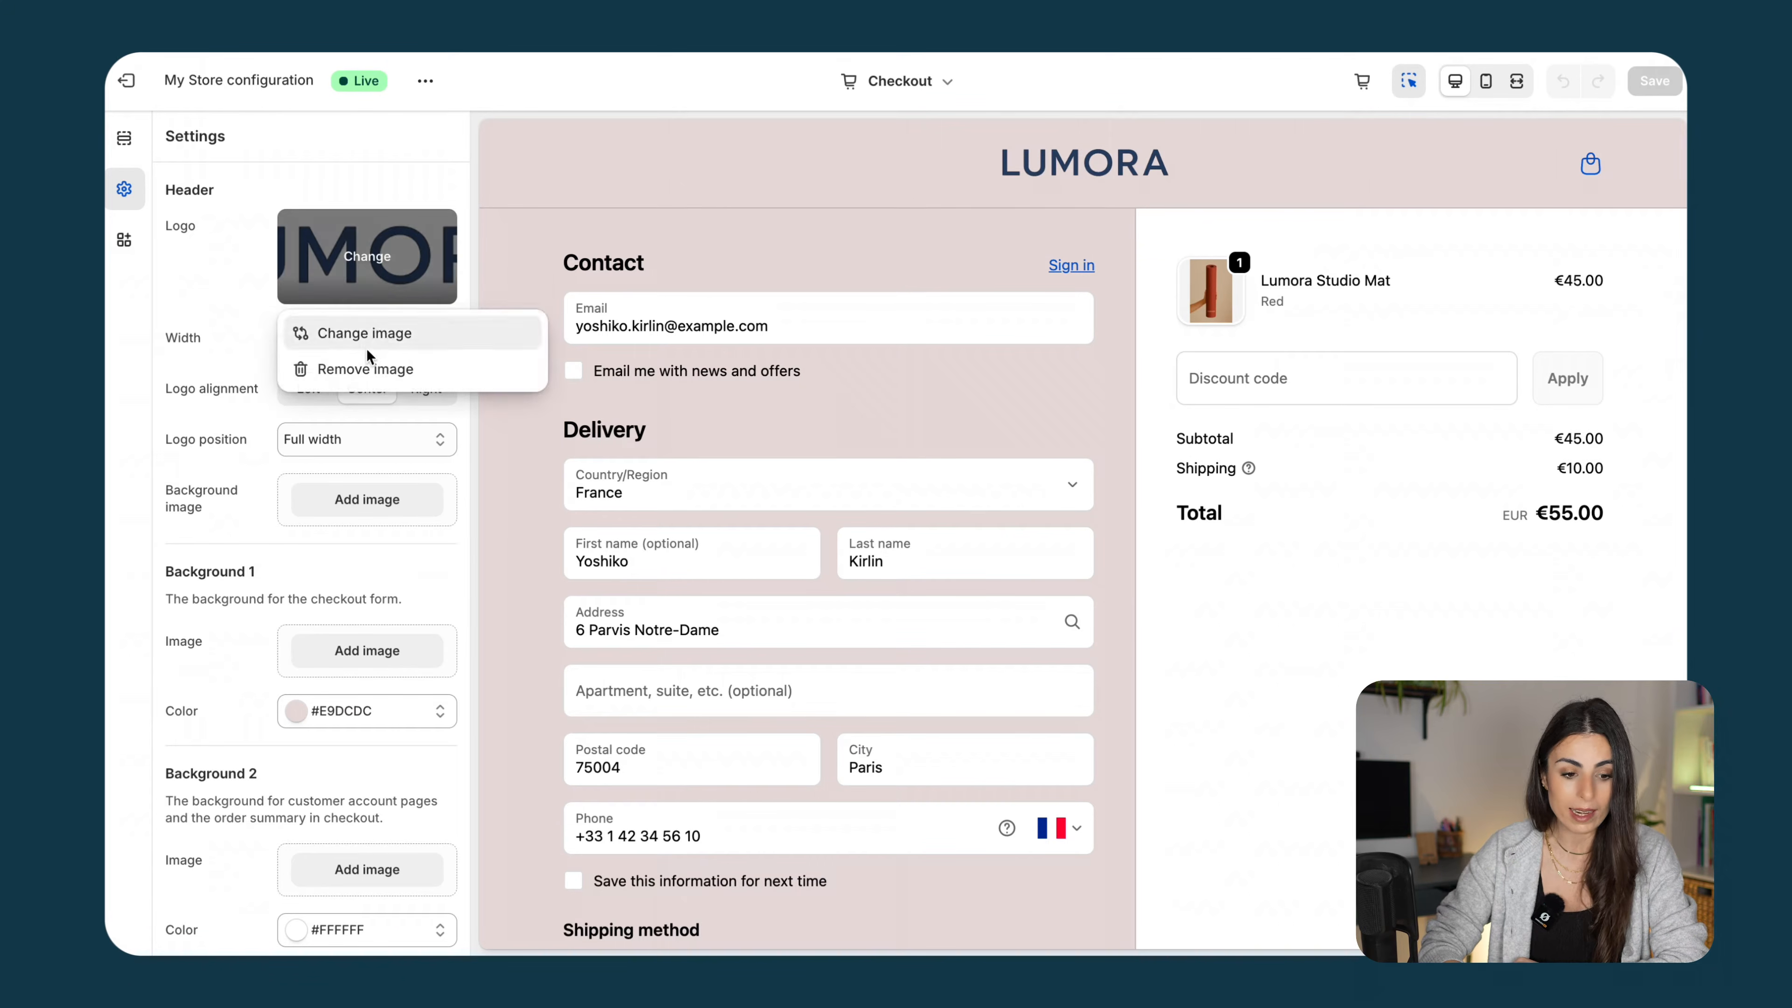
{"action": "left_click", "coordinate": [372, 372]}
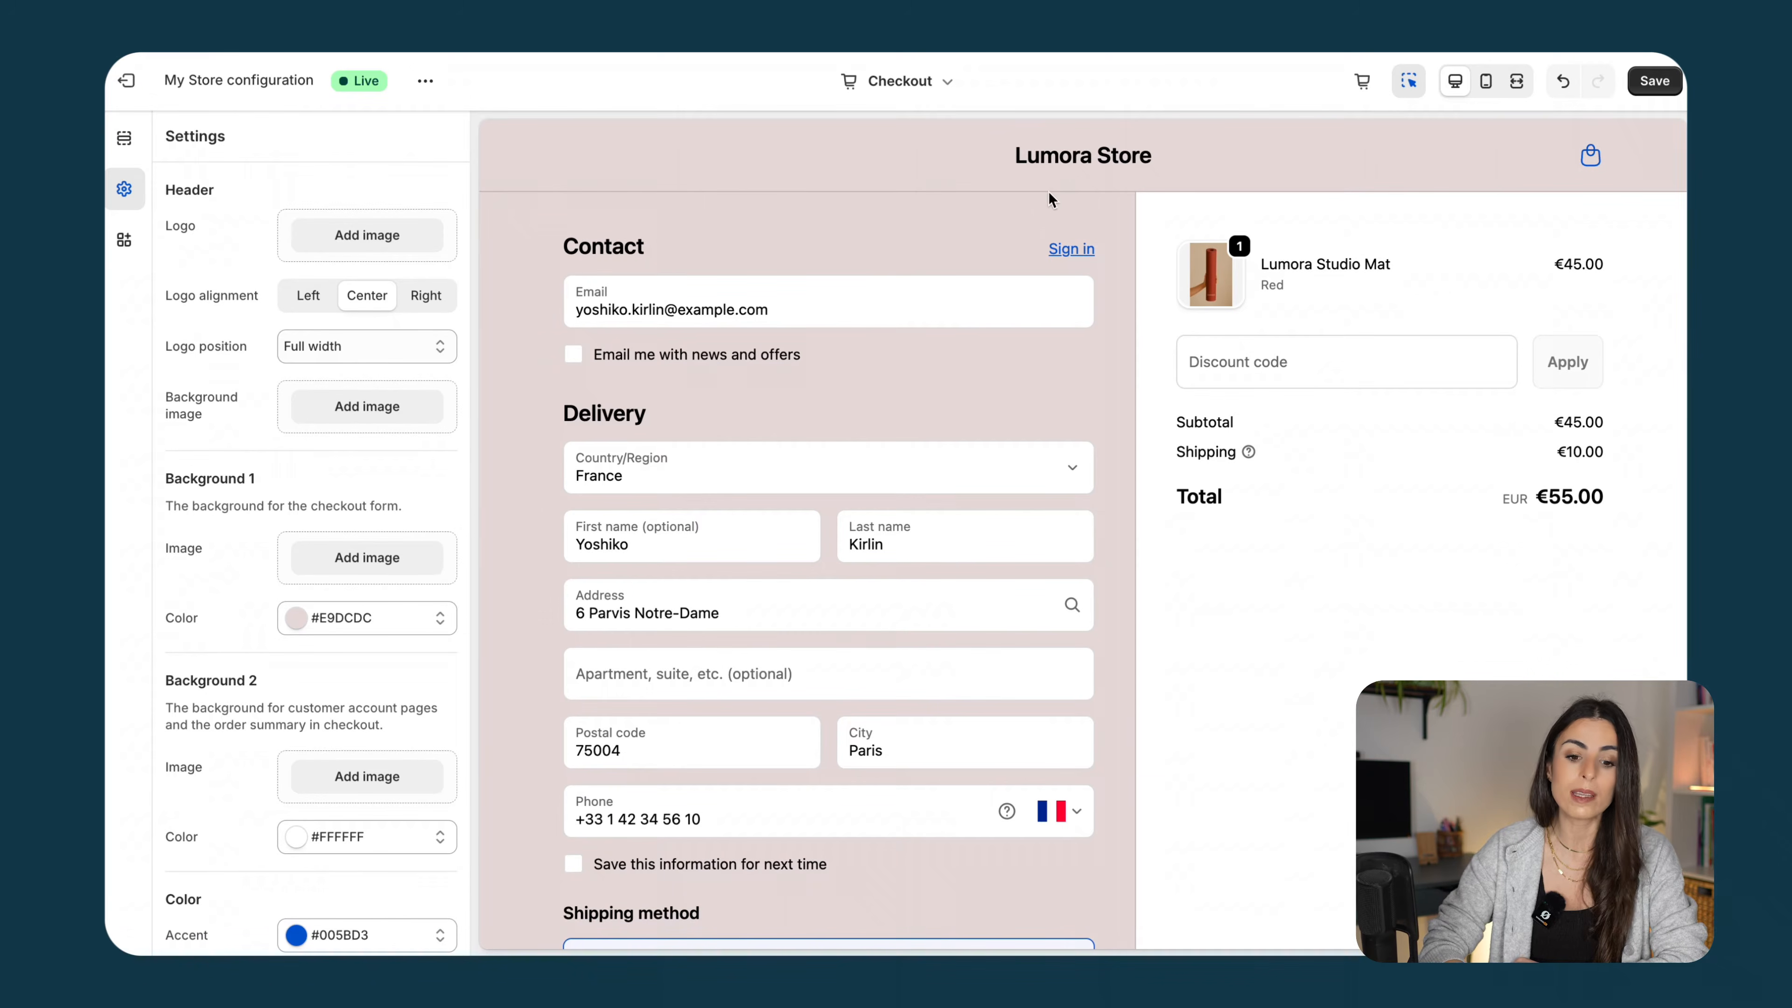
Search the image files for "logo" and add the LUMORA wordmark as the header logo
{"action": "left_click", "coordinate": [343, 243]}
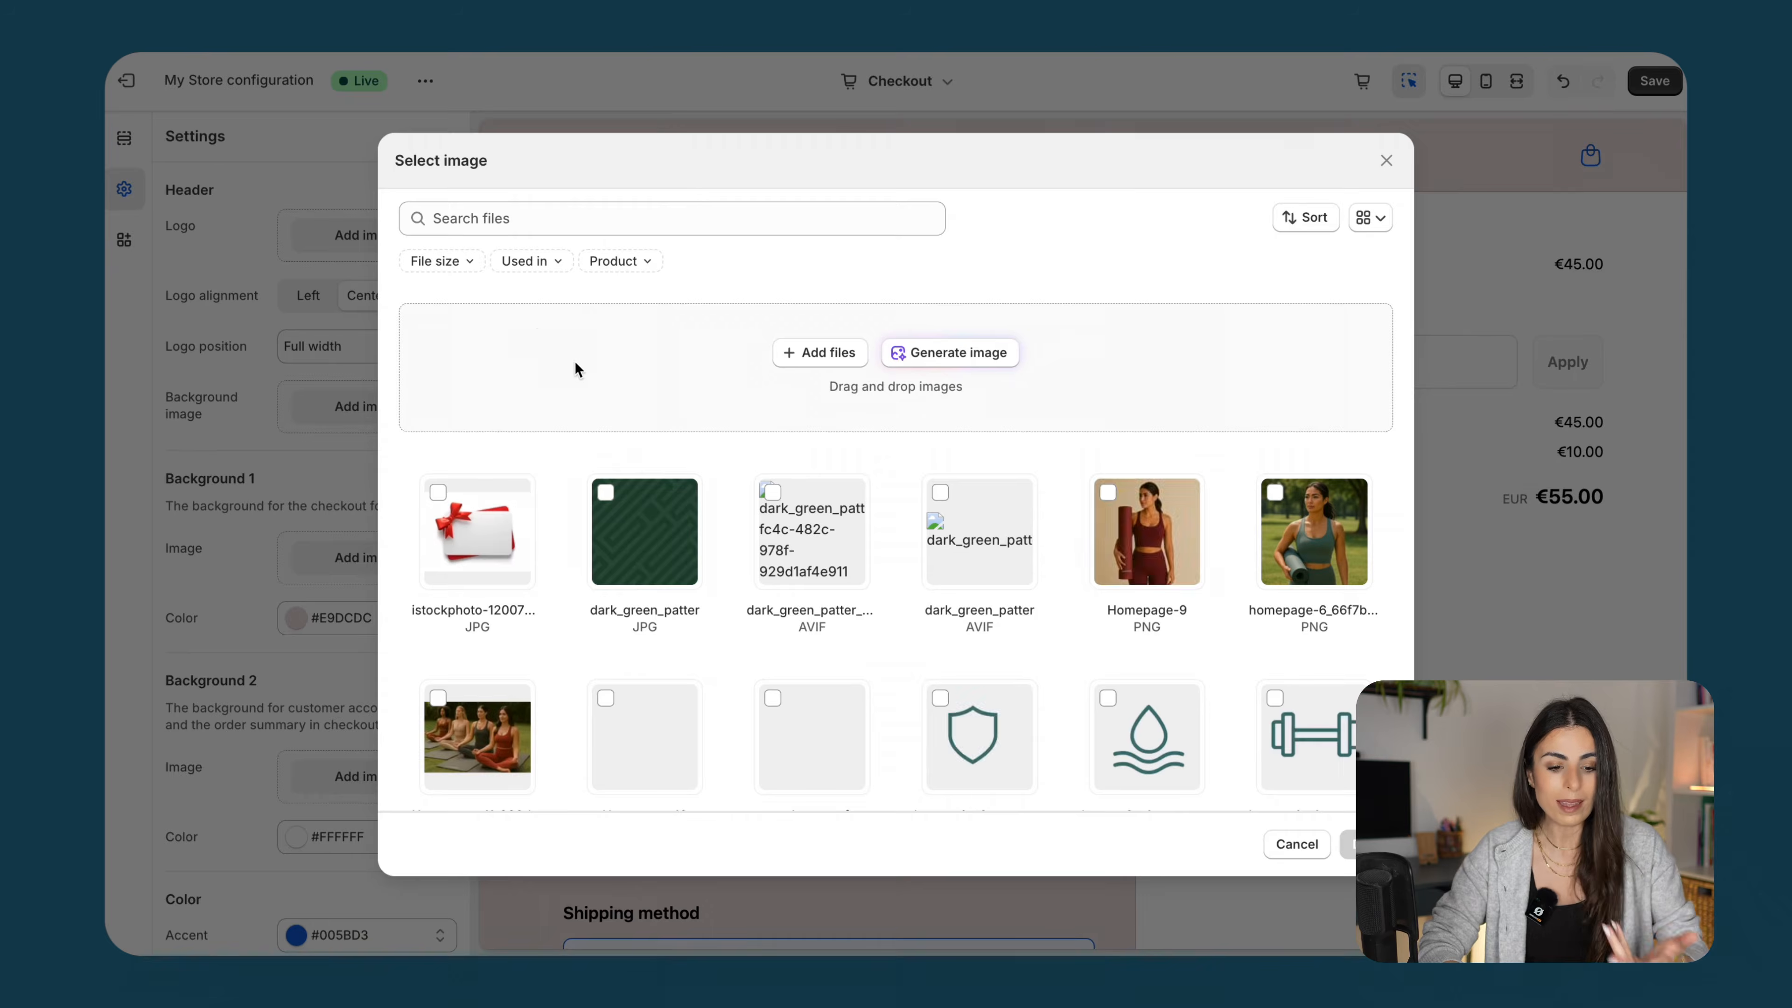
{"action": "left_click", "coordinate": [684, 221]}
{"action": "type", "text": "logo"}
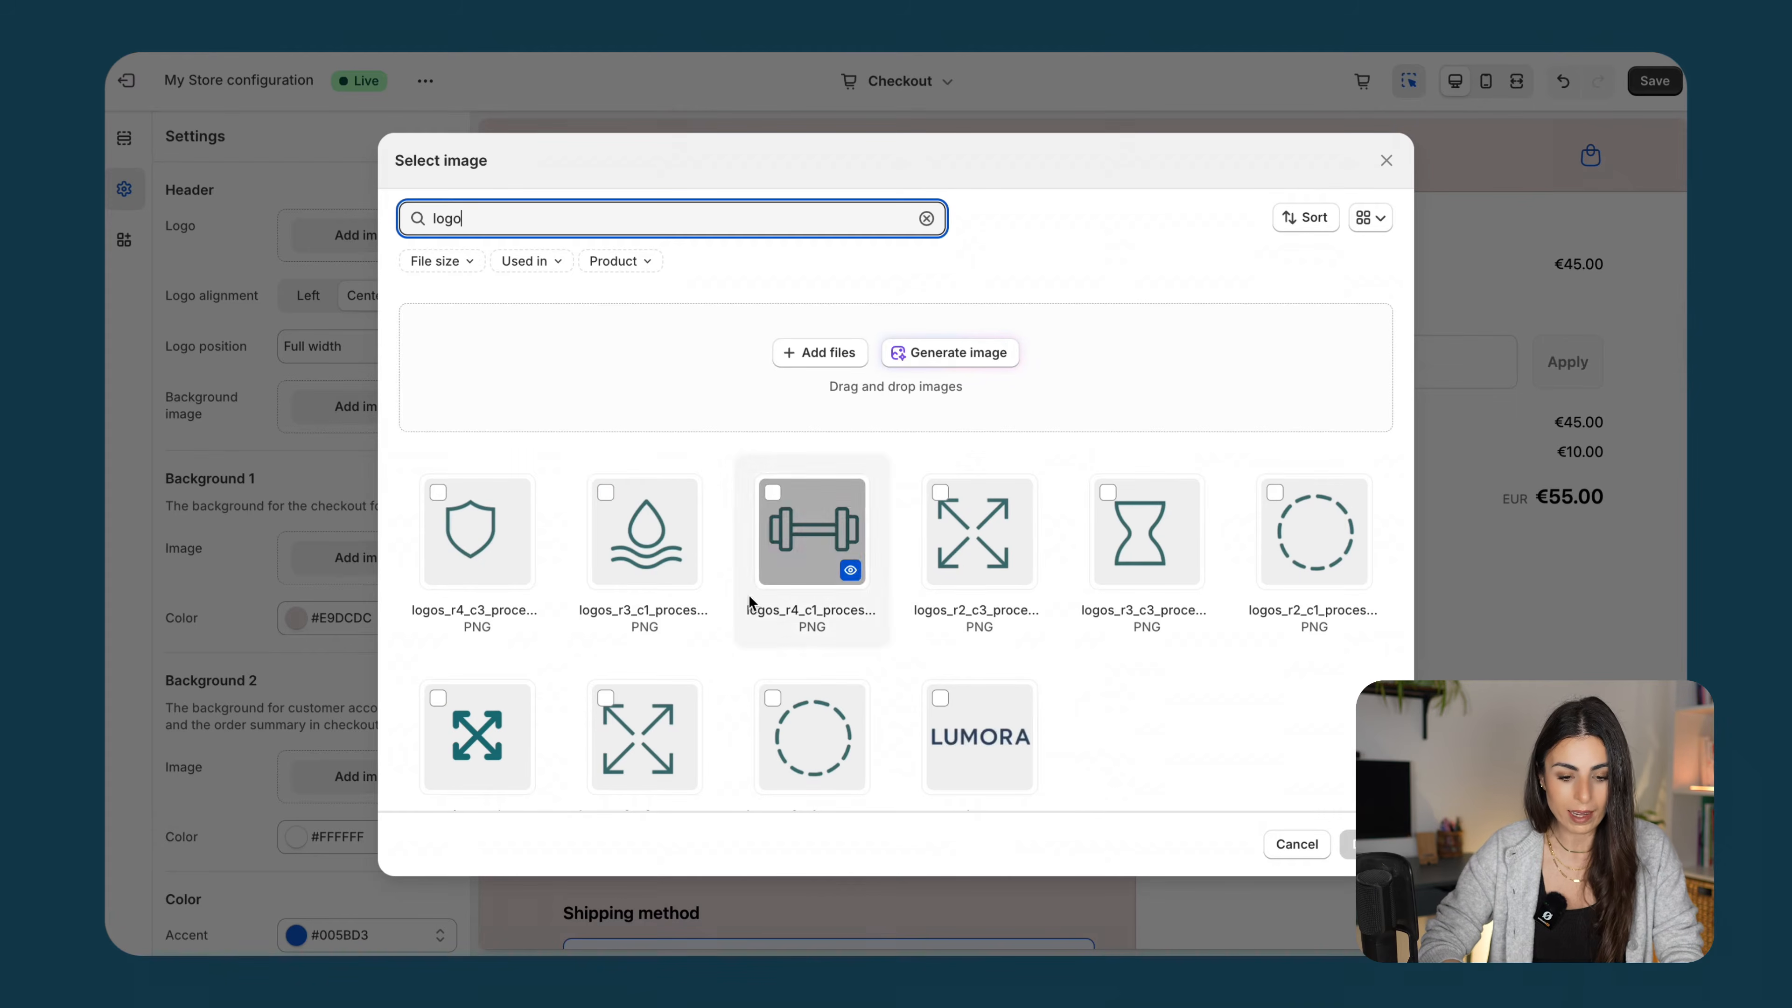
{"action": "left_click", "coordinate": [966, 736]}
{"action": "left_click", "coordinate": [1349, 844]}
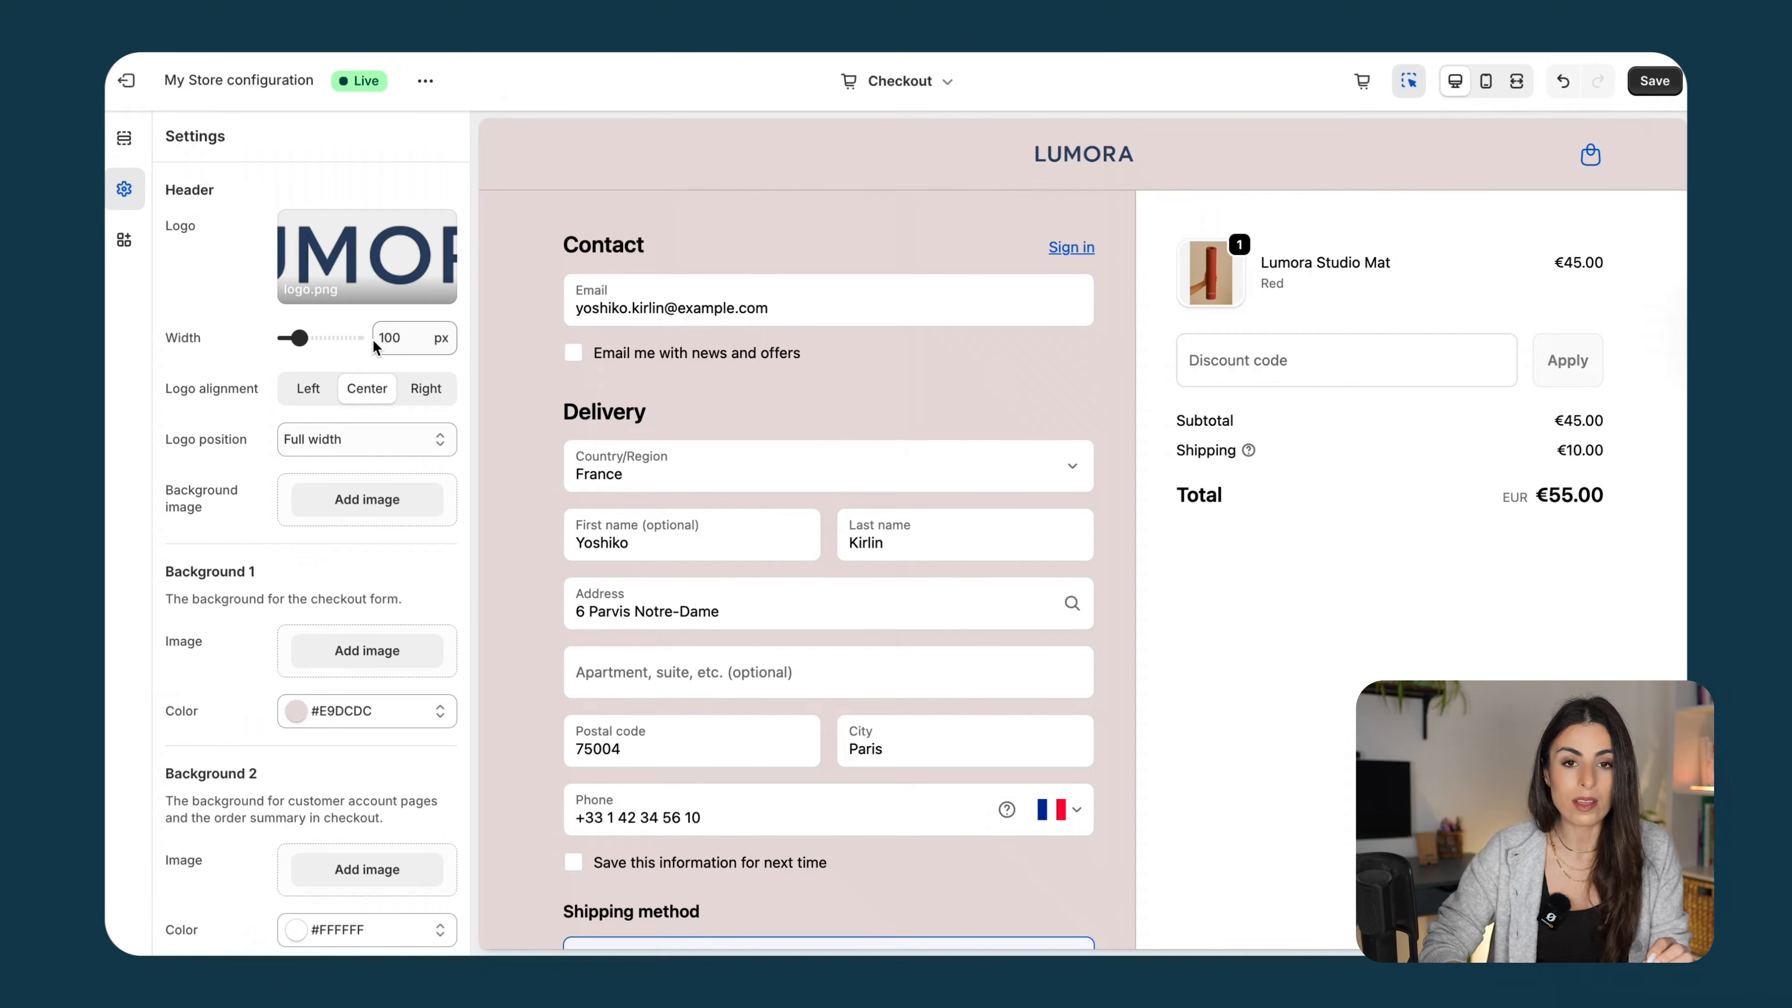
Set the logo width to 140 px and, after trying Right and Center, set its alignment to Left
{"action": "left_click_drag", "start_coordinate": [300, 339], "coordinate": [311, 346]}
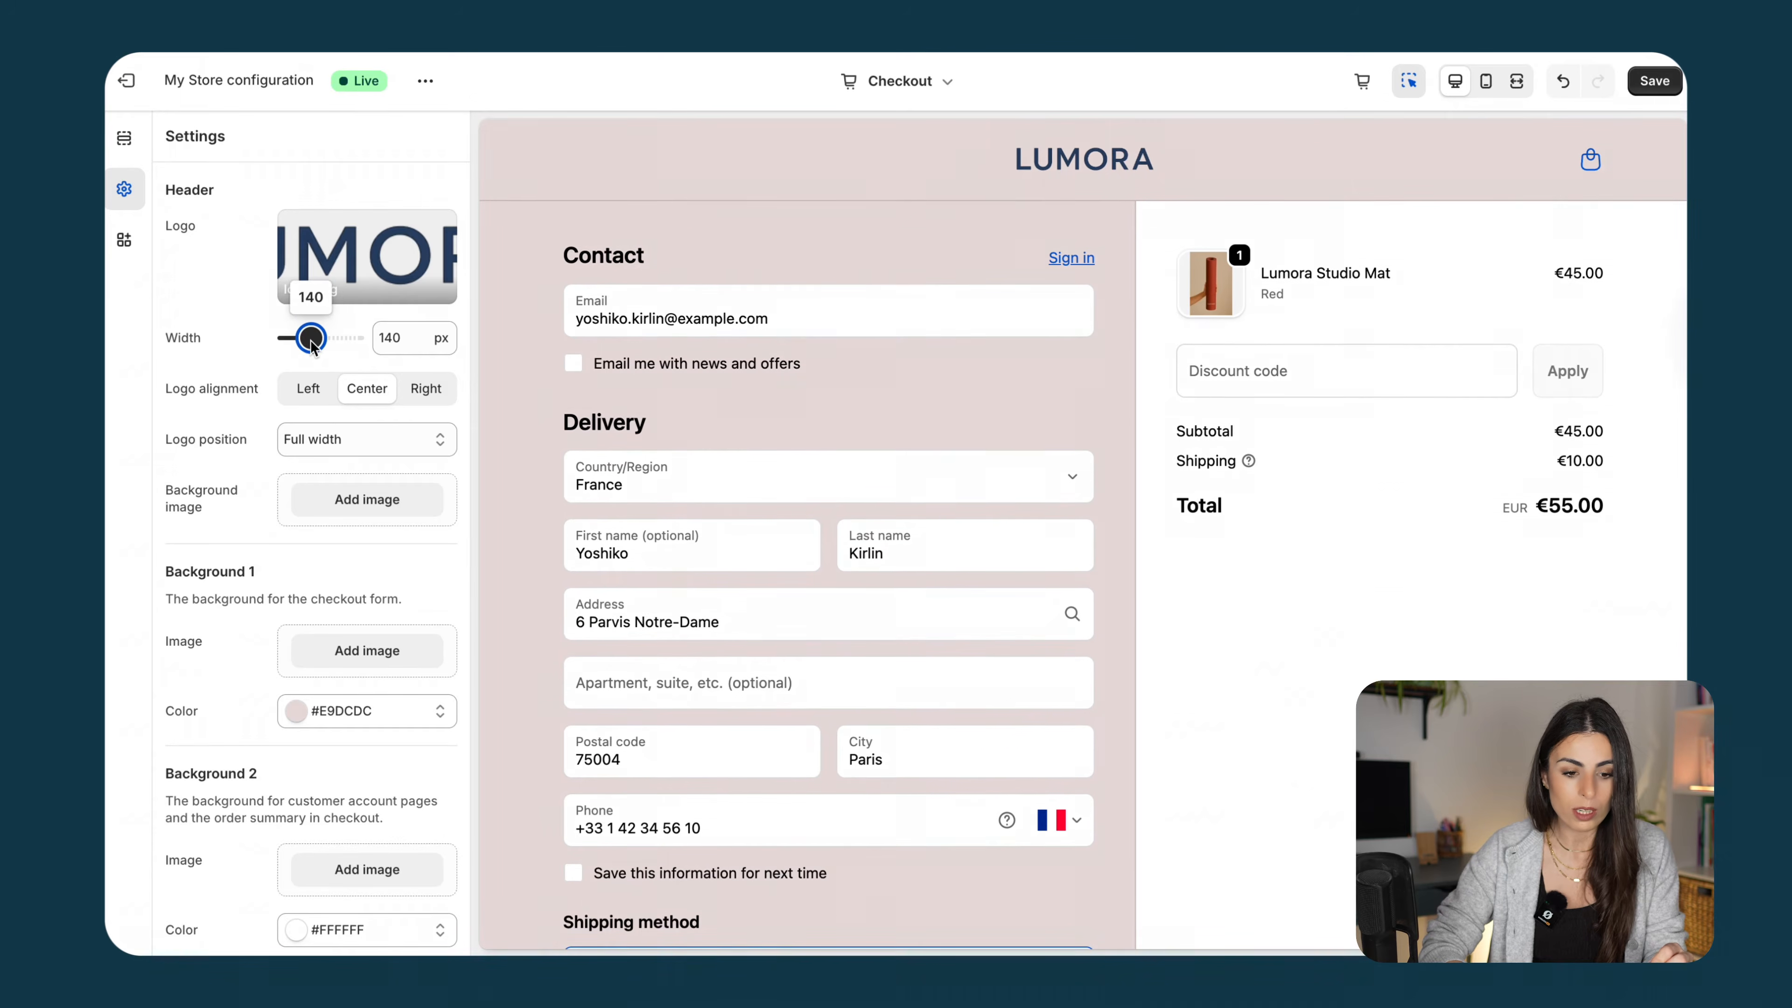
{"action": "left_click", "coordinate": [308, 388]}
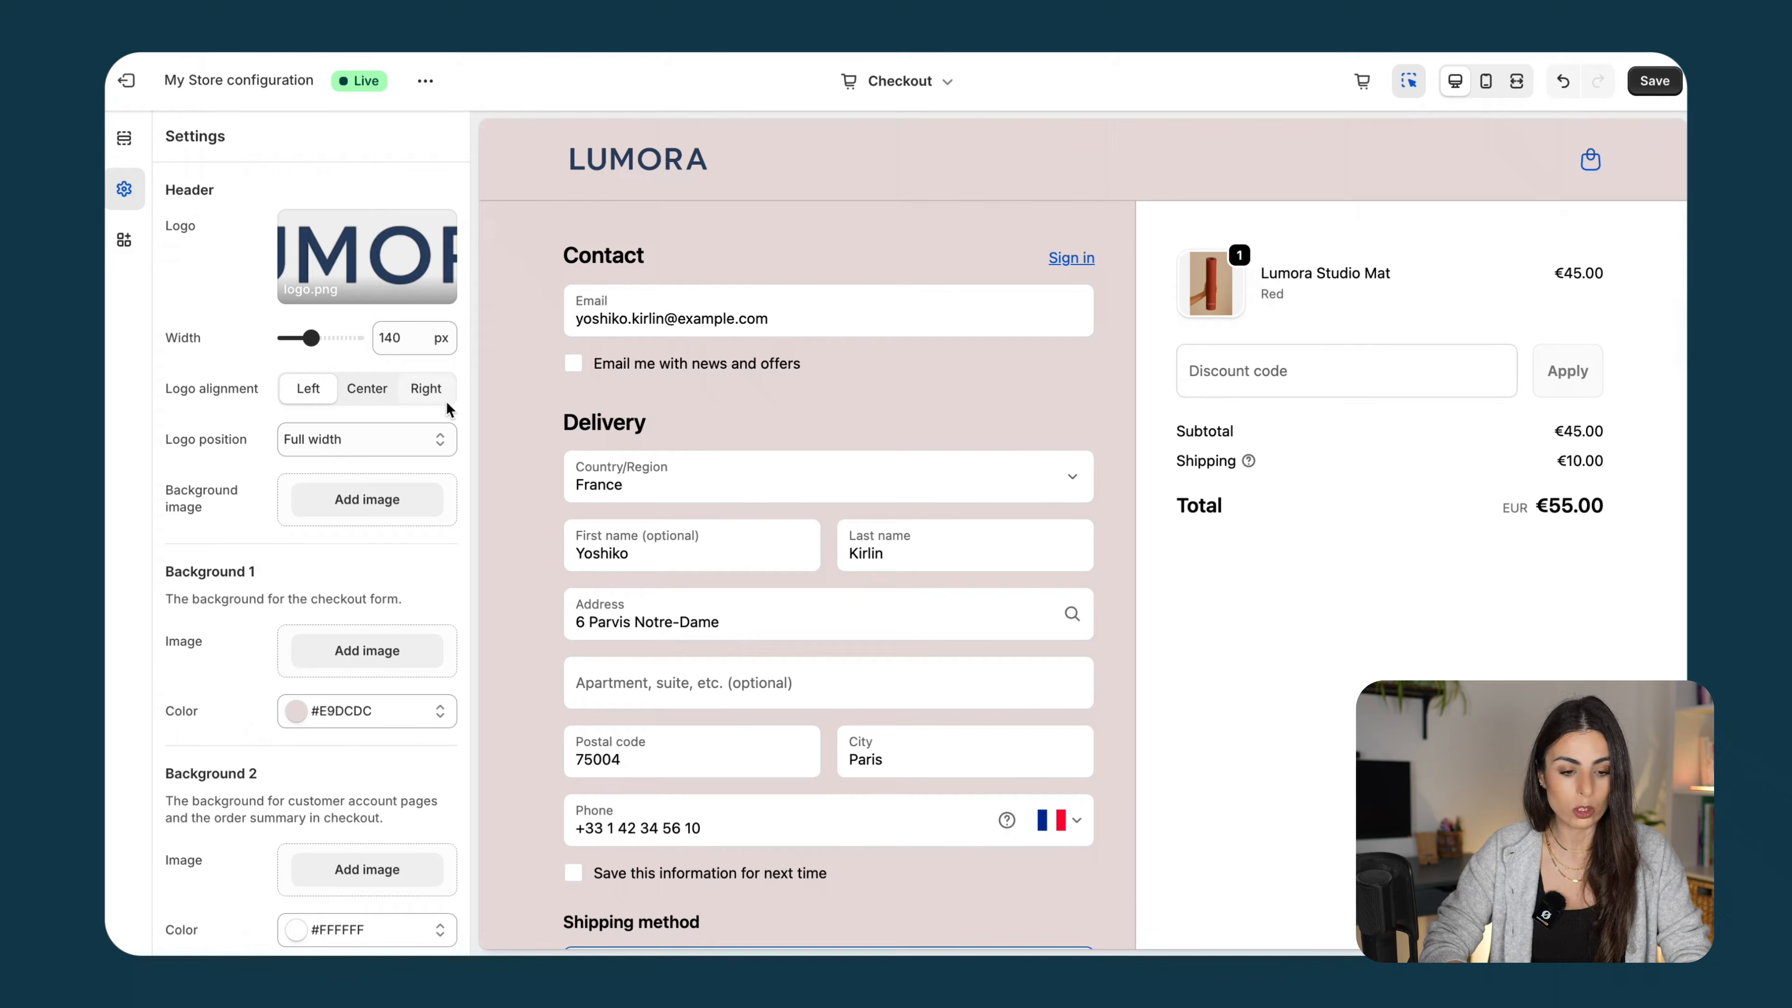
{"action": "left_click", "coordinate": [423, 389]}
{"action": "left_click", "coordinate": [378, 390]}
{"action": "left_click", "coordinate": [309, 393]}
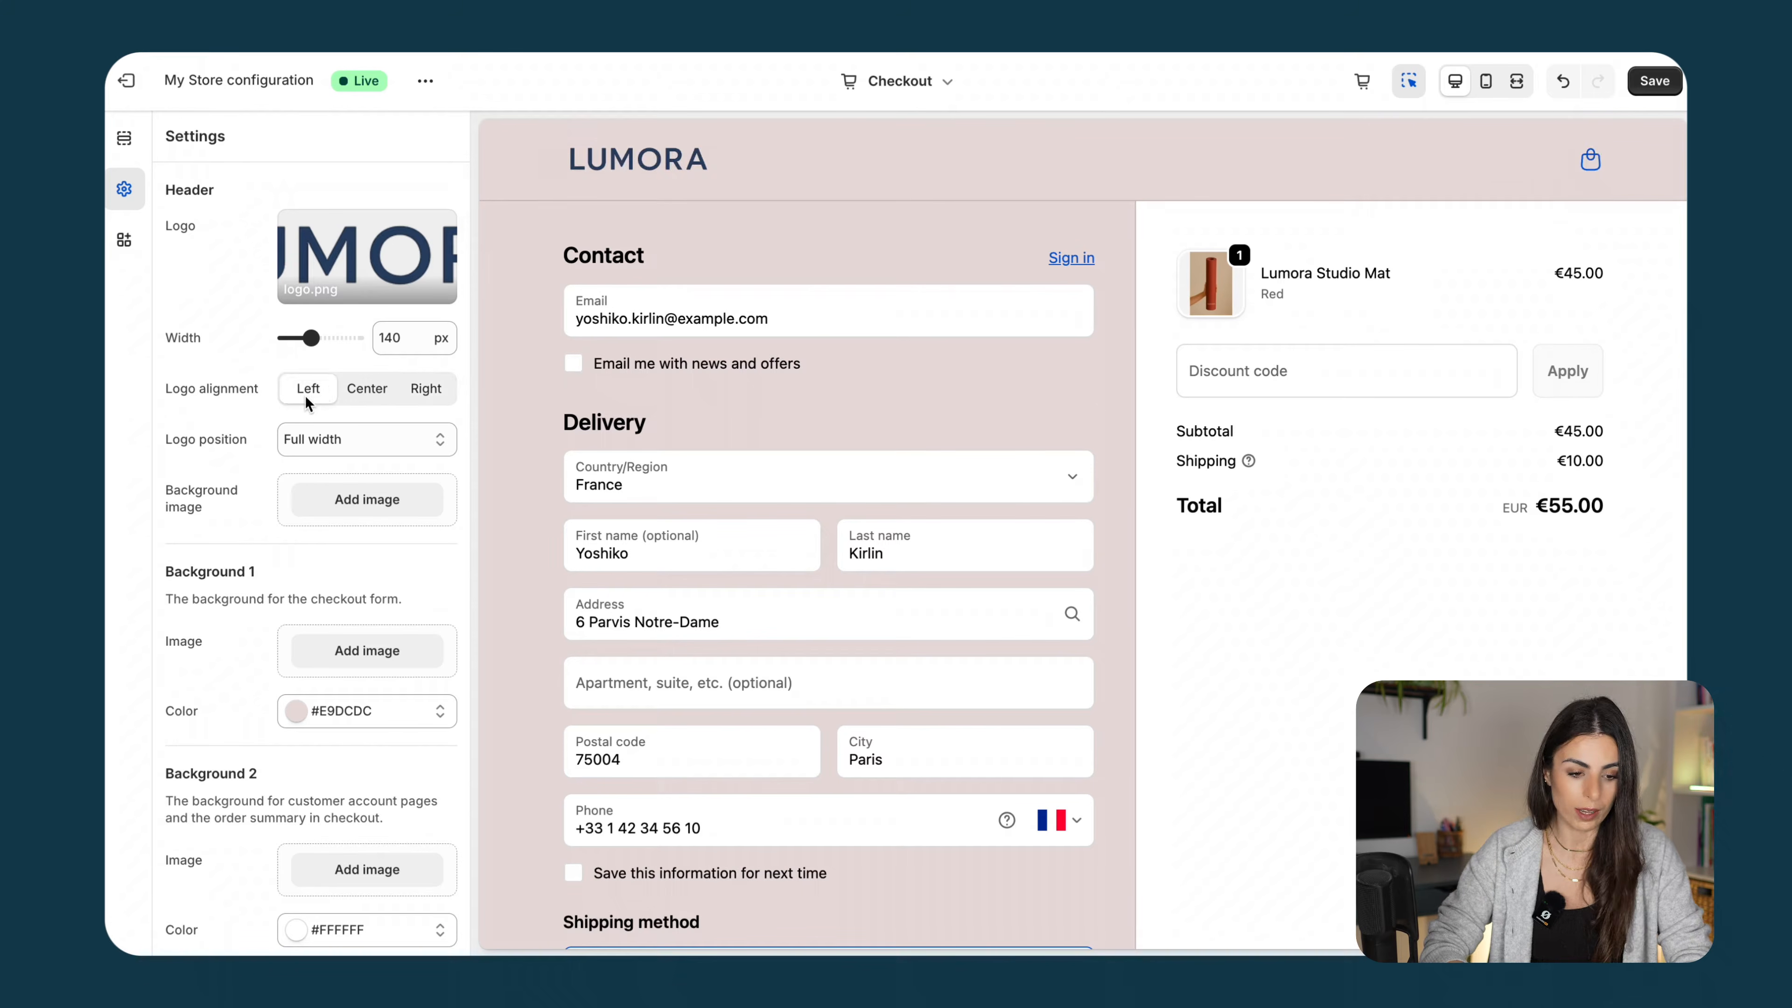
Try the Checkout form and Order summary logo positions, and return the logo position to Full width
{"action": "left_click", "coordinate": [347, 440]}
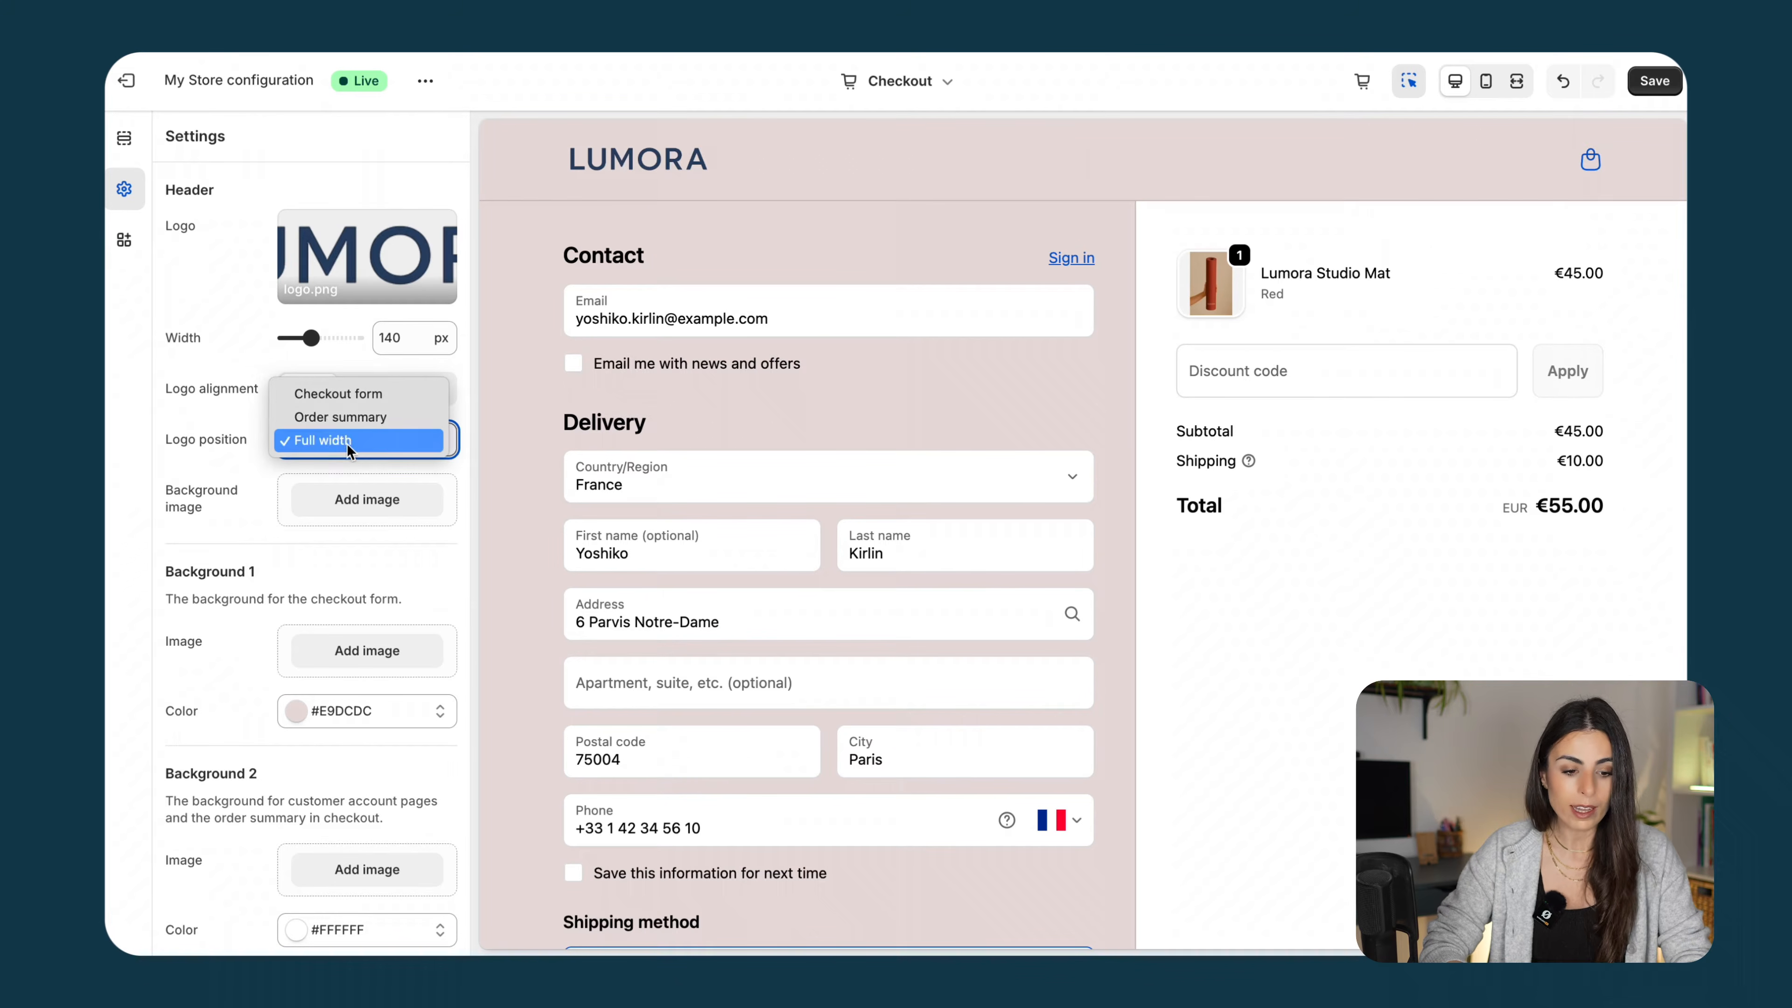
{"action": "left_click", "coordinate": [347, 400]}
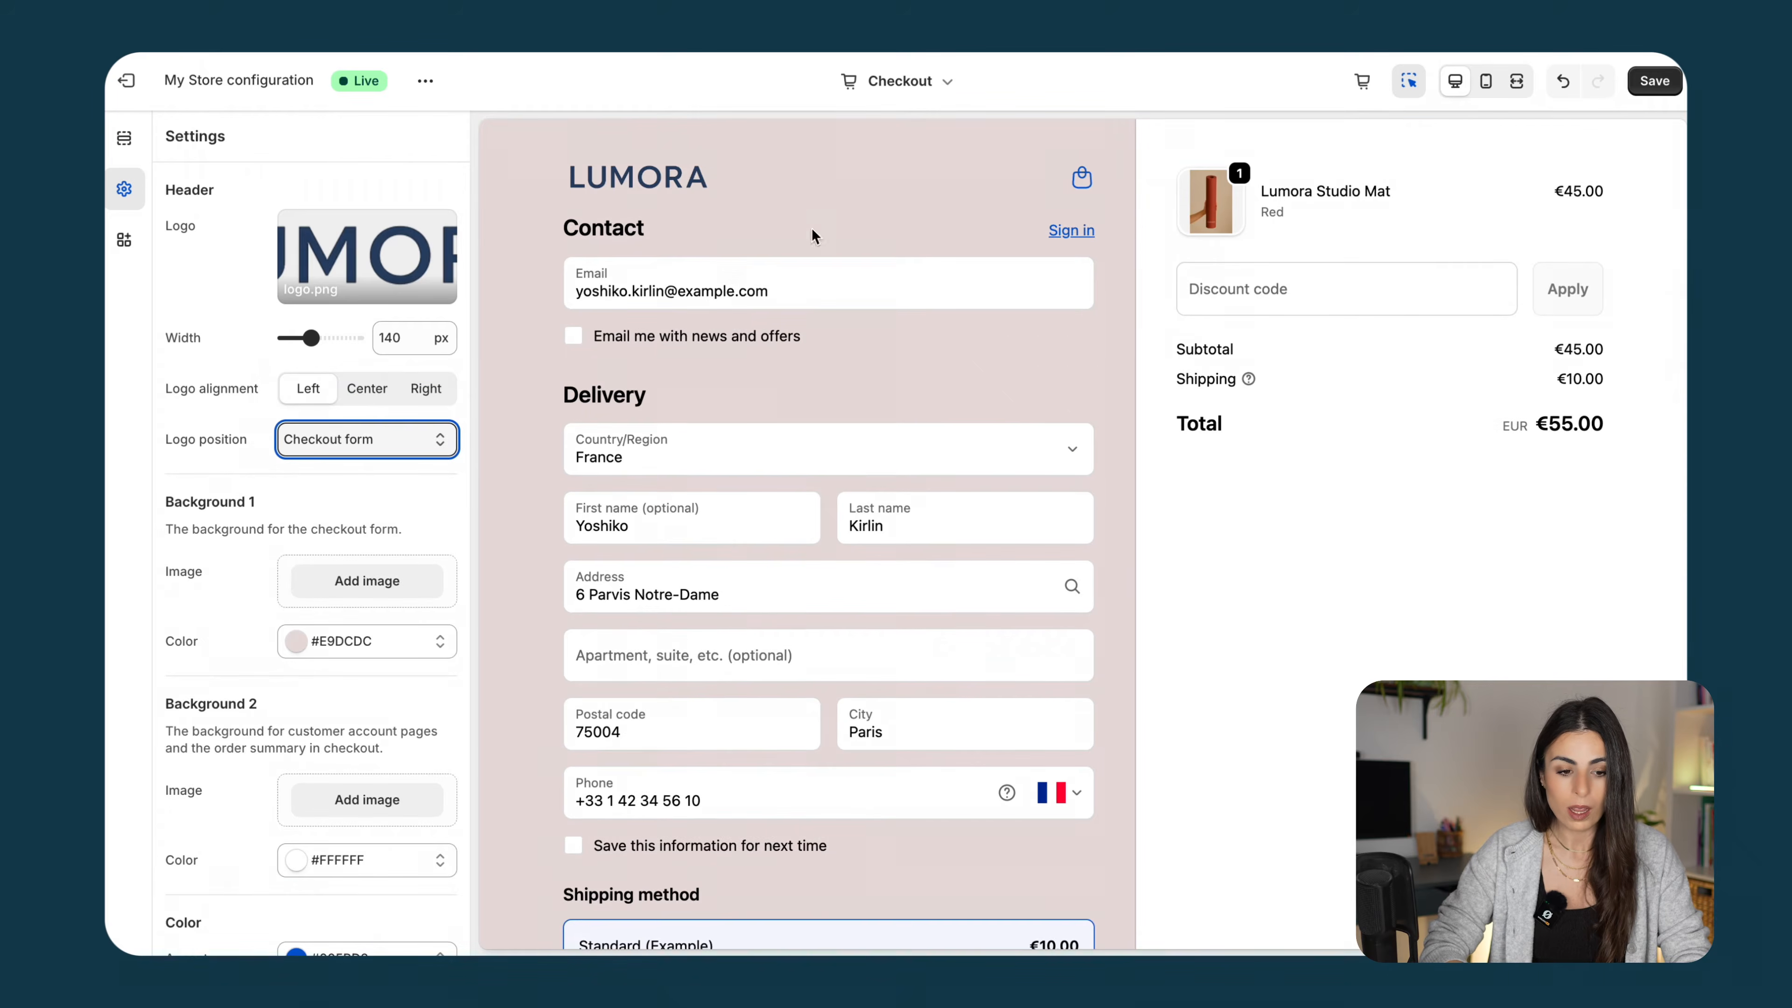
{"action": "left_click", "coordinate": [360, 440]}
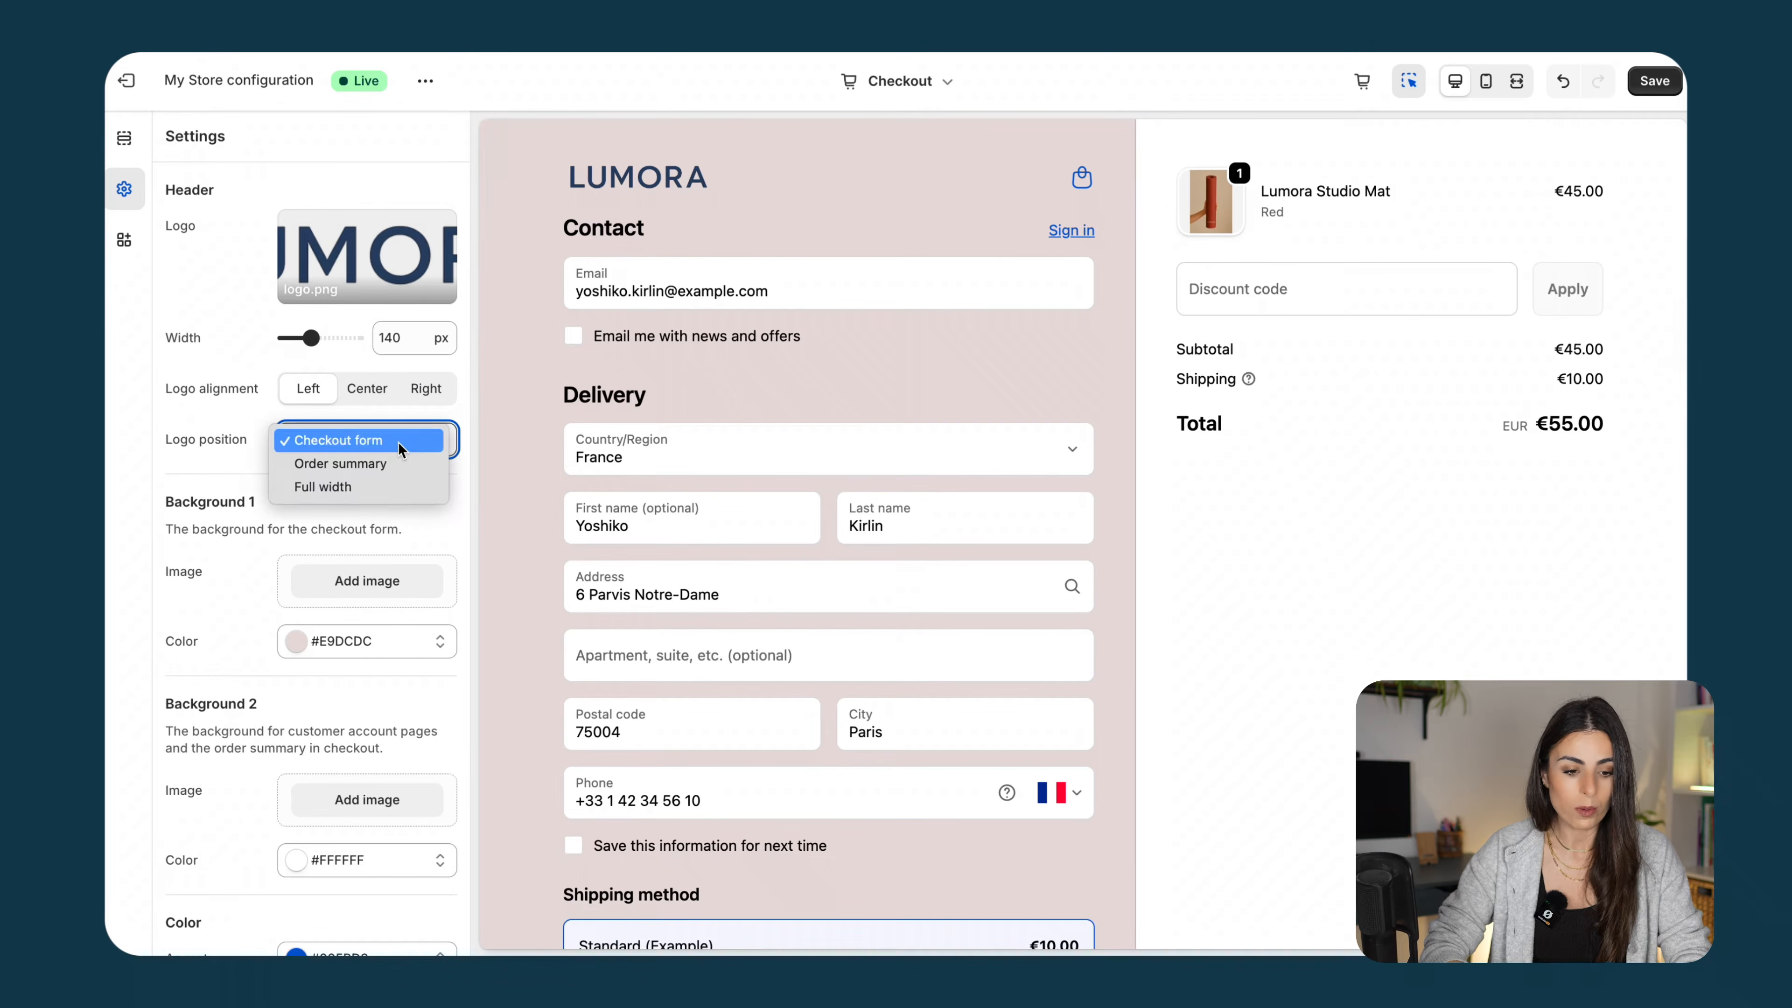
{"action": "left_click", "coordinate": [384, 465]}
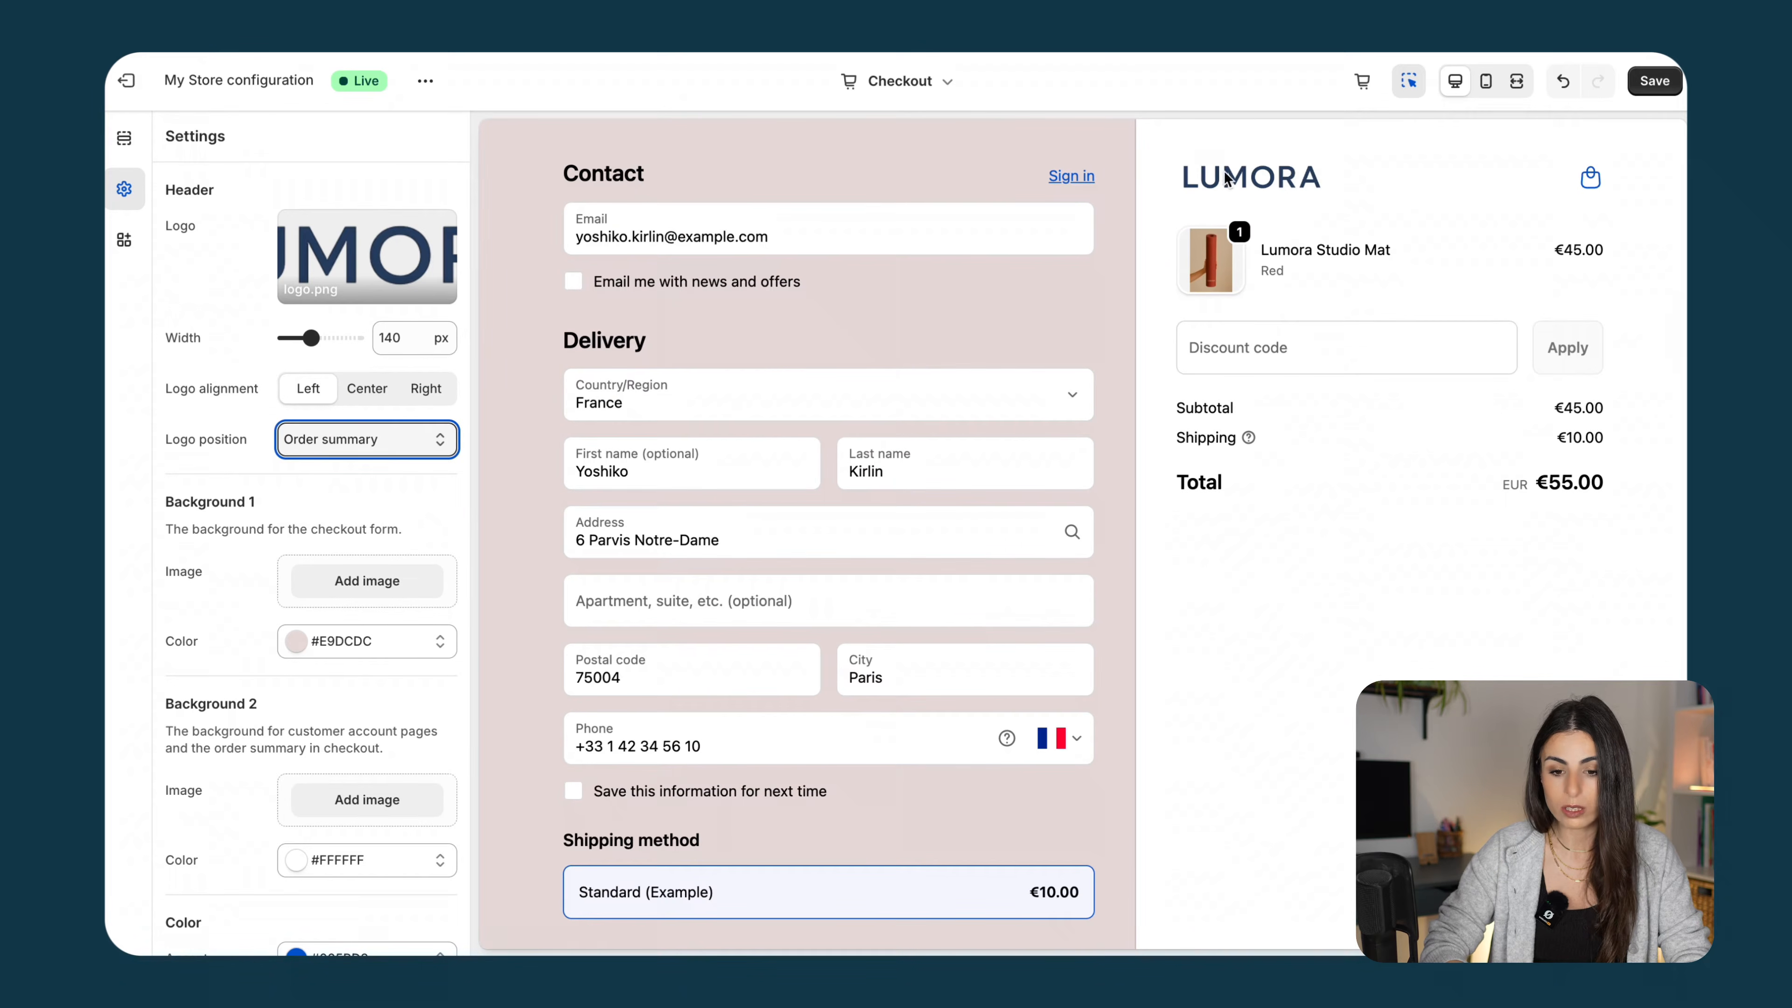
{"action": "left_click", "coordinate": [398, 440]}
{"action": "left_click", "coordinate": [380, 464]}
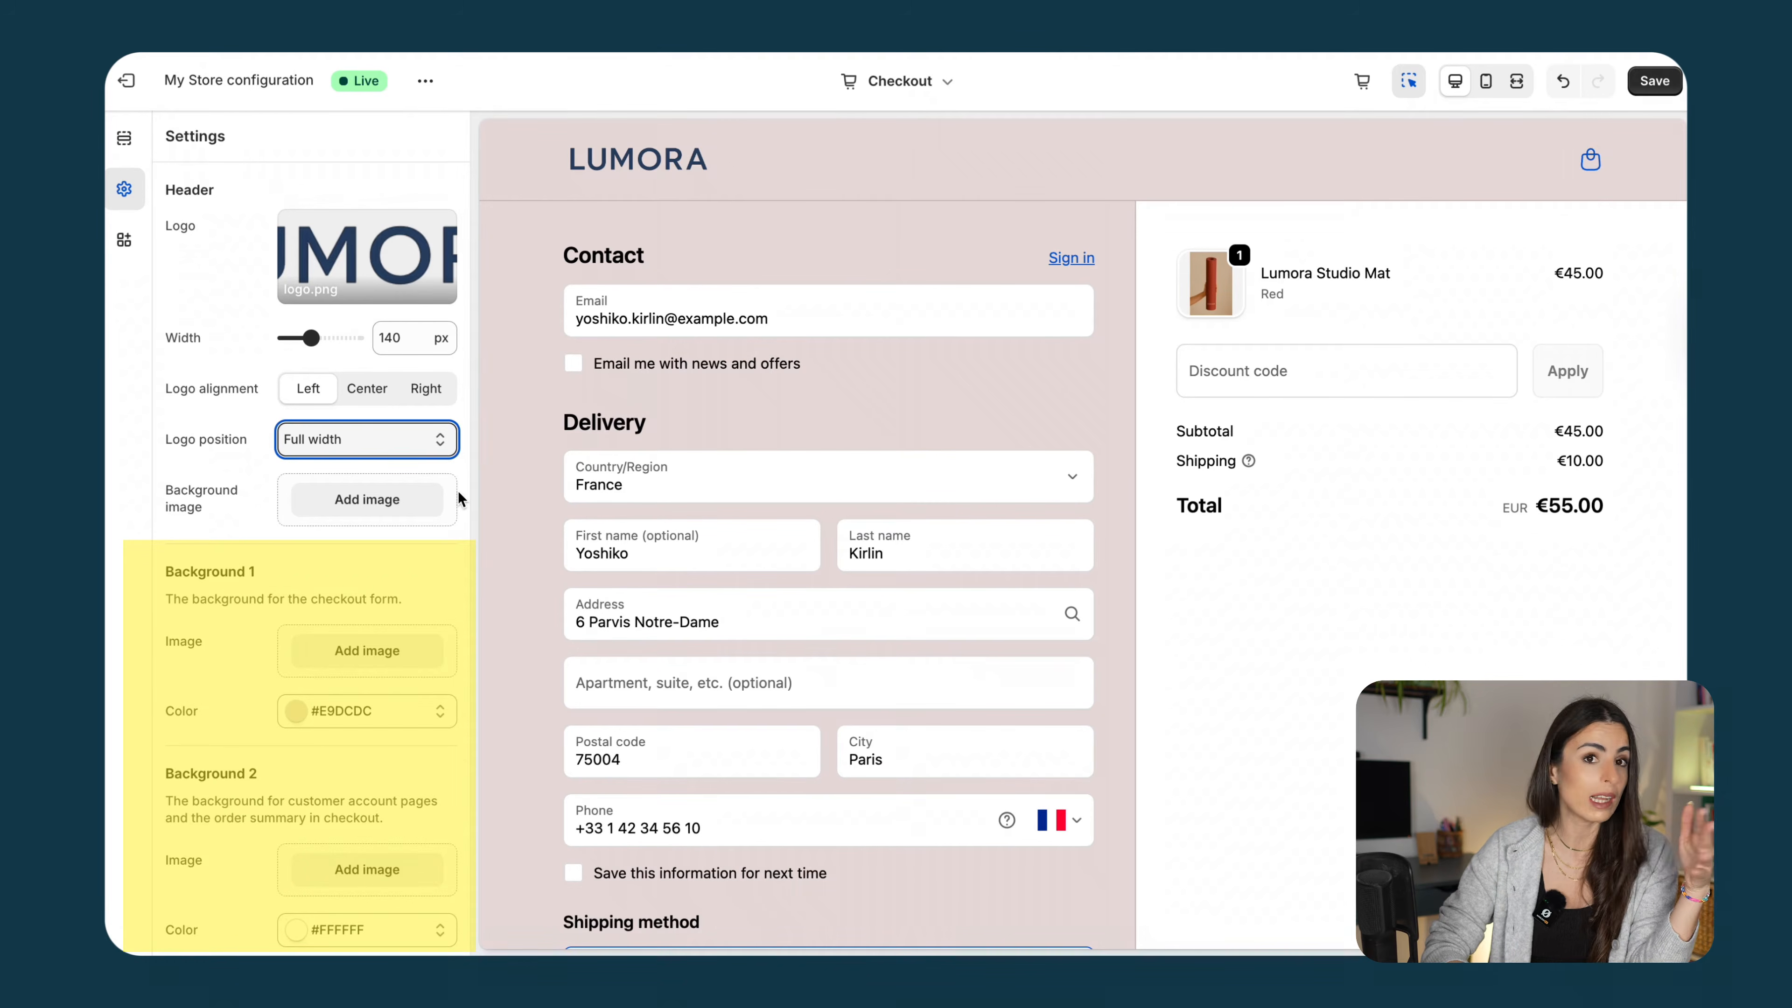
Use the wide photo of women sitting on yoga mats as the header background image and check the mobile preview
{"action": "left_click", "coordinate": [369, 510]}
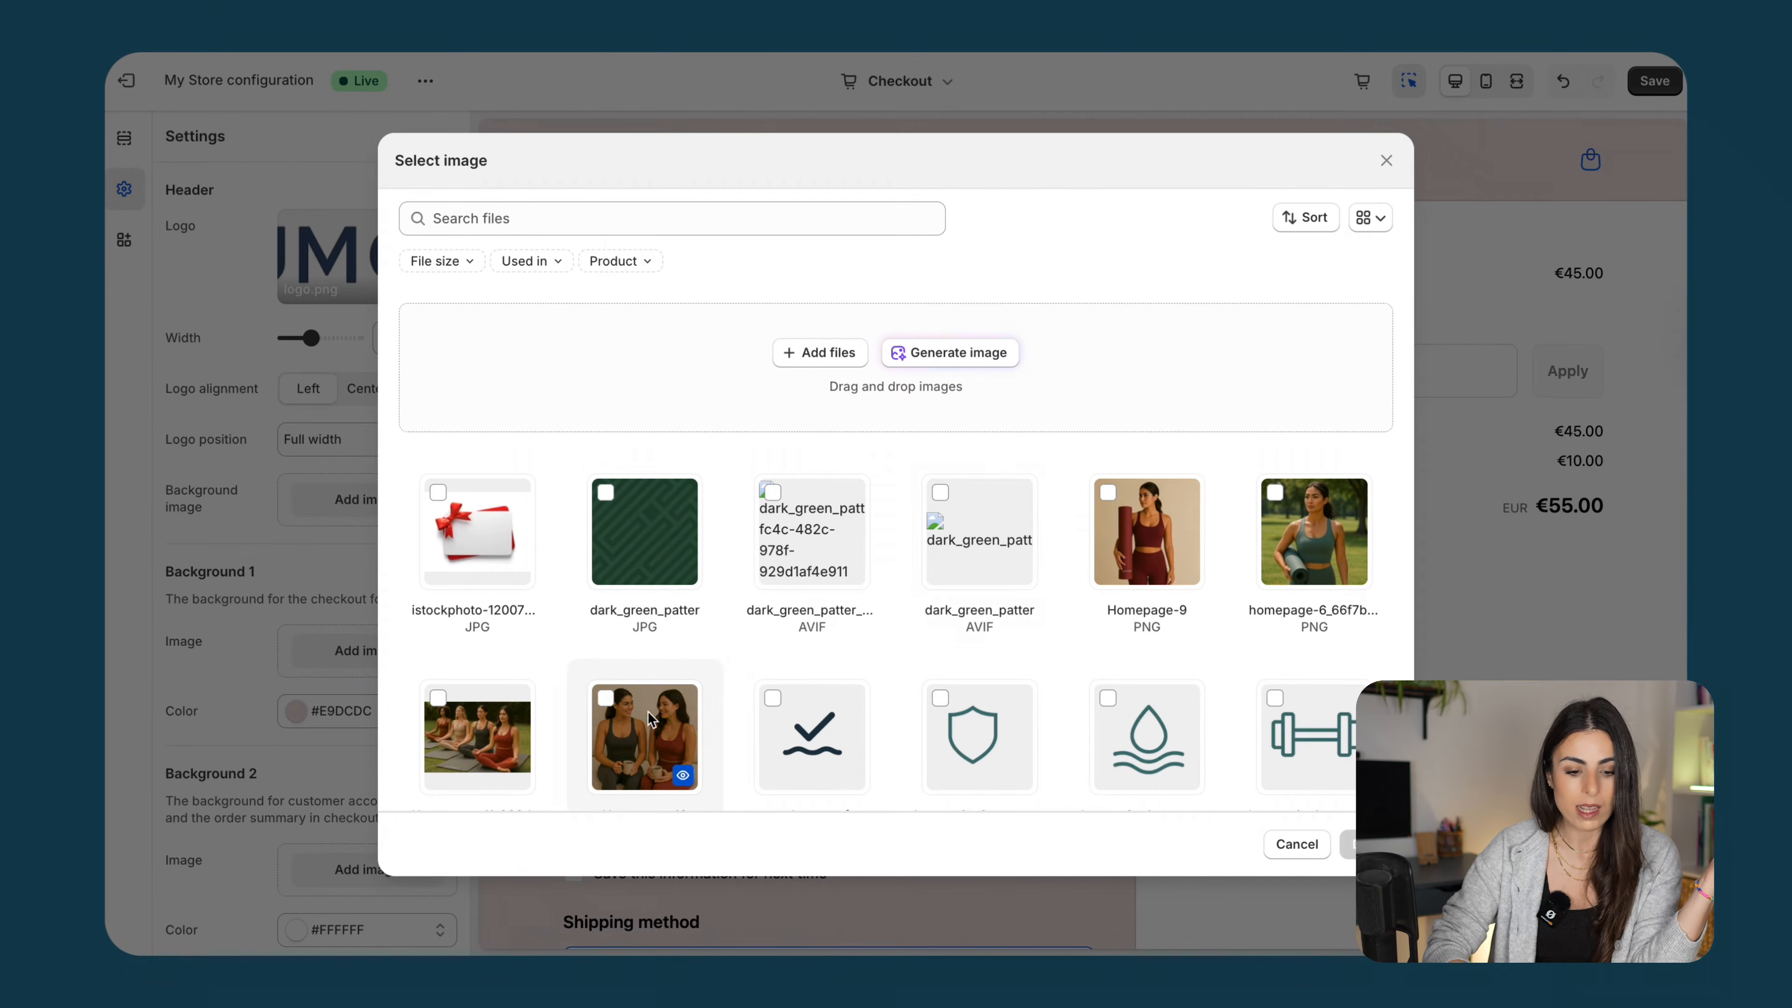
{"action": "left_click", "coordinate": [499, 746]}
{"action": "left_click", "coordinate": [1349, 844]}
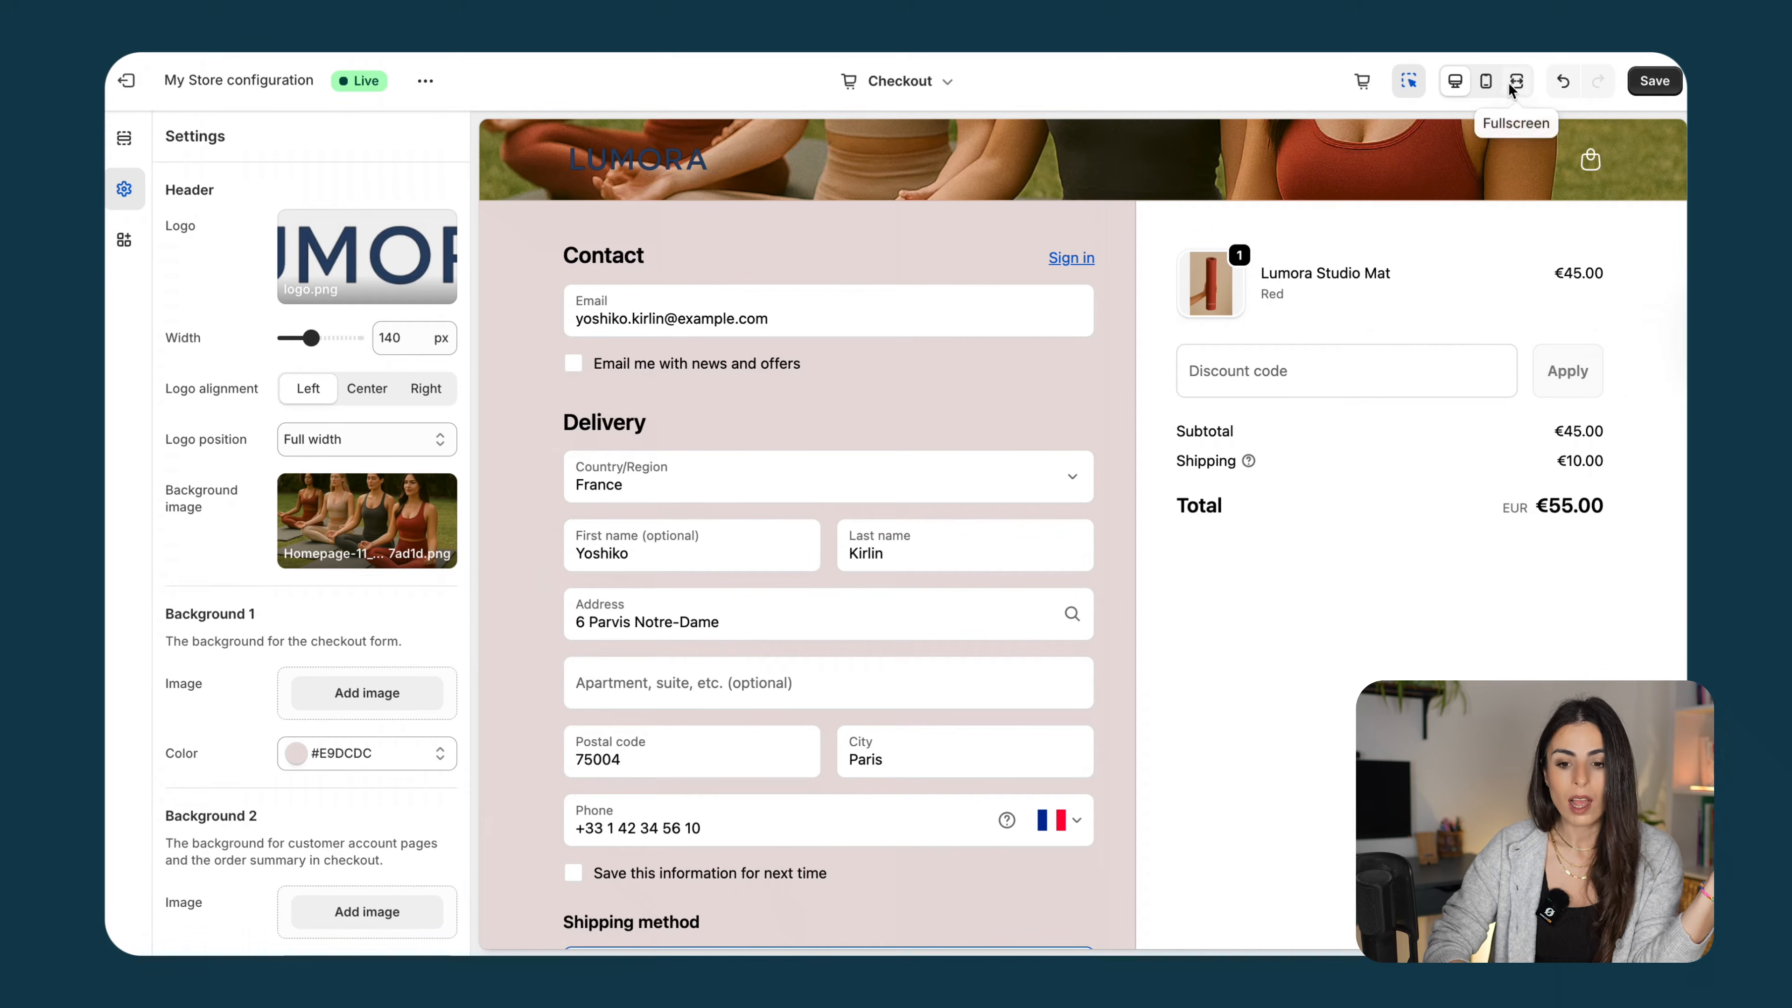
{"action": "left_click", "coordinate": [1486, 81]}
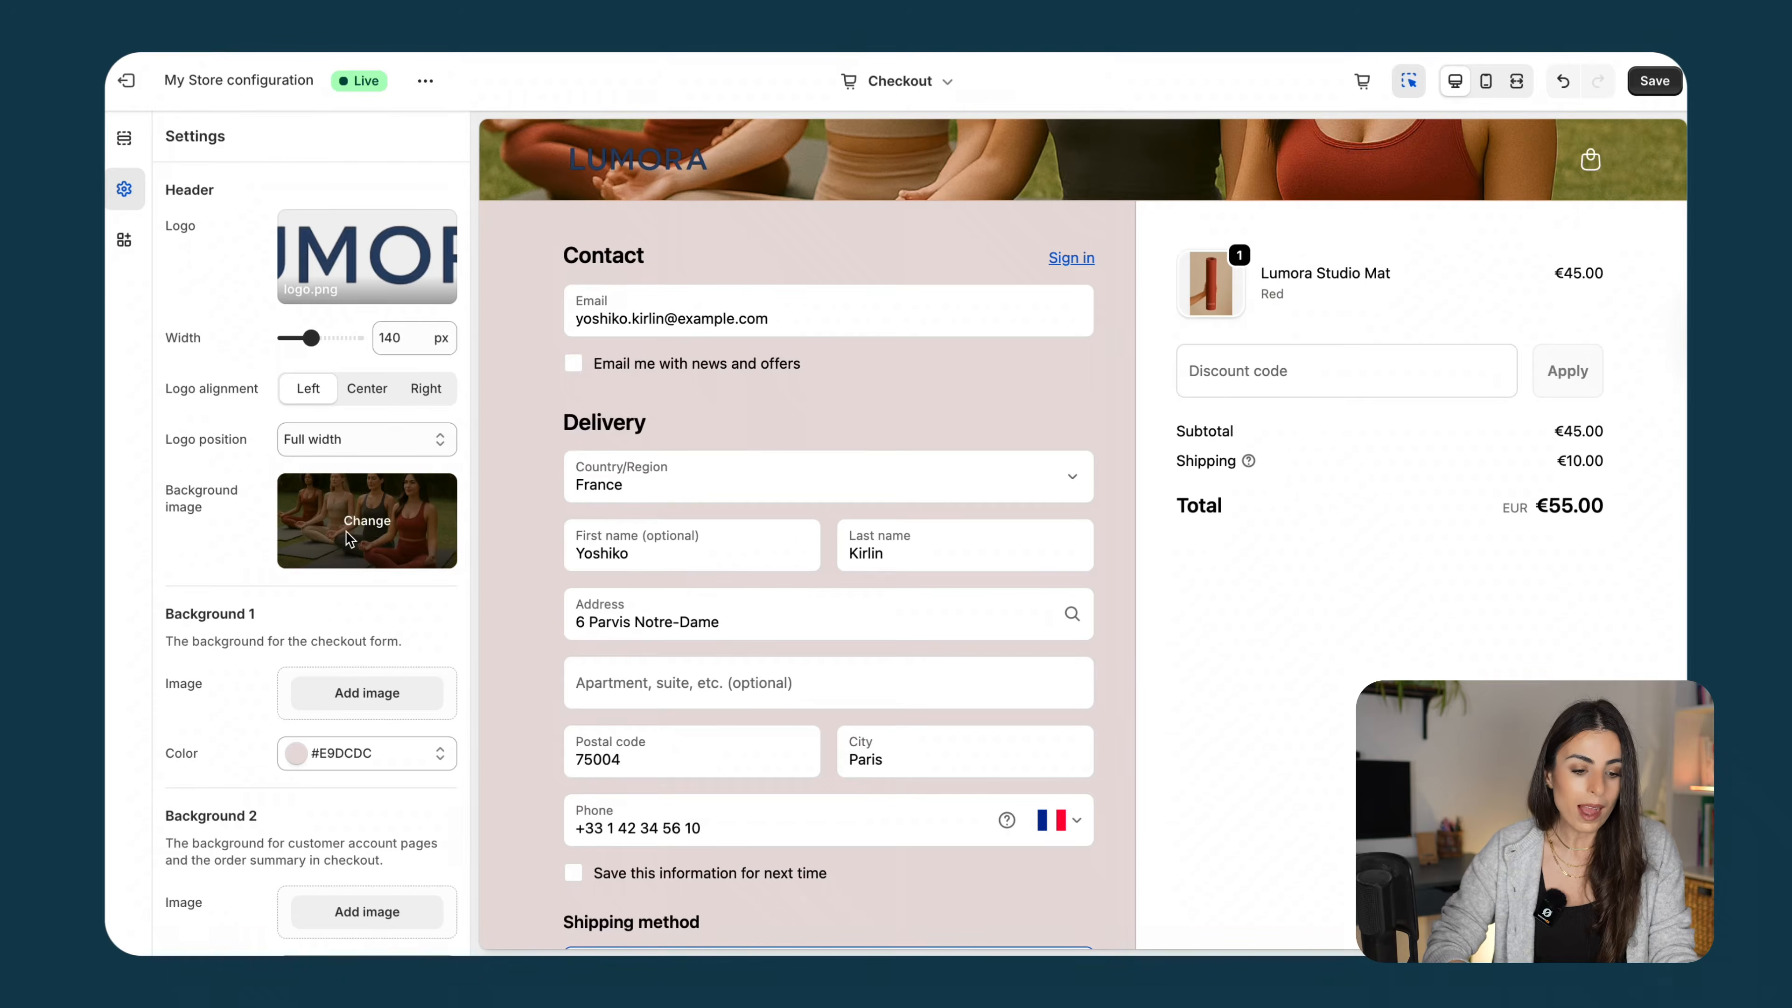
Set the Background 1 color to white, #FFFFFF, for the checkout form
{"action": "scroll", "coordinate": [353, 540], "scroll_direction": "down", "scroll_amount": 3}
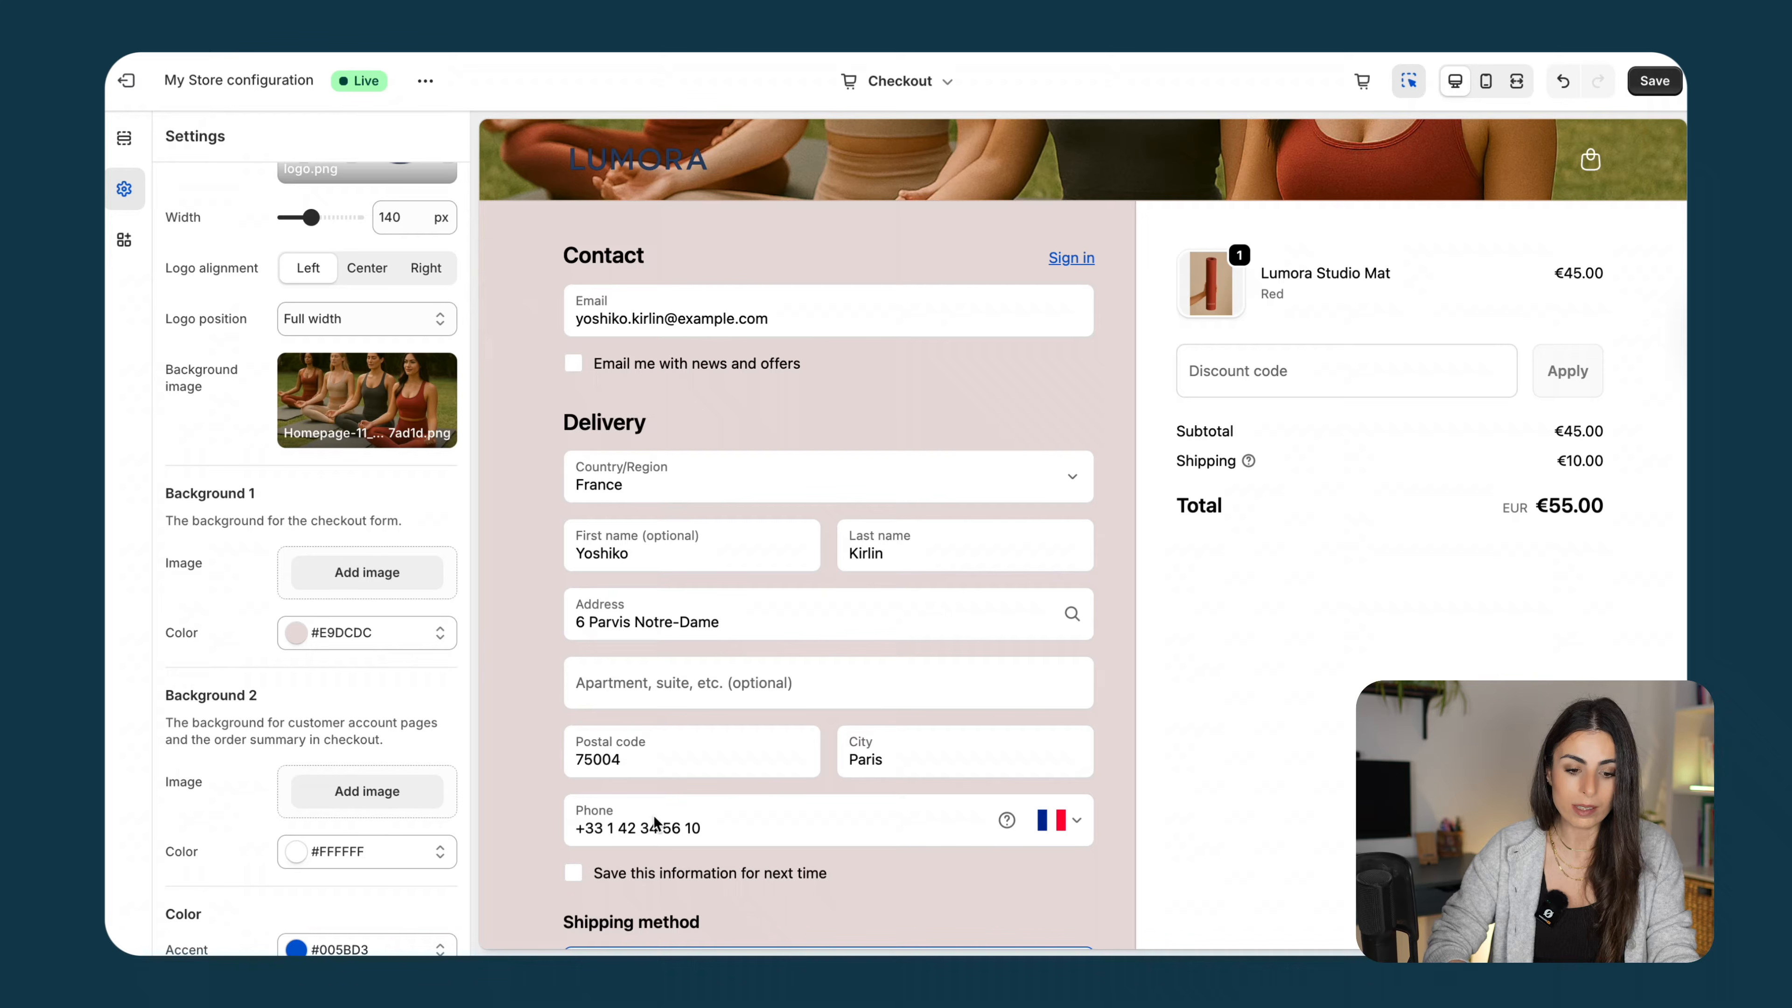
{"action": "left_click", "coordinate": [300, 633]}
{"action": "left_click", "coordinate": [315, 519]}
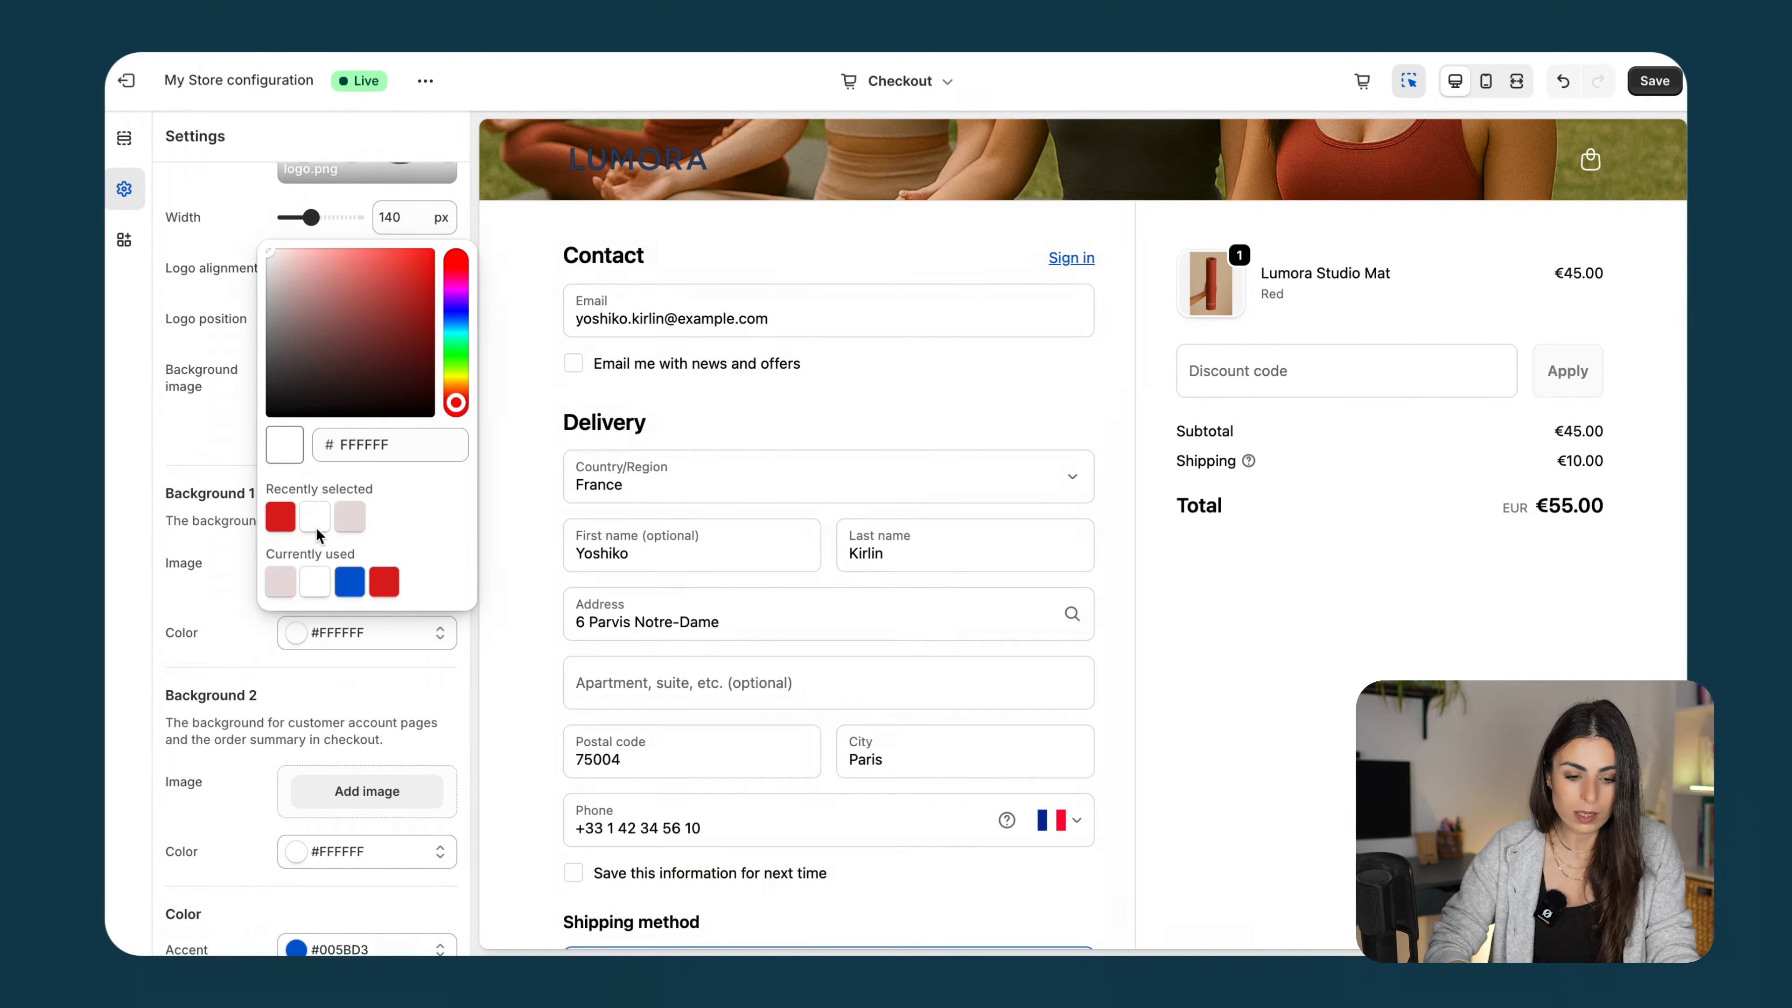
{"action": "left_click", "coordinate": [232, 633]}
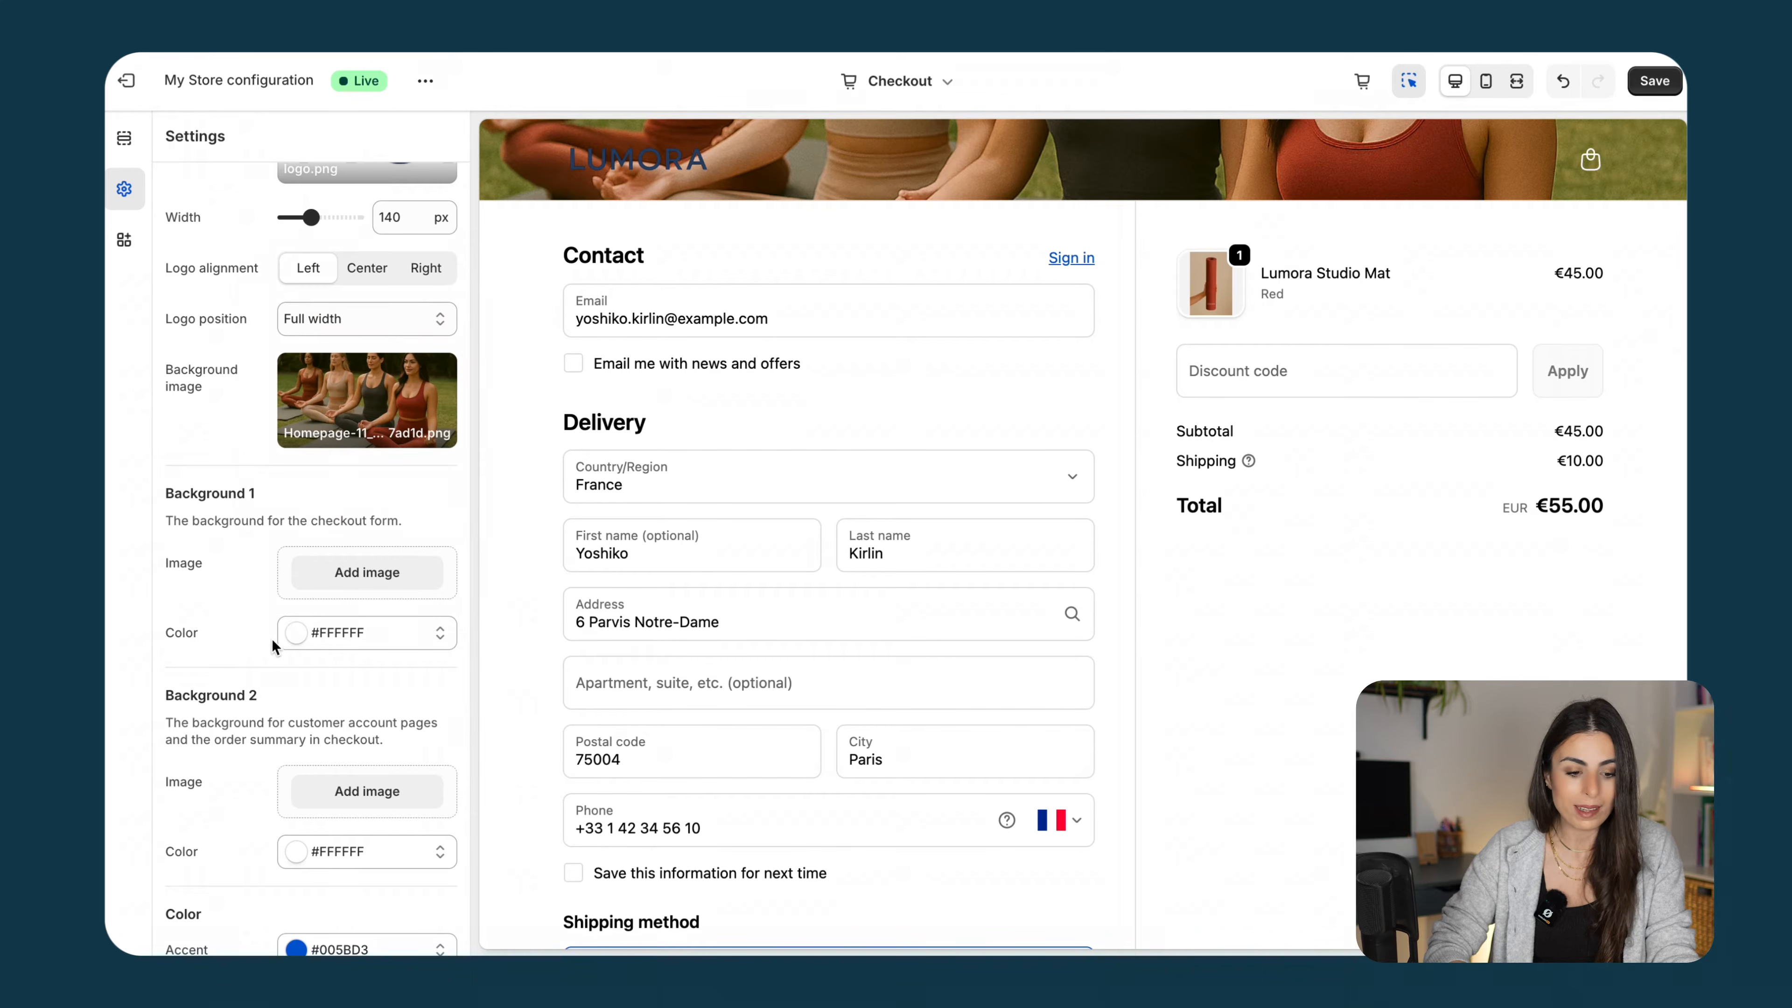
Set the Background 1 color of the checkout form to very light grey, #F5F5F5
{"action": "left_click", "coordinate": [302, 633]}
{"action": "left_click_drag", "start_coordinate": [299, 402], "coordinate": [267, 271]}
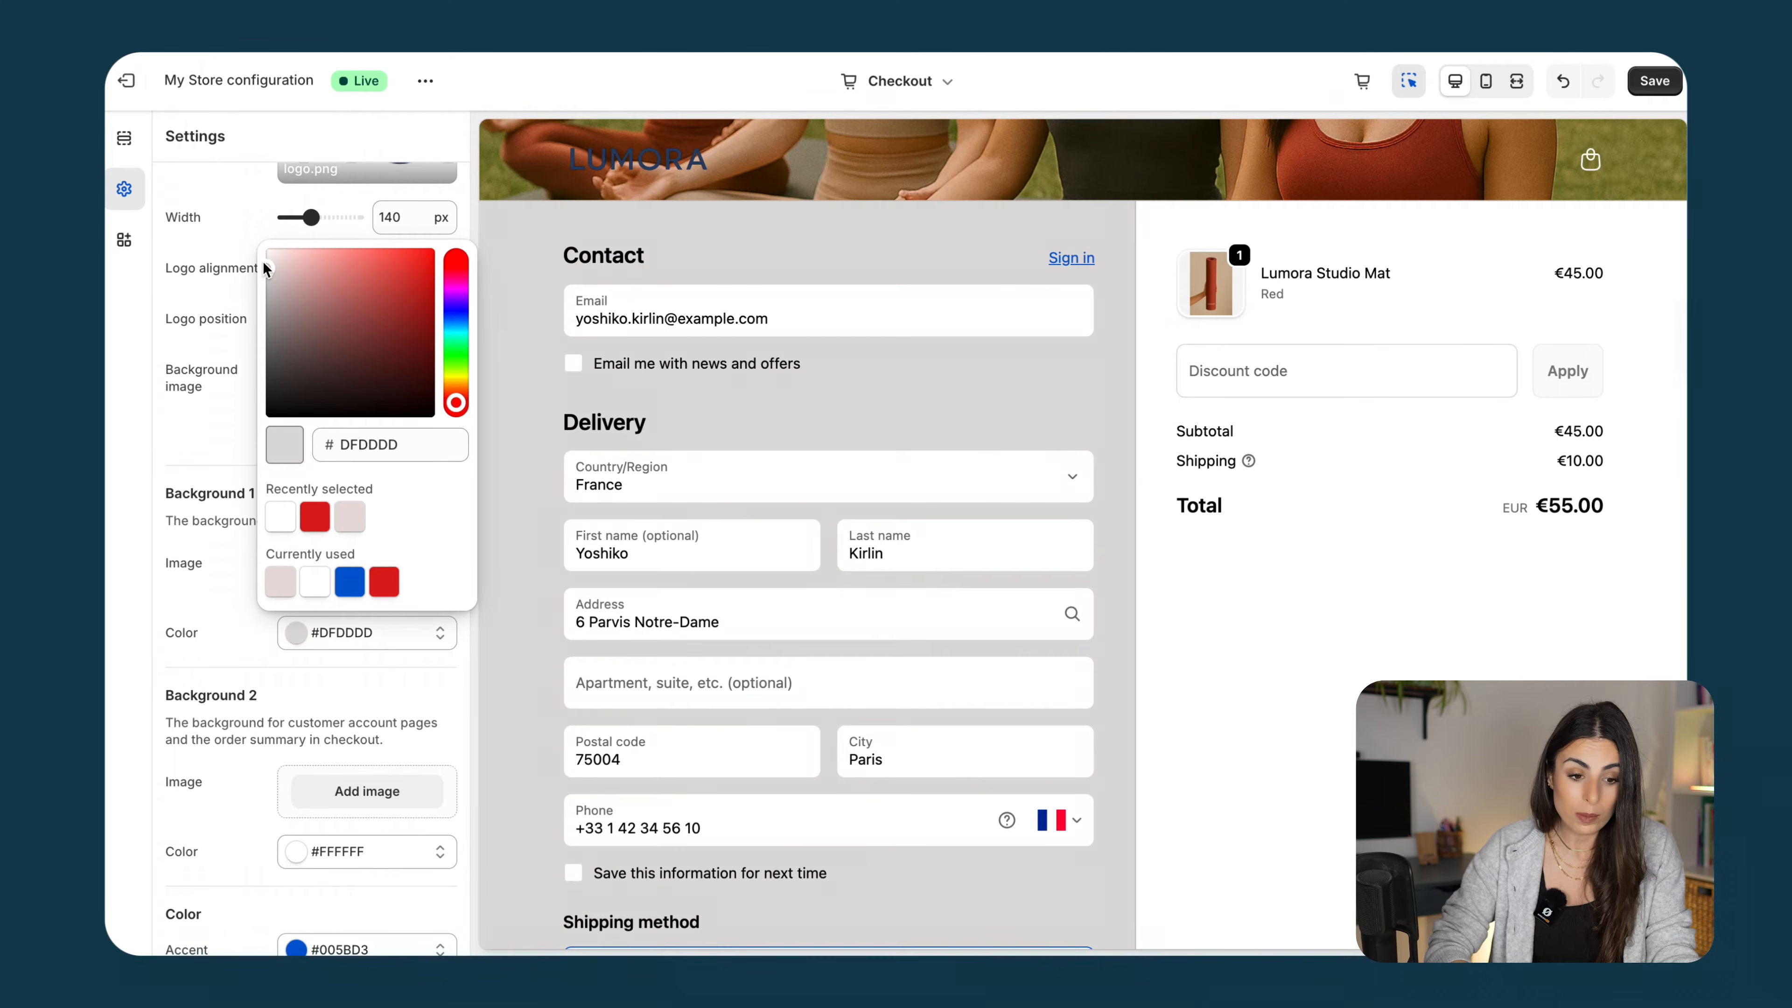
{"action": "left_click", "coordinate": [267, 254]}
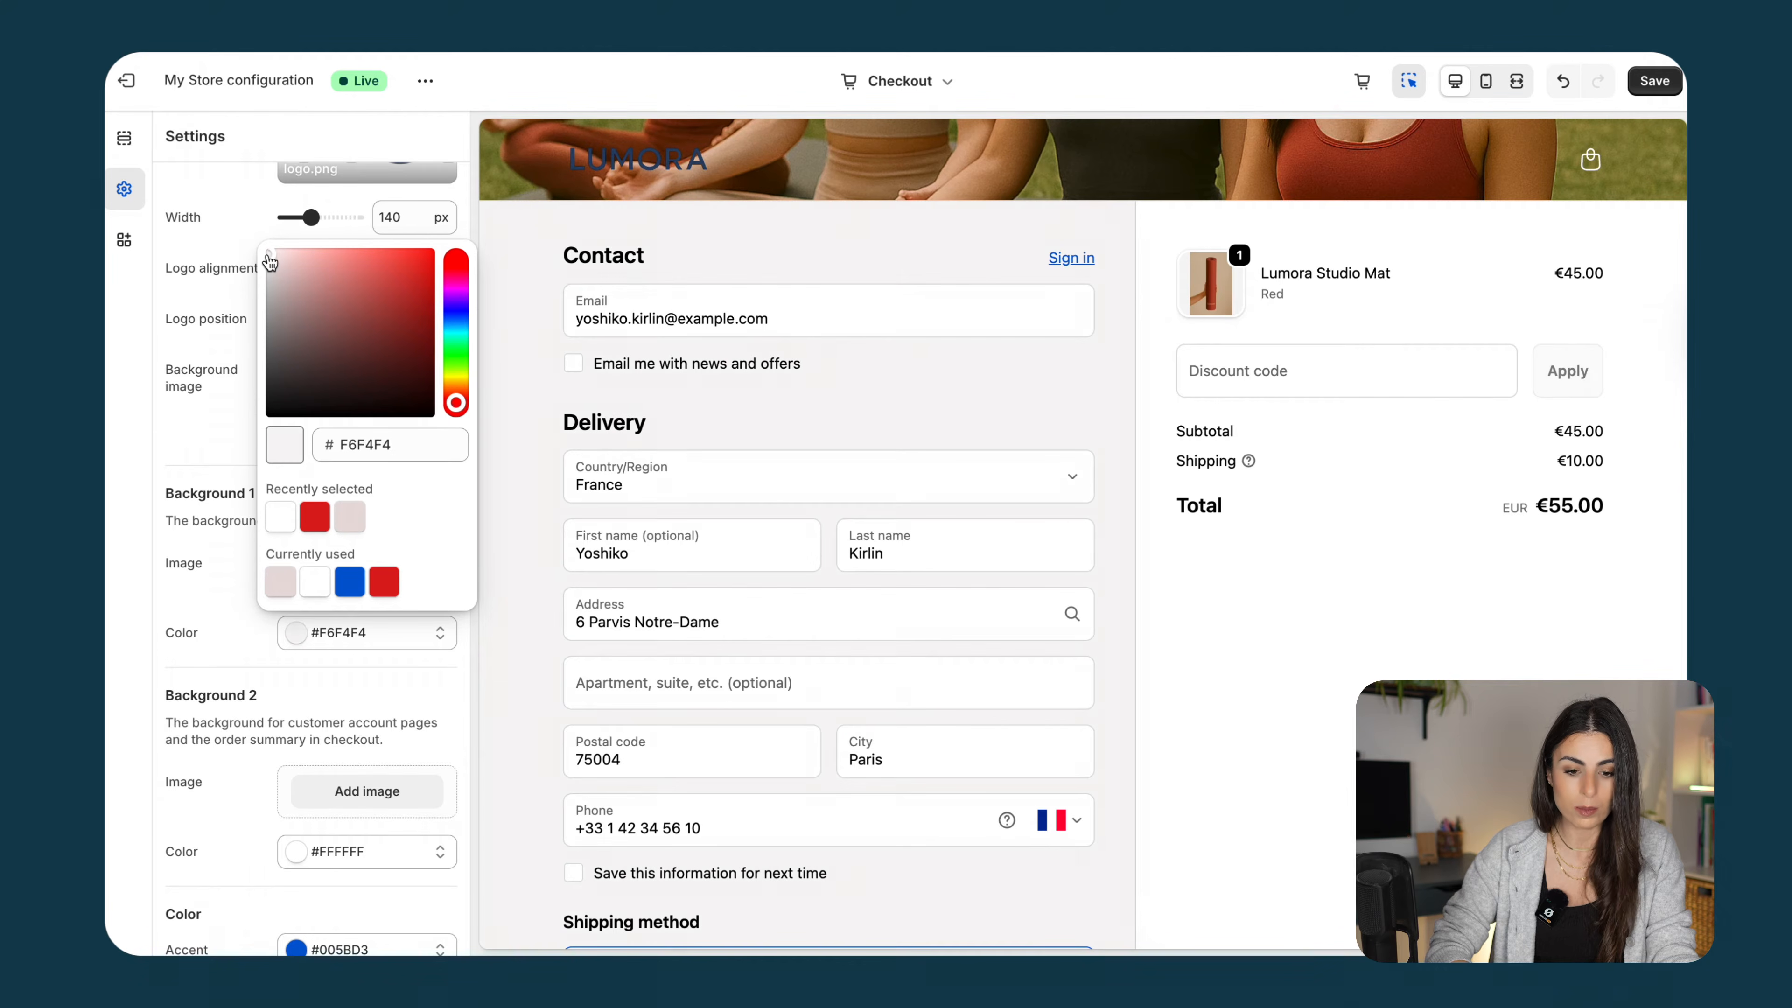
{"action": "left_click", "coordinate": [267, 257]}
{"action": "left_click", "coordinate": [200, 609]}
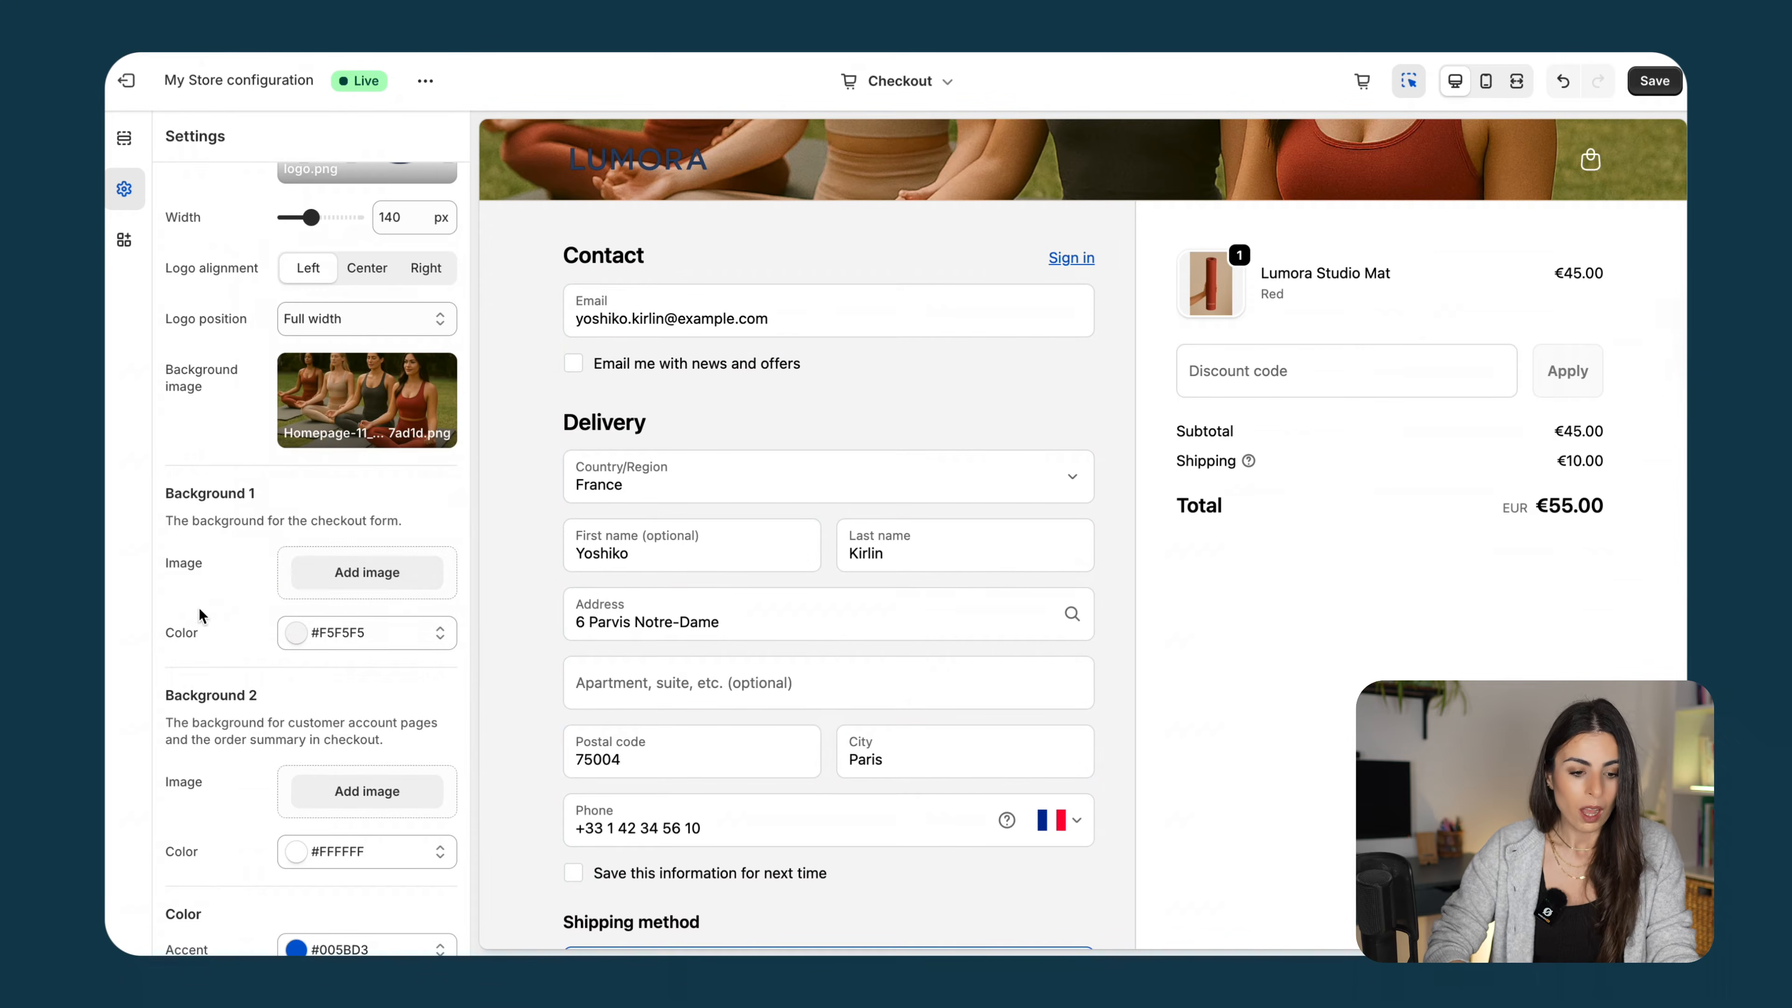
Try the photo of two women sitting together as the Background 1 image, and remove it again
{"action": "left_click", "coordinate": [364, 573]}
{"action": "left_click", "coordinate": [613, 733]}
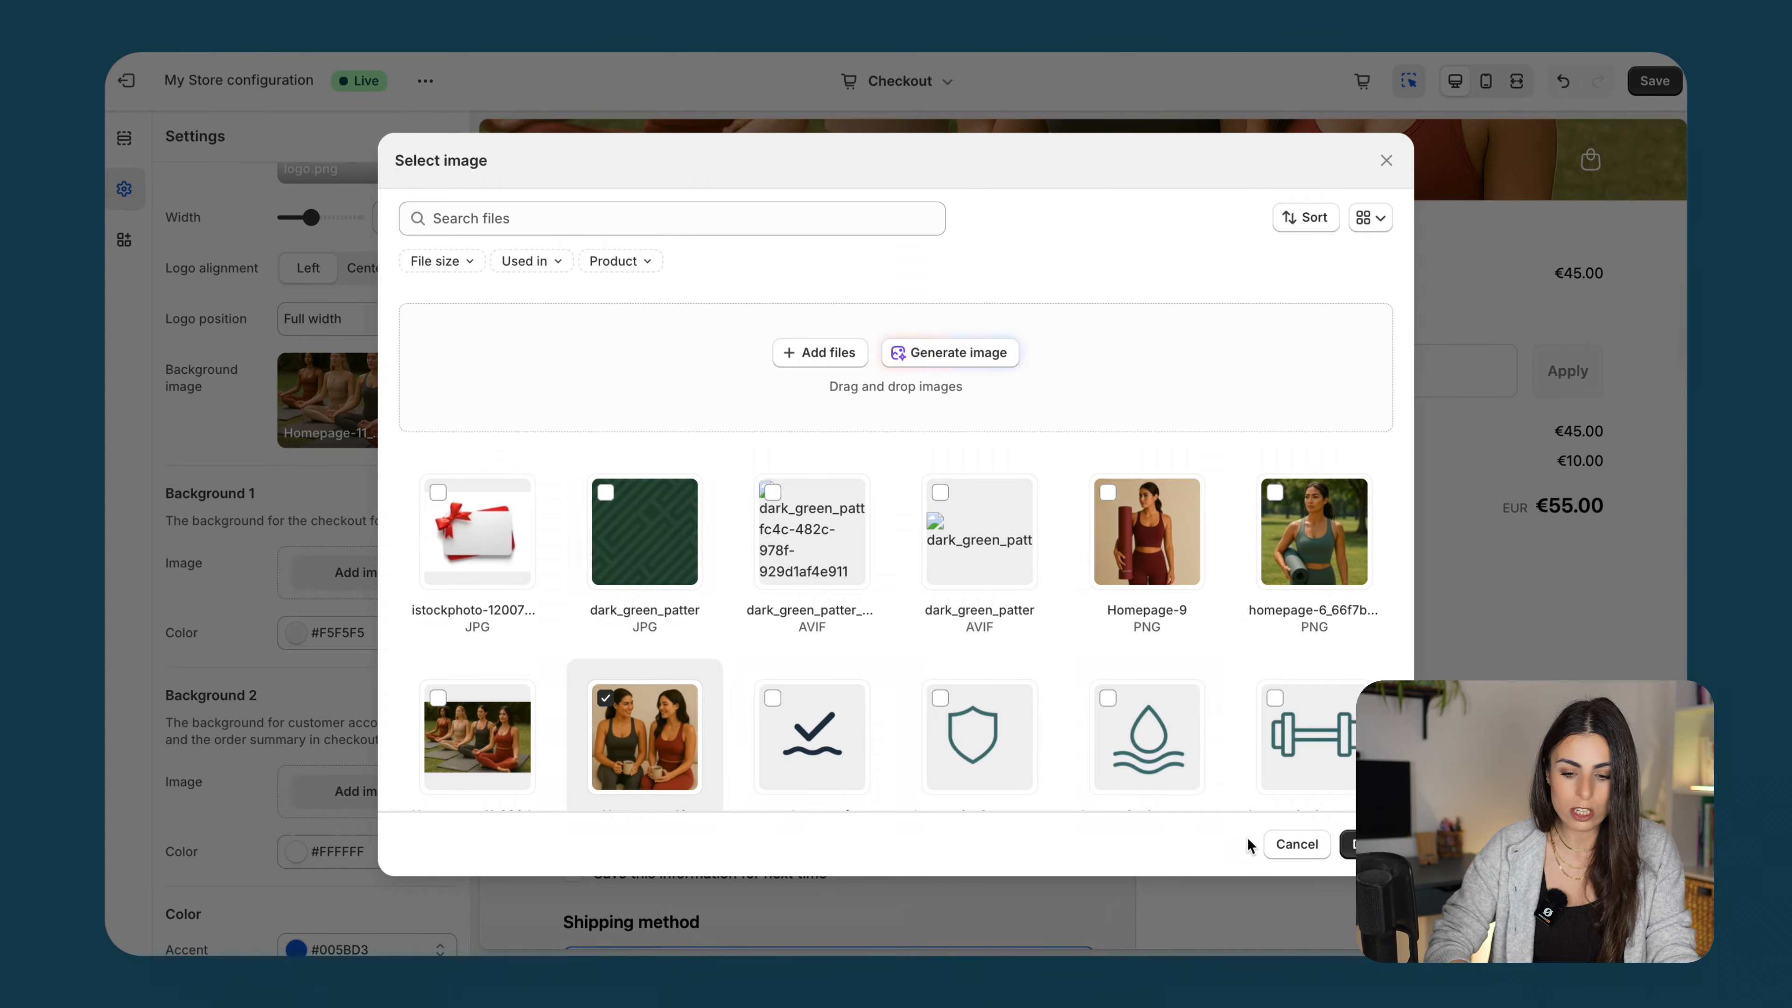
{"action": "left_click", "coordinate": [1349, 844]}
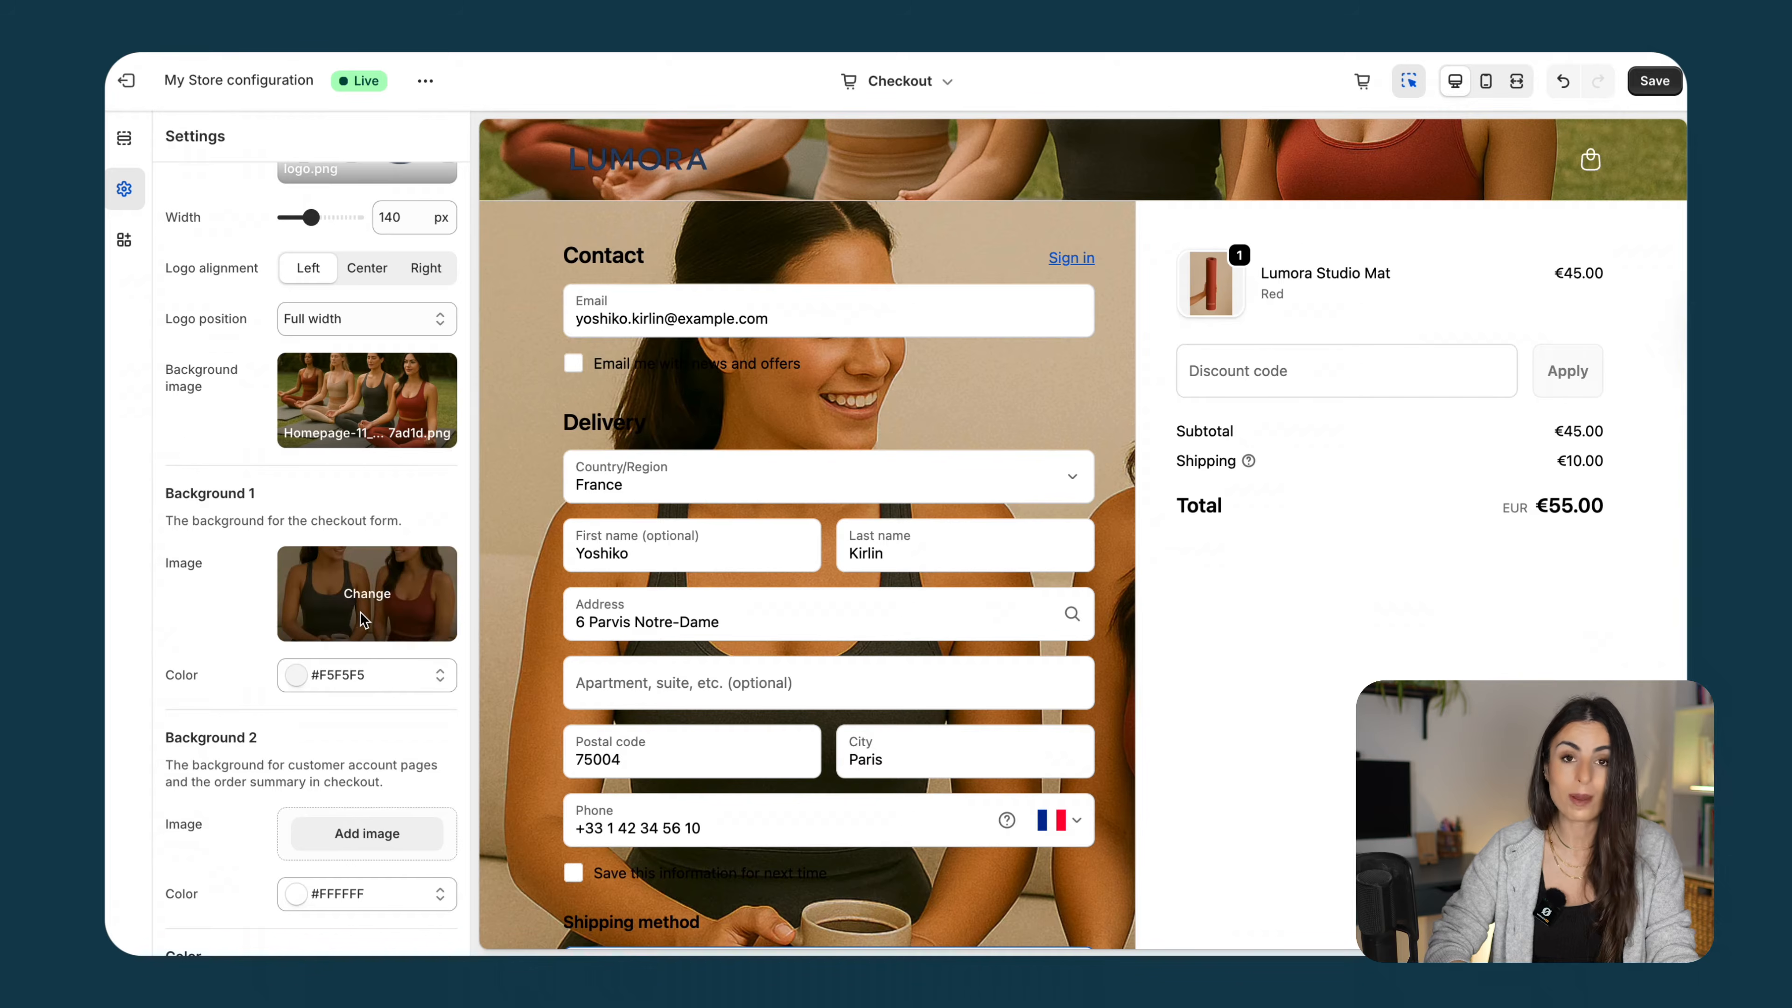
{"action": "left_click", "coordinate": [373, 602]}
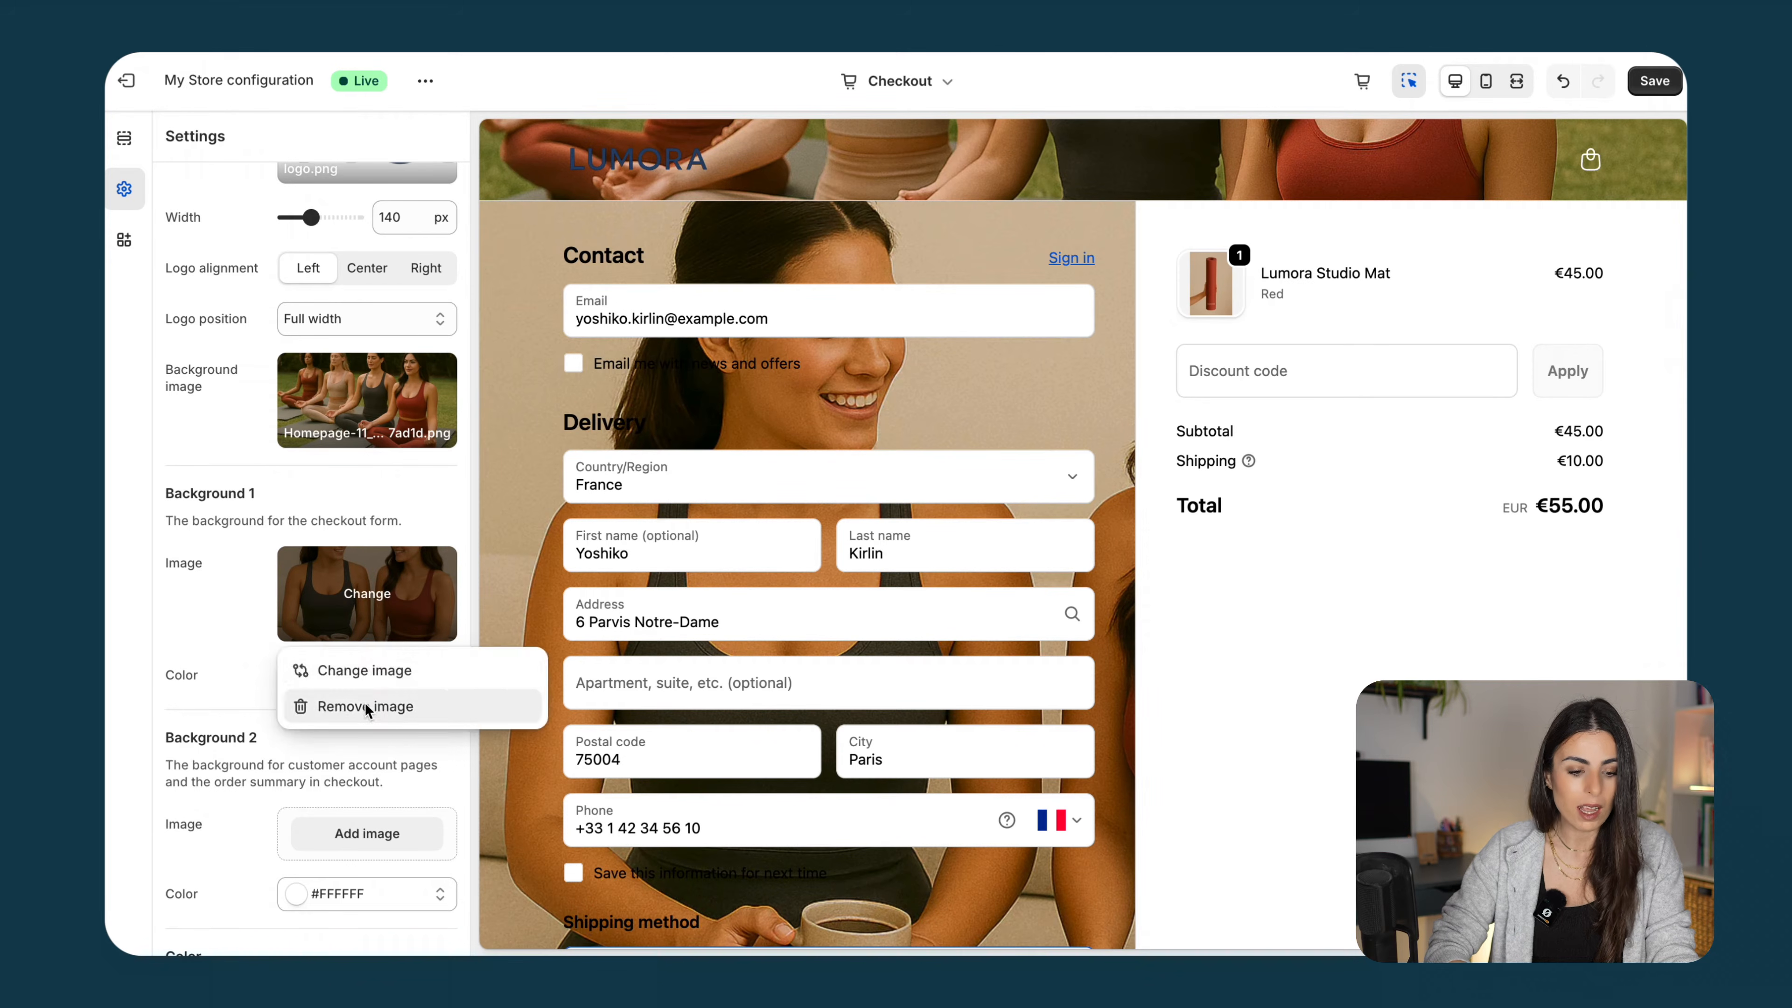
{"action": "left_click", "coordinate": [368, 697]}
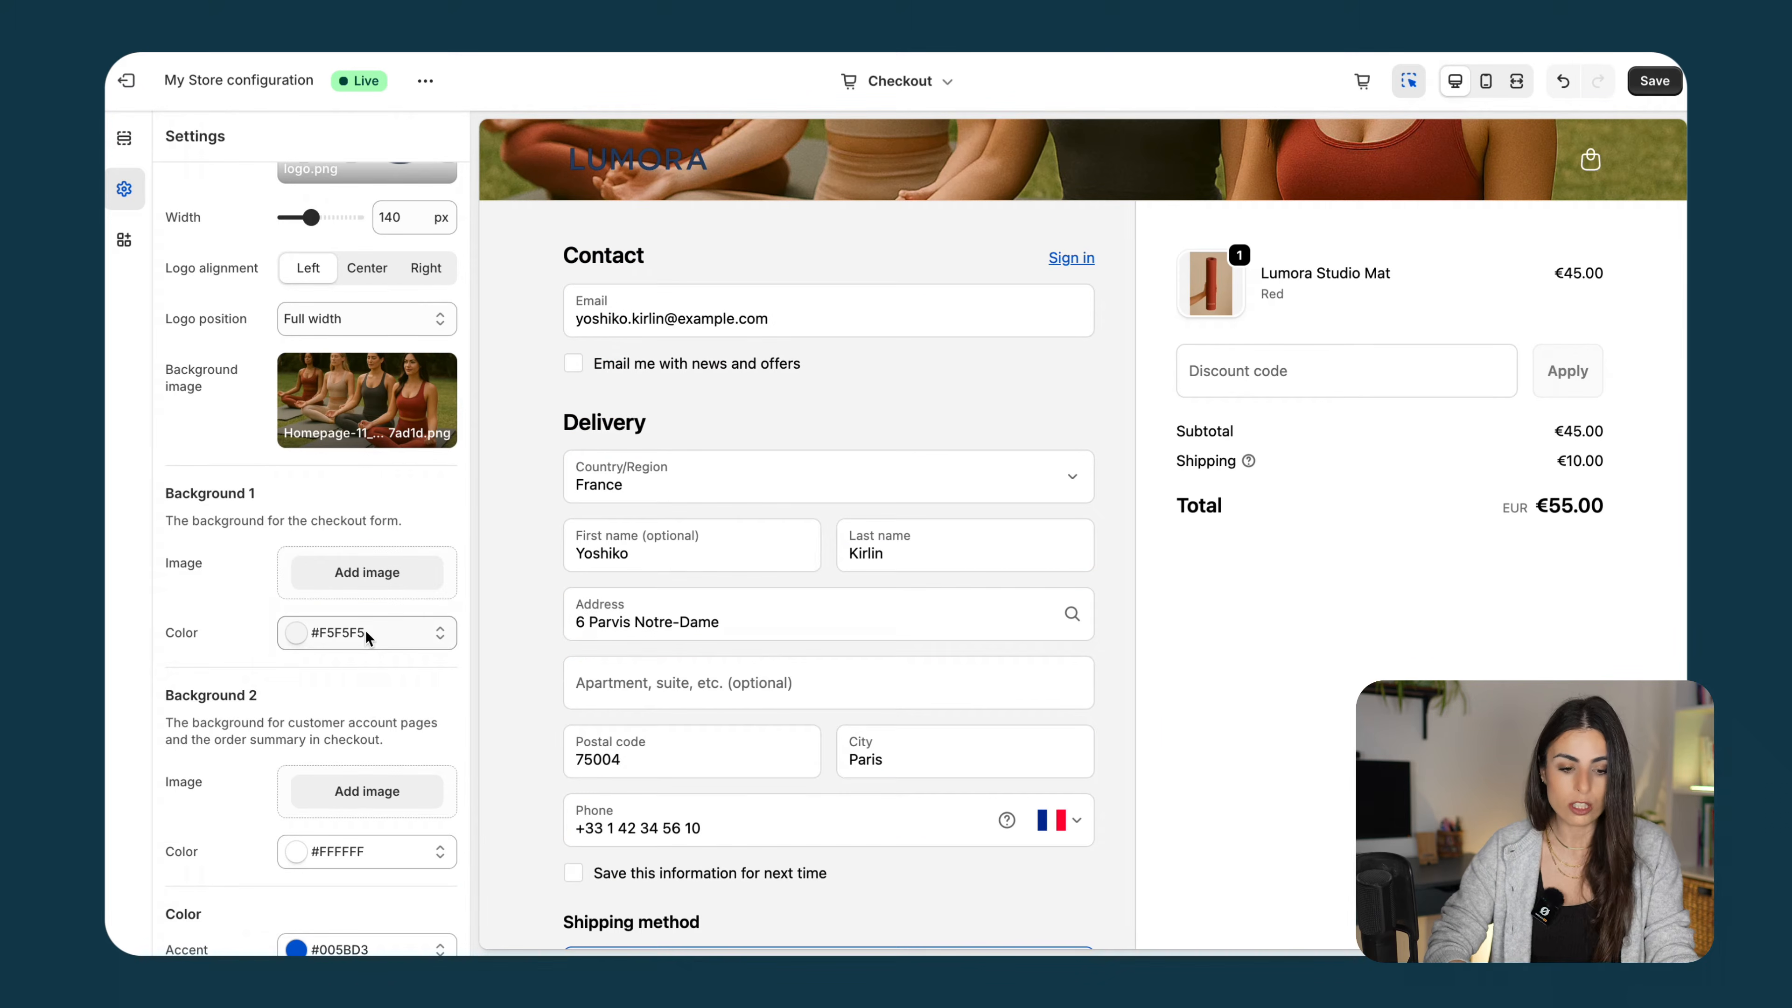
Set the Background 2 color for the order summary to very light grey, #F5F5F5
{"action": "scroll", "coordinate": [345, 644], "scroll_direction": "down", "scroll_amount": 3}
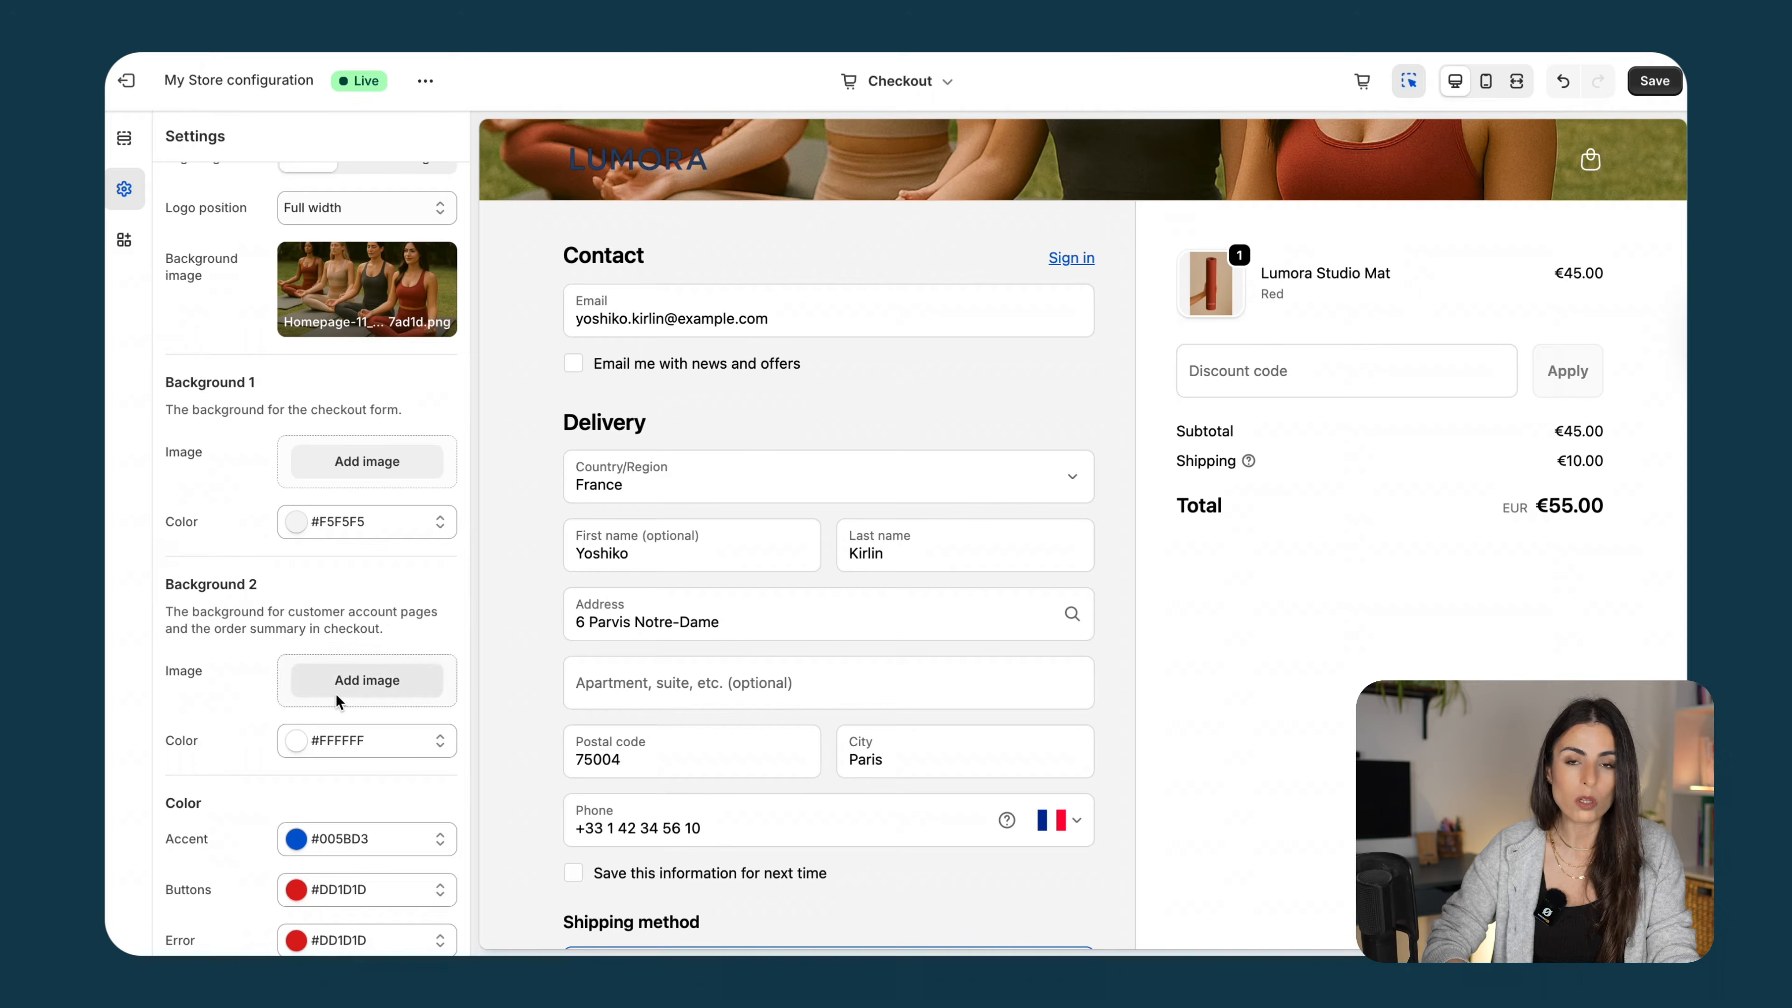
{"action": "left_click", "coordinate": [305, 737]}
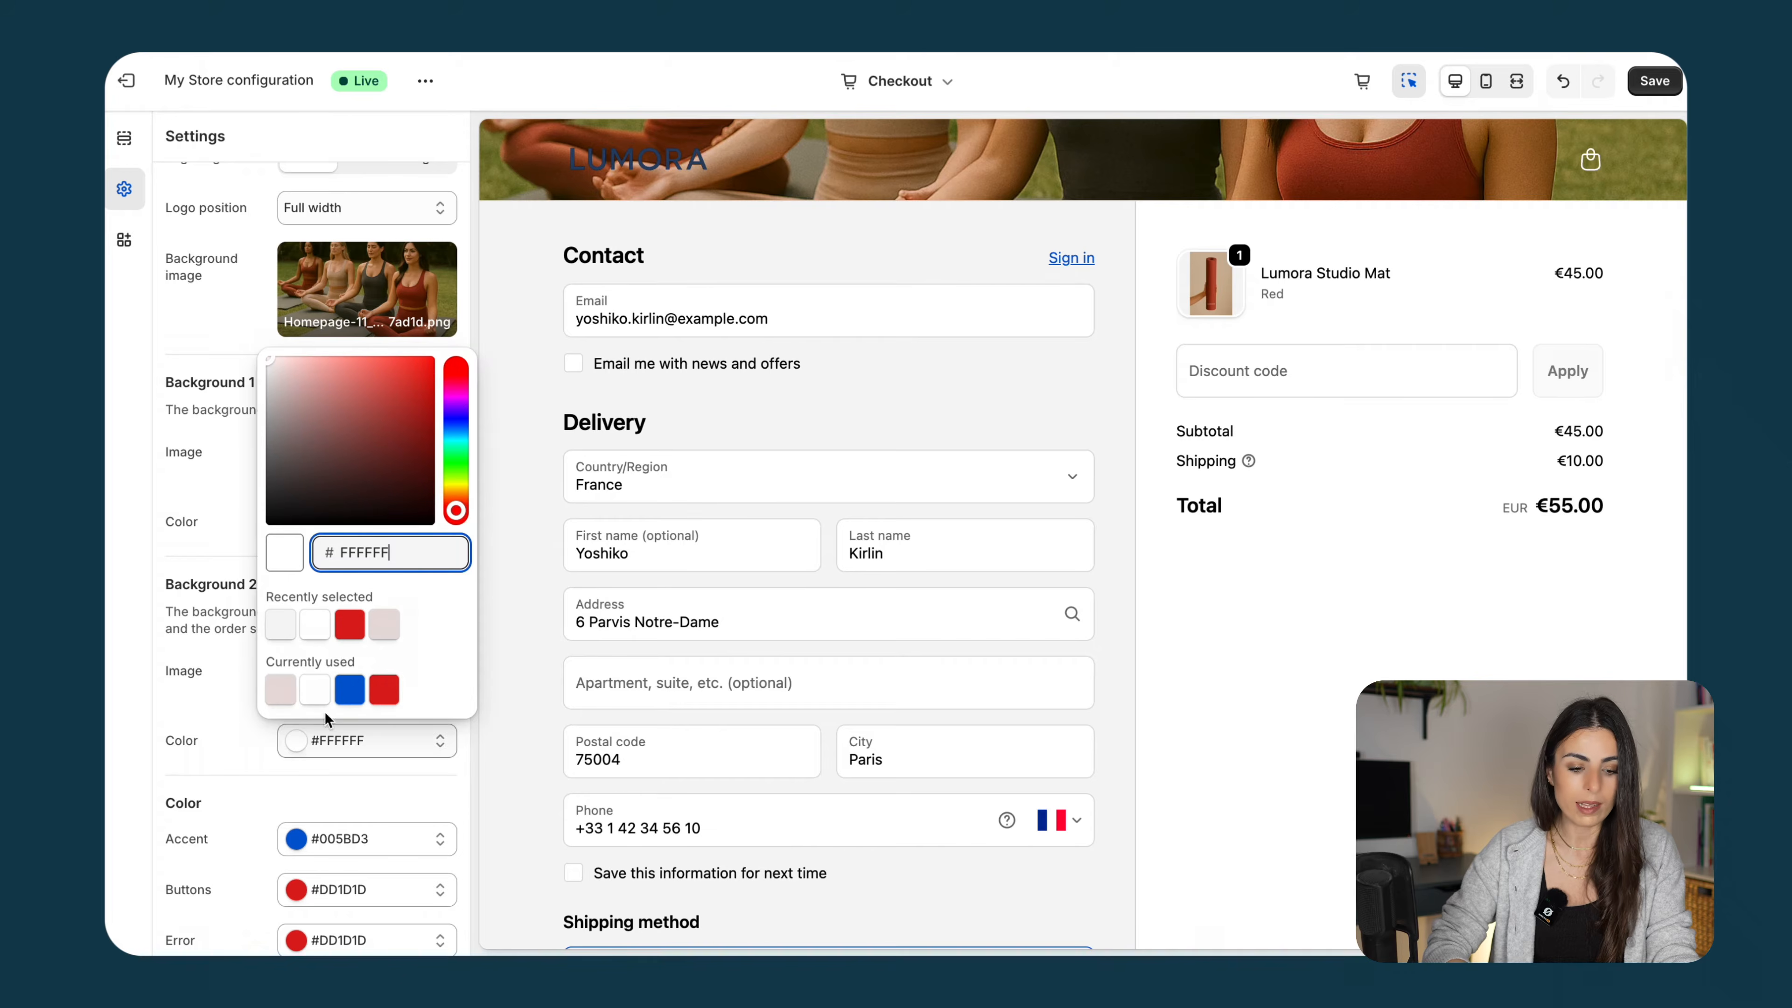
{"action": "left_click", "coordinate": [383, 618]}
{"action": "left_click", "coordinate": [280, 628]}
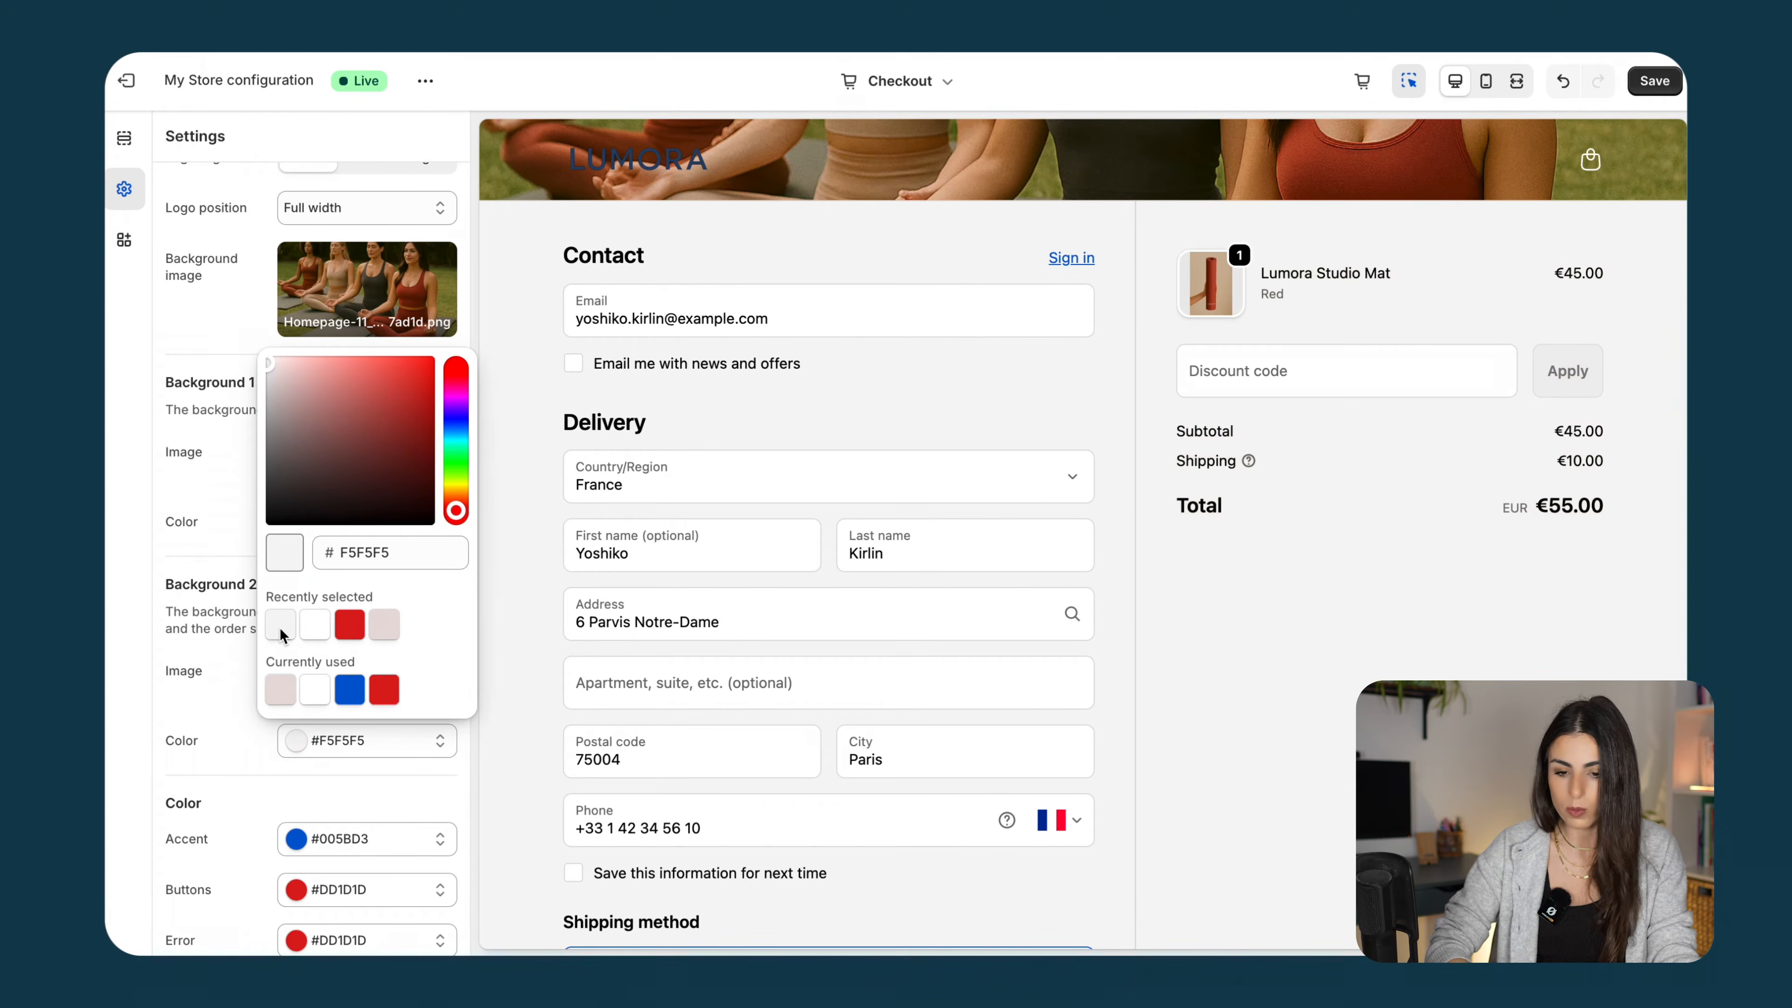
{"action": "left_click", "coordinate": [198, 667]}
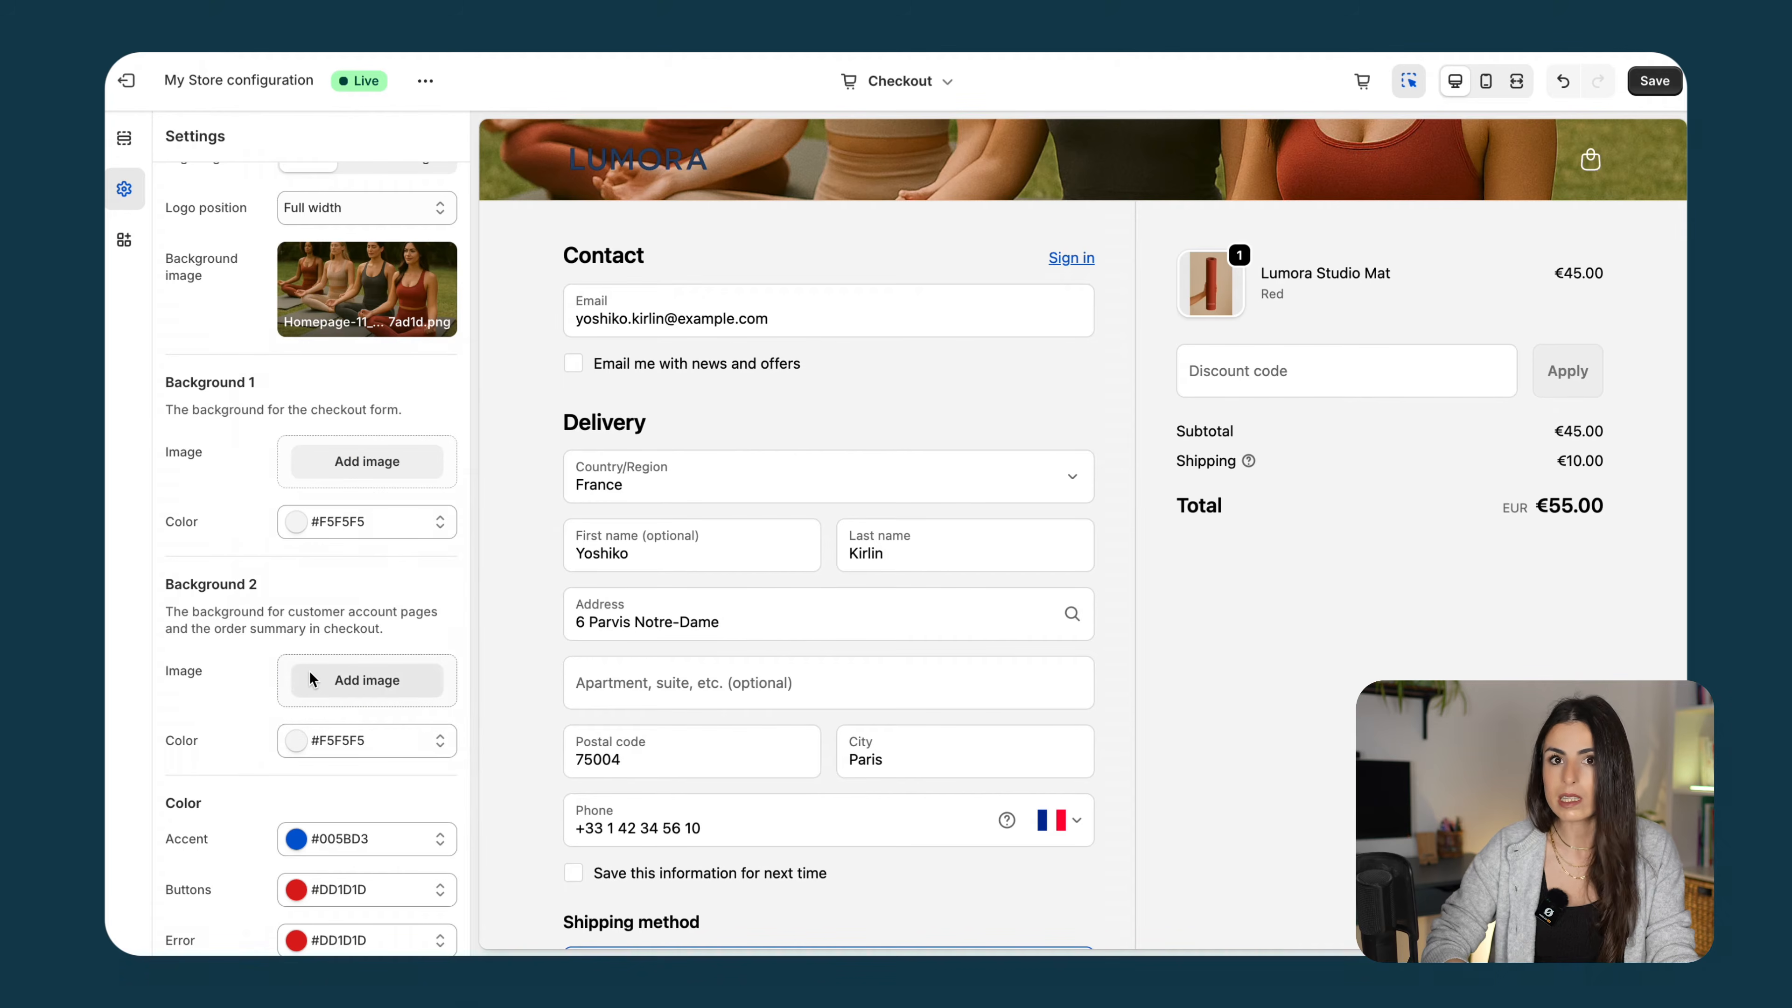
Set the checkout's Buttons color to orange, #EA7E1F, and view the Accent color options without changing them
{"action": "scroll", "coordinate": [310, 677], "scroll_direction": "down", "scroll_amount": 4}
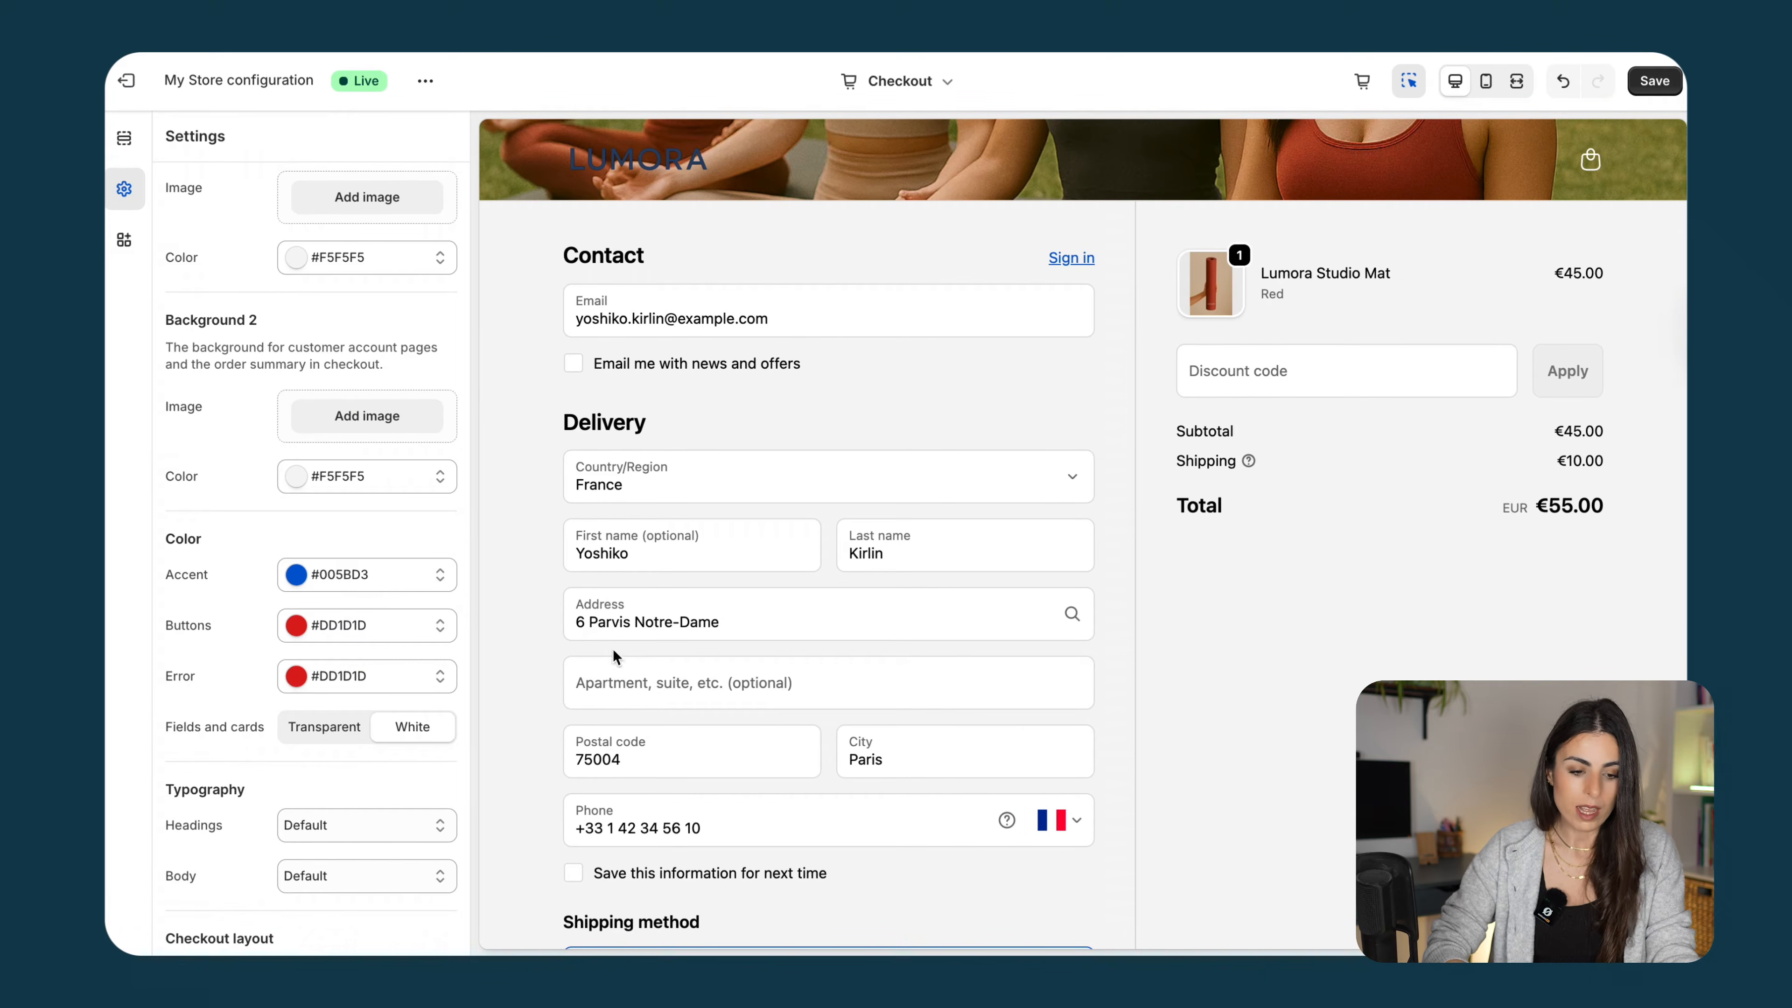
{"action": "scroll", "coordinate": [734, 660], "scroll_direction": "down", "scroll_amount": 8}
{"action": "scroll", "coordinate": [734, 658], "scroll_direction": "up", "scroll_amount": 8}
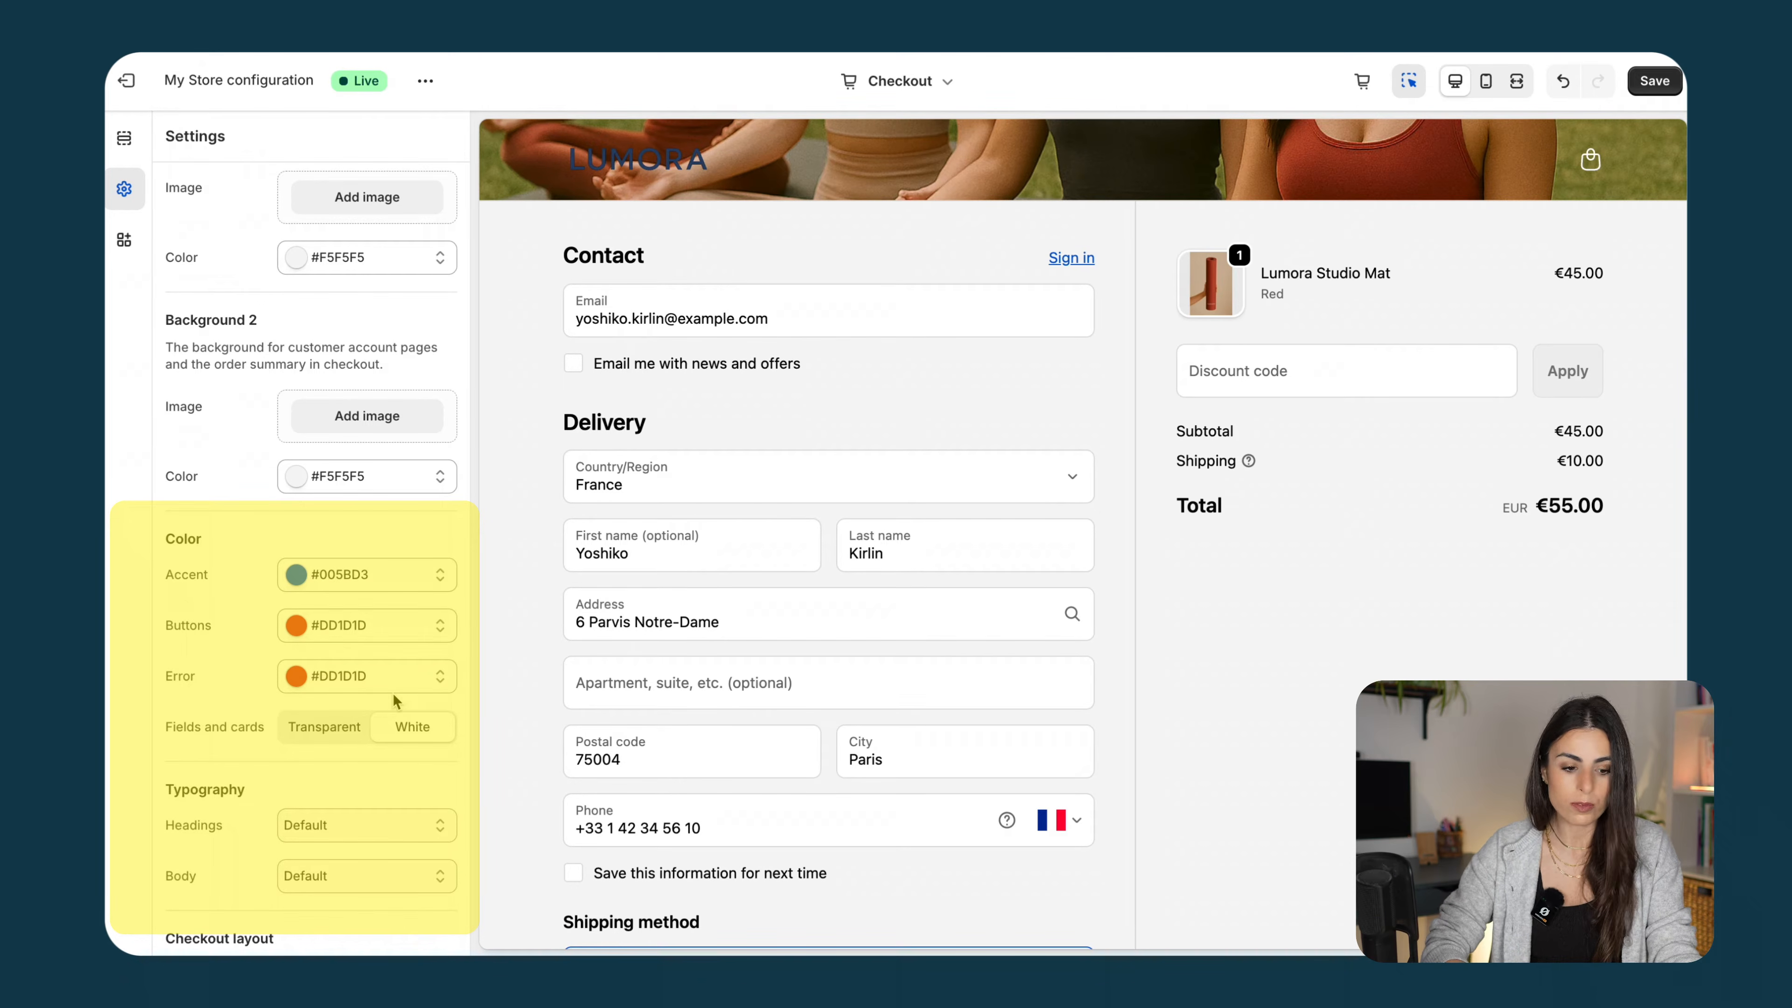
{"action": "left_click", "coordinate": [293, 626]}
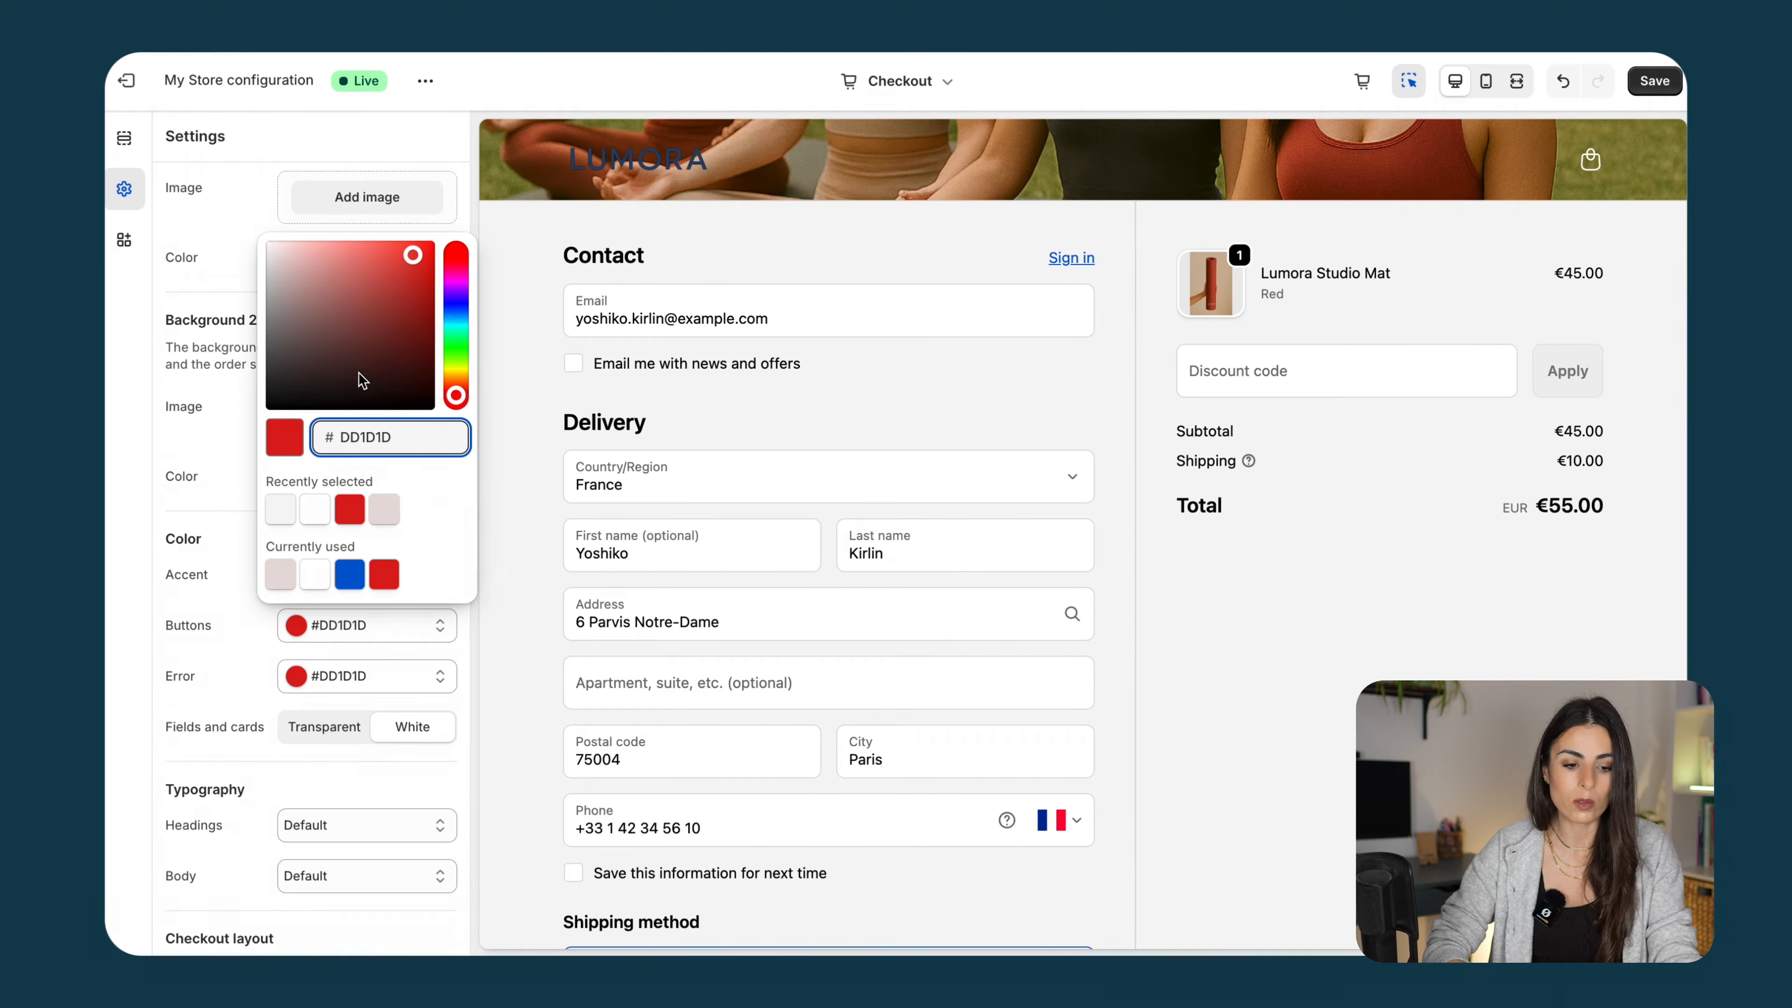
{"action": "left_click", "coordinate": [456, 378]}
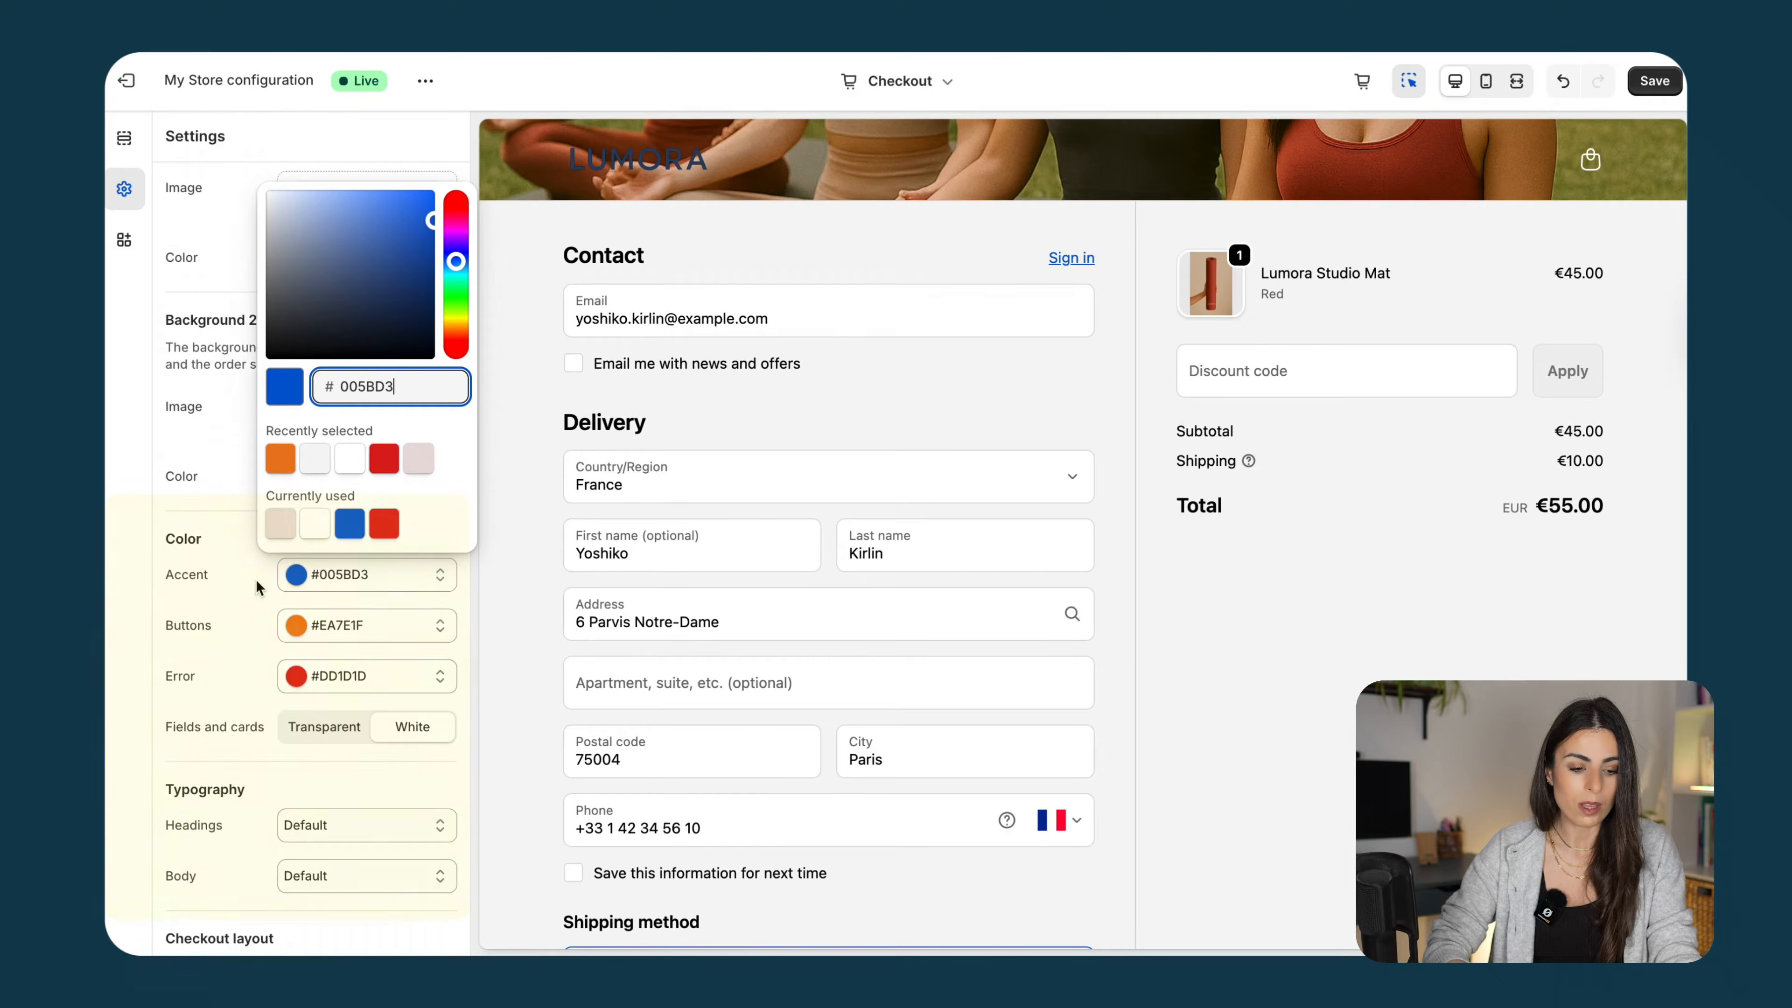
{"action": "left_click", "coordinate": [292, 571]}
{"action": "left_click", "coordinate": [295, 574]}
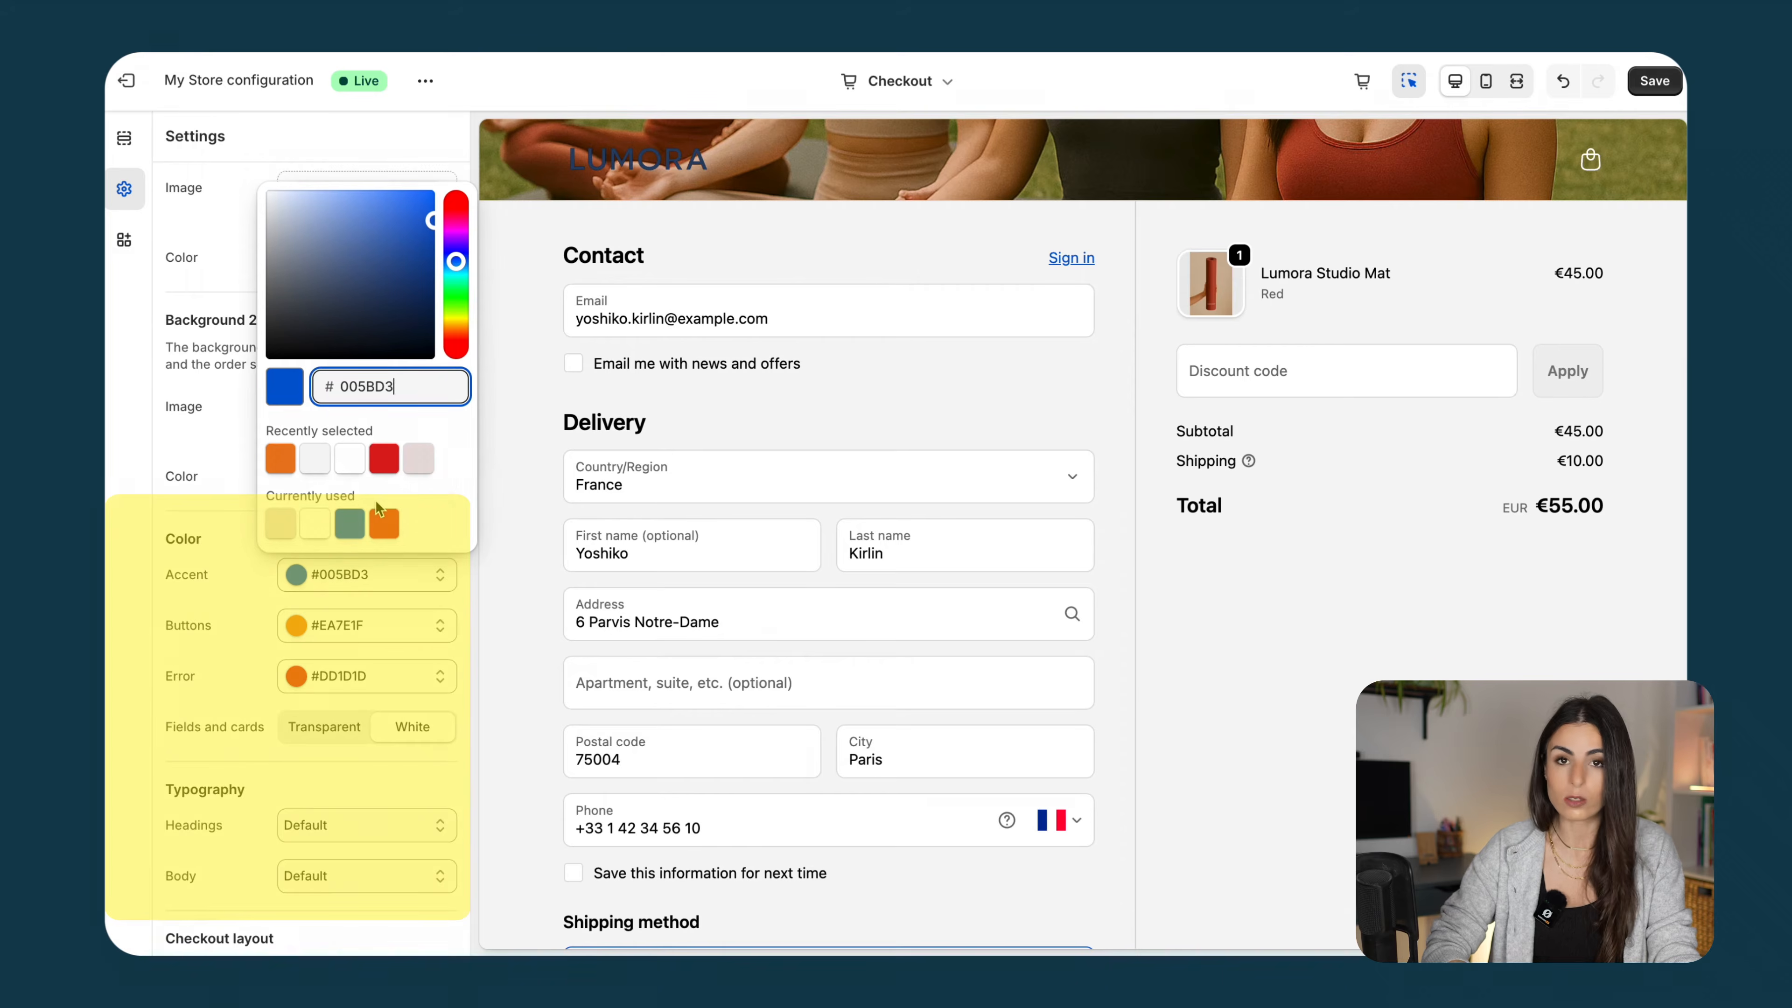
{"action": "left_click", "coordinate": [261, 624]}
Try the Transparent style for fields and cards, and switch them back to White
{"action": "scroll", "coordinate": [265, 706], "scroll_direction": "down", "scroll_amount": 3}
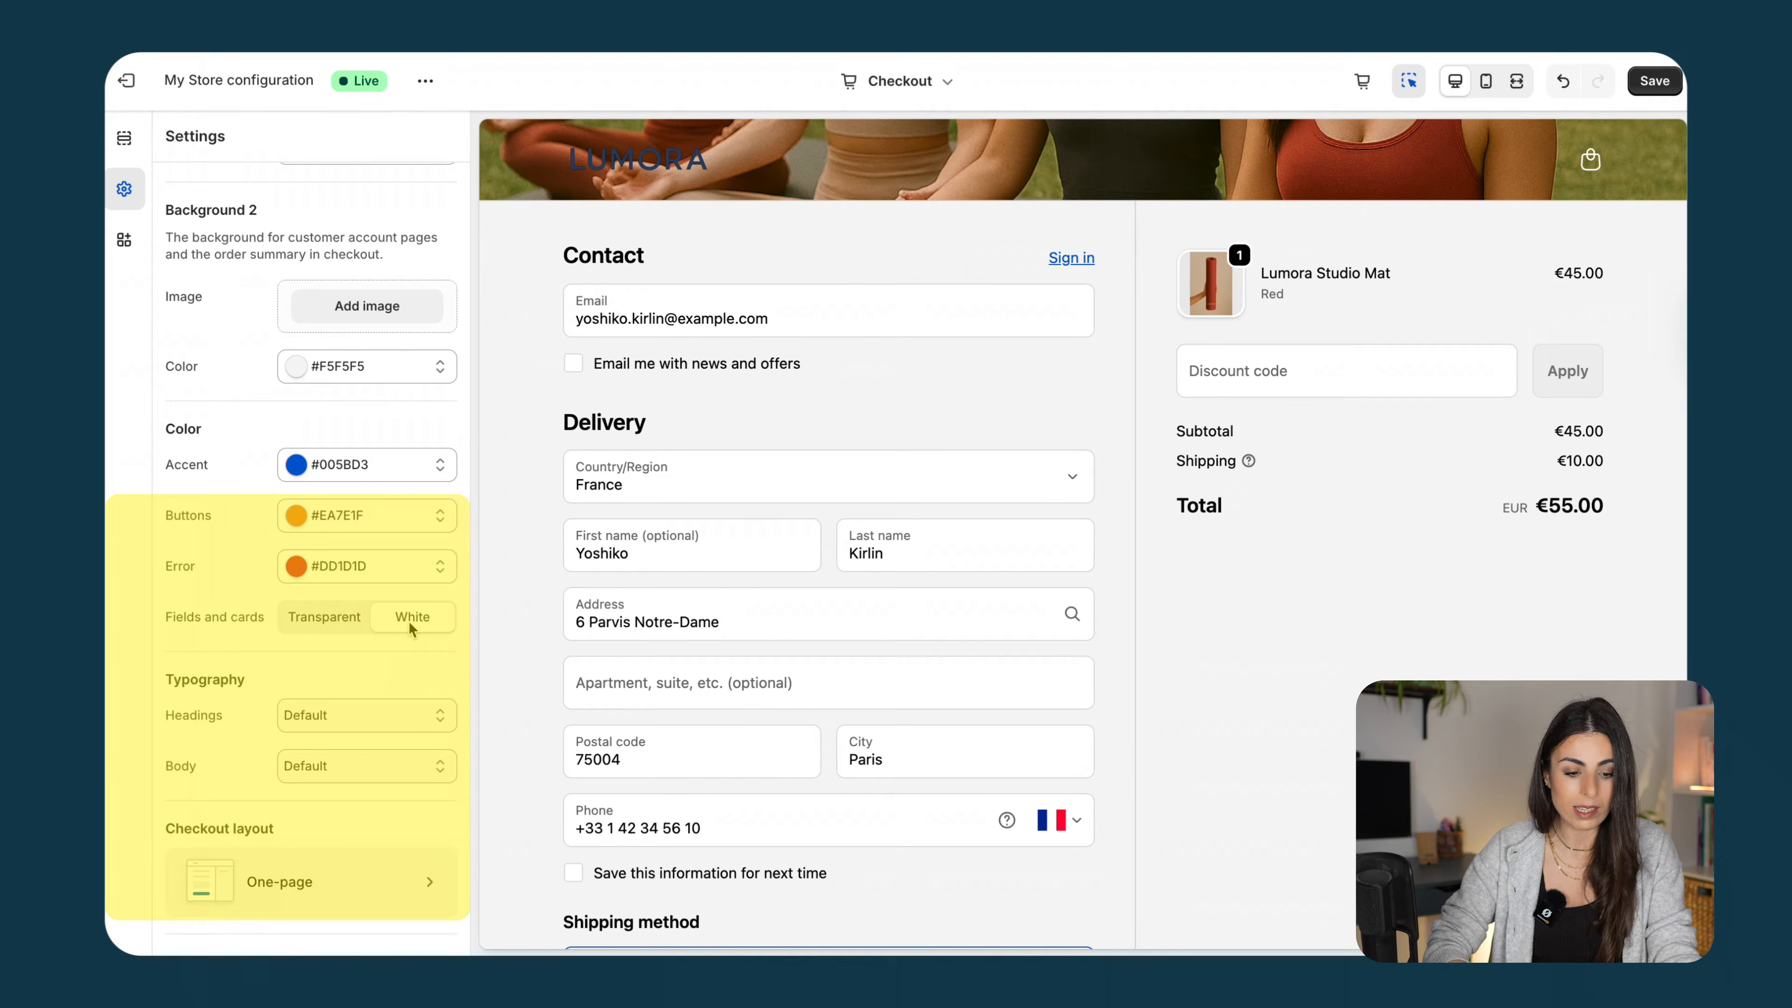
{"action": "left_click", "coordinate": [321, 618]}
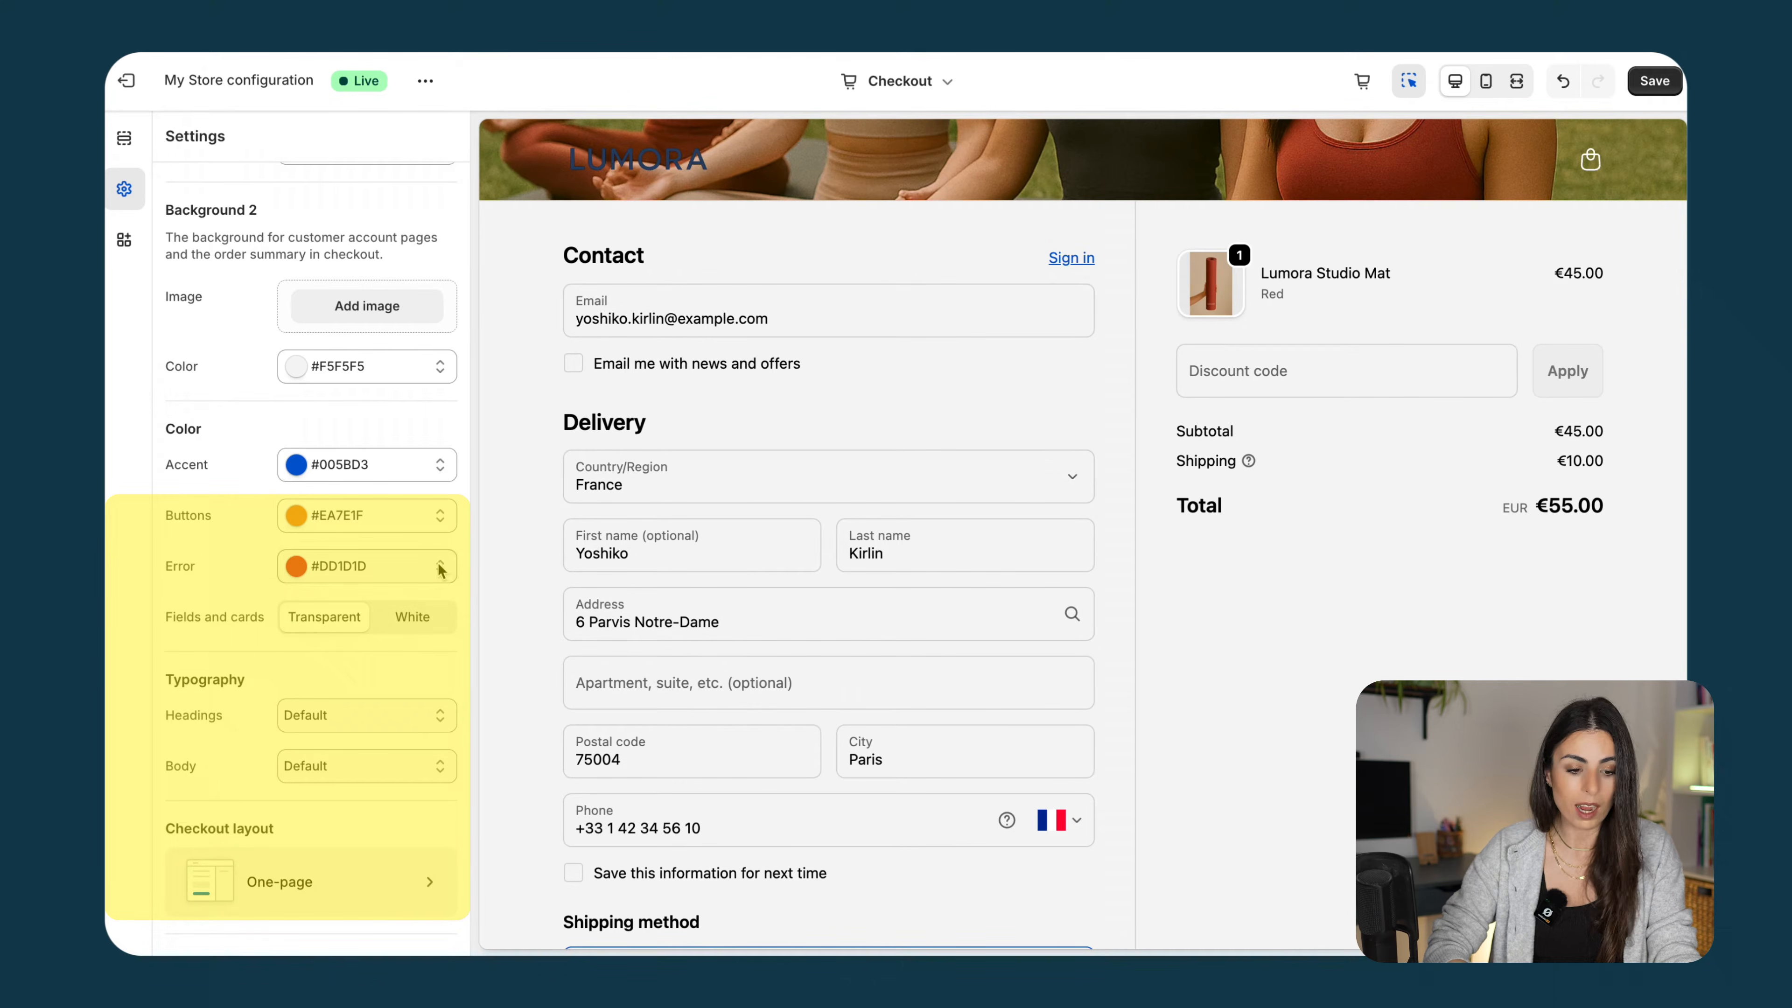
{"action": "left_click", "coordinate": [413, 627]}
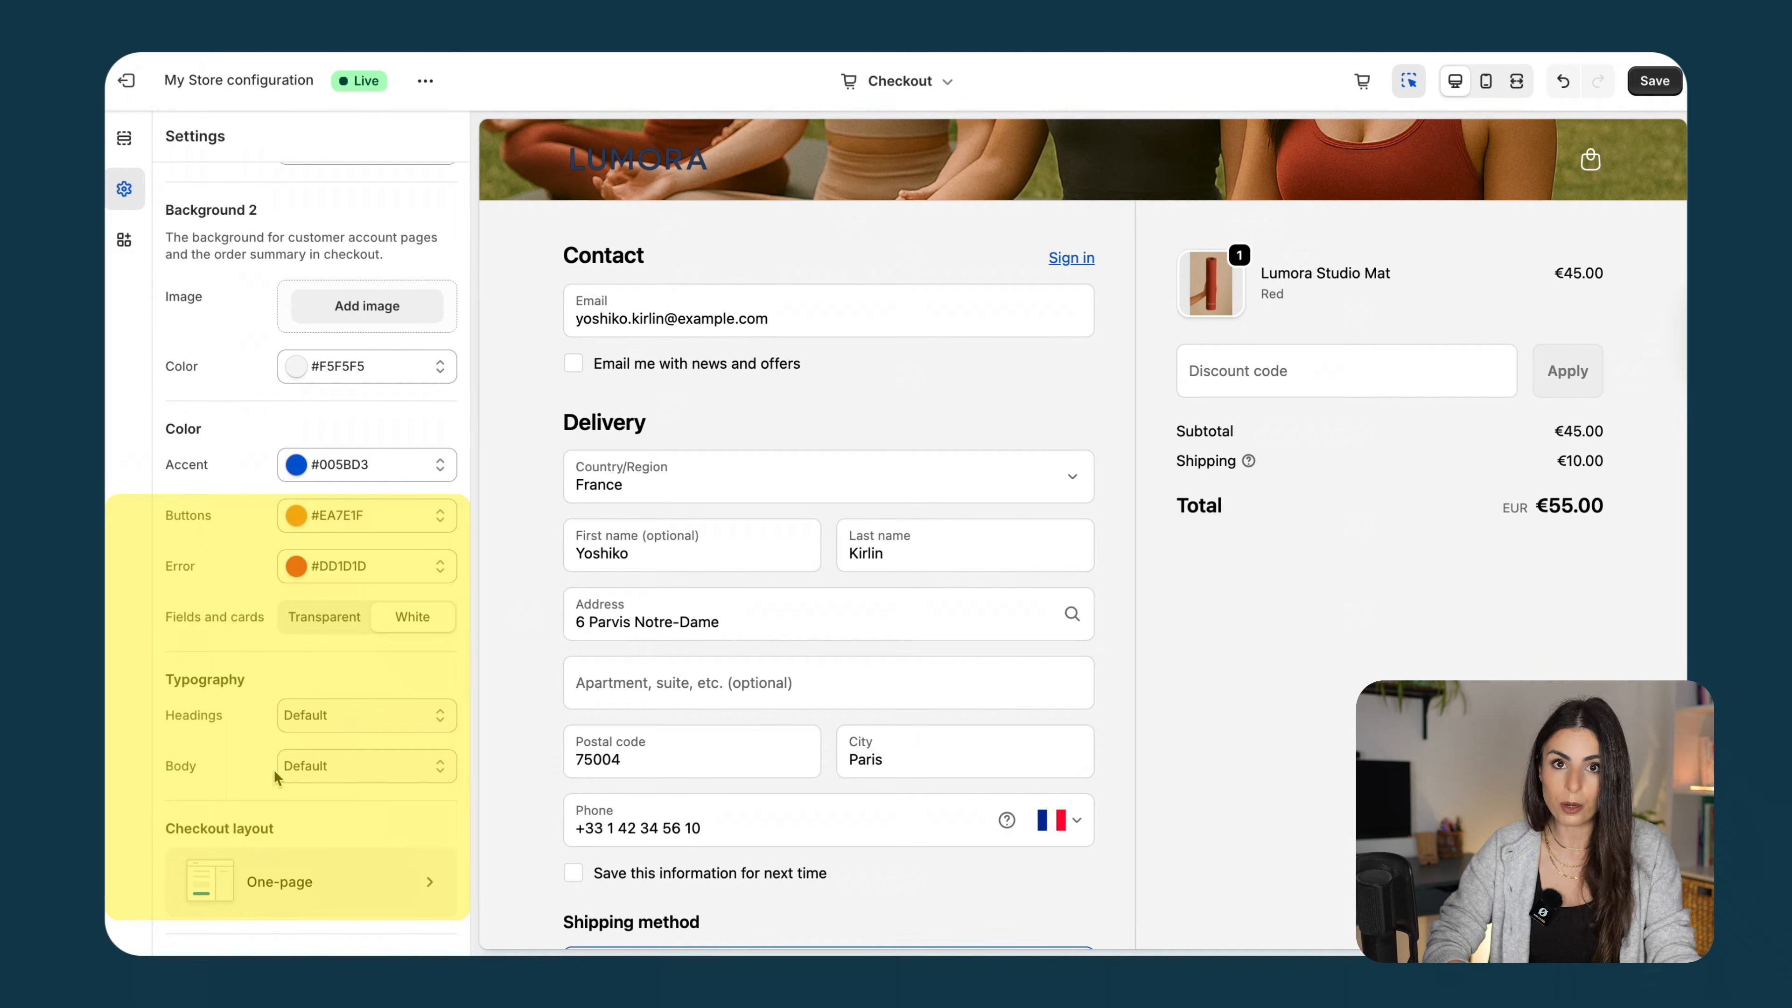
Set the checkout typography to Abril Fatface for headings and Serif for body text
{"action": "left_click", "coordinate": [348, 727]}
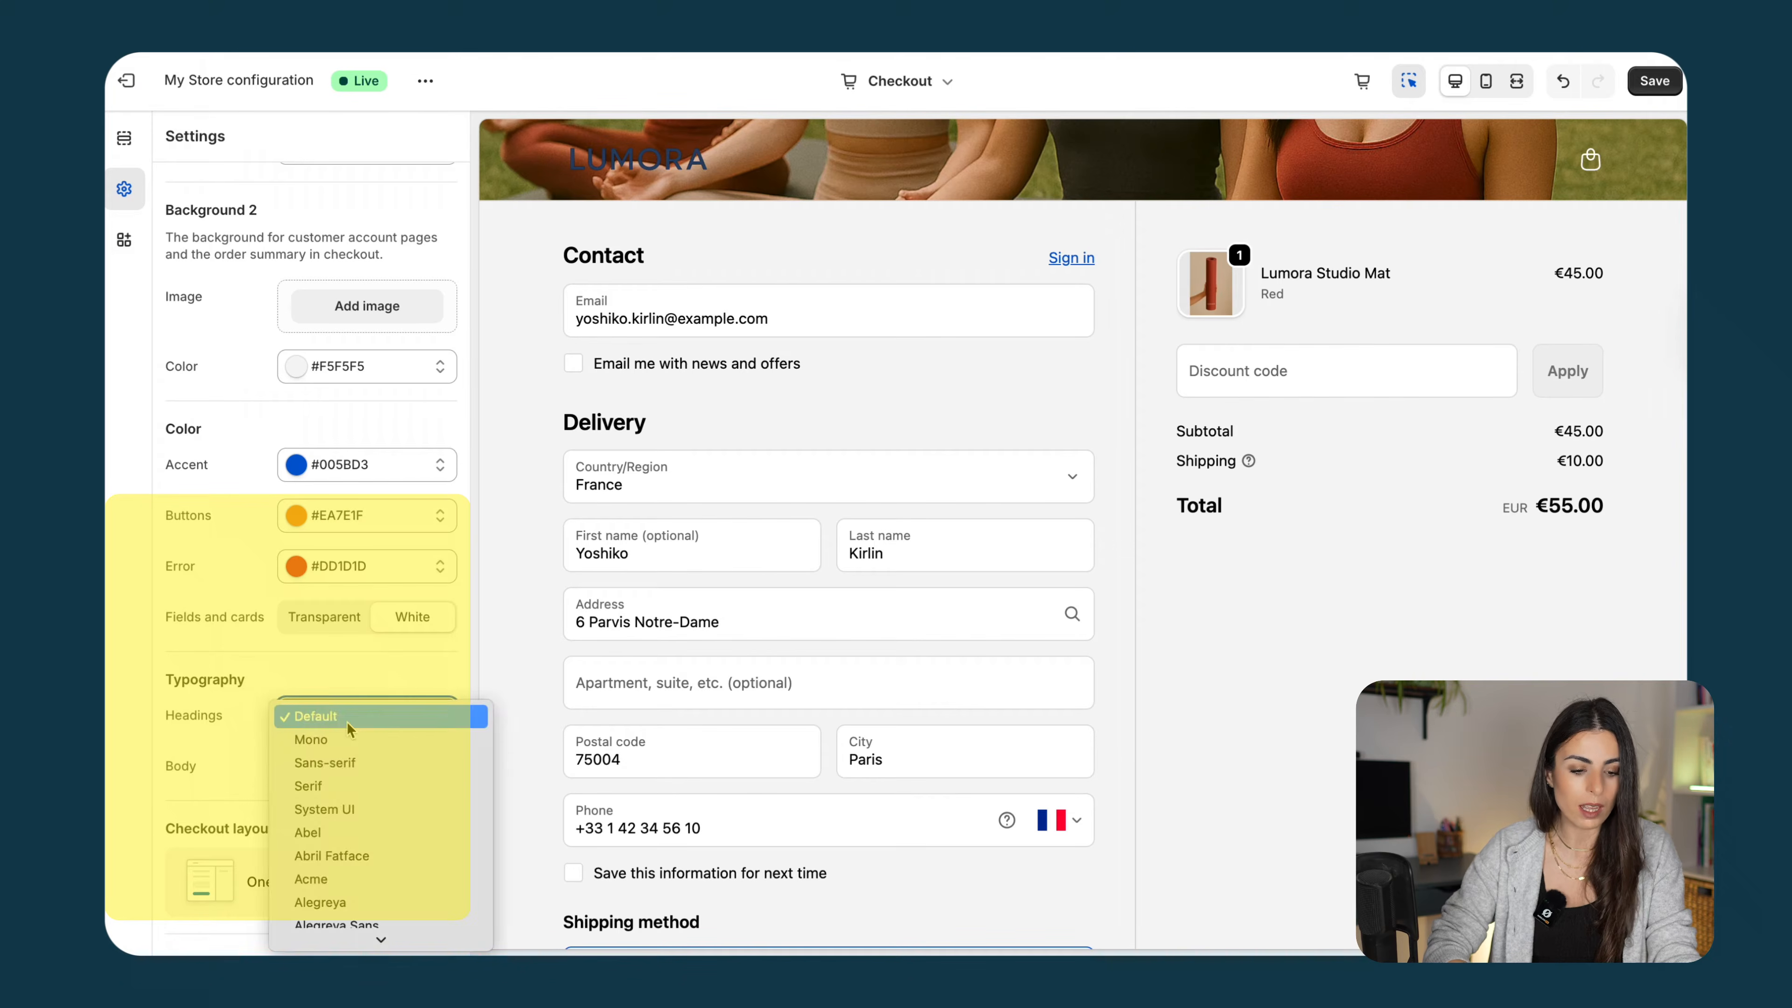
{"action": "left_click", "coordinate": [343, 854]}
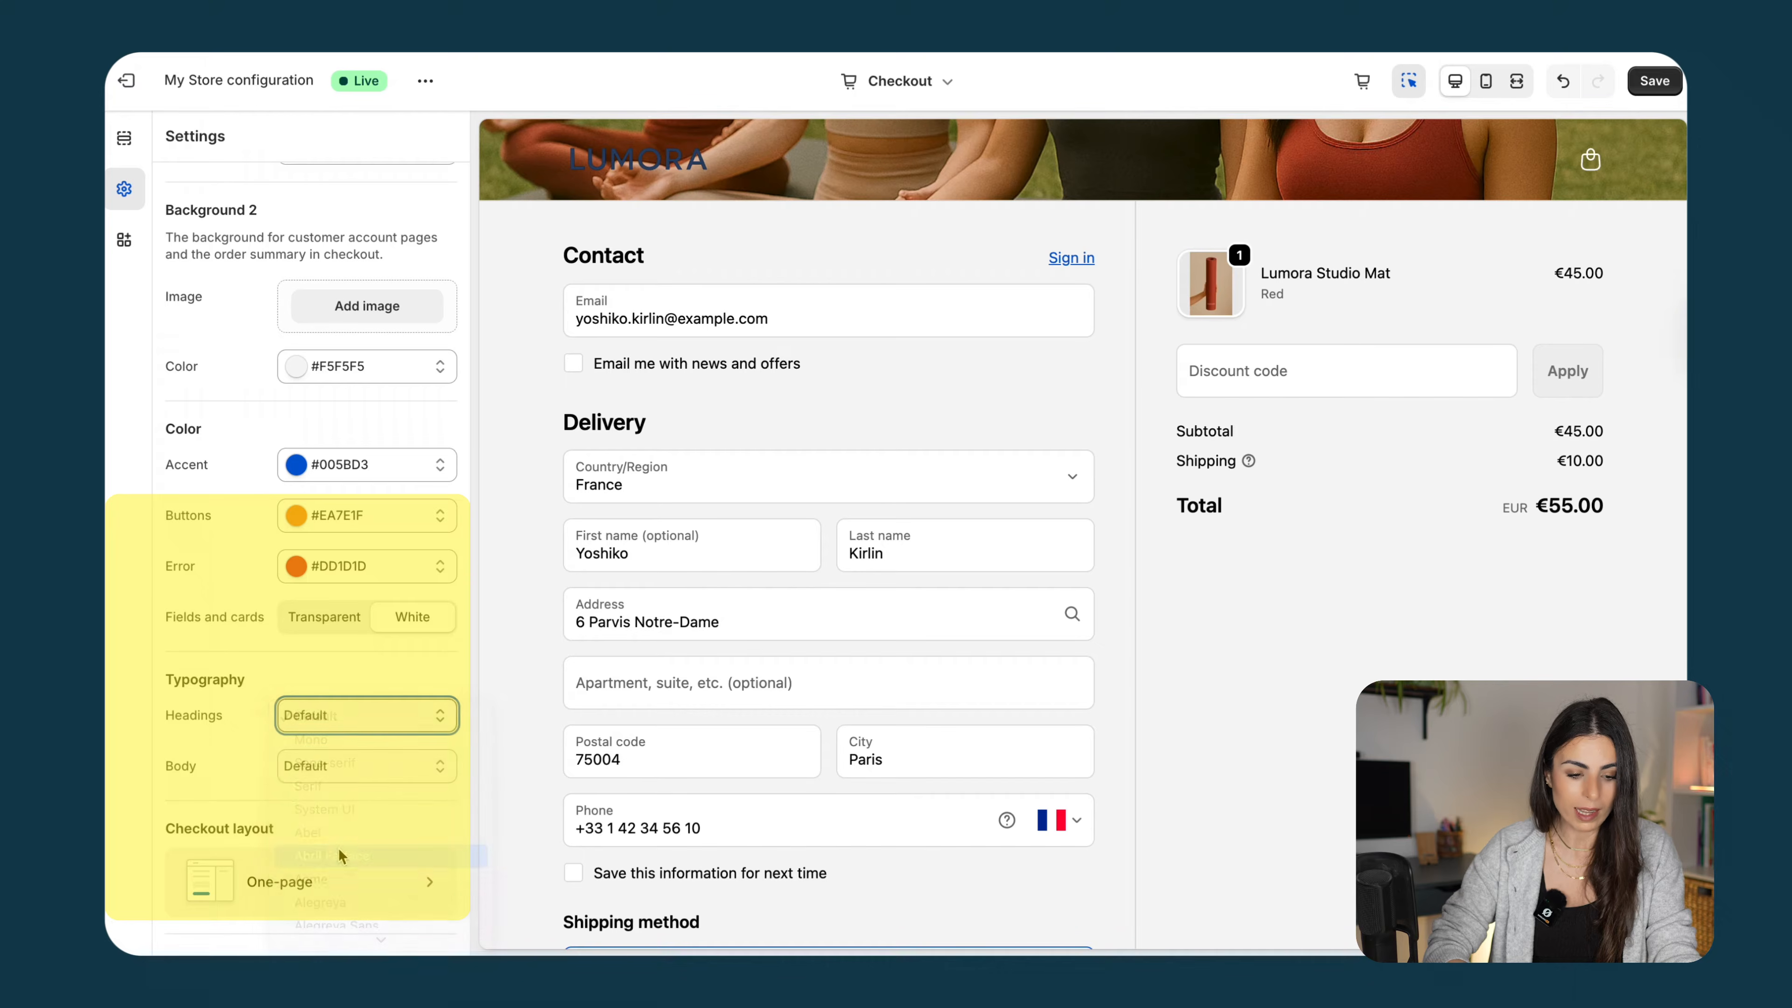
{"action": "left_click", "coordinate": [354, 770]}
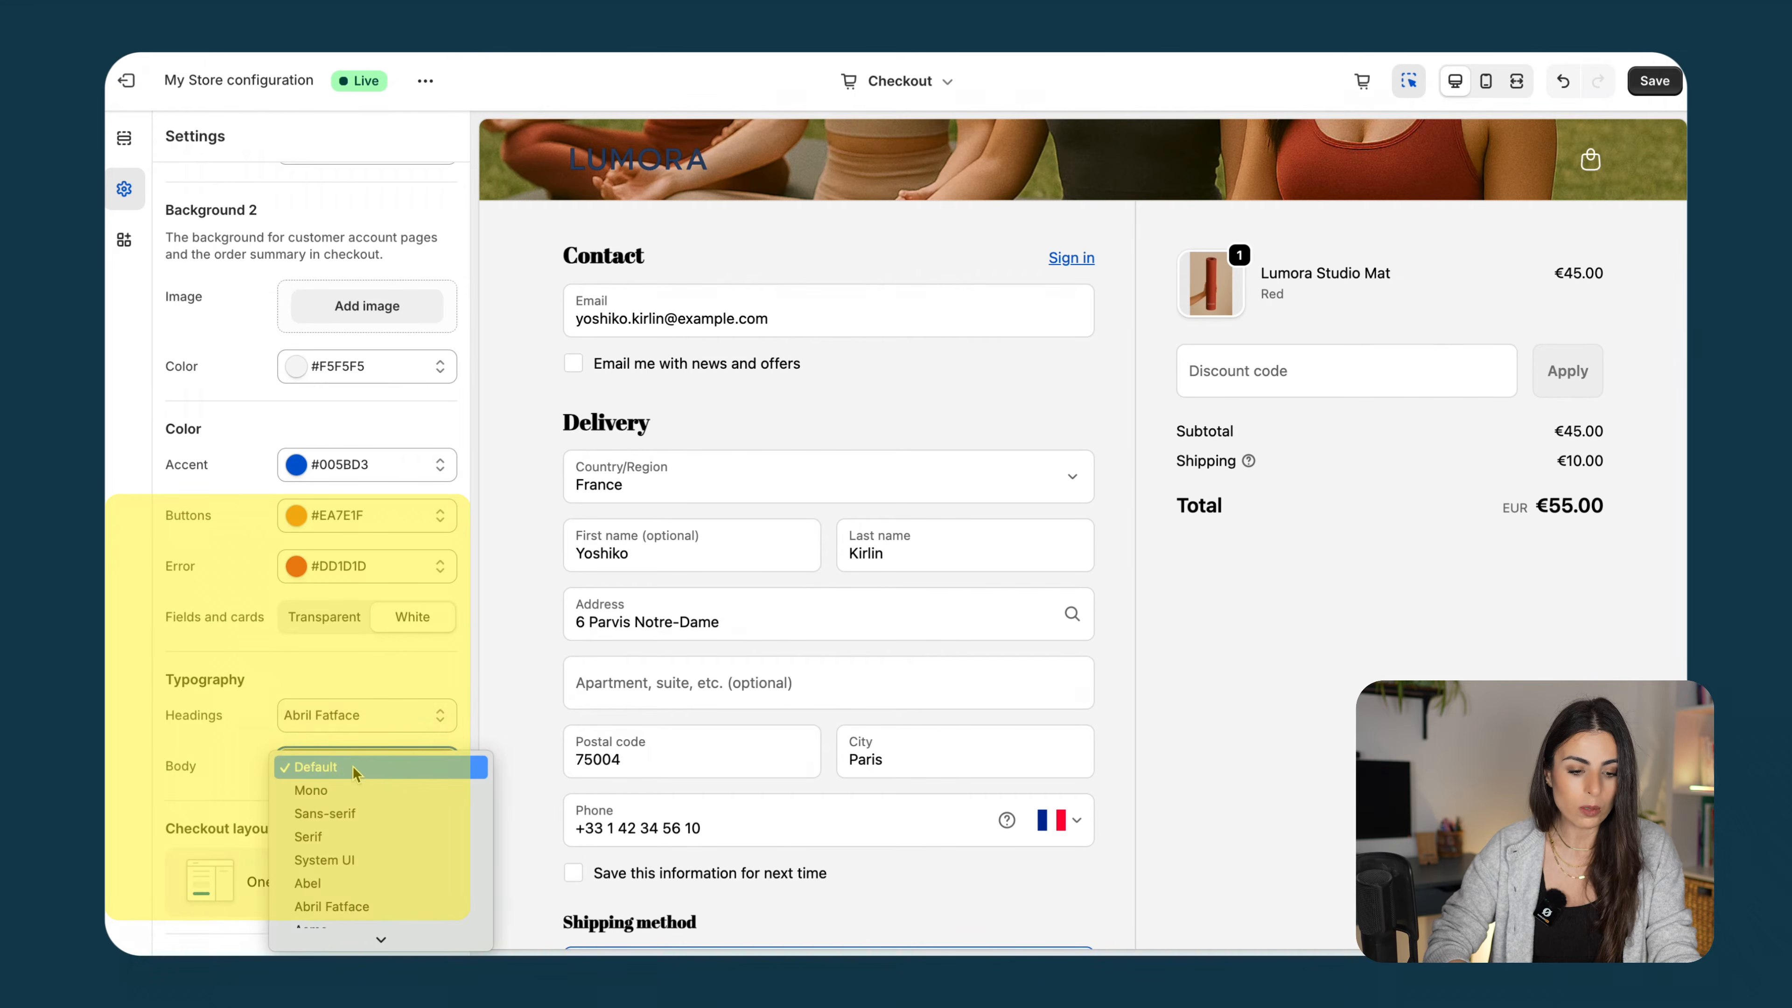
{"action": "left_click", "coordinate": [342, 833]}
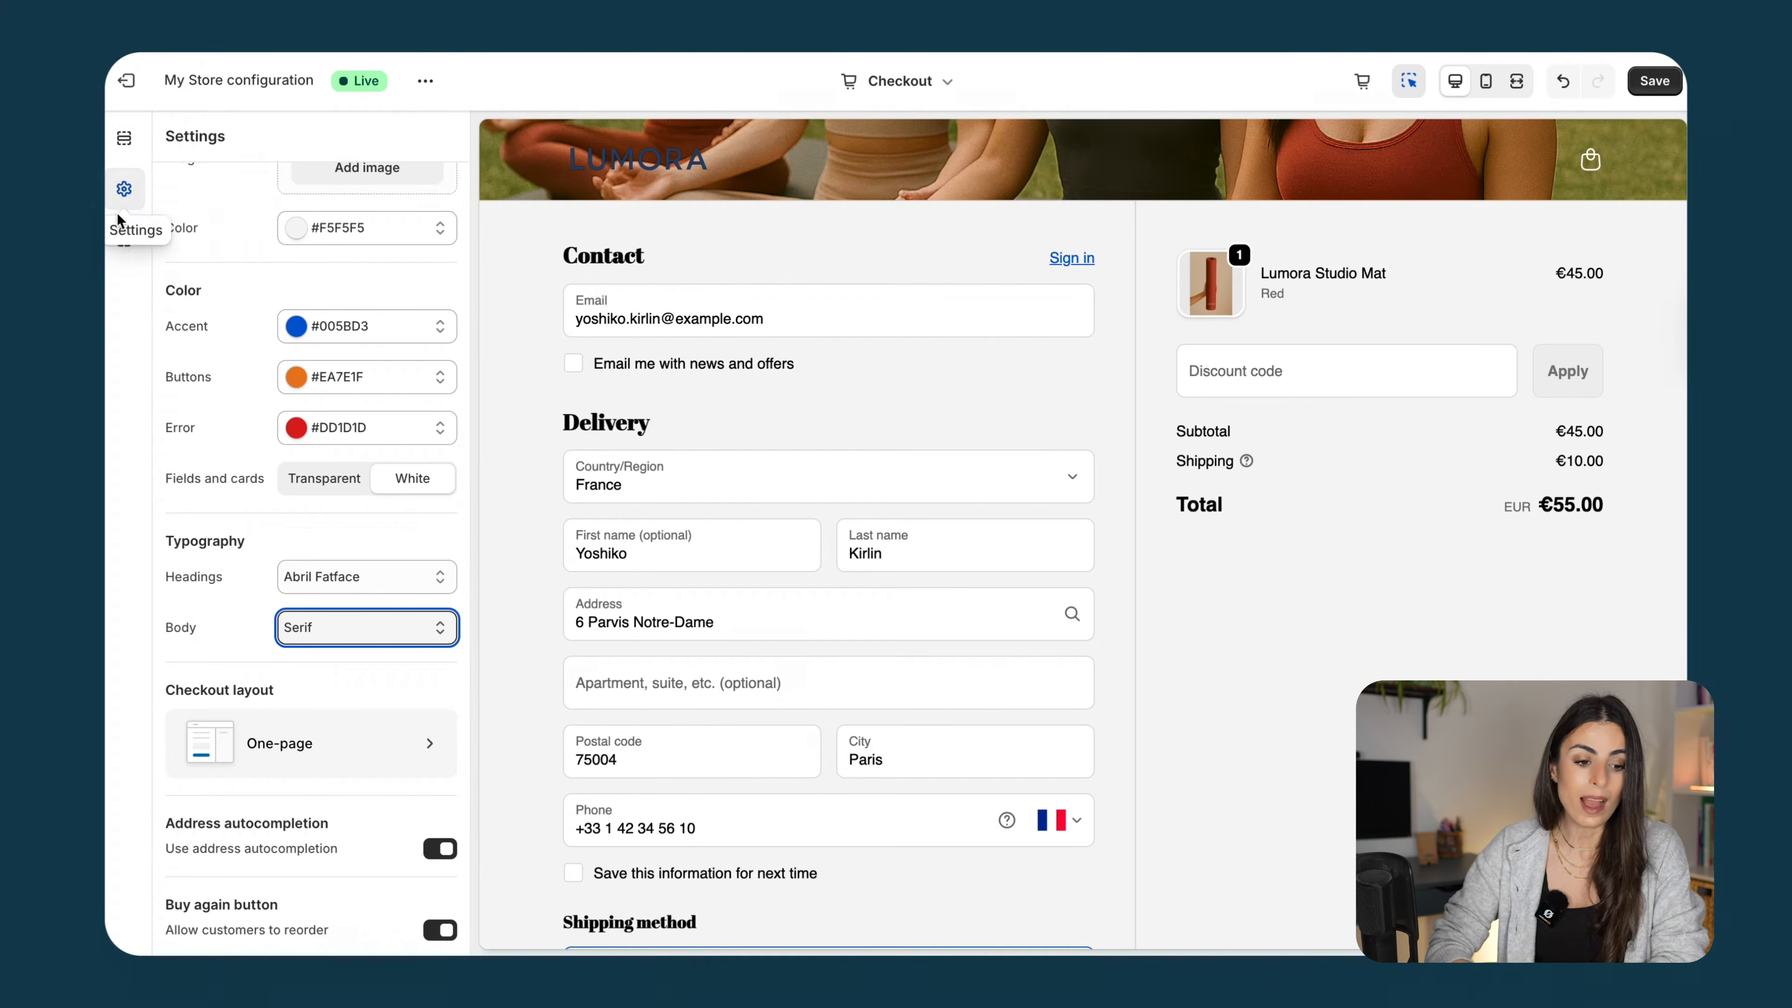
View the available Judge.me Reviews app blocks and save the checkout configuration
{"action": "left_click", "coordinate": [124, 243]}
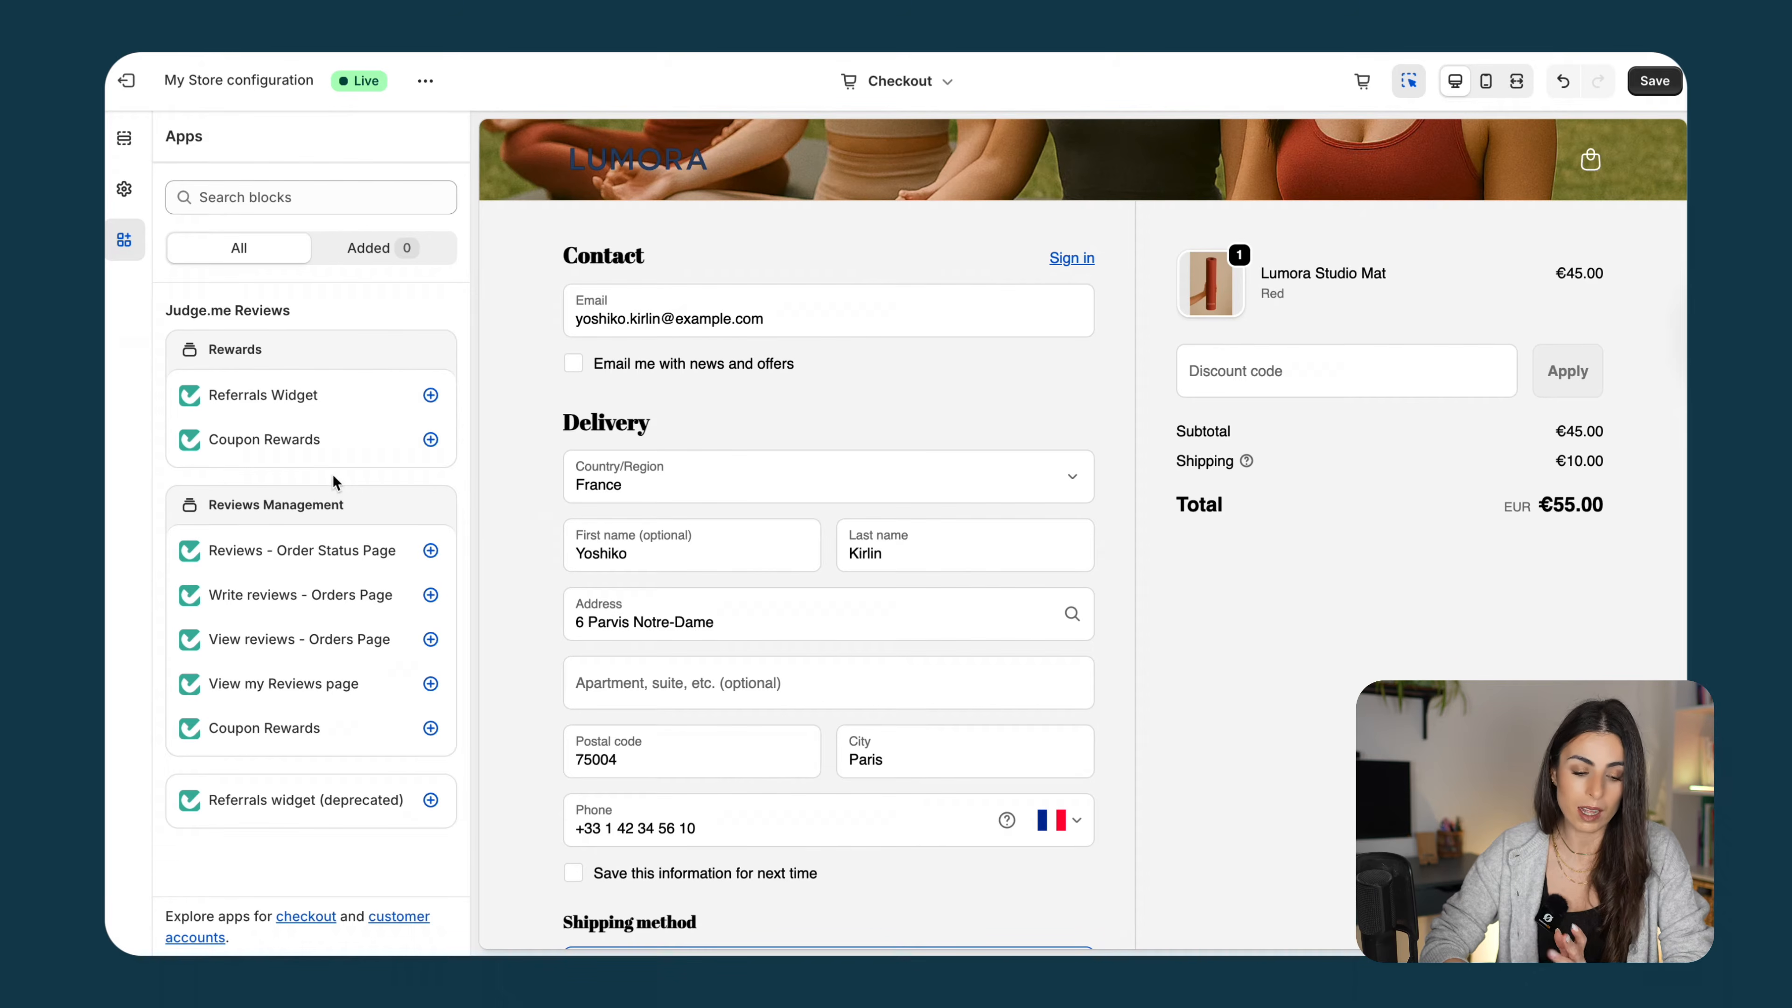
{"action": "left_click", "coordinate": [430, 396]}
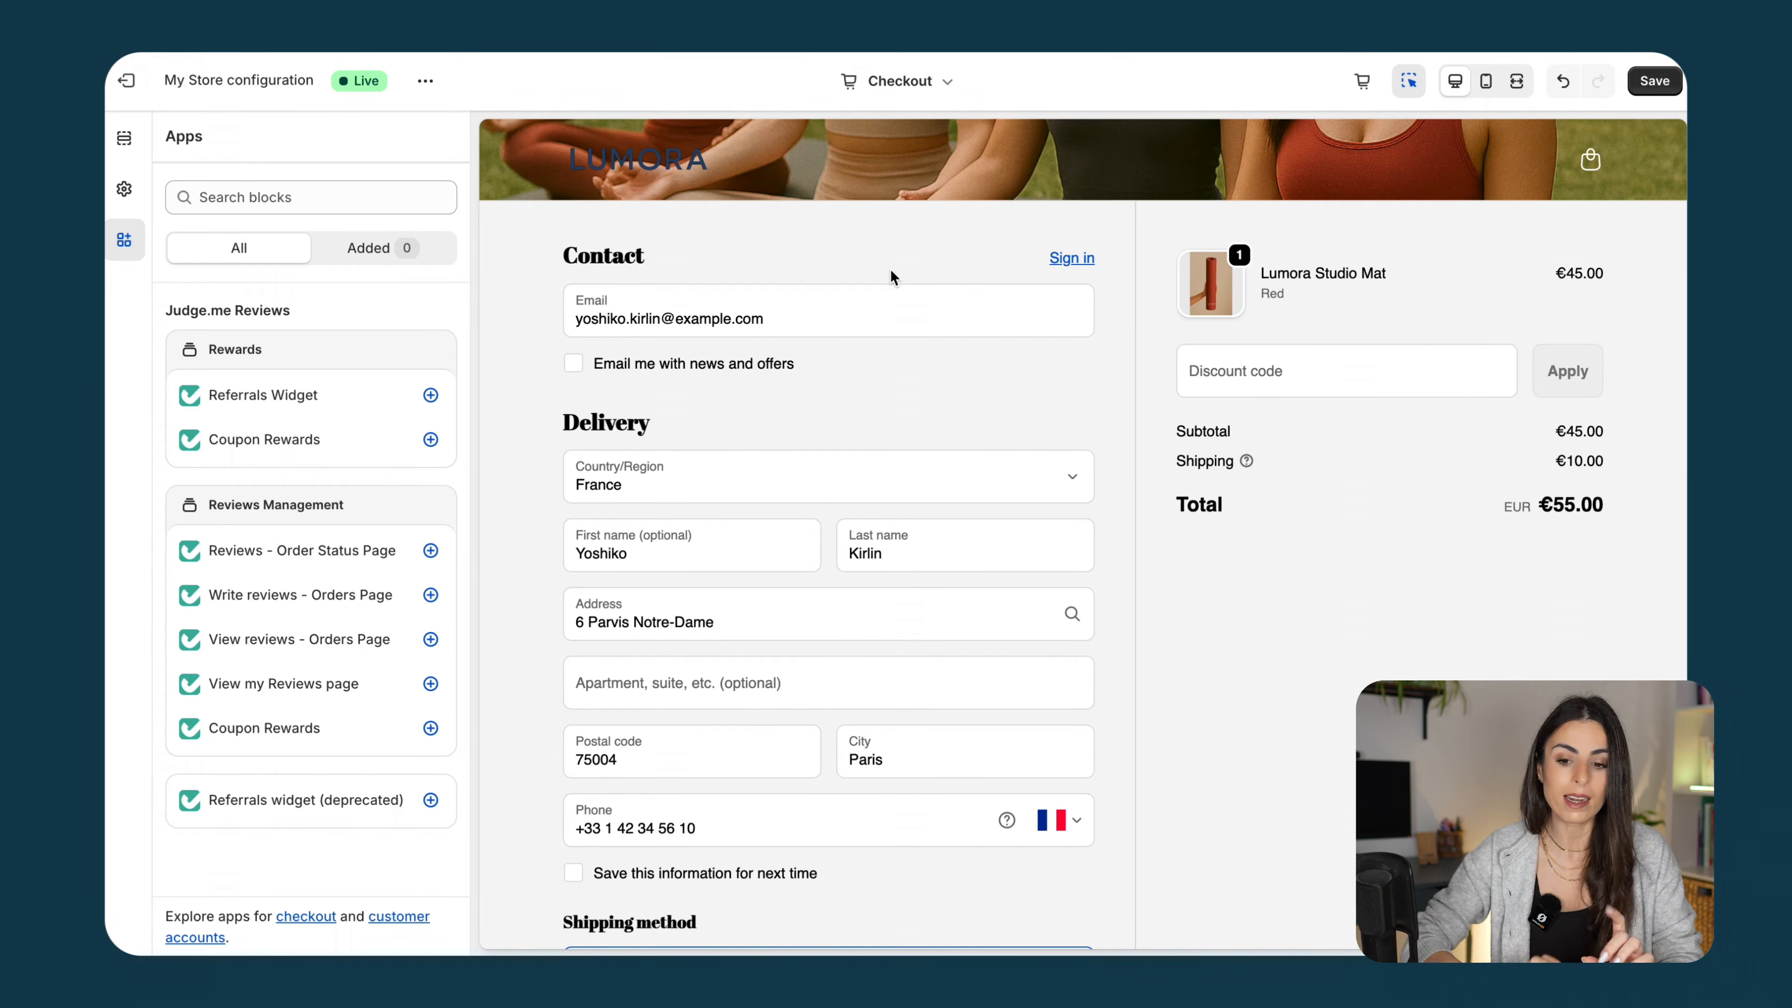
{"action": "left_click", "coordinate": [1650, 81]}
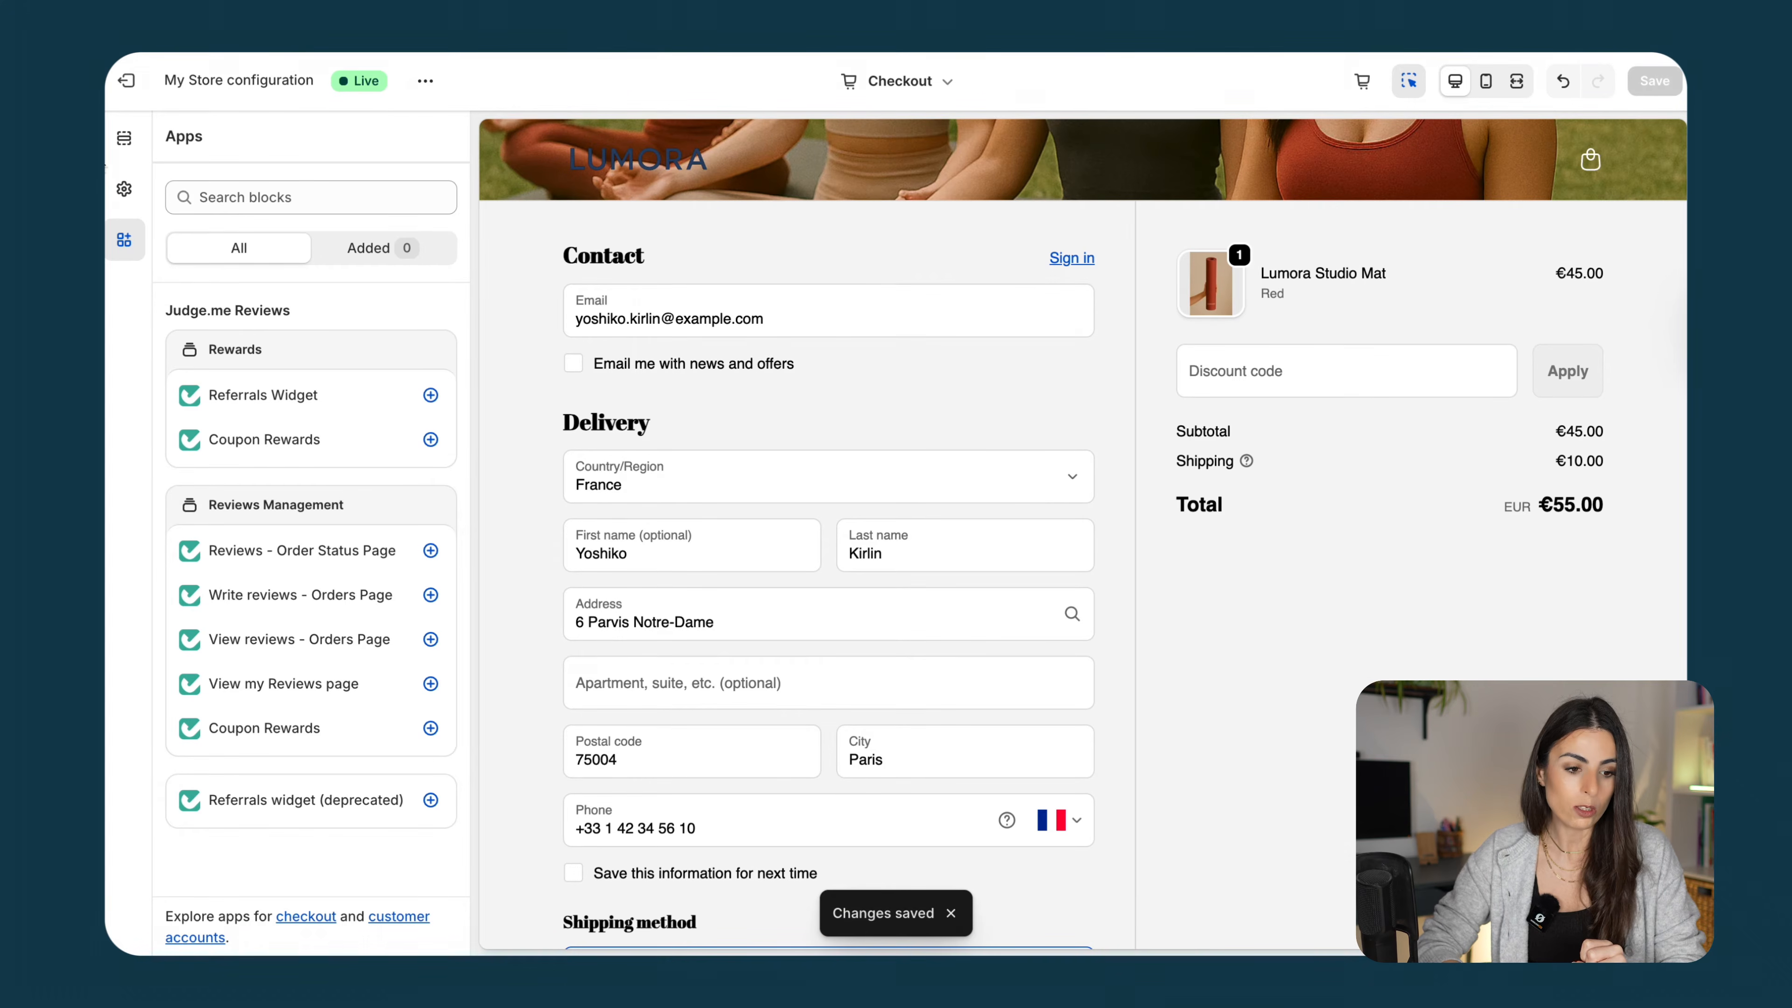
Leave the checkout editor and open the Checkout page of the store settings from the admin home
{"action": "left_click", "coordinate": [126, 79]}
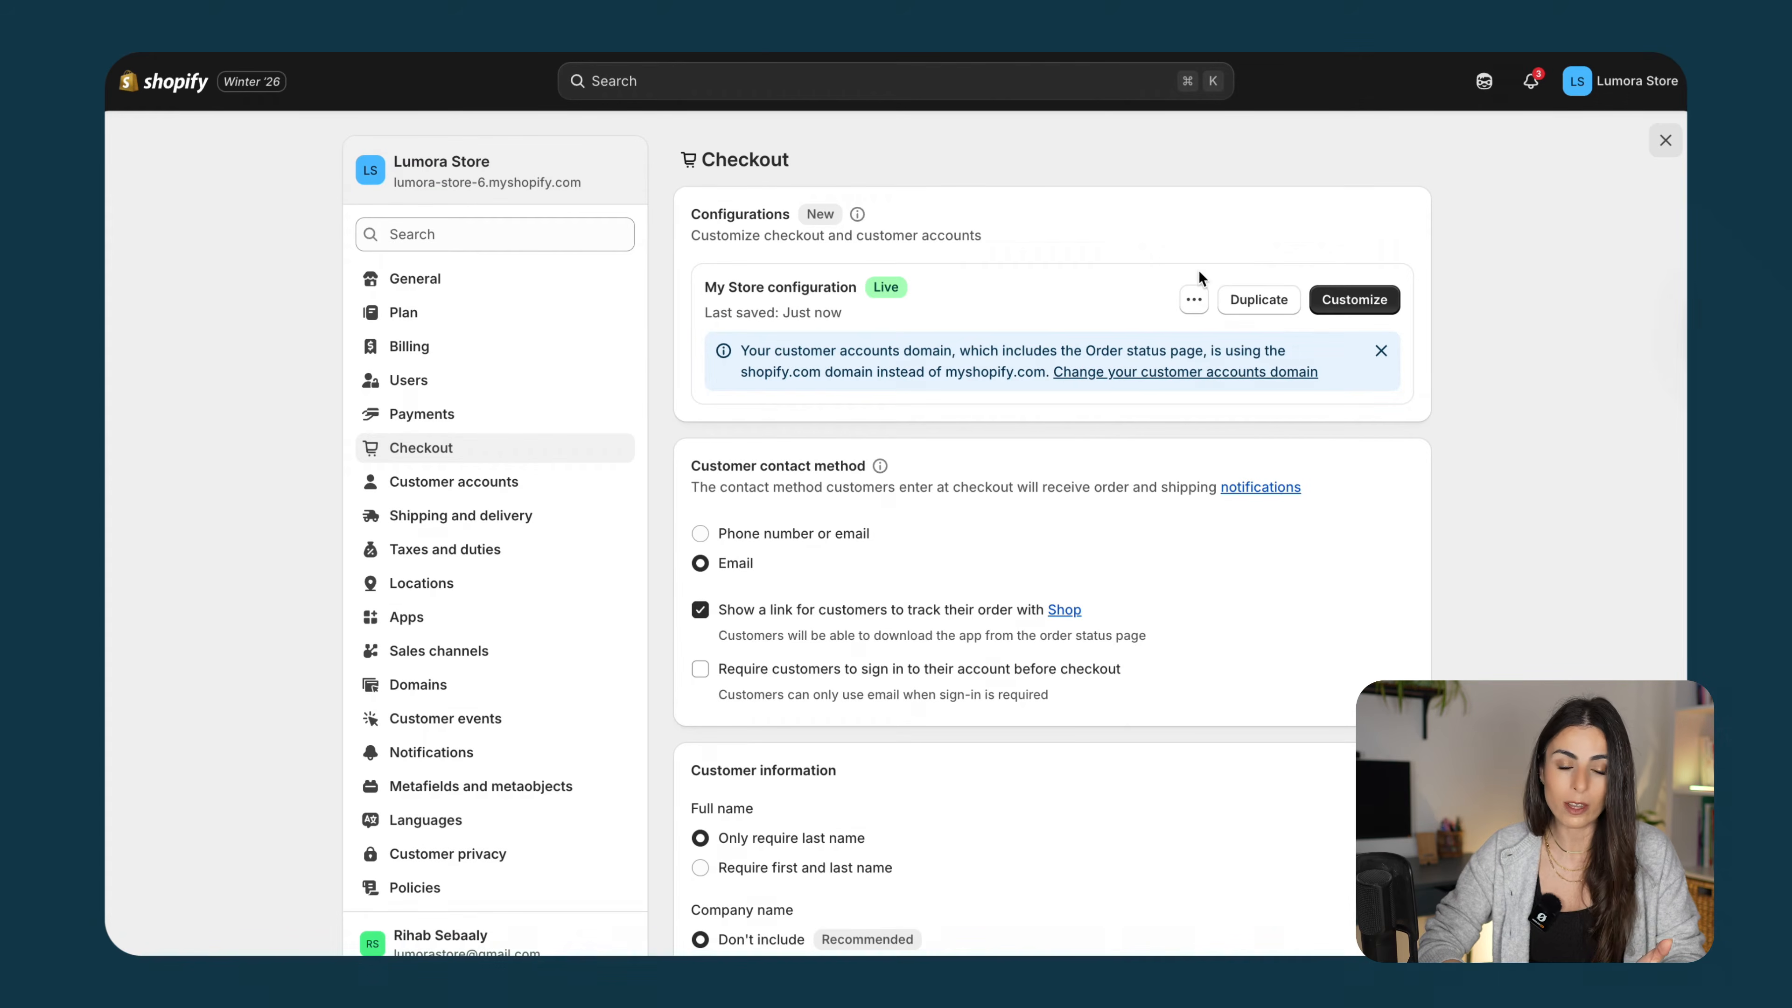
{"action": "left_click", "coordinate": [1665, 140]}
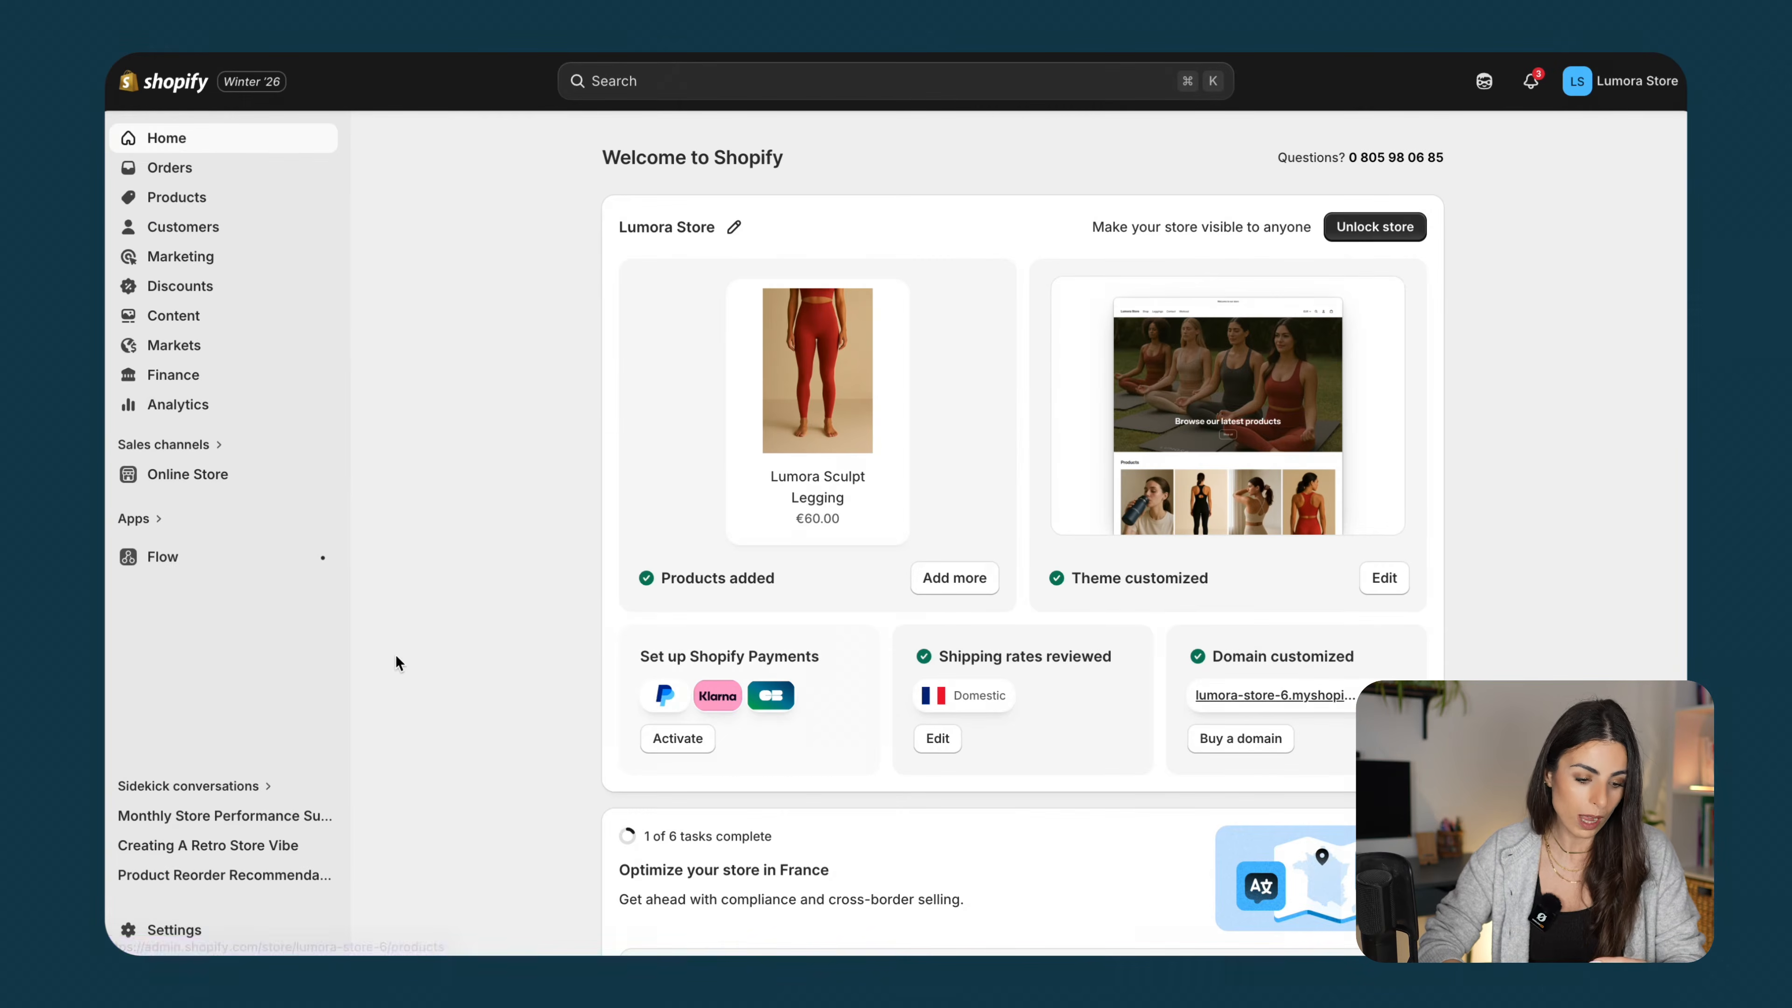
{"action": "left_click", "coordinate": [179, 933]}
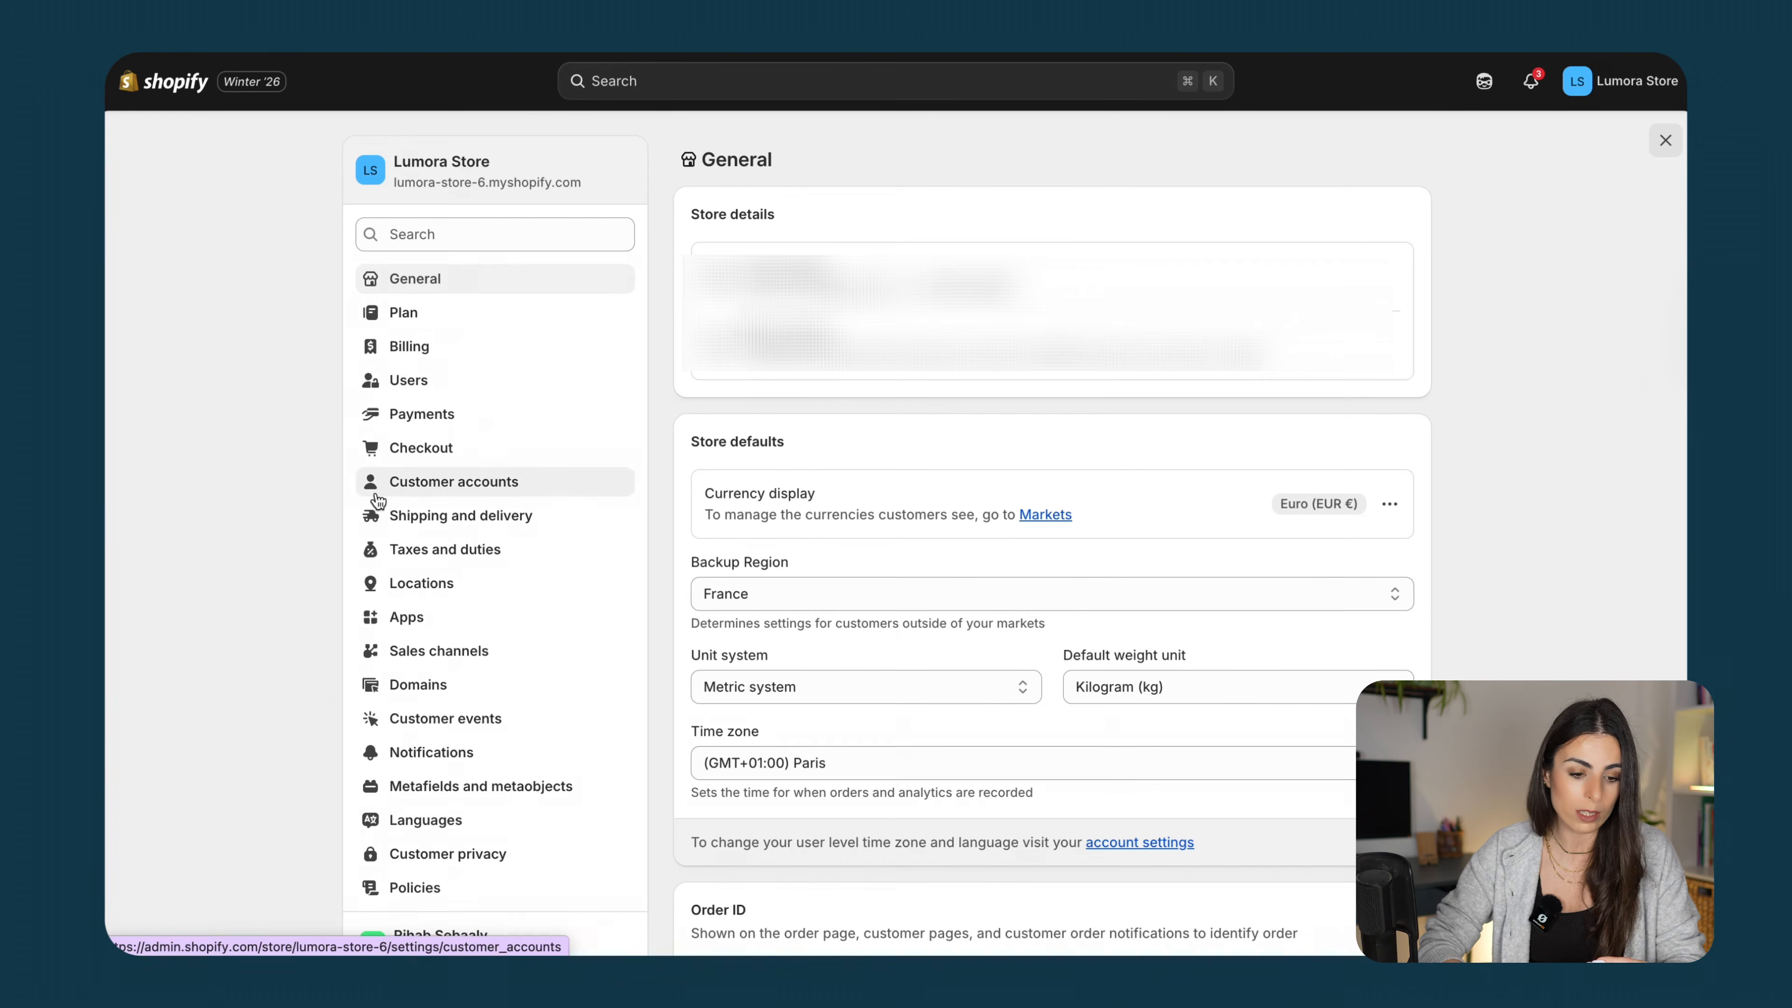
{"action": "left_click", "coordinate": [423, 447]}
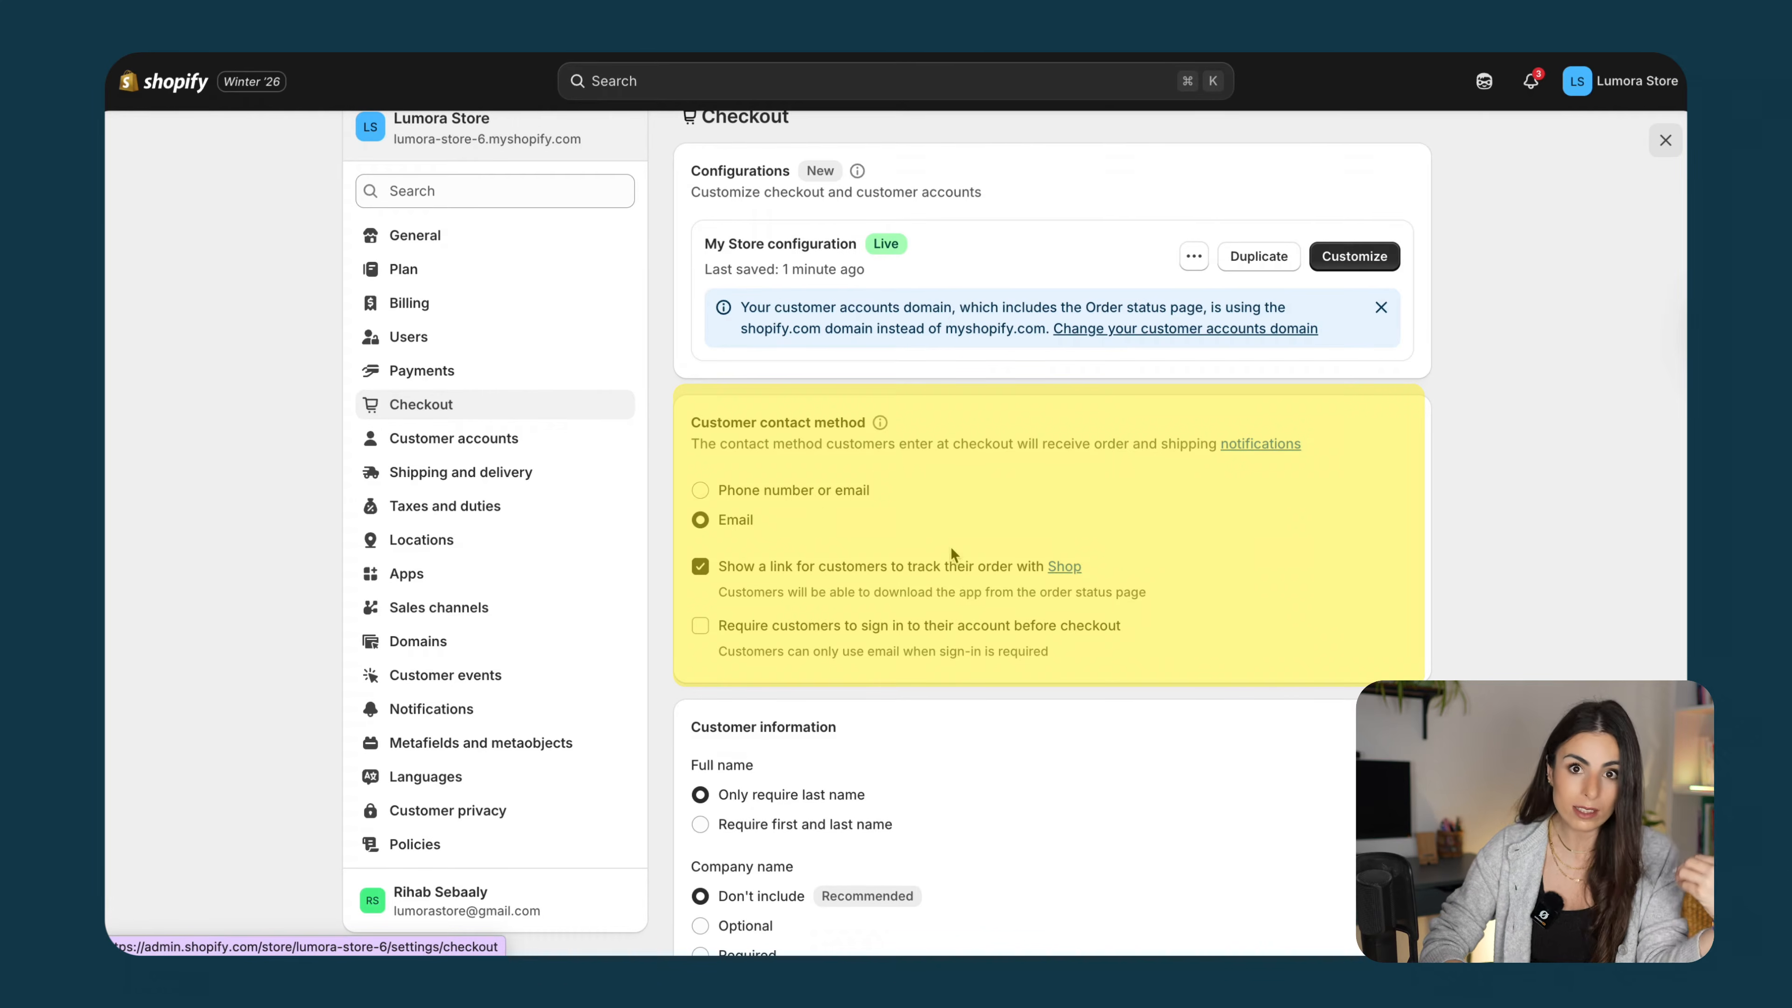
Review the Checkout settings for customer contact method, customer information fields and marketing options
{"action": "scroll", "coordinate": [950, 551], "scroll_direction": "down", "scroll_amount": 5}
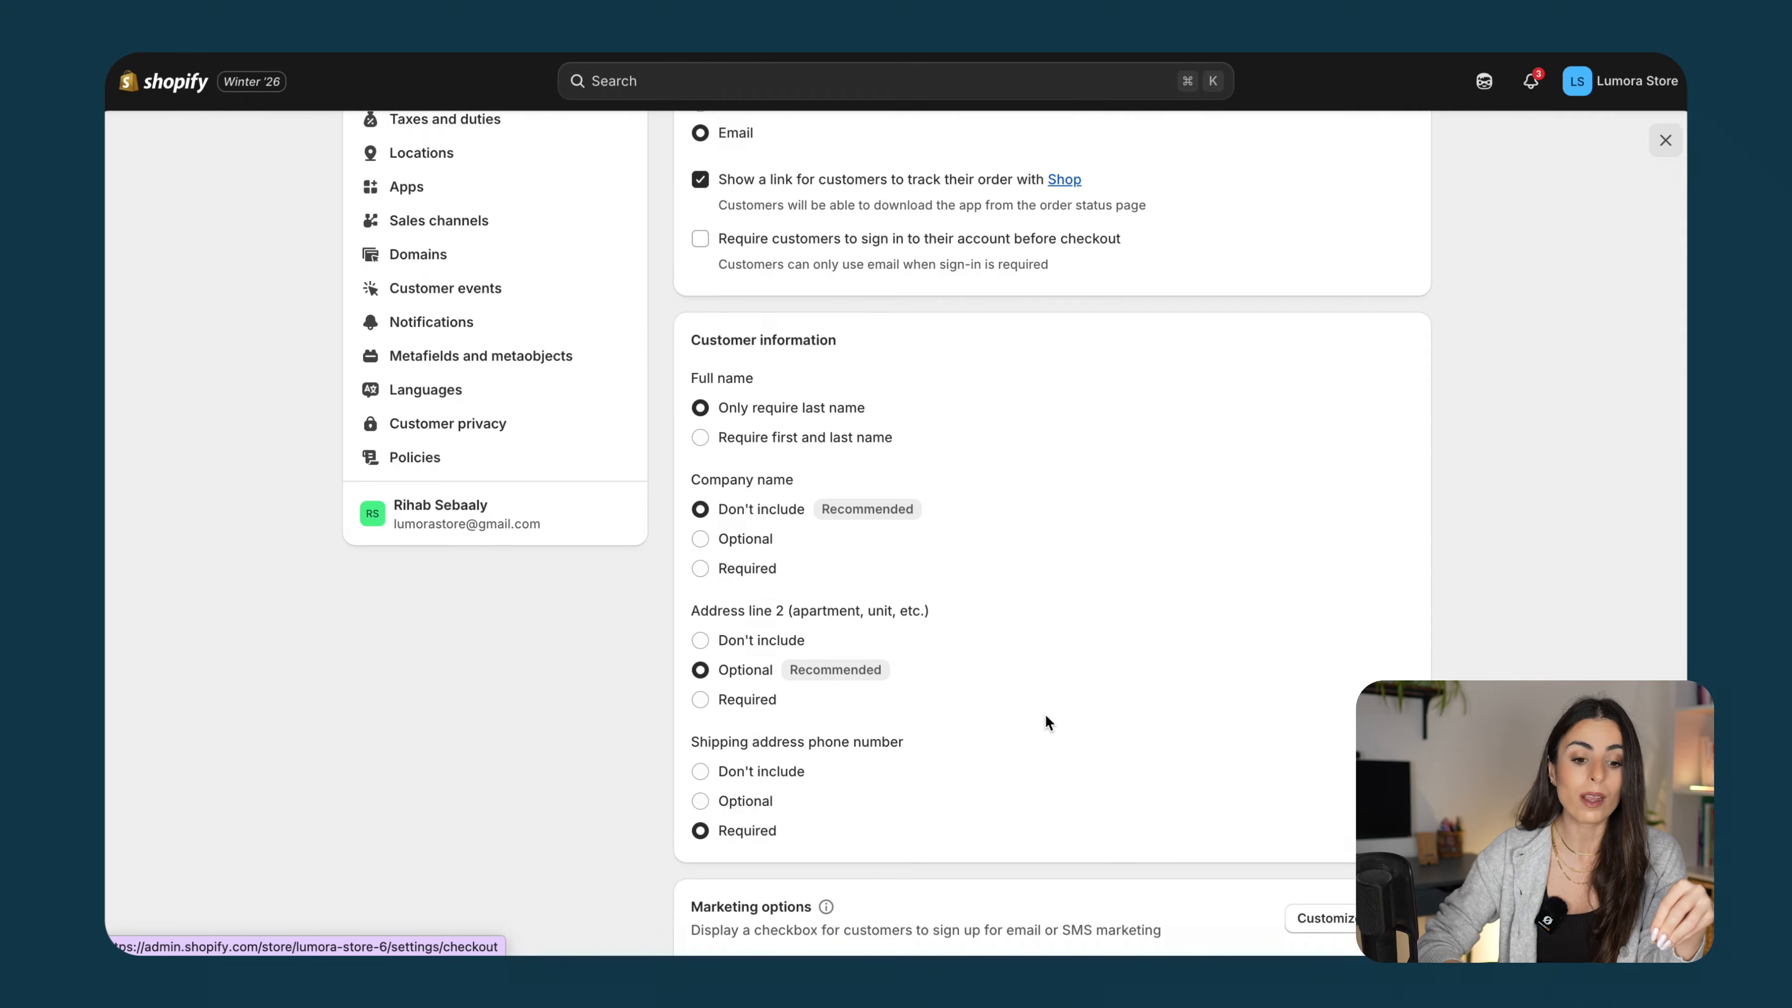
{"action": "scroll", "coordinate": [872, 468], "scroll_direction": "up", "scroll_amount": 4}
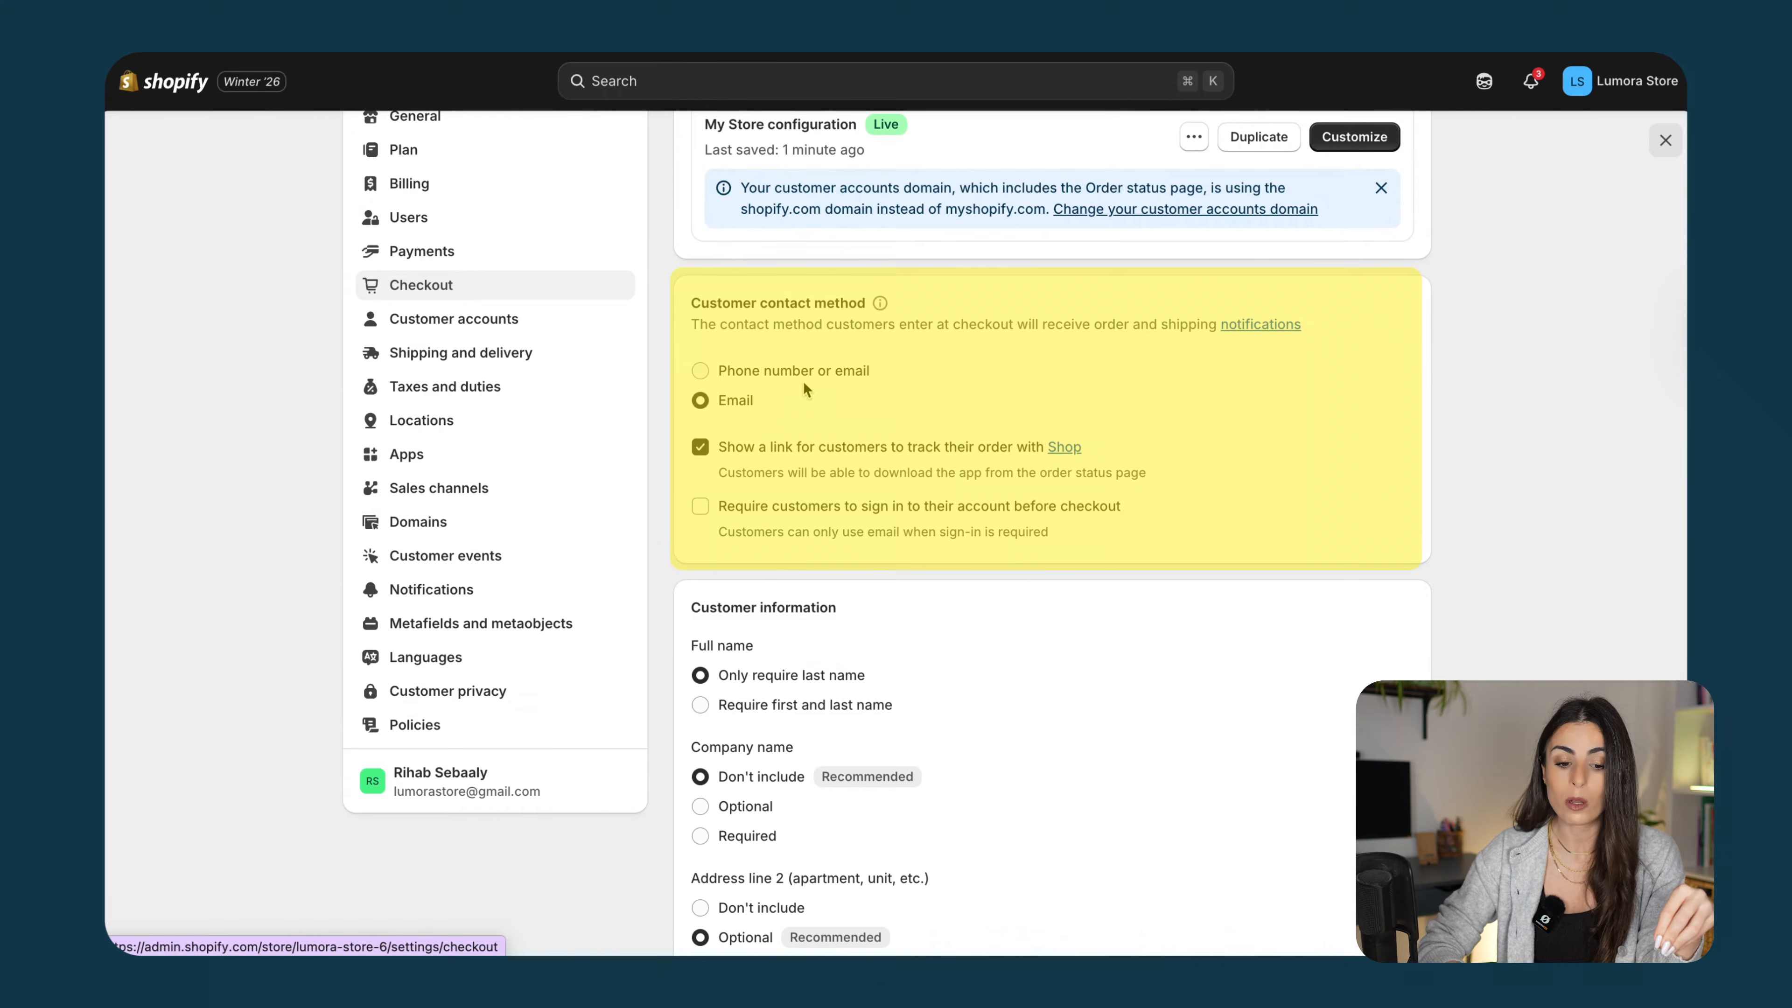
{"action": "left_click", "coordinate": [780, 370]}
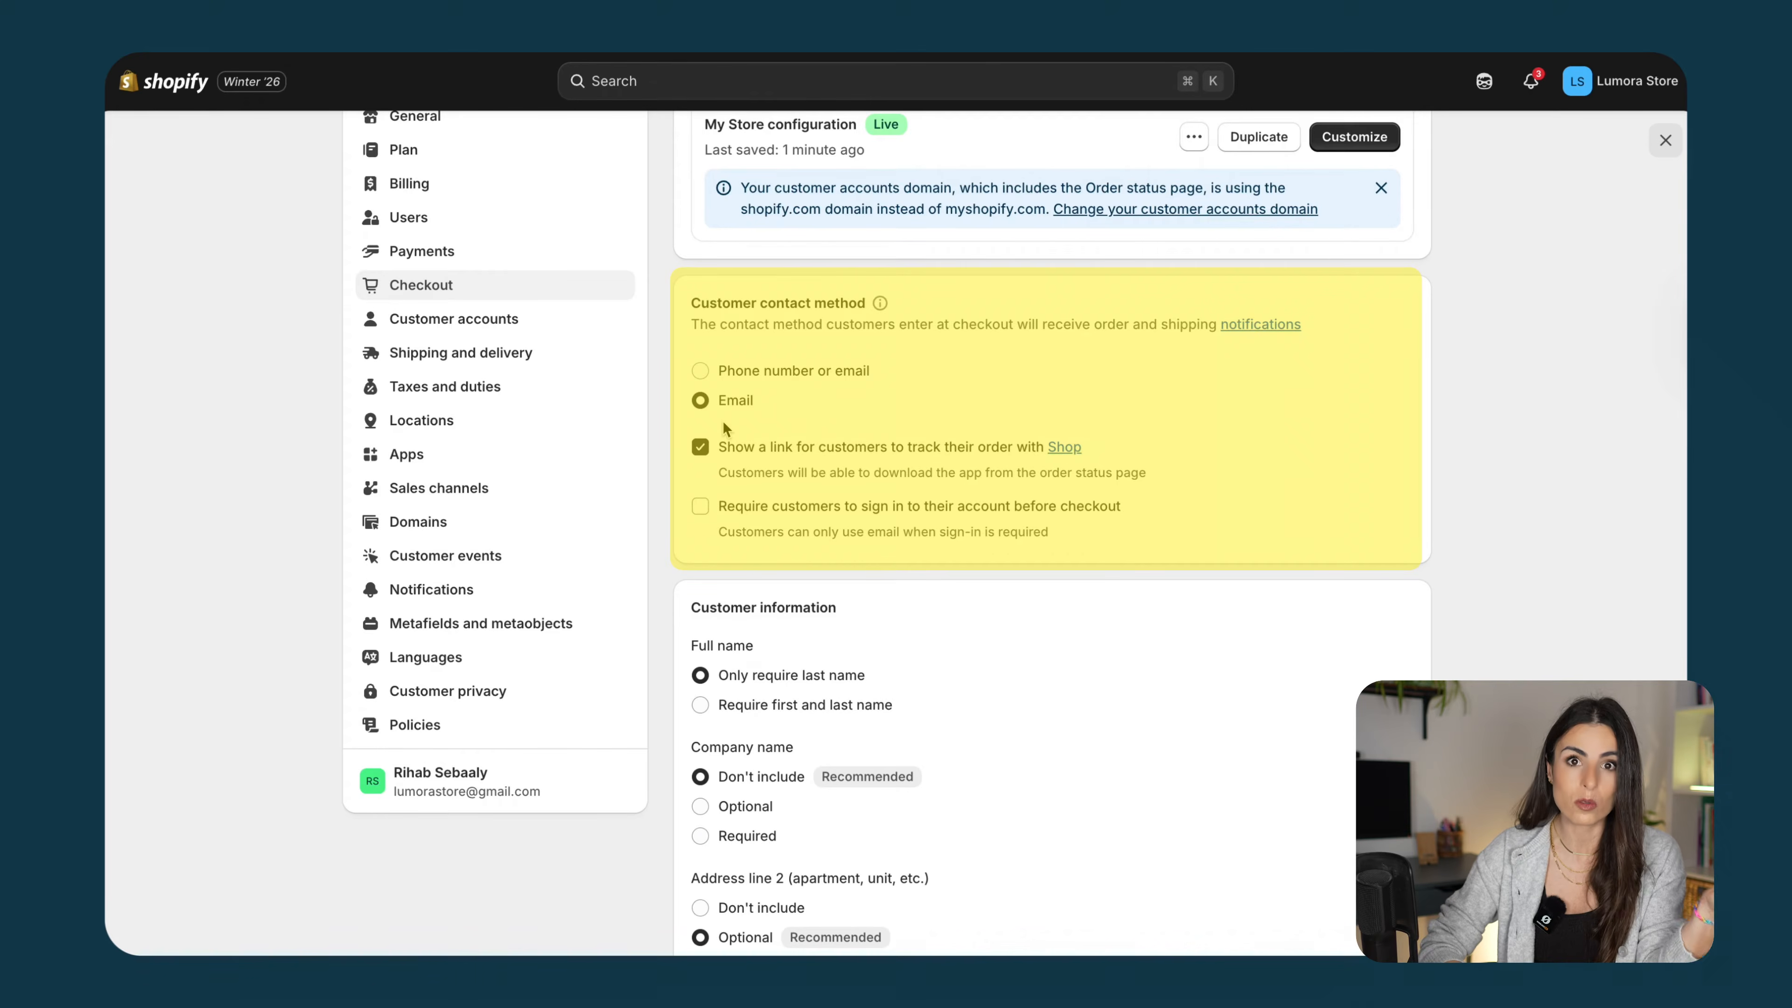
{"action": "scroll", "coordinate": [1016, 437], "scroll_direction": "down", "scroll_amount": 5}
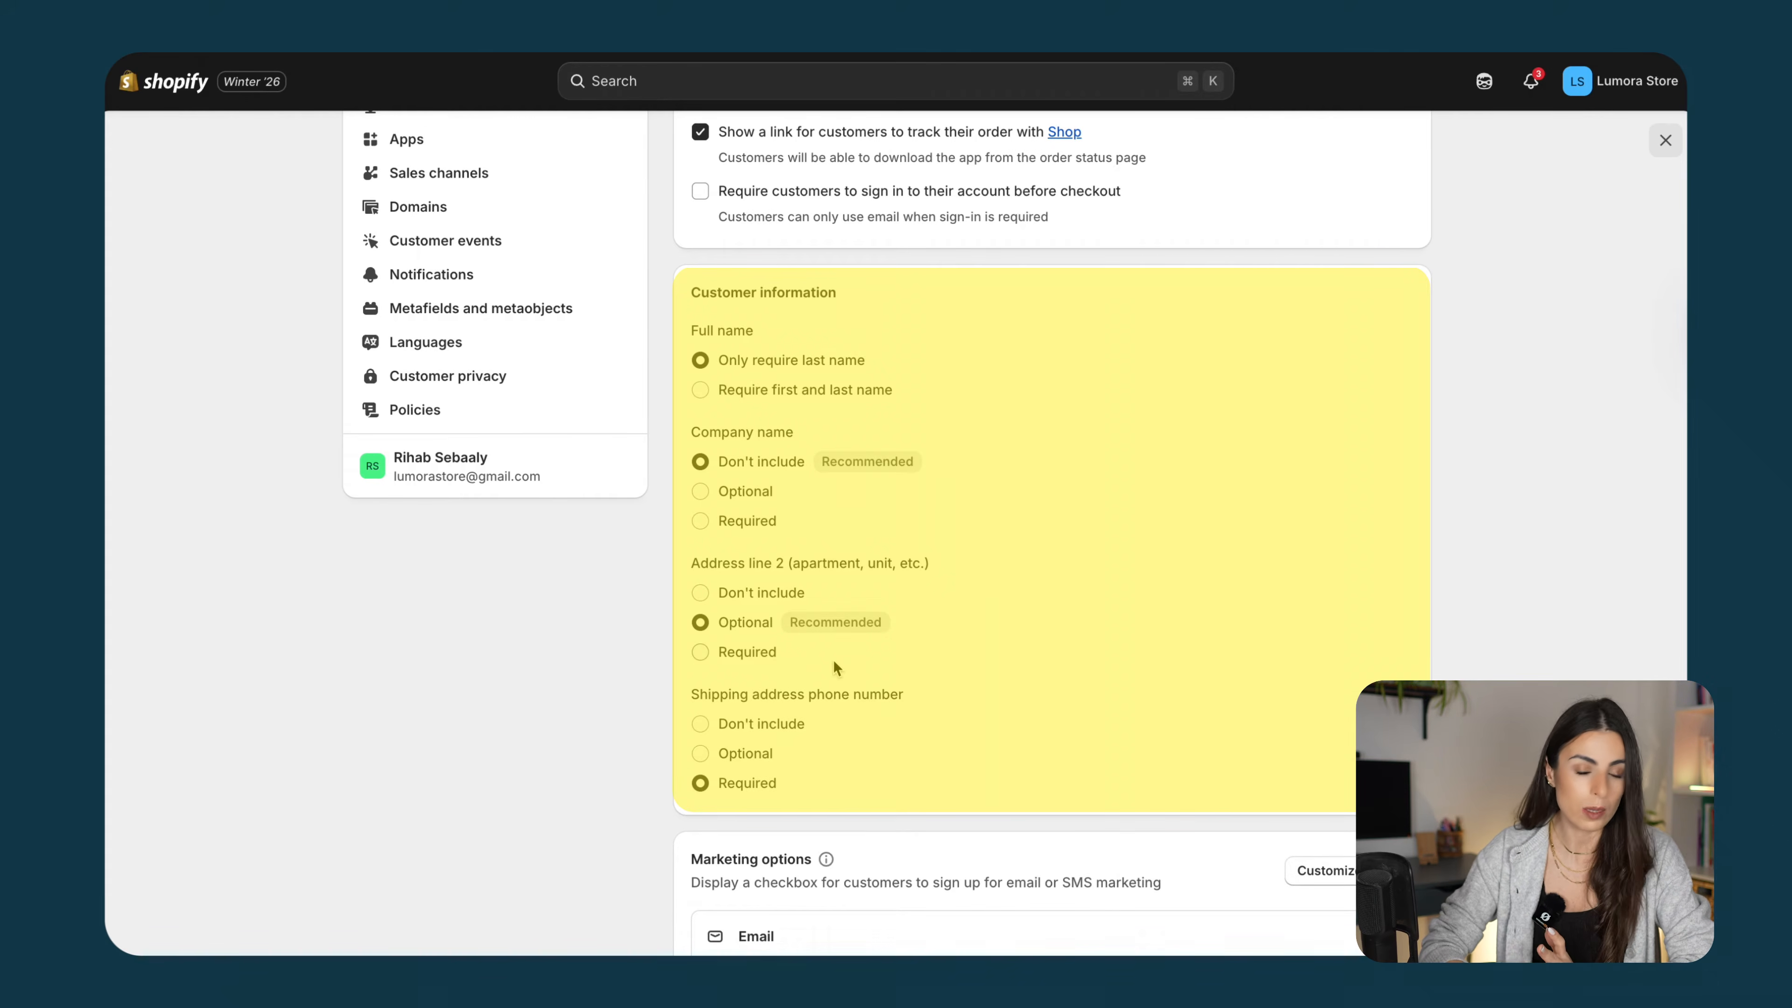
{"action": "scroll", "coordinate": [829, 671], "scroll_direction": "down", "scroll_amount": 3}
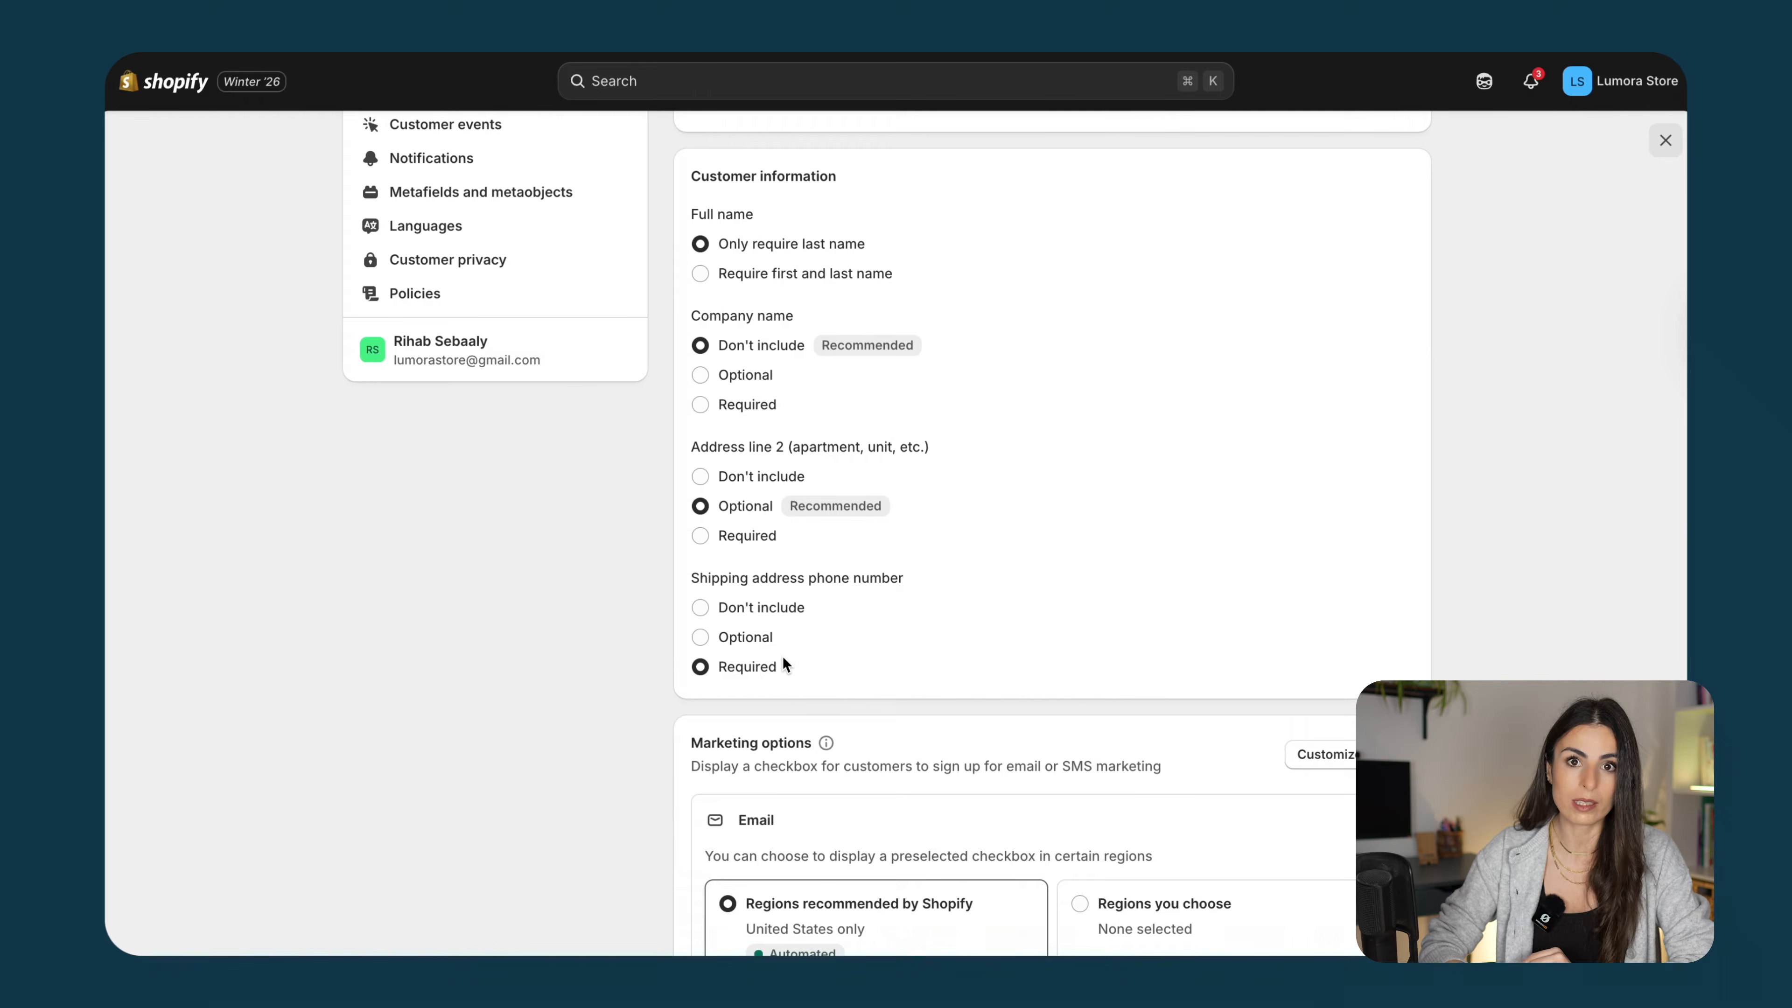
{"action": "scroll", "coordinate": [783, 659], "scroll_direction": "up", "scroll_amount": 5}
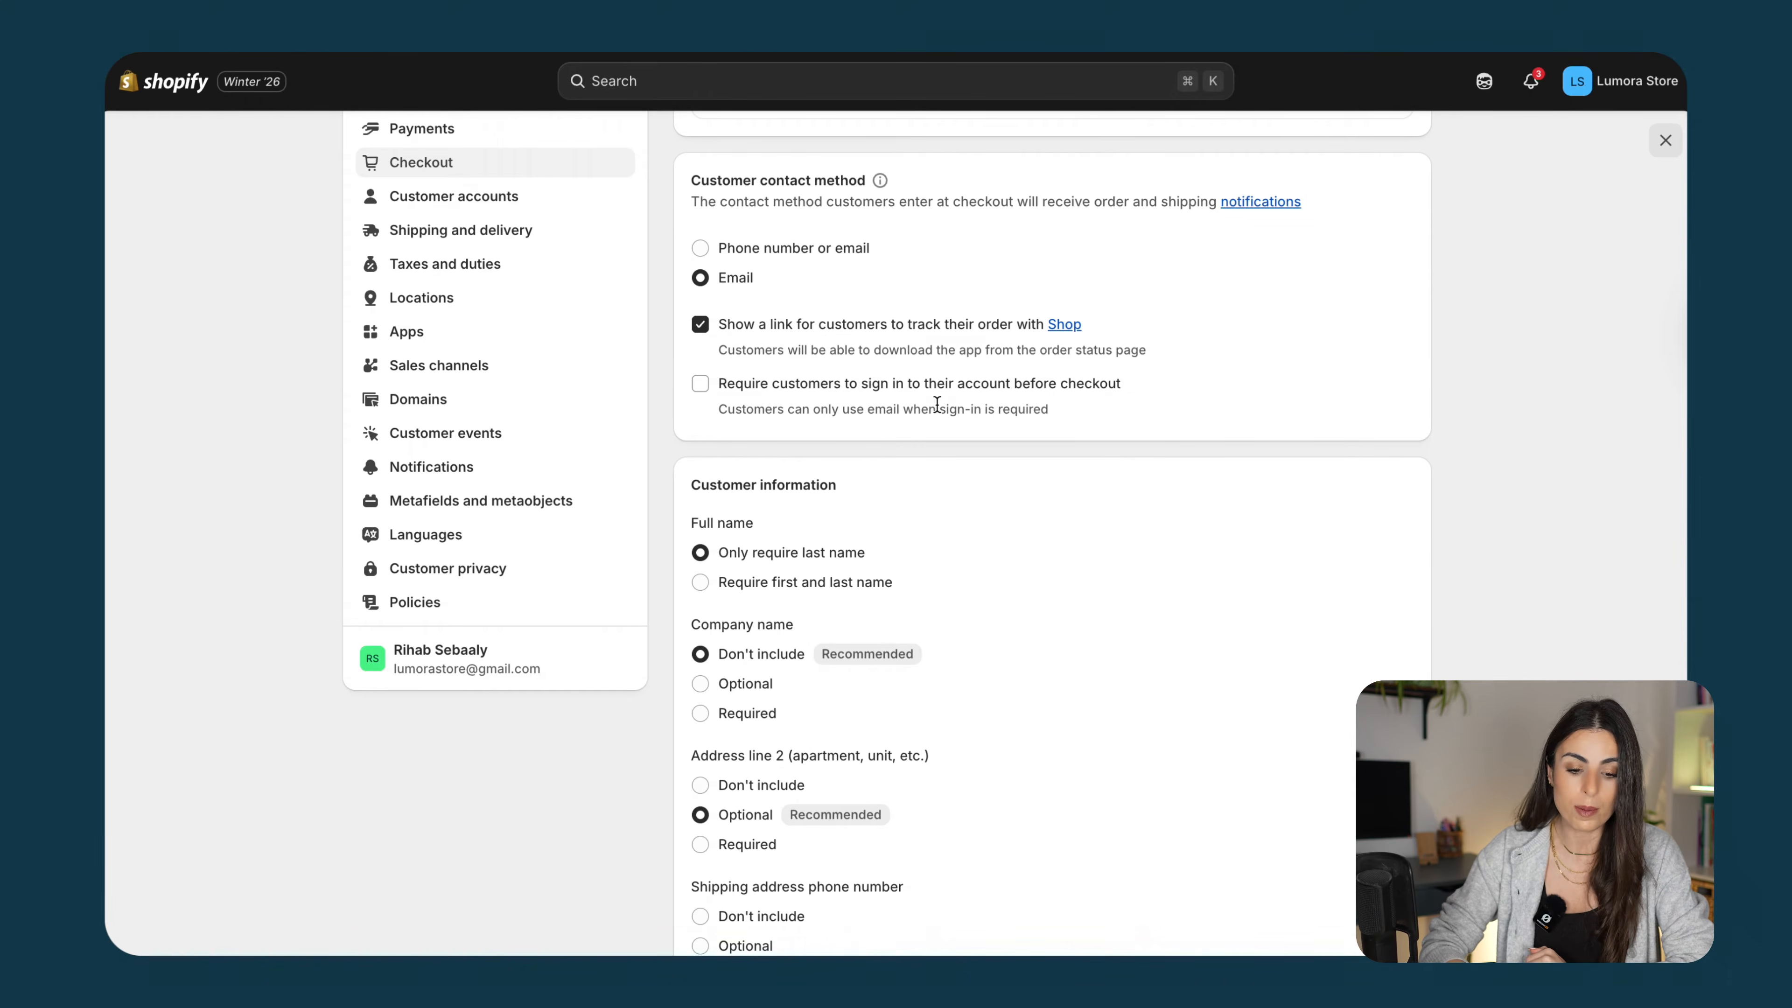
{"action": "scroll", "coordinate": [939, 403], "scroll_direction": "down", "scroll_amount": 5}
{"action": "scroll", "coordinate": [935, 403], "scroll_direction": "down", "scroll_amount": 1}
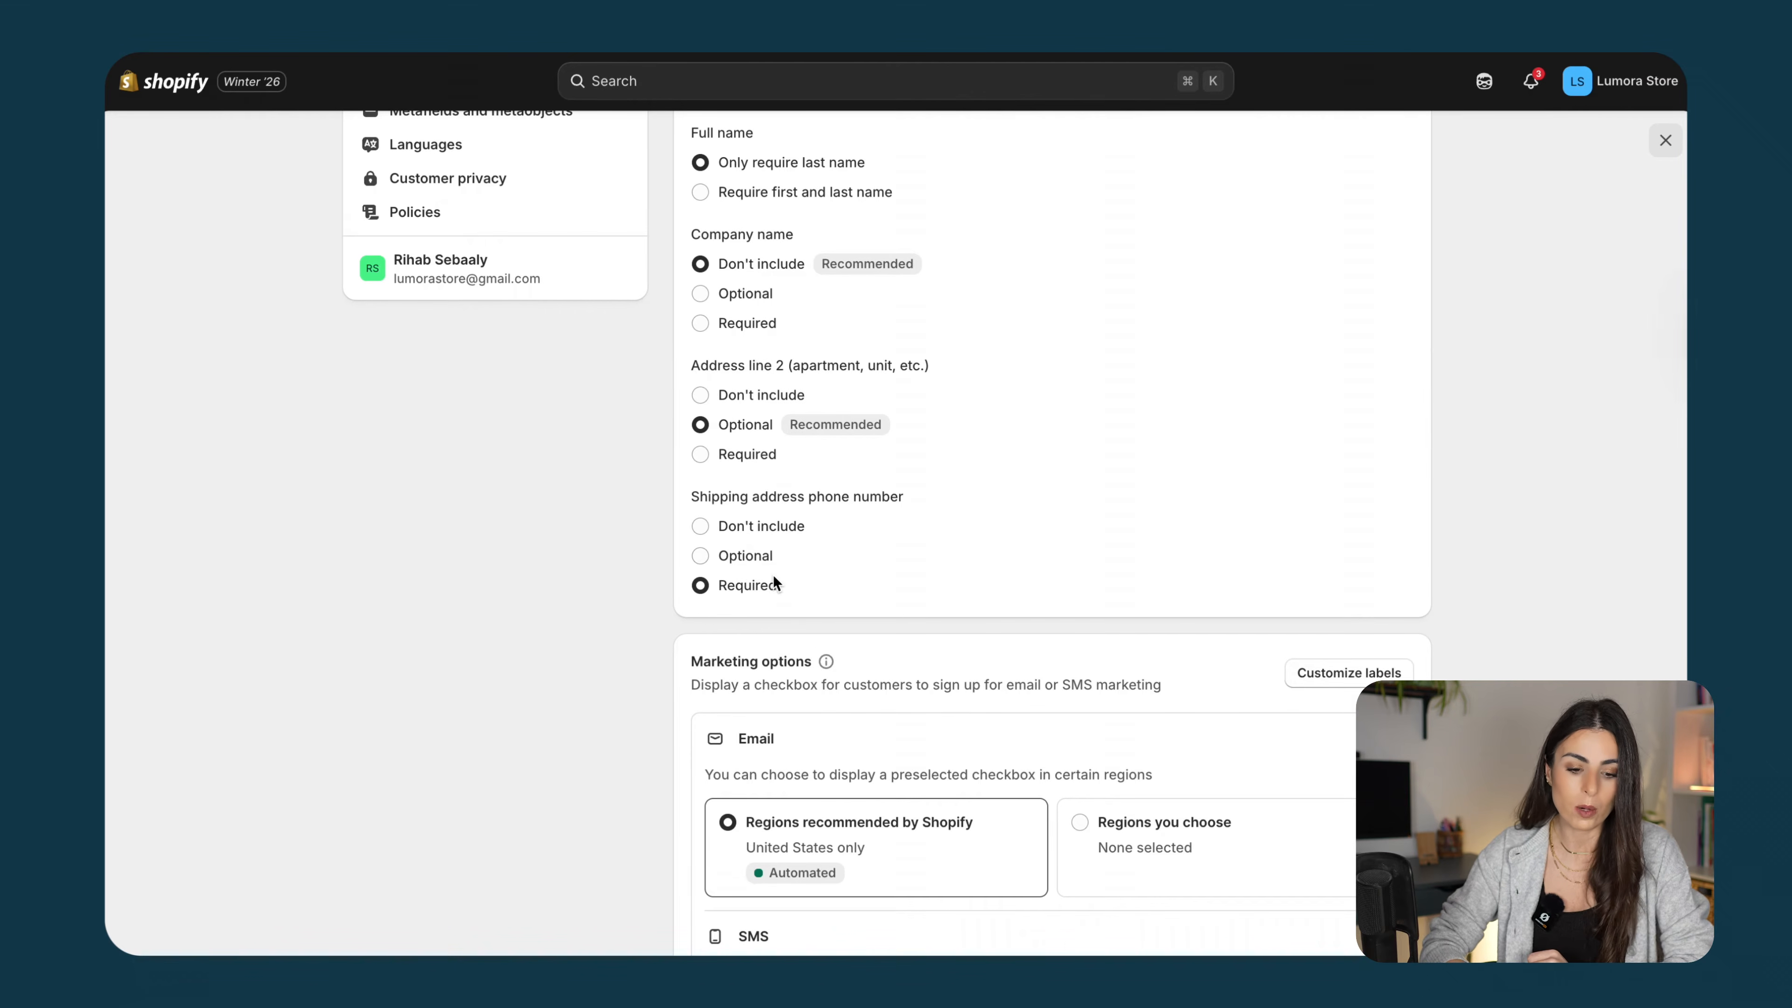
{"action": "scroll", "coordinate": [772, 575], "scroll_direction": "down", "scroll_amount": 5}
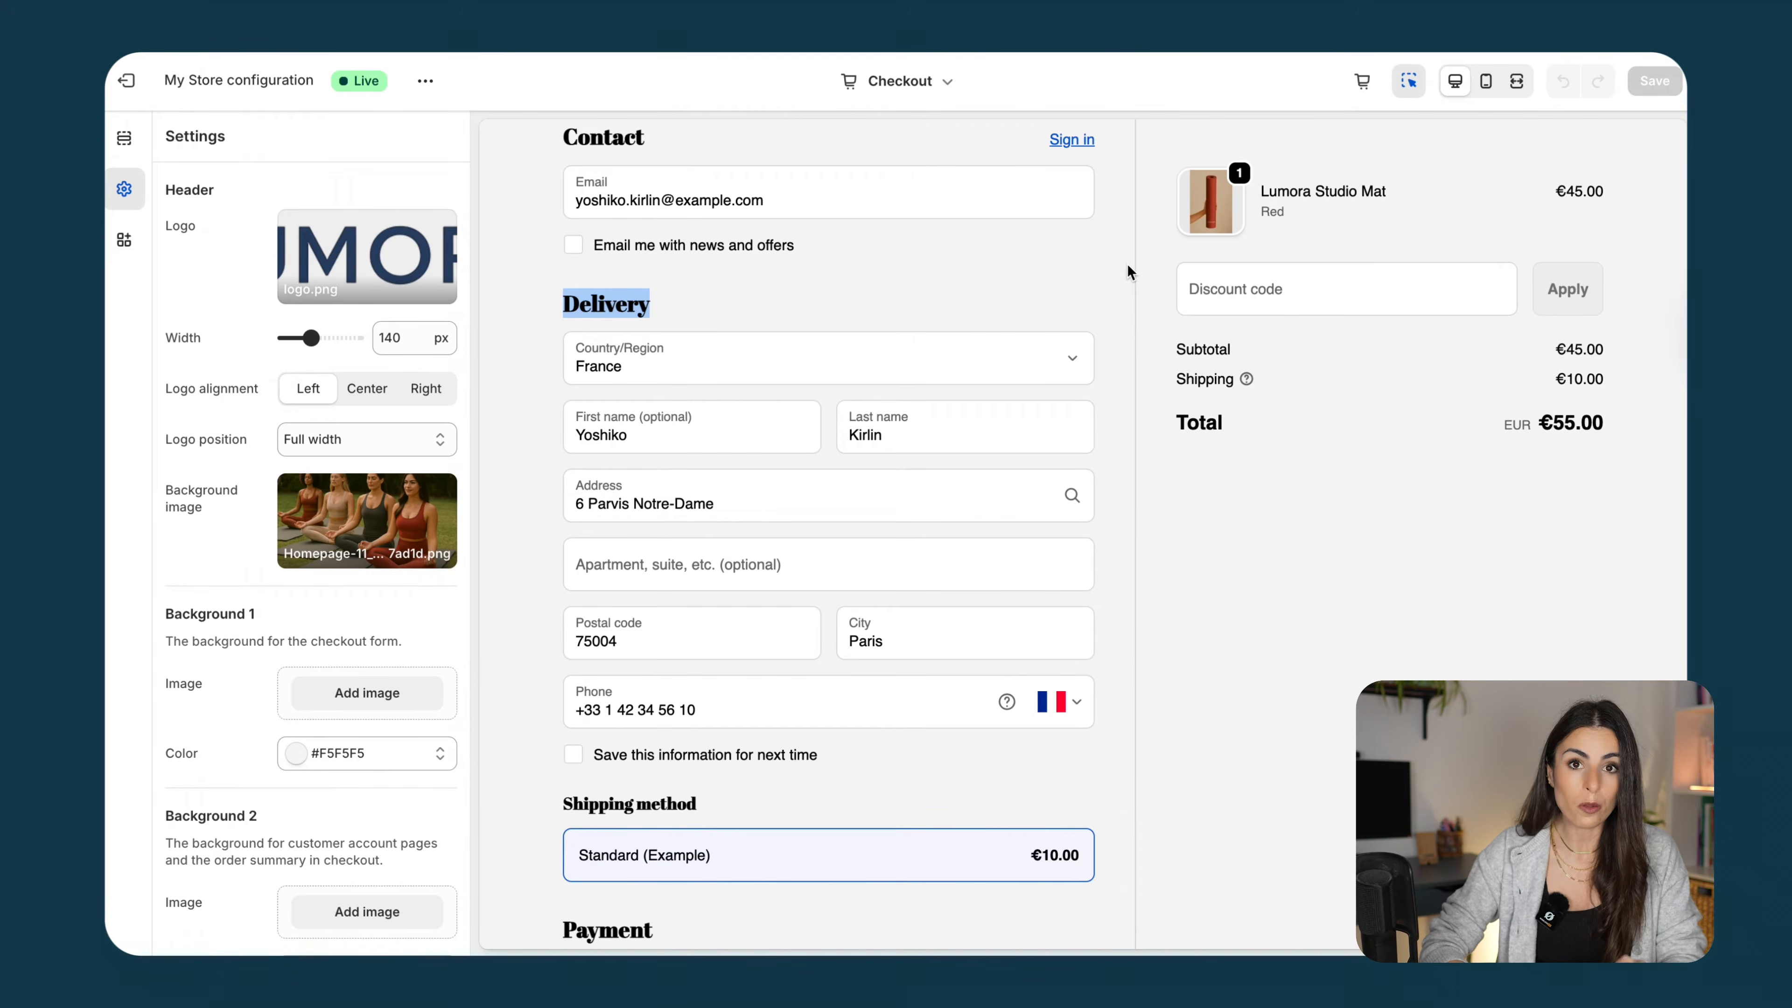
Examine the Delivery, Shipping method and Payment sections in the checkout preview along with the color and typography settings
{"action": "left_click", "coordinate": [822, 283]}
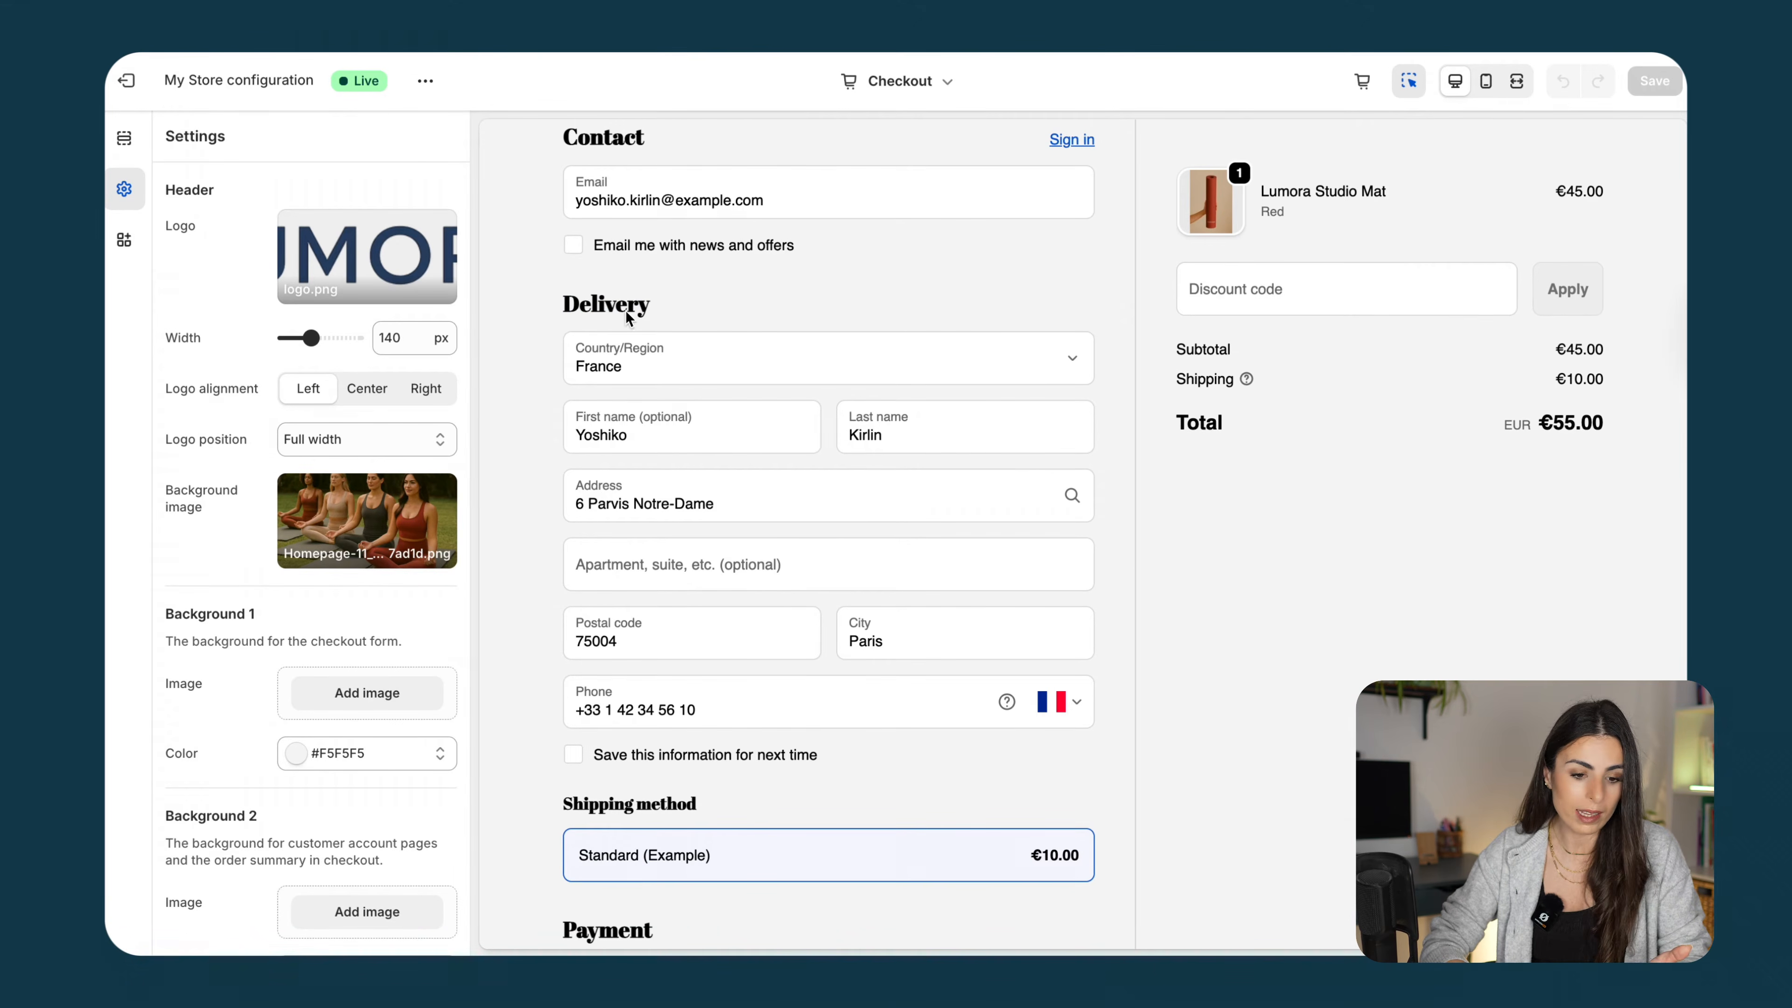
{"action": "left_click_drag", "start_coordinate": [628, 314], "coordinate": [559, 318]}
{"action": "scroll", "coordinate": [620, 755], "scroll_direction": "down", "scroll_amount": 4}
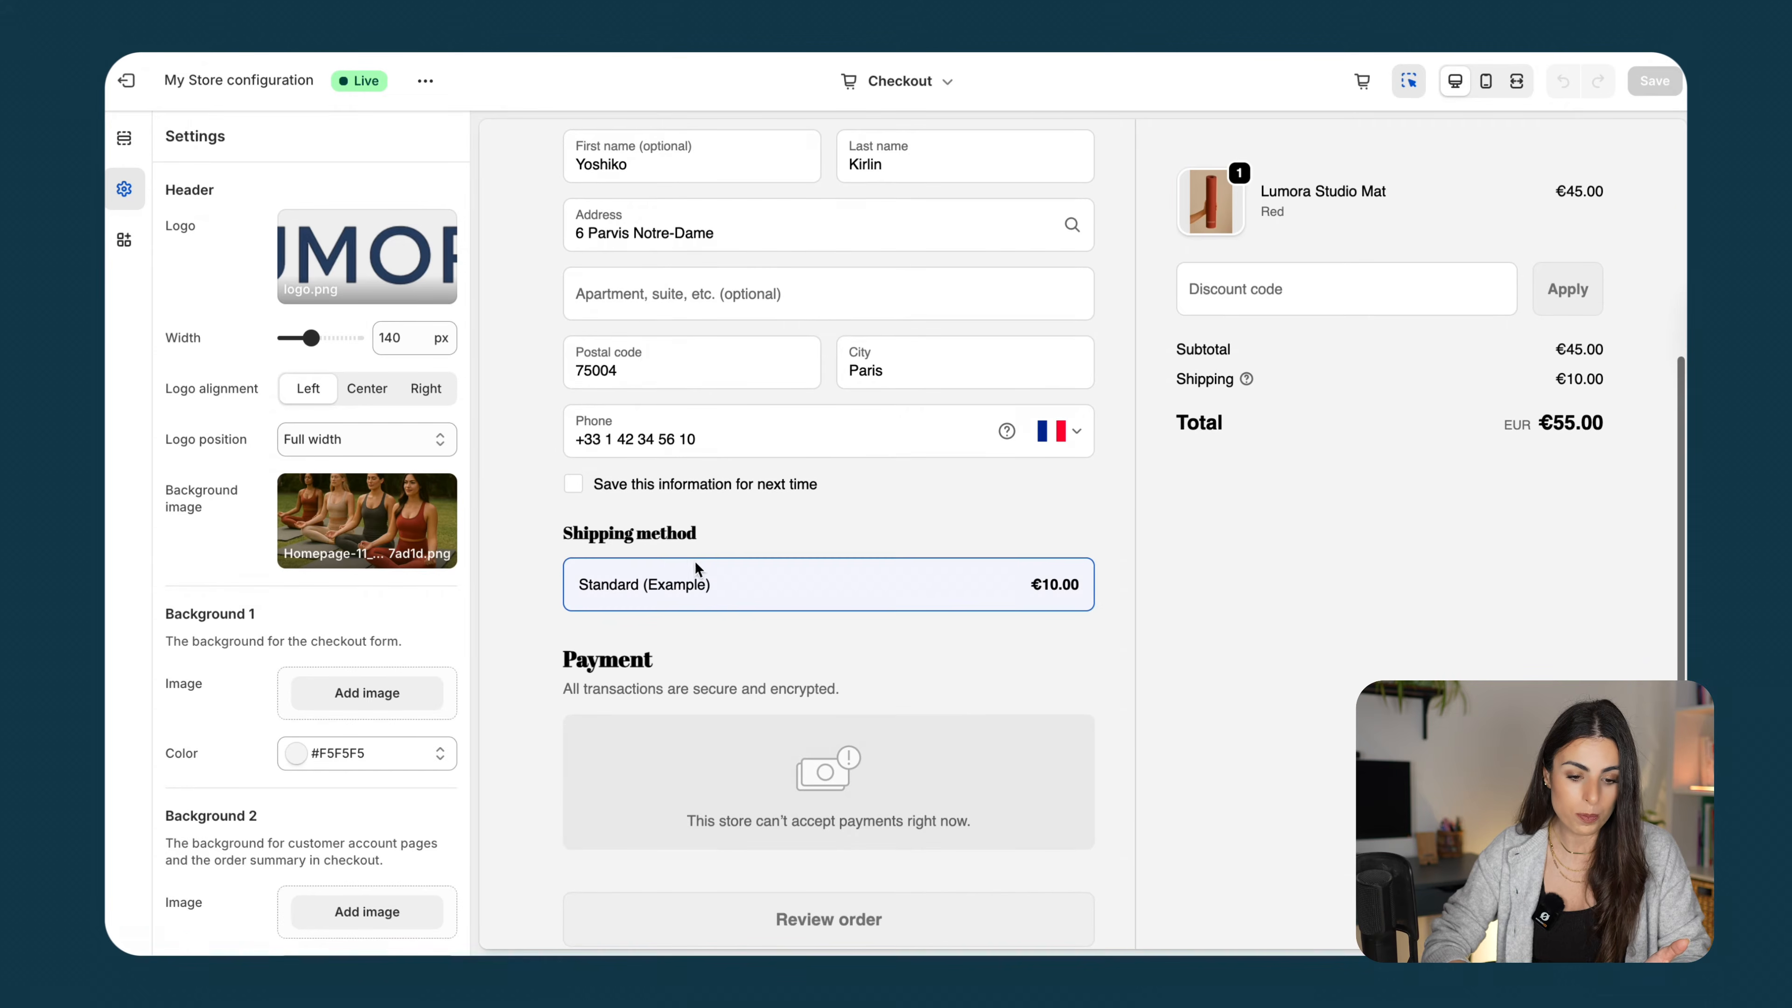
{"action": "left_click_drag", "start_coordinate": [679, 541], "coordinate": [536, 544]}
{"action": "left_click_drag", "start_coordinate": [820, 697], "coordinate": [609, 697]}
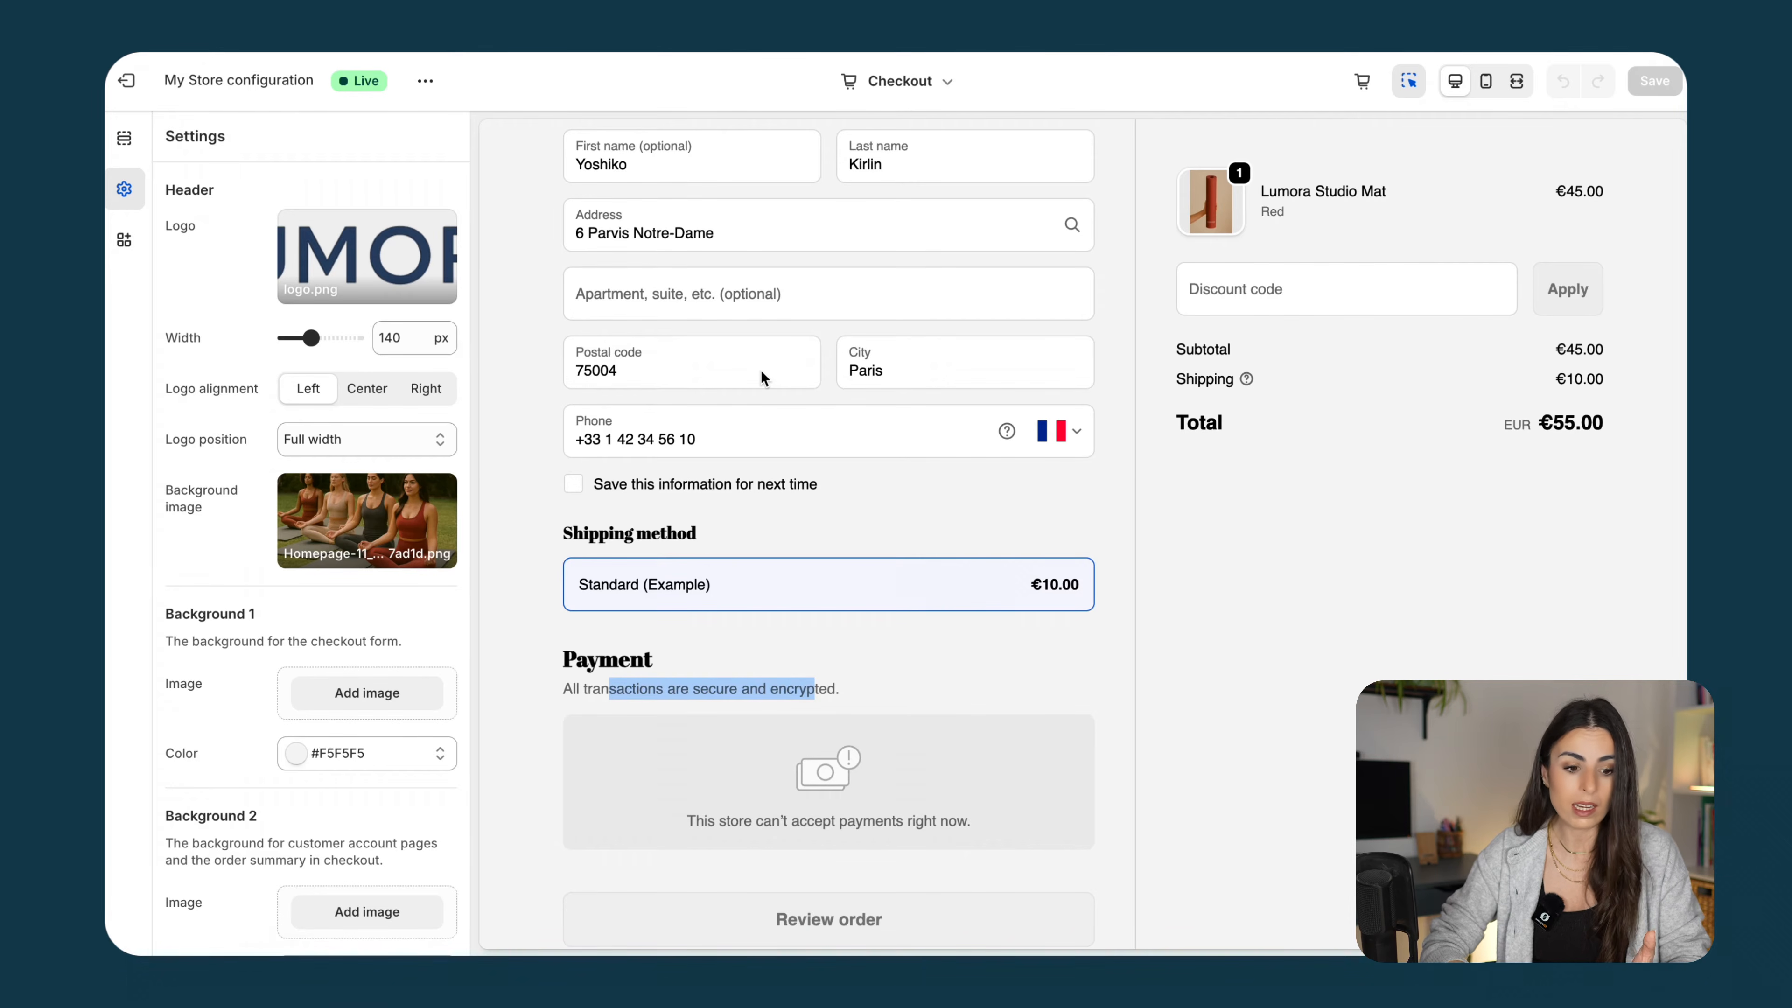
{"action": "scroll", "coordinate": [336, 542], "scroll_direction": "down", "scroll_amount": 10}
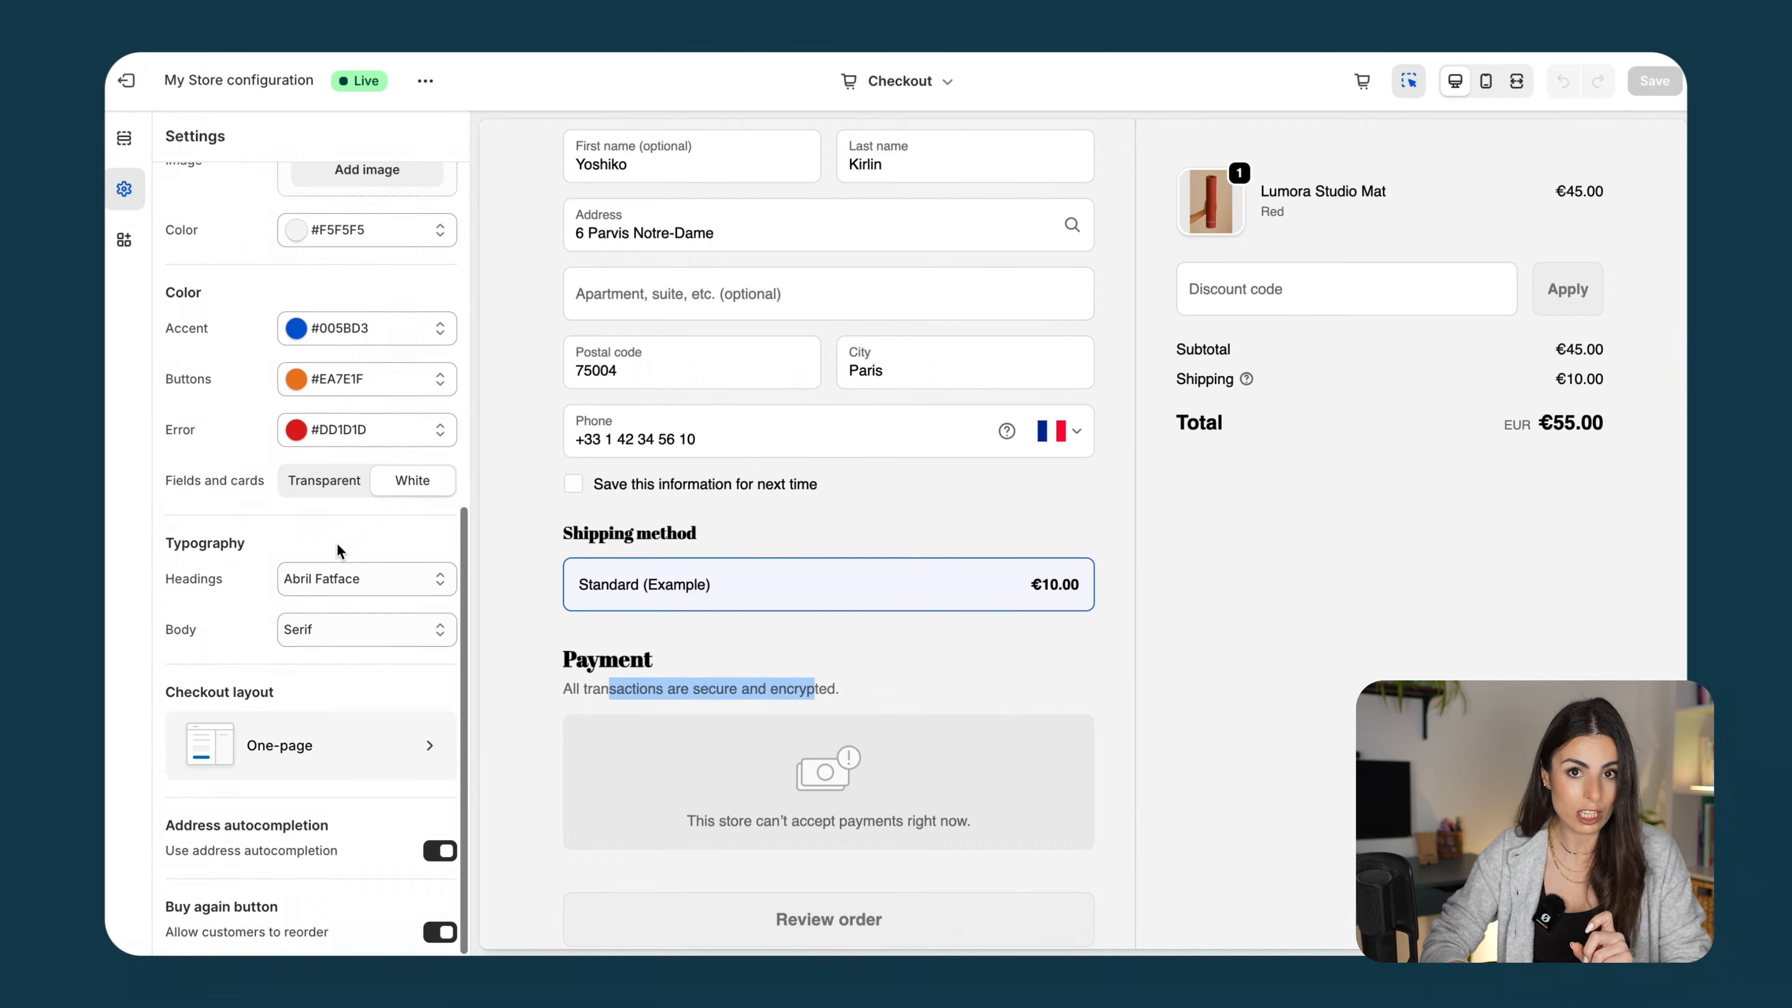
Open the default theme content of the current Horizon theme from the Online Store themes
{"action": "scroll", "coordinate": [336, 551], "scroll_direction": "up", "scroll_amount": 1}
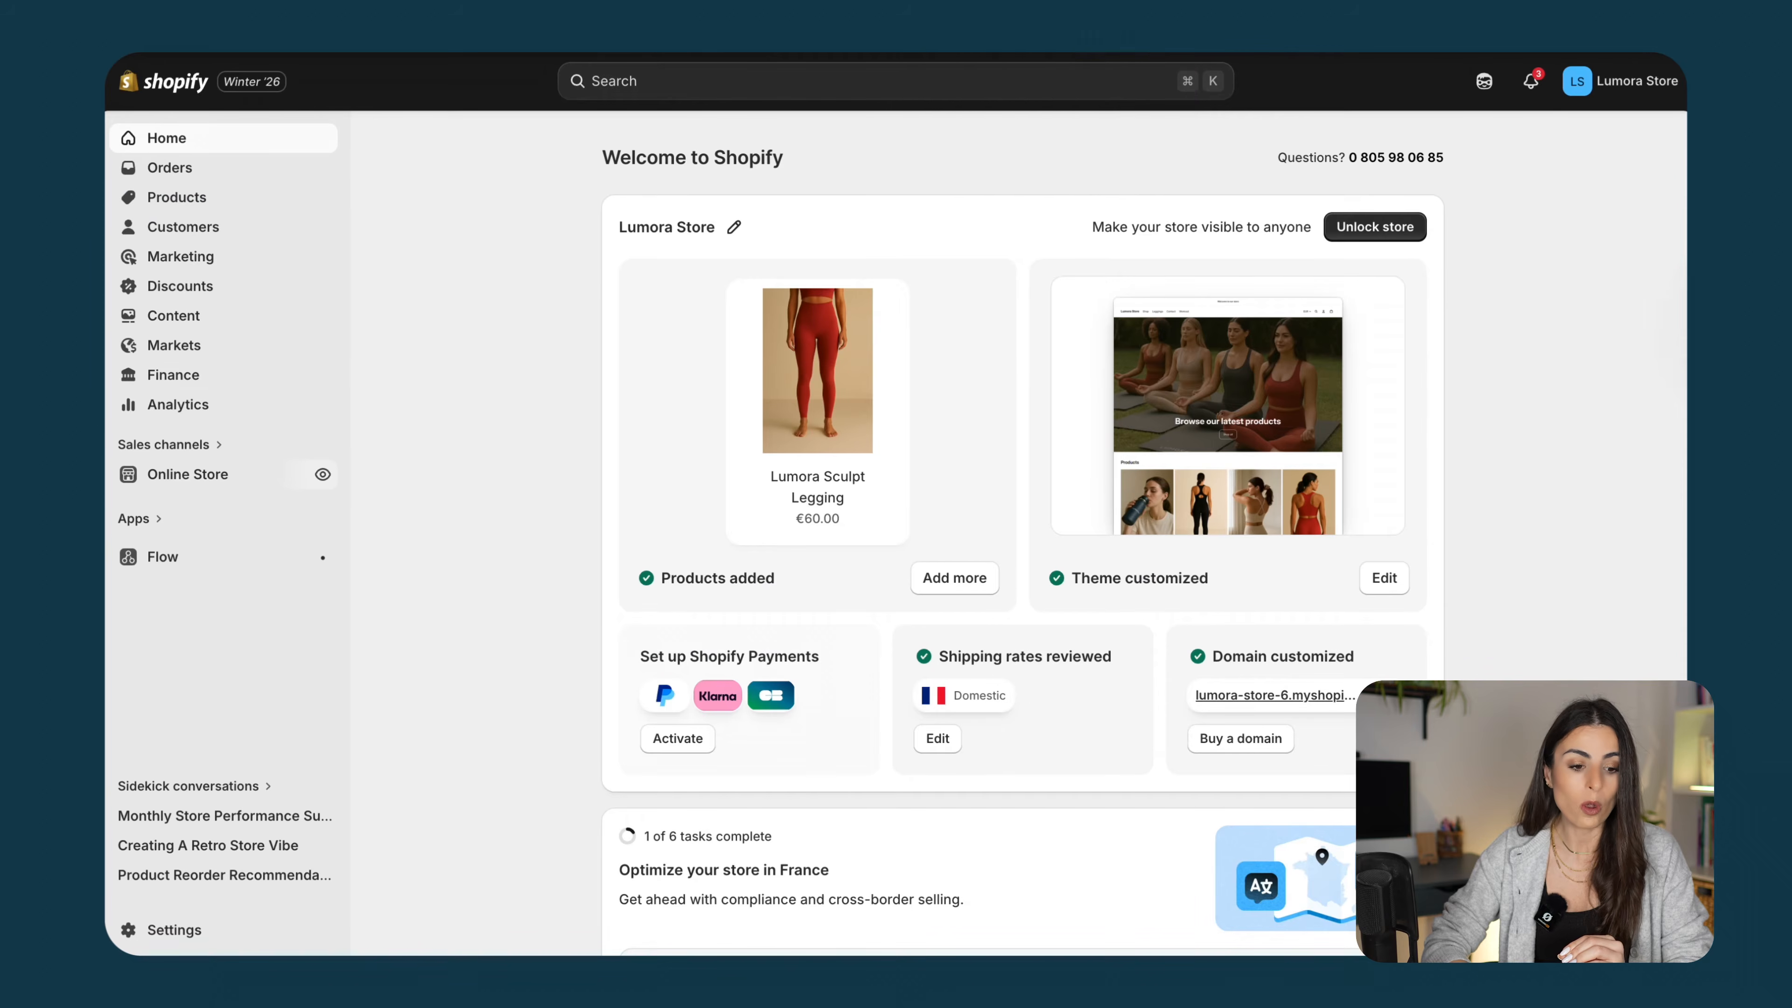
{"action": "left_click", "coordinate": [223, 477]}
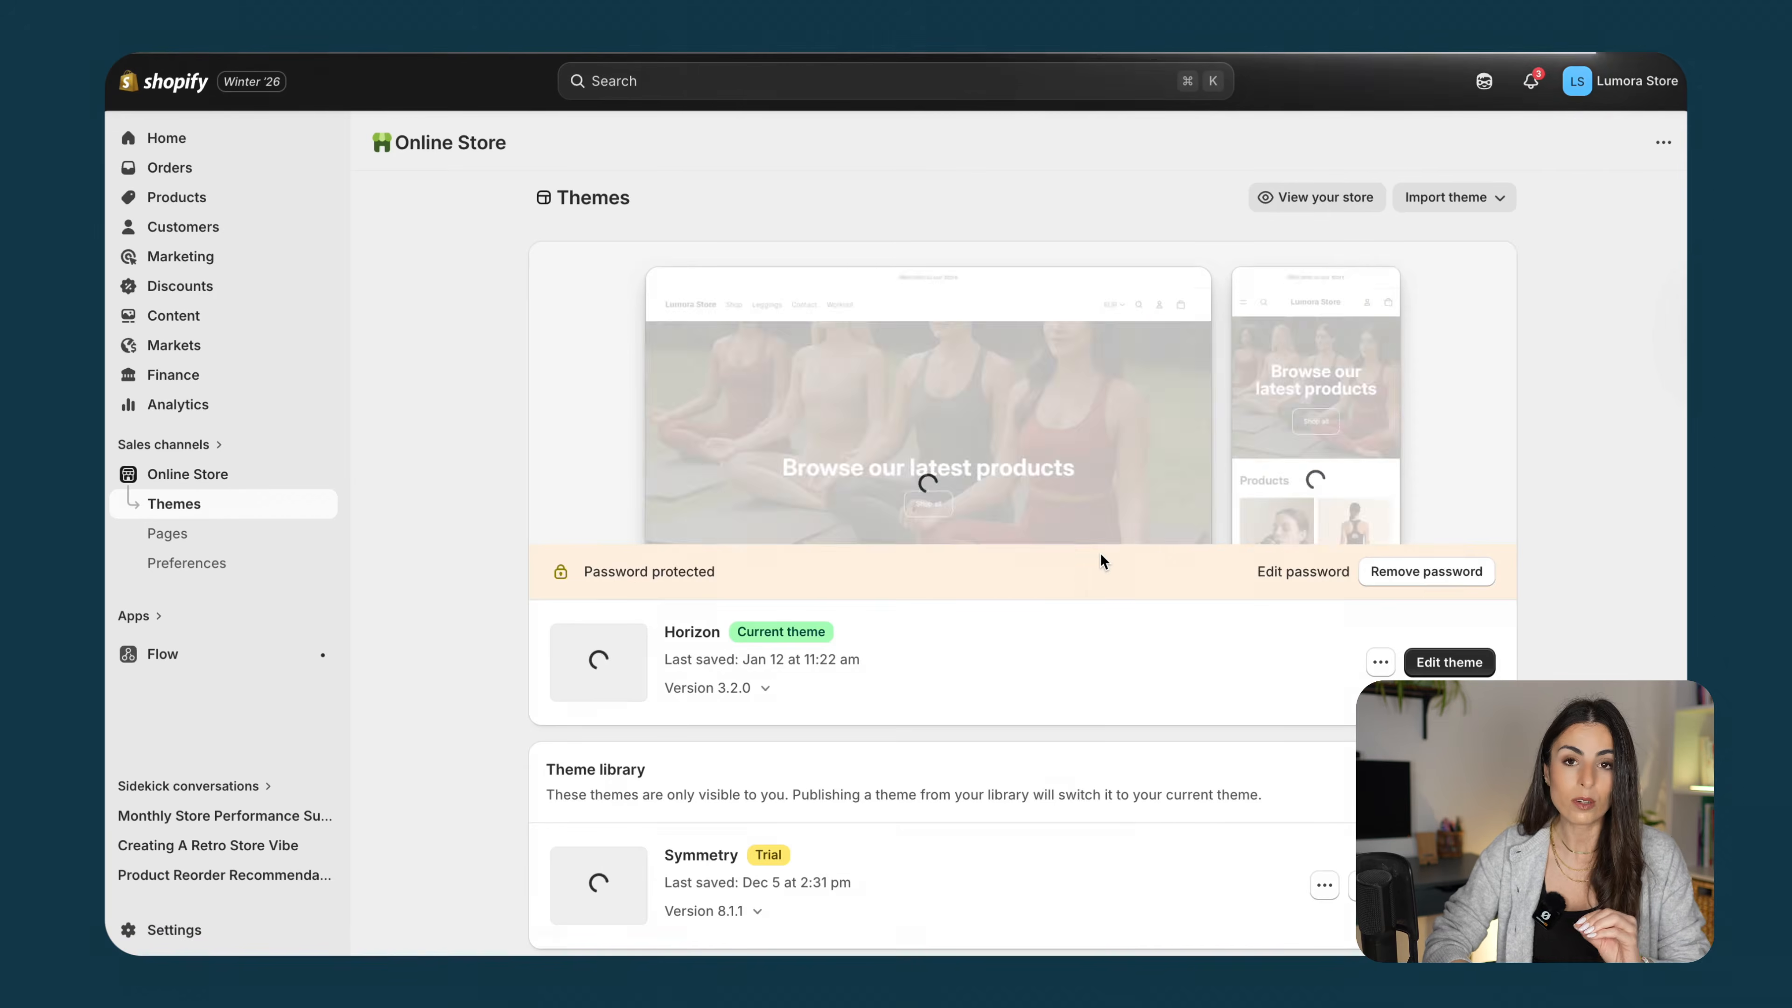
{"action": "left_click", "coordinate": [1380, 664]}
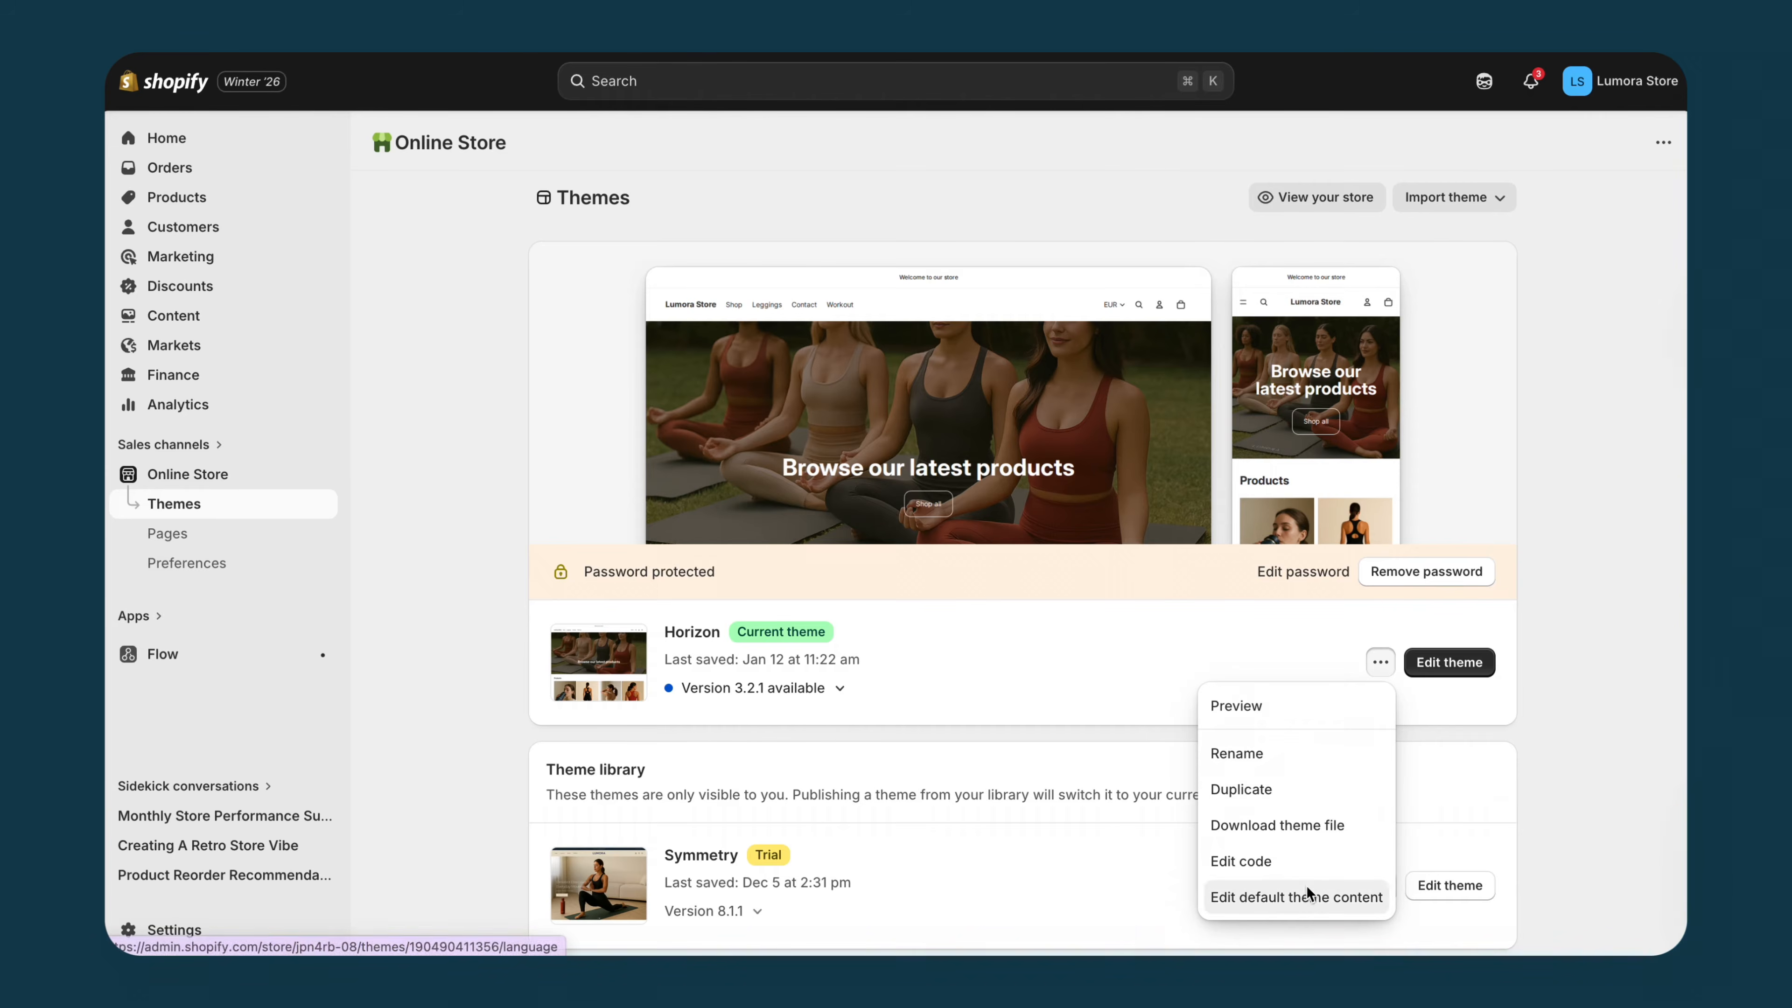
{"action": "left_click", "coordinate": [1306, 898]}
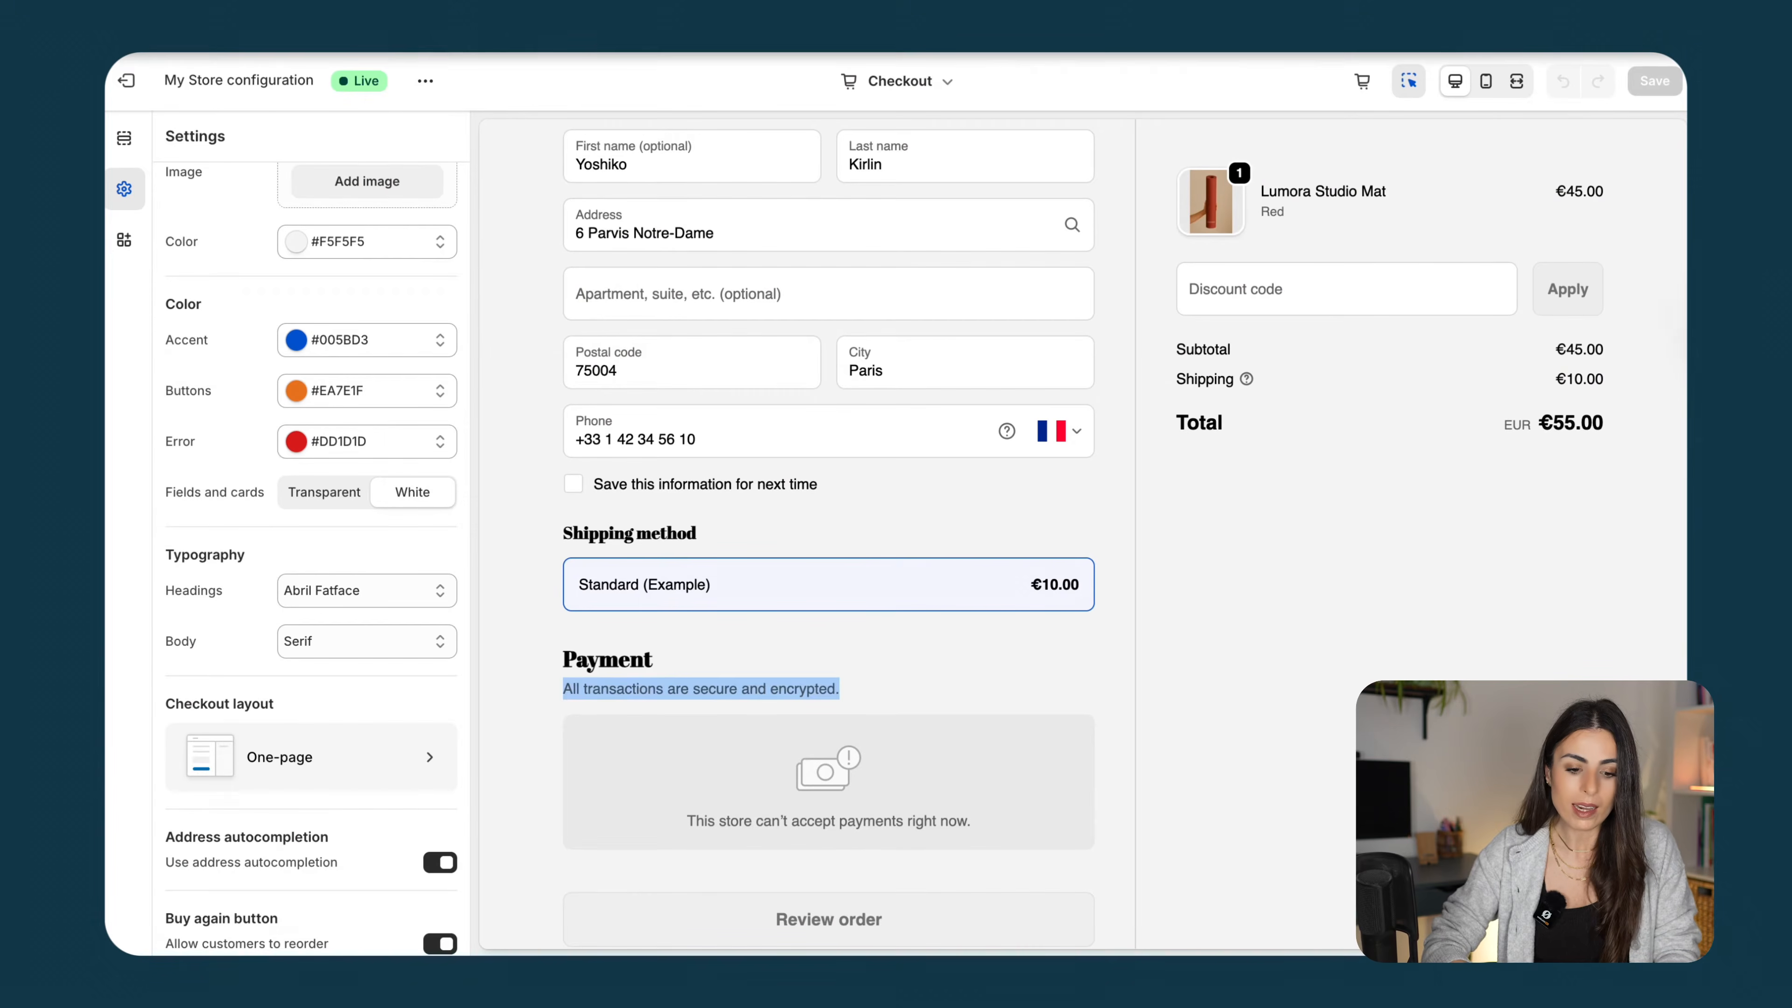
Copy the Payment section's notice from the checkout preview and search the theme content for "All transactions are secure and encrypted."
{"action": "left_click_drag", "start_coordinate": [855, 684], "coordinate": [564, 688]}
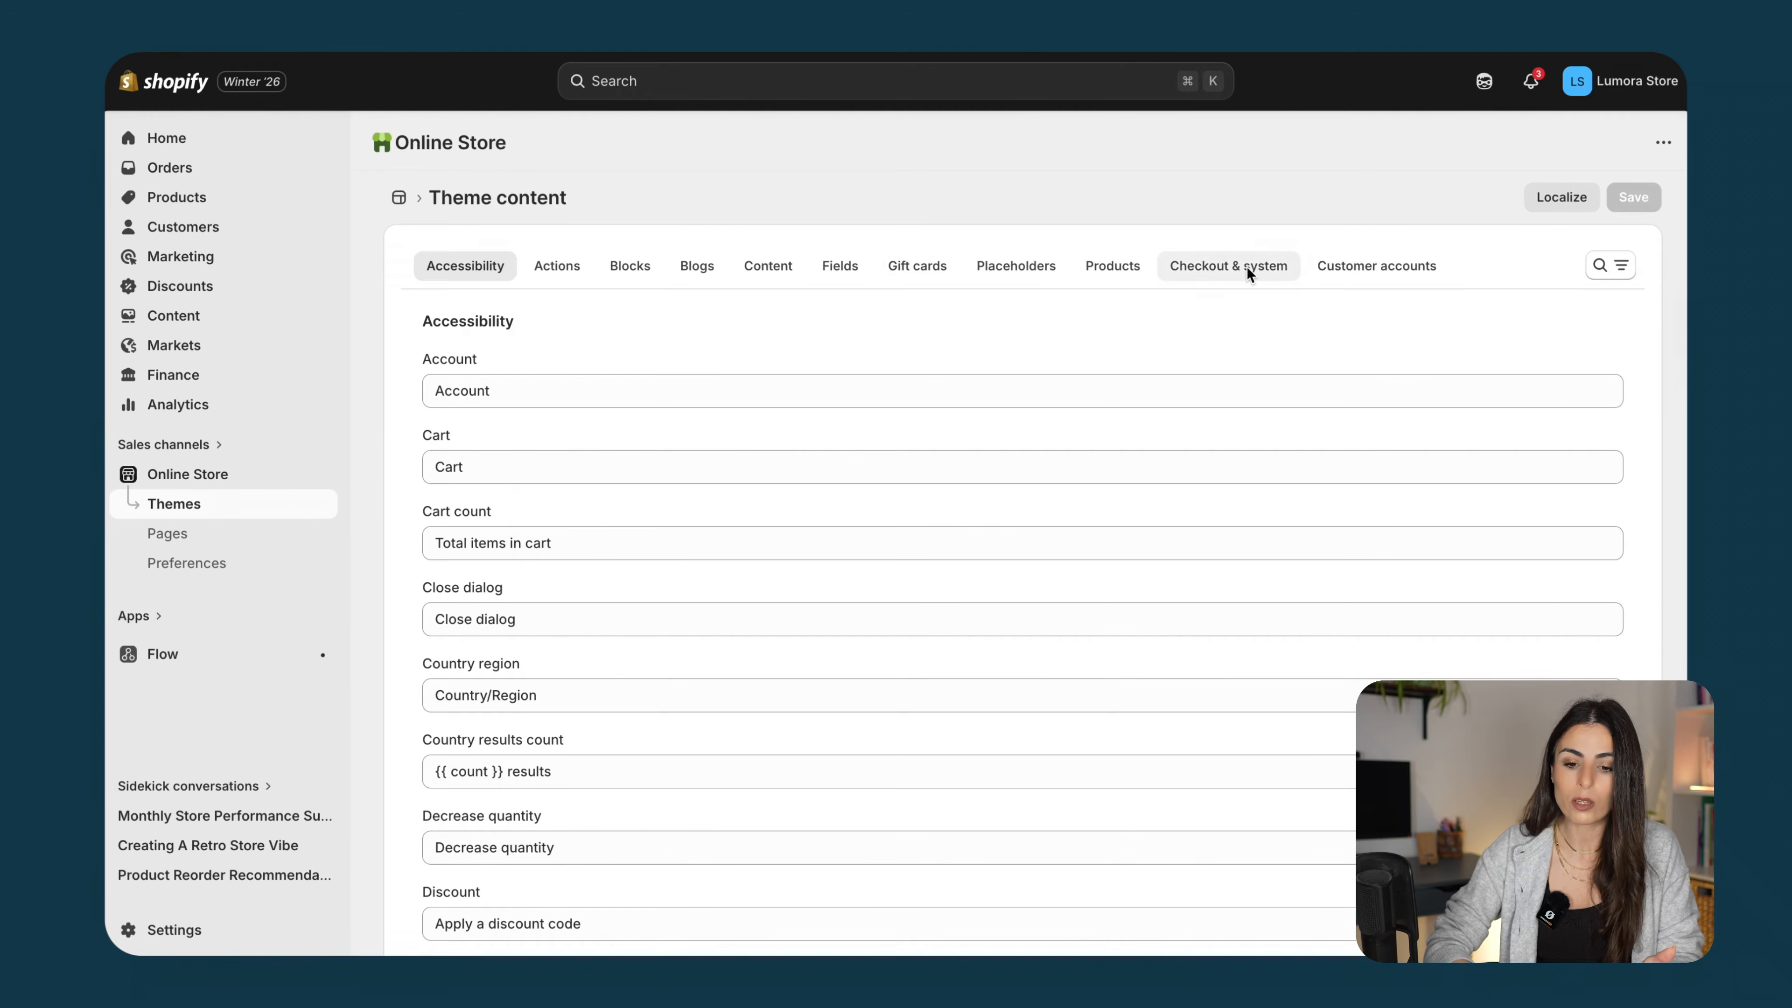
{"action": "left_click", "coordinate": [1218, 267]}
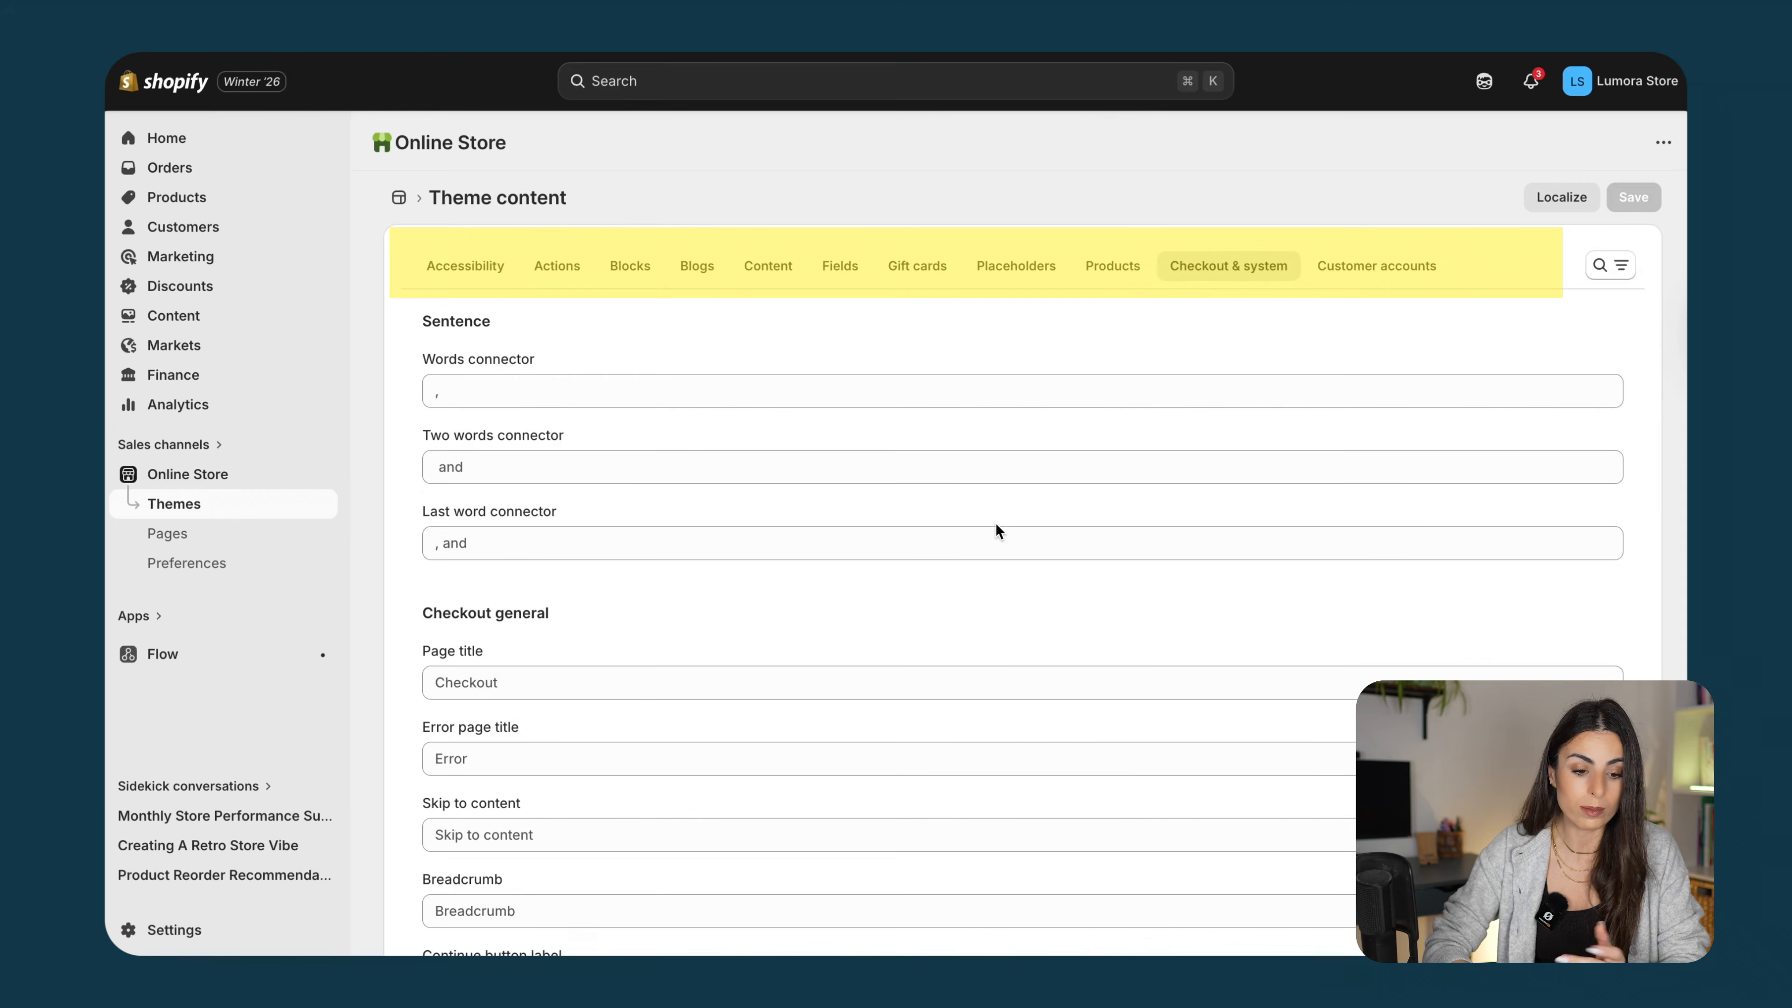
{"action": "left_click", "coordinate": [1597, 266]}
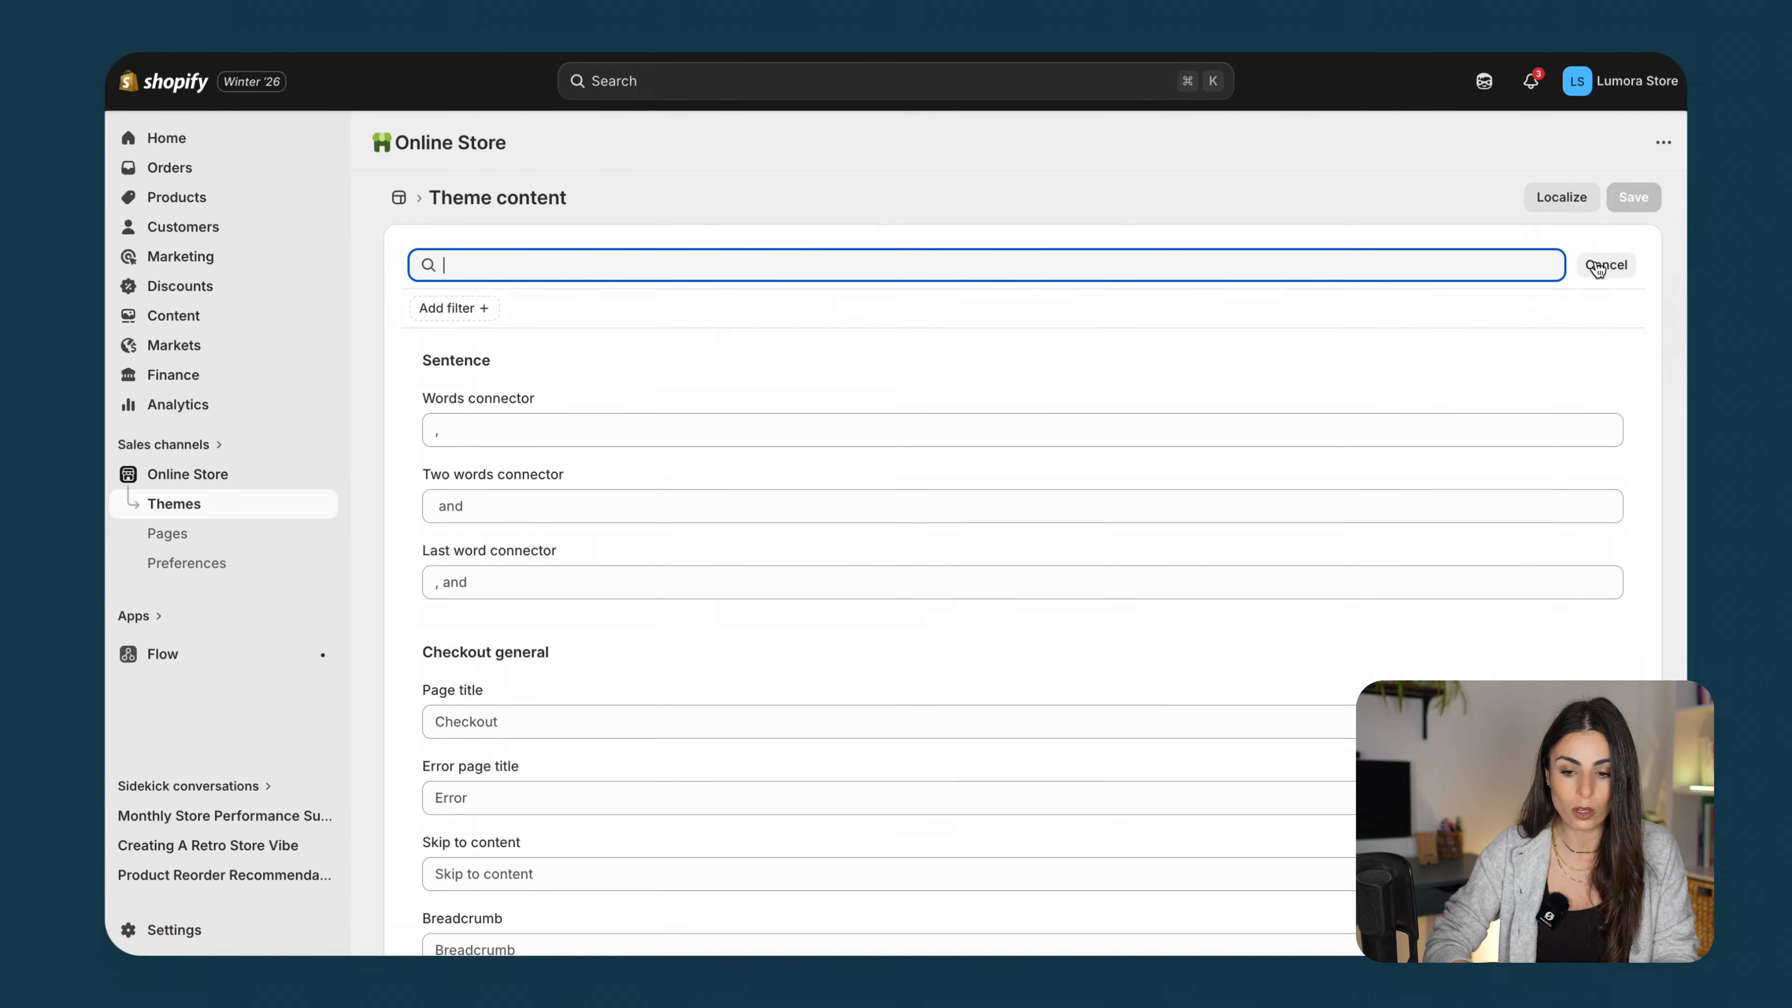
{"action": "type", "text": "All transactions are secure and encrypted."}
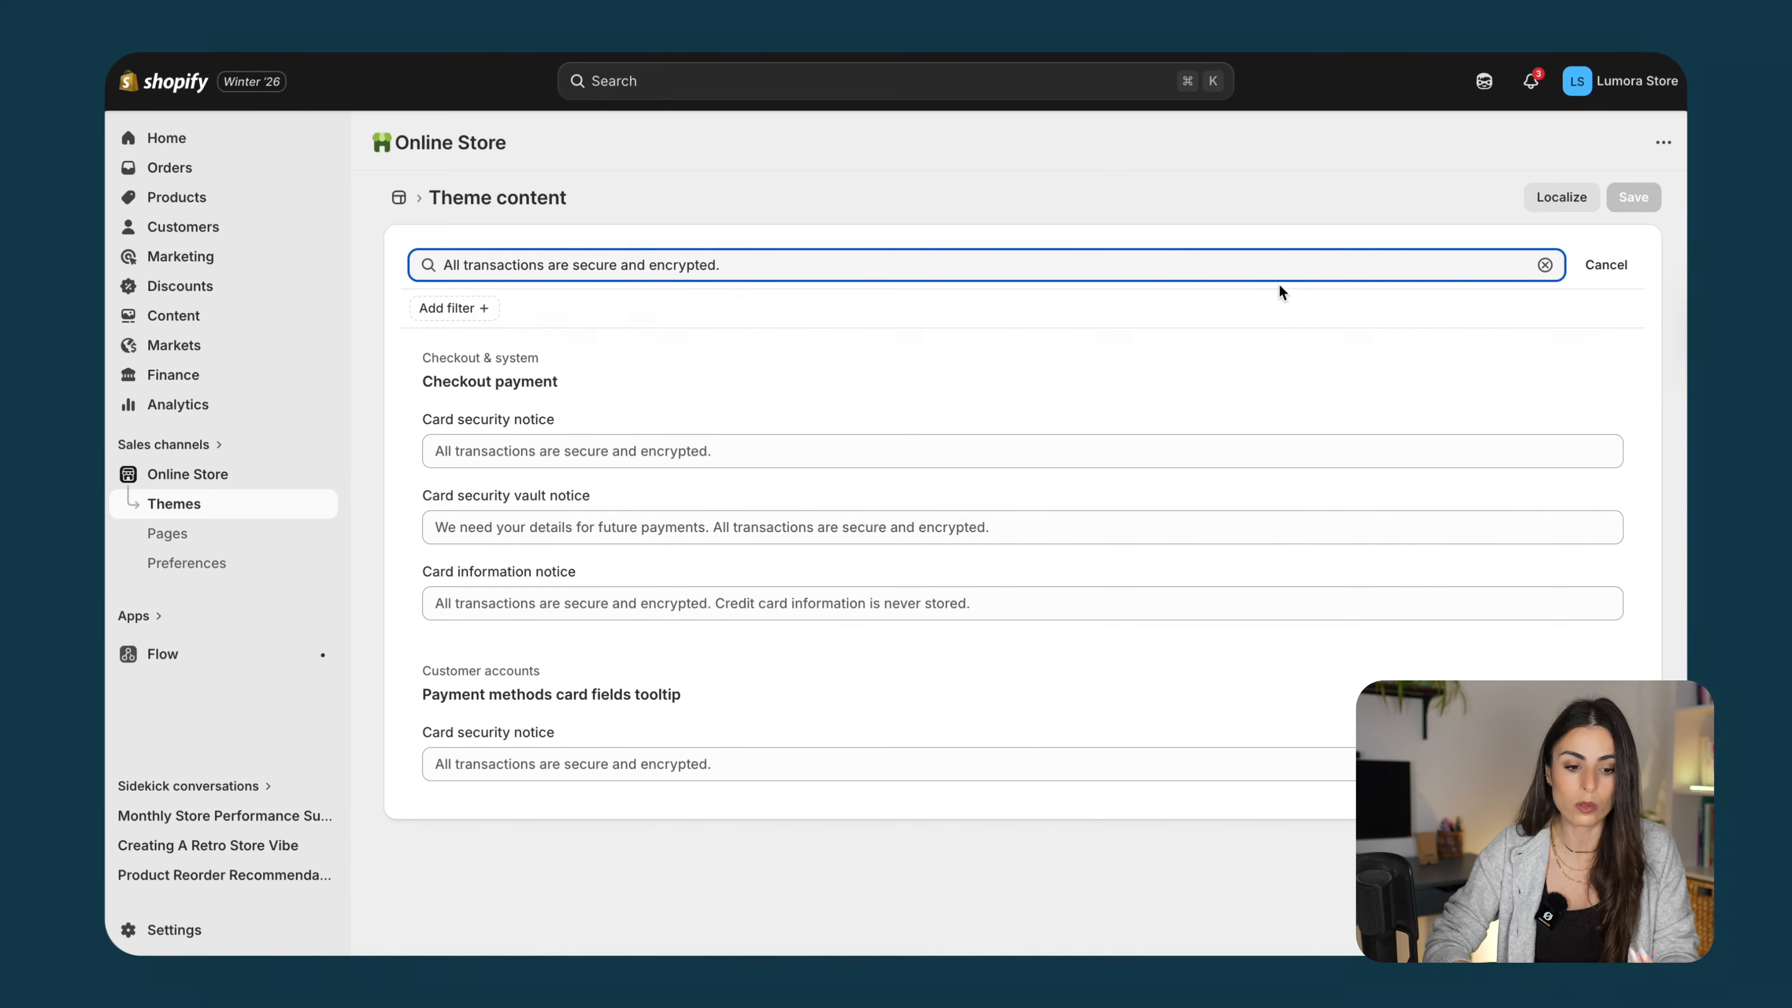
Replace the Checkout payment card security notice with "Test", save the theme content, and check the checkout preview
{"action": "left_click", "coordinate": [745, 449]}
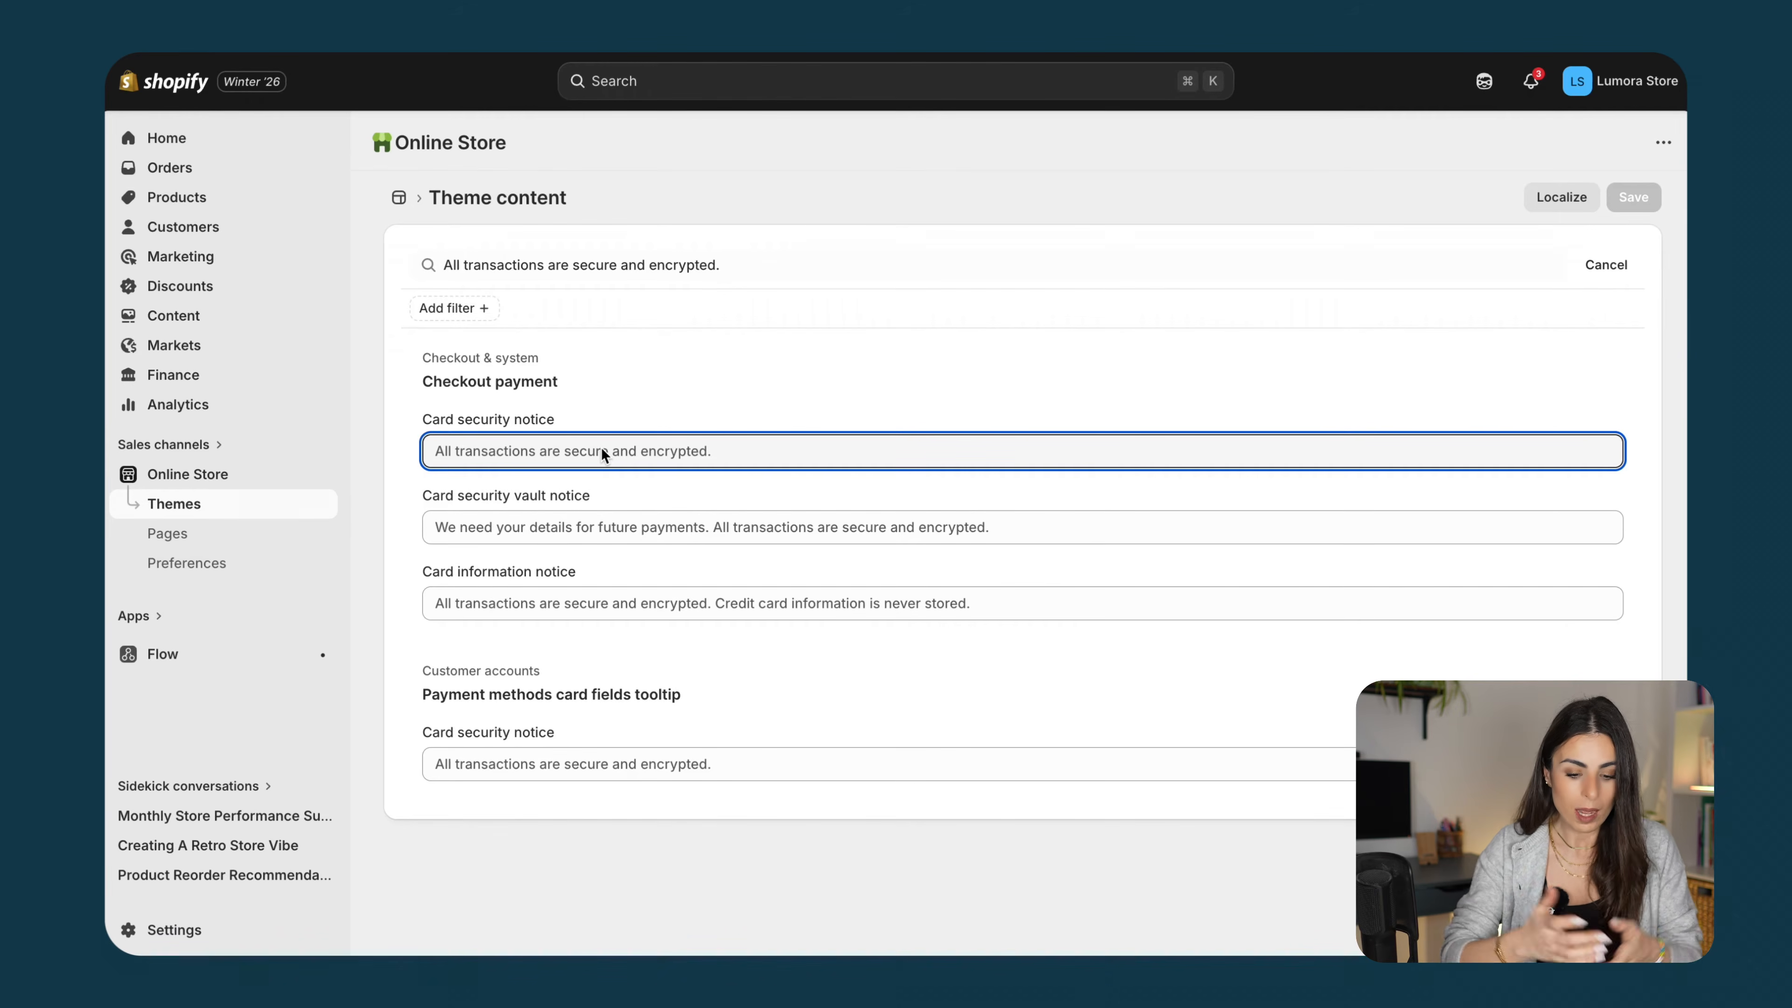
{"action": "type", "text": "Test"}
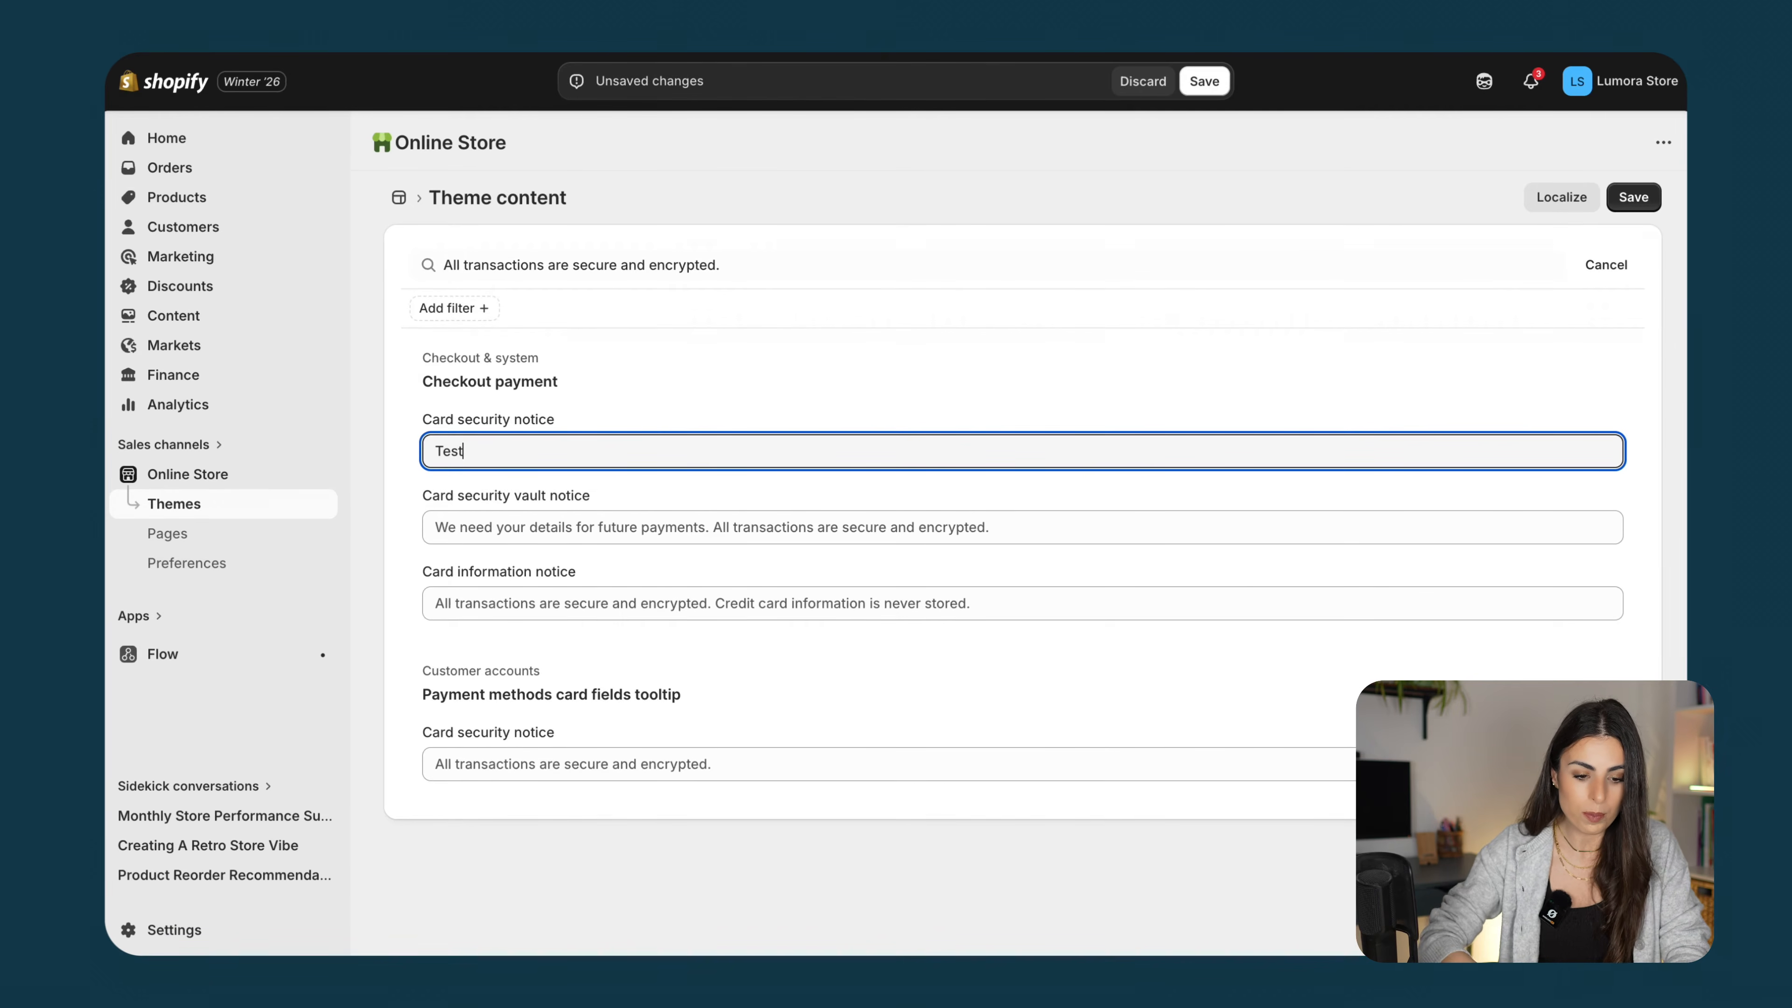
{"action": "left_click", "coordinate": [1211, 81]}
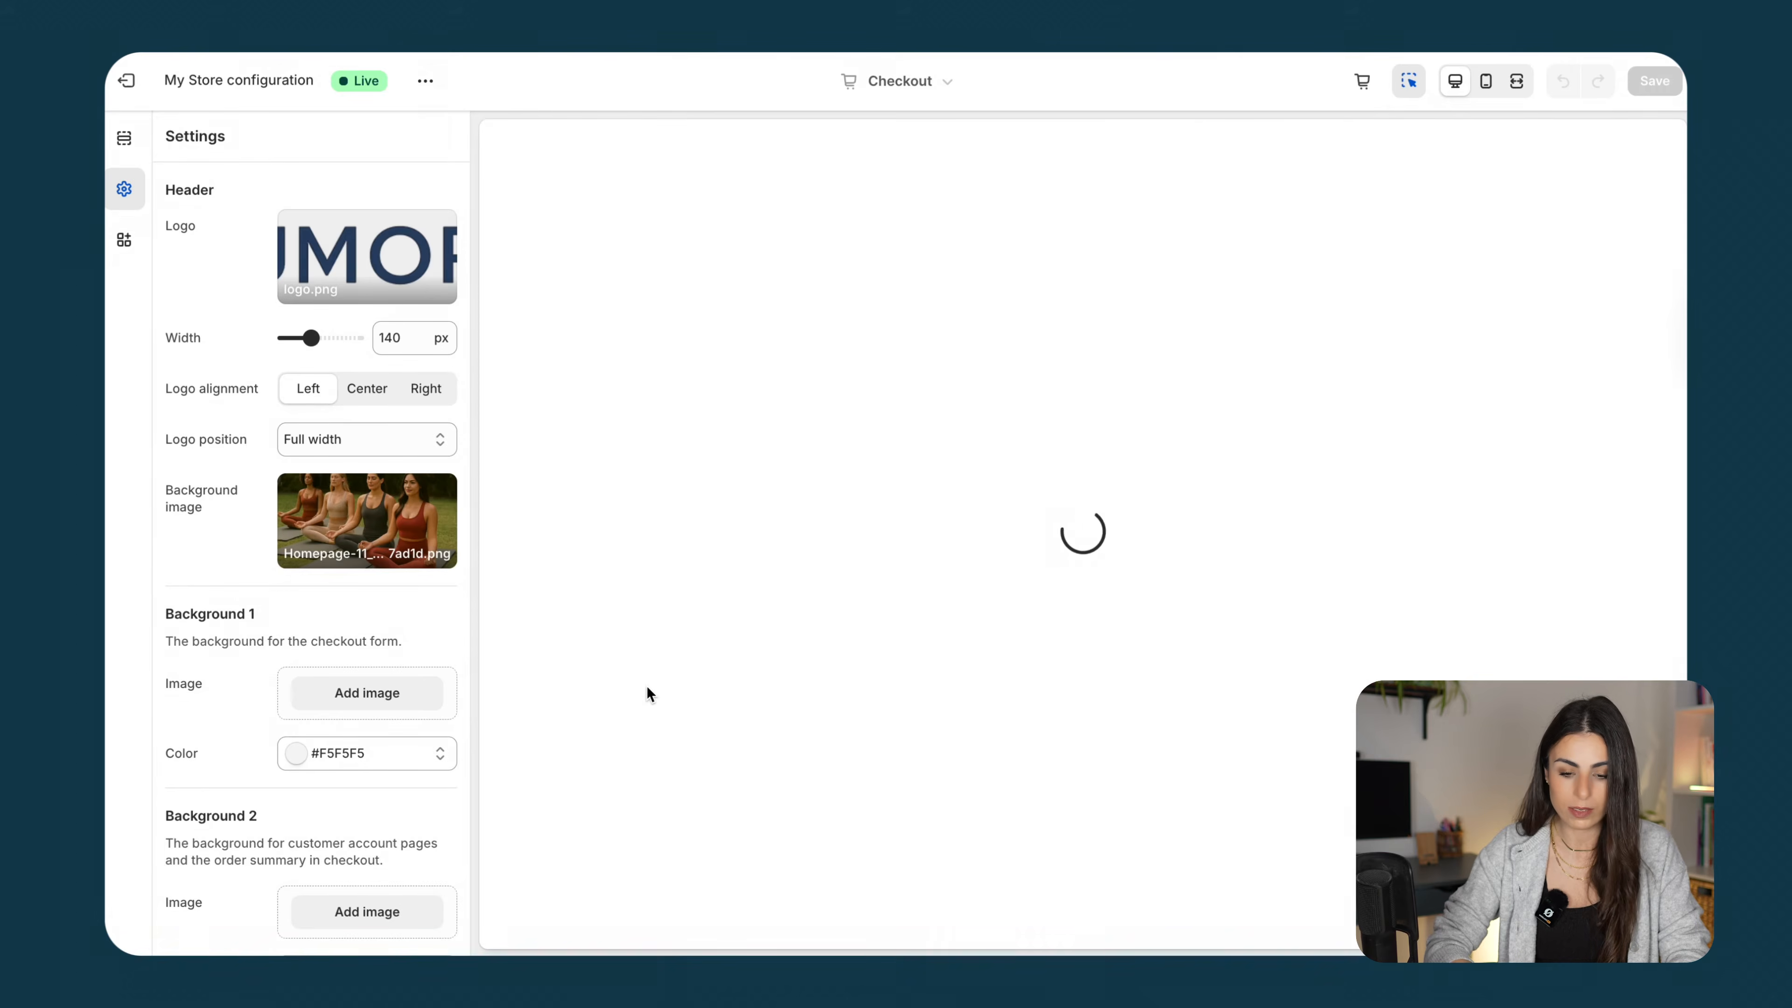
{"action": "scroll", "coordinate": [646, 688], "scroll_direction": "down", "scroll_amount": 4}
{"action": "scroll", "coordinate": [646, 686], "scroll_direction": "down", "scroll_amount": 2}
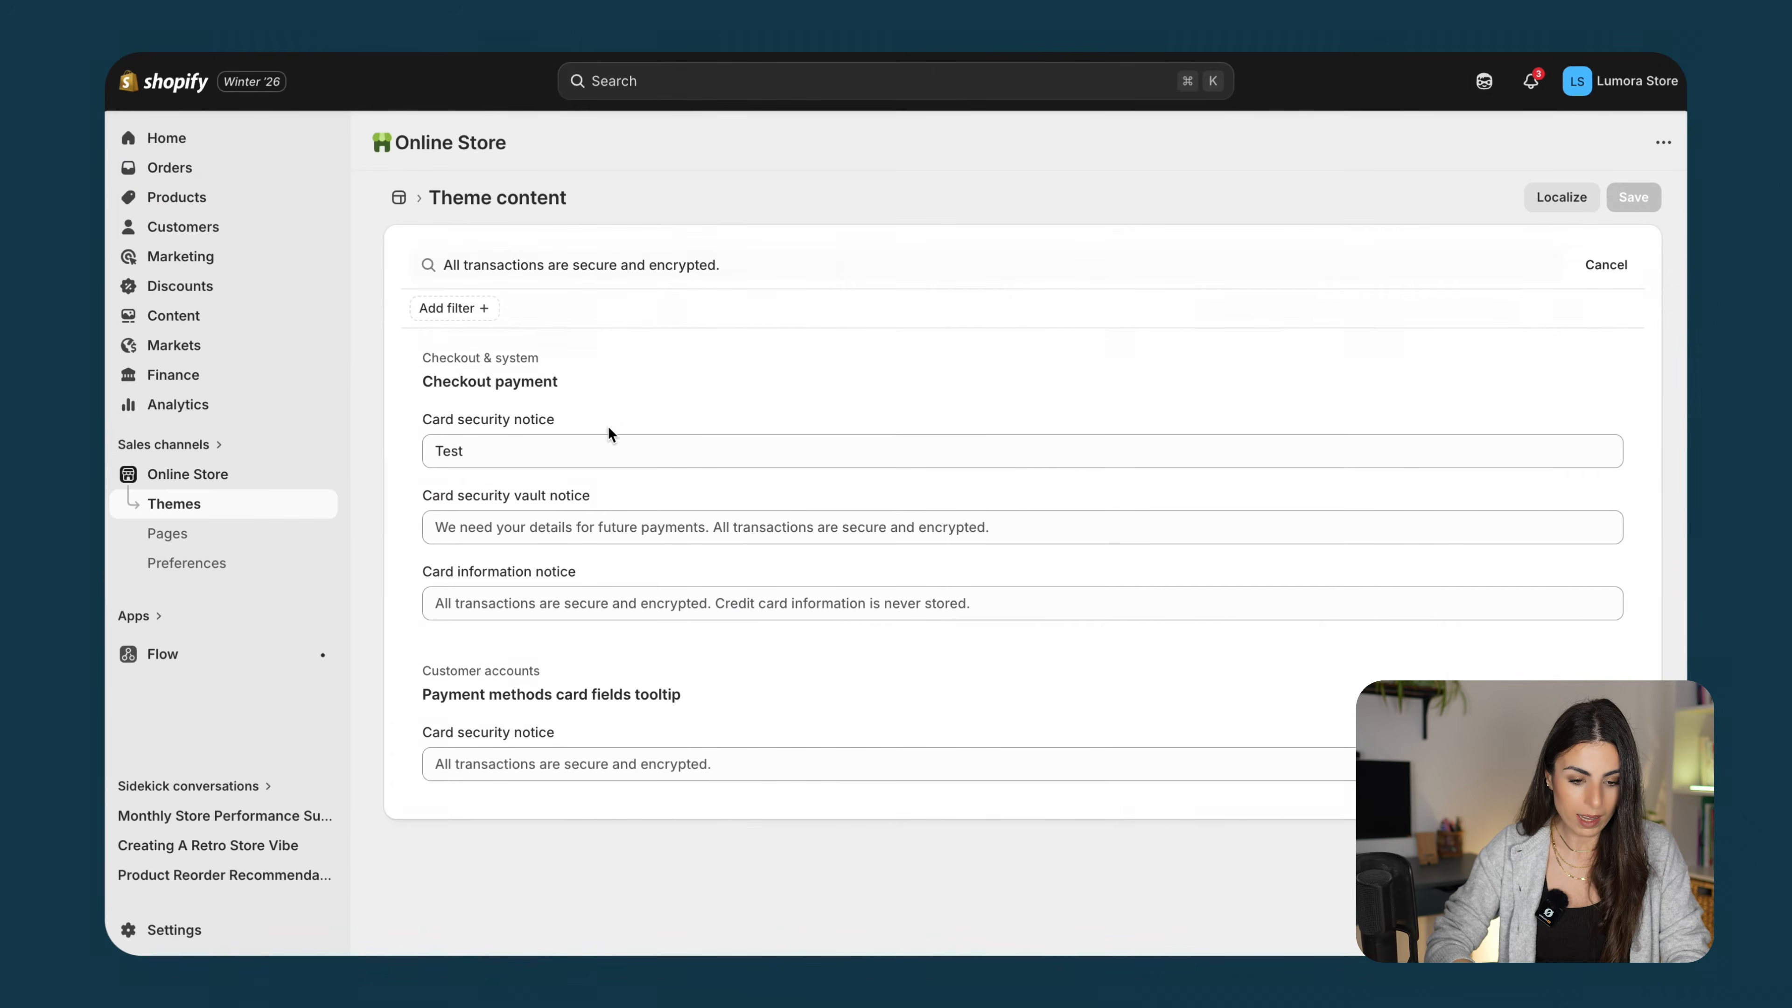
{"action": "double_click", "coordinate": [475, 454]}
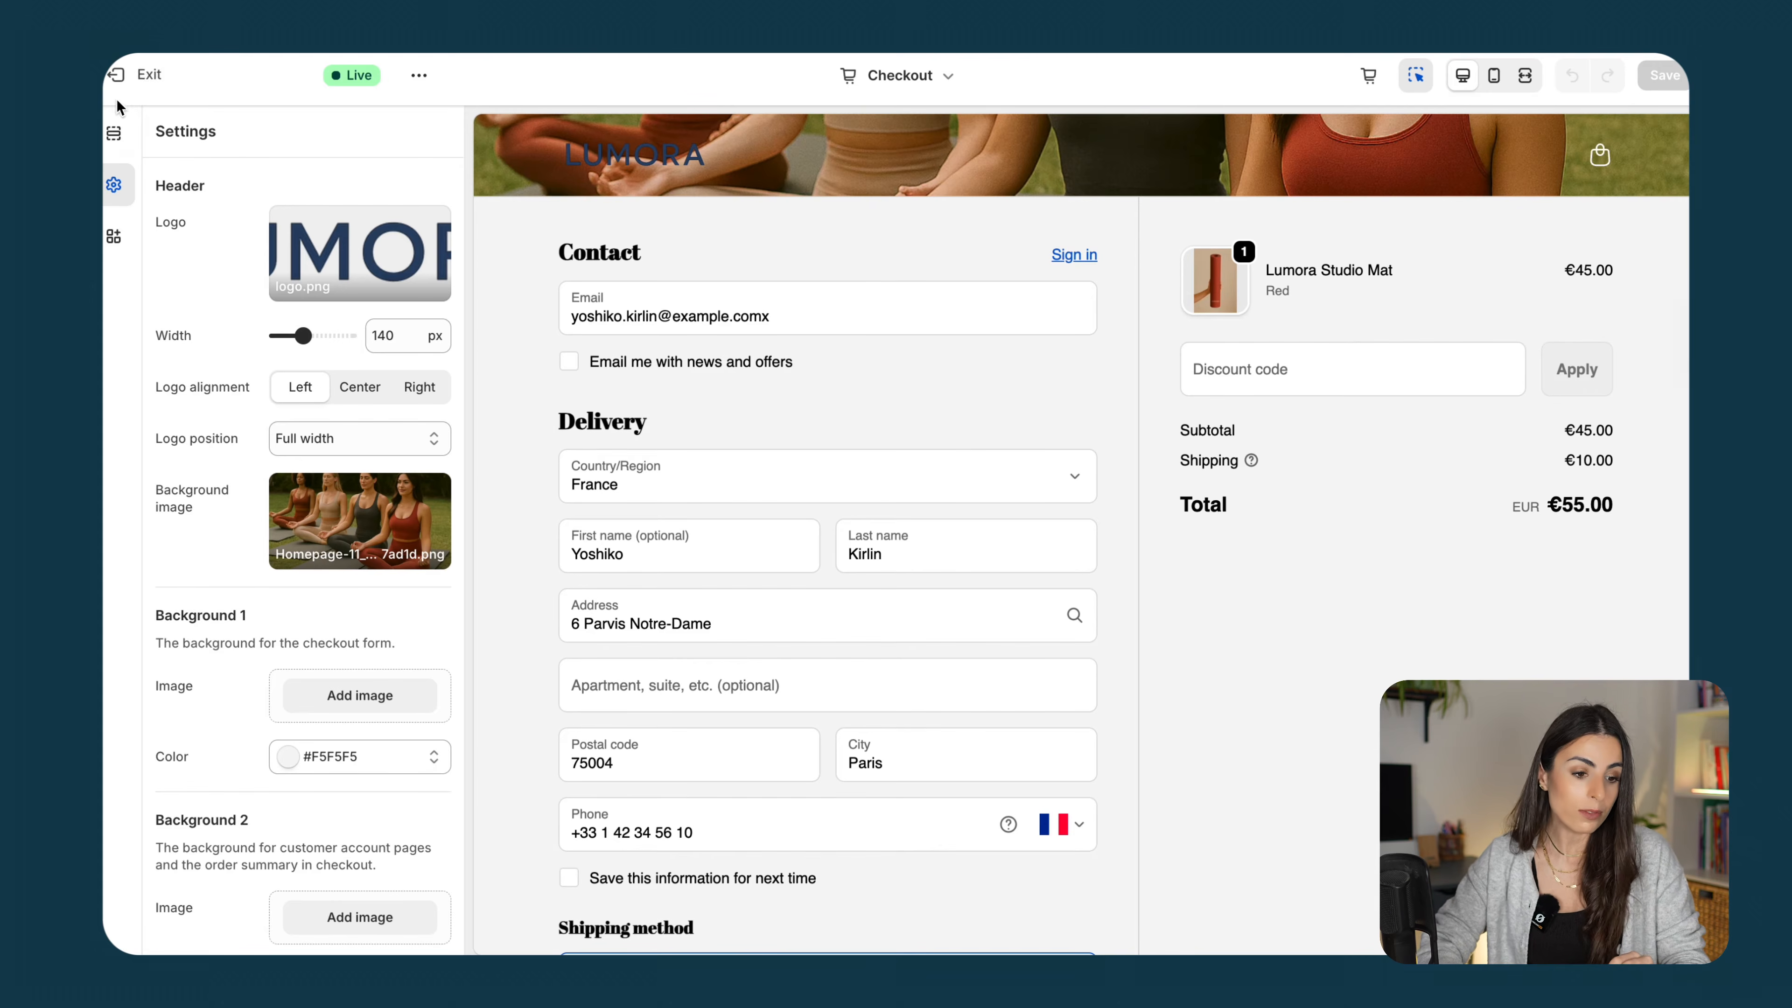
Check the Checkout page's block options and switch the editor to the post-purchase Thank you page
{"action": "left_click", "coordinate": [115, 135]}
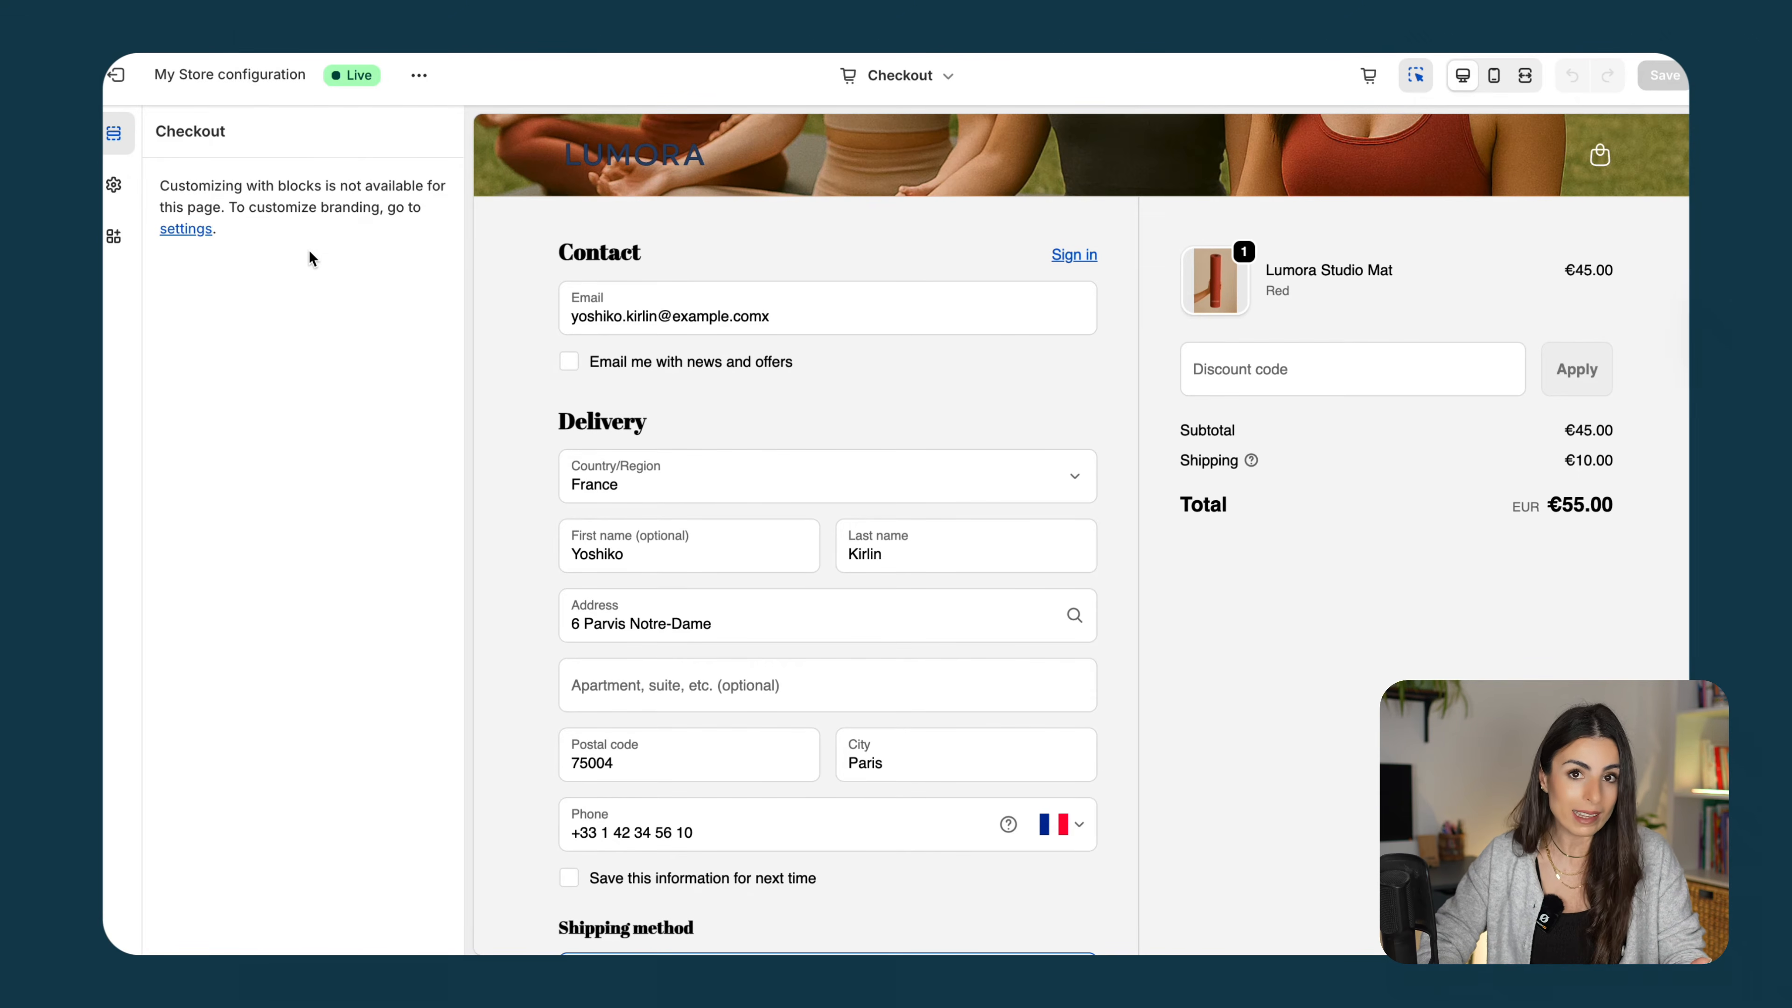
{"action": "left_click", "coordinate": [115, 185]}
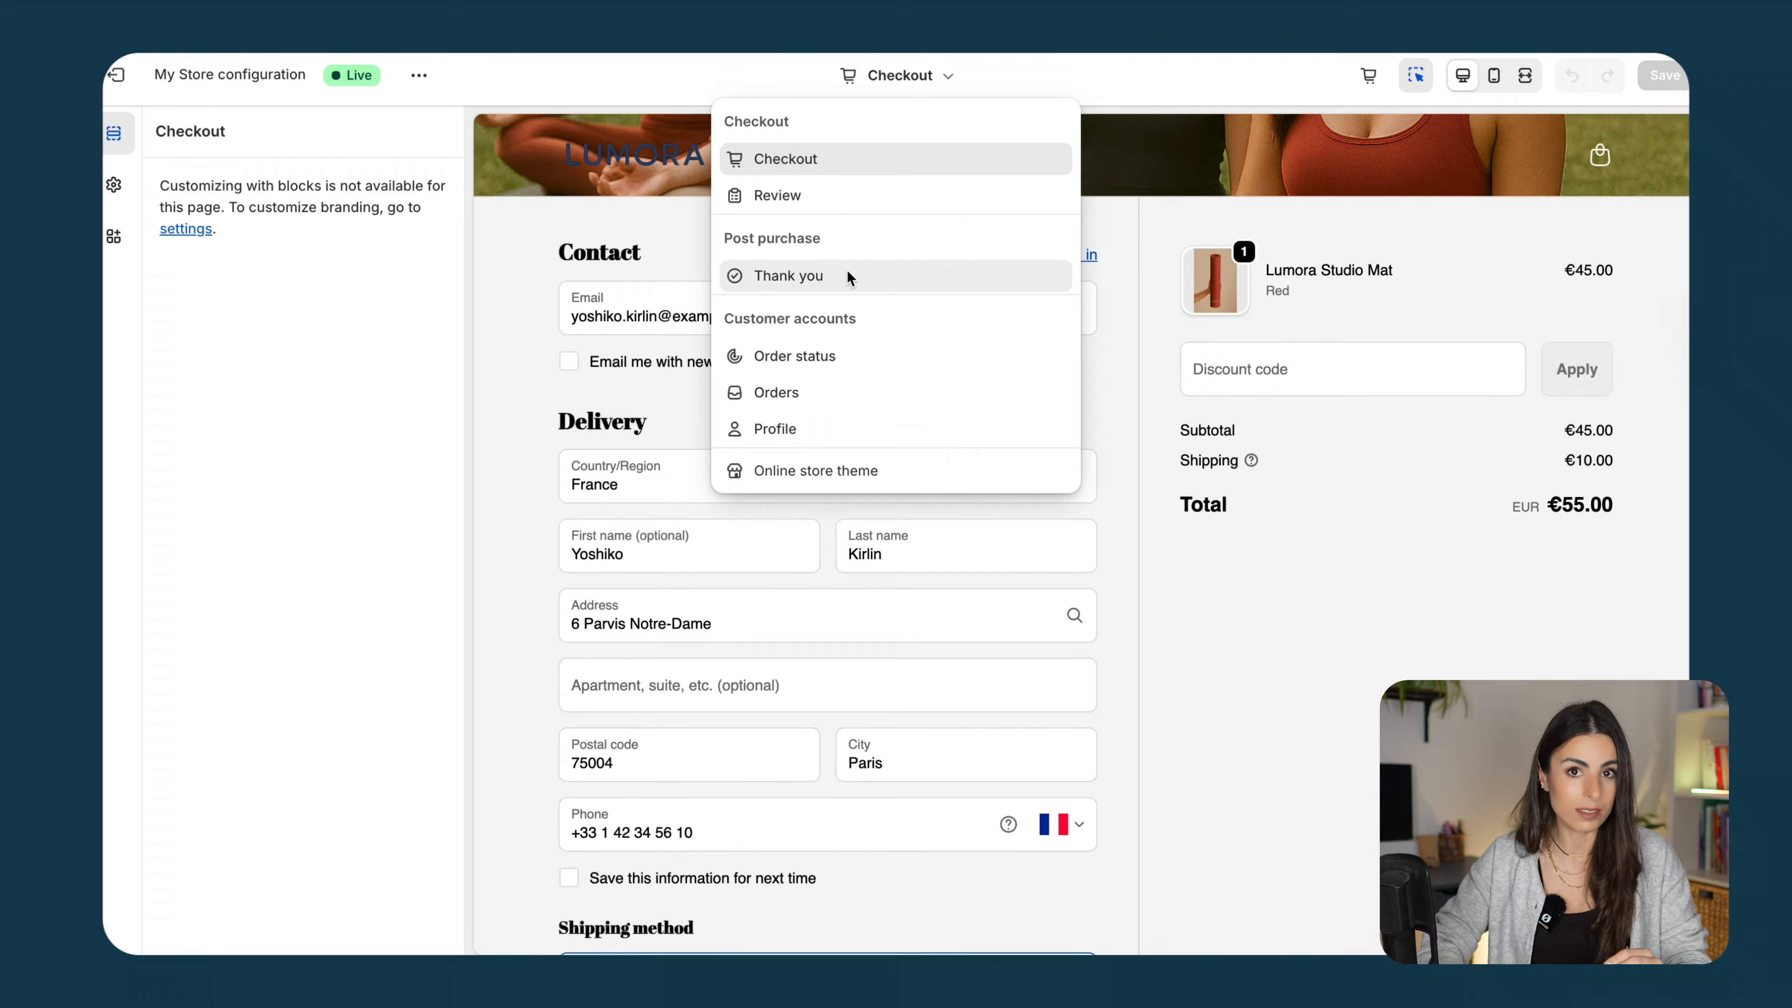
{"action": "left_click", "coordinate": [848, 275]}
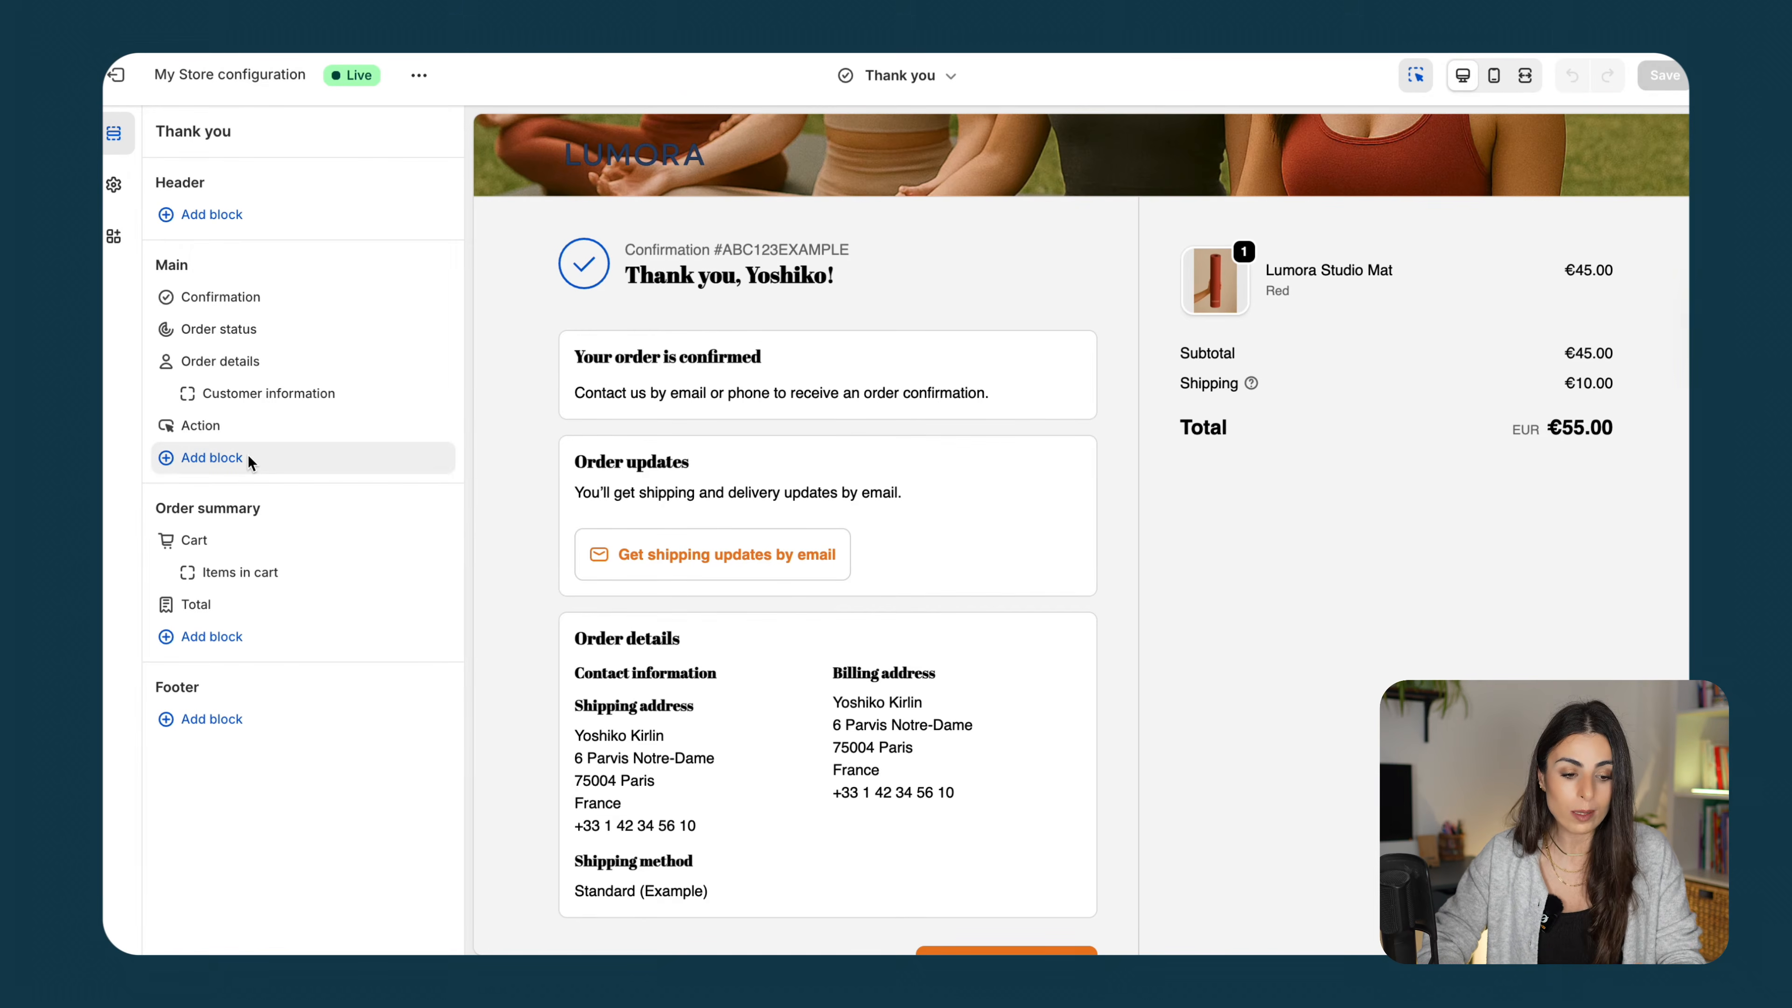
Add the Judge.me Referrals Widget block to the Thank you page's Main section and save the configuration
{"action": "left_click", "coordinate": [301, 457]}
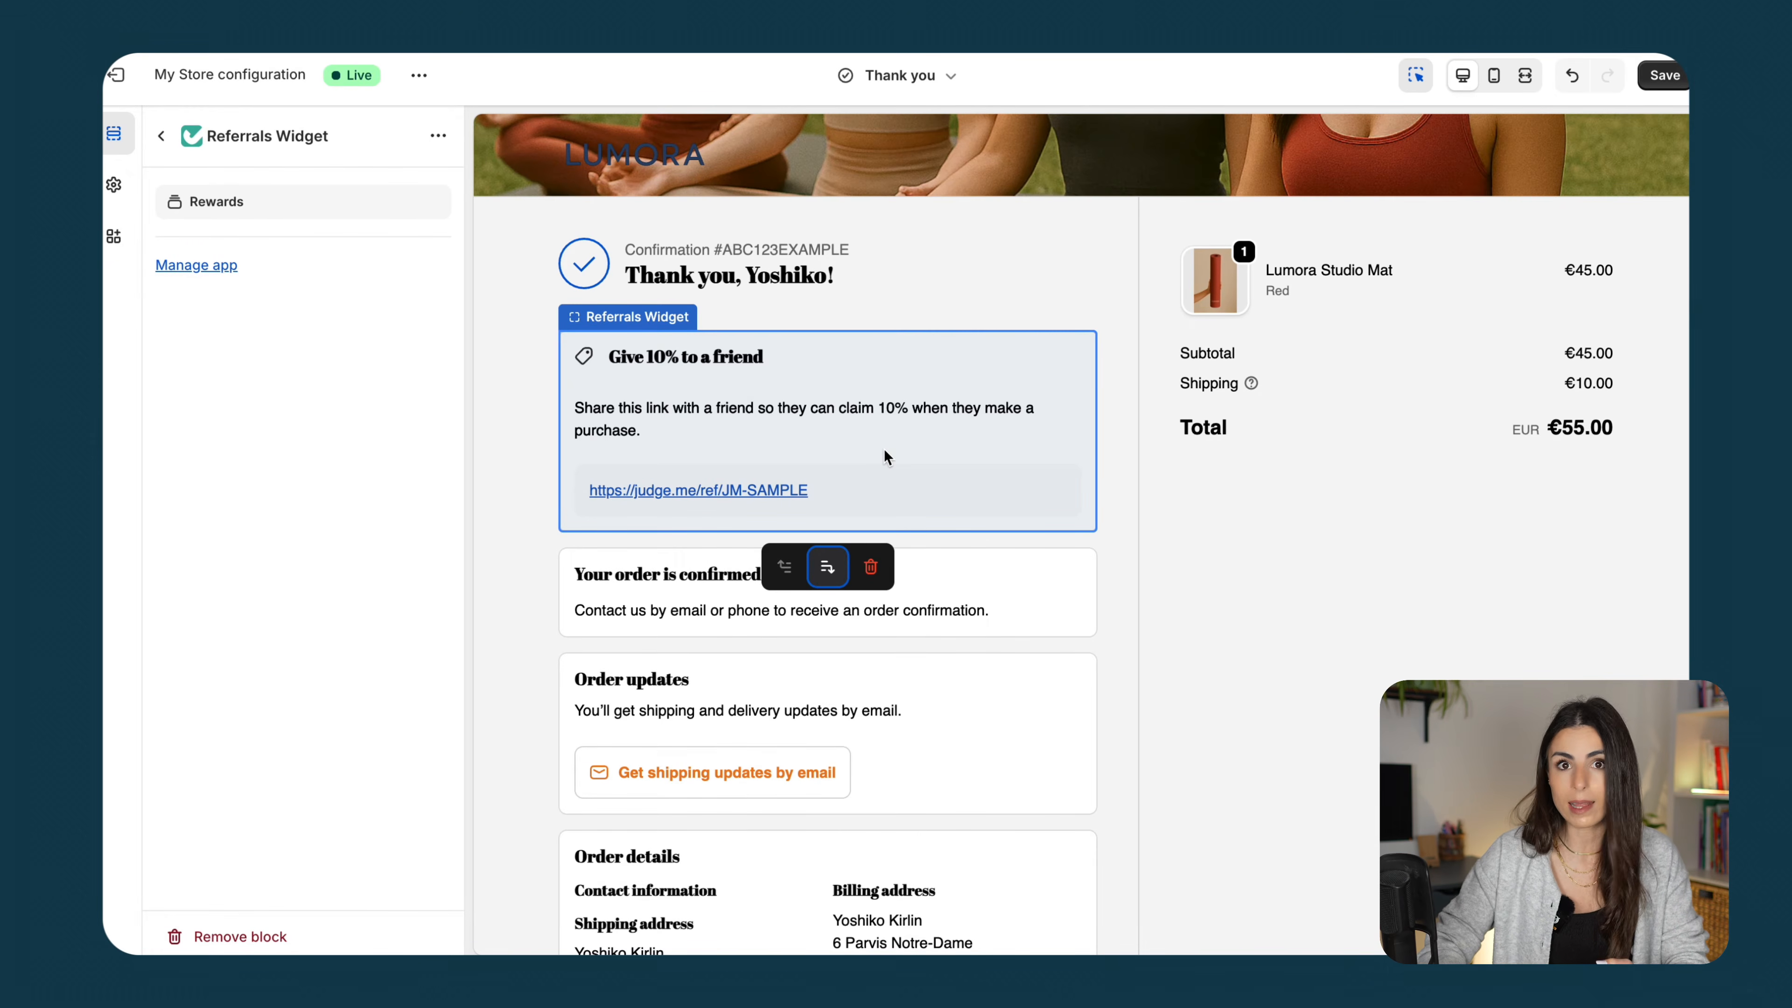
{"action": "left_click", "coordinate": [161, 136]}
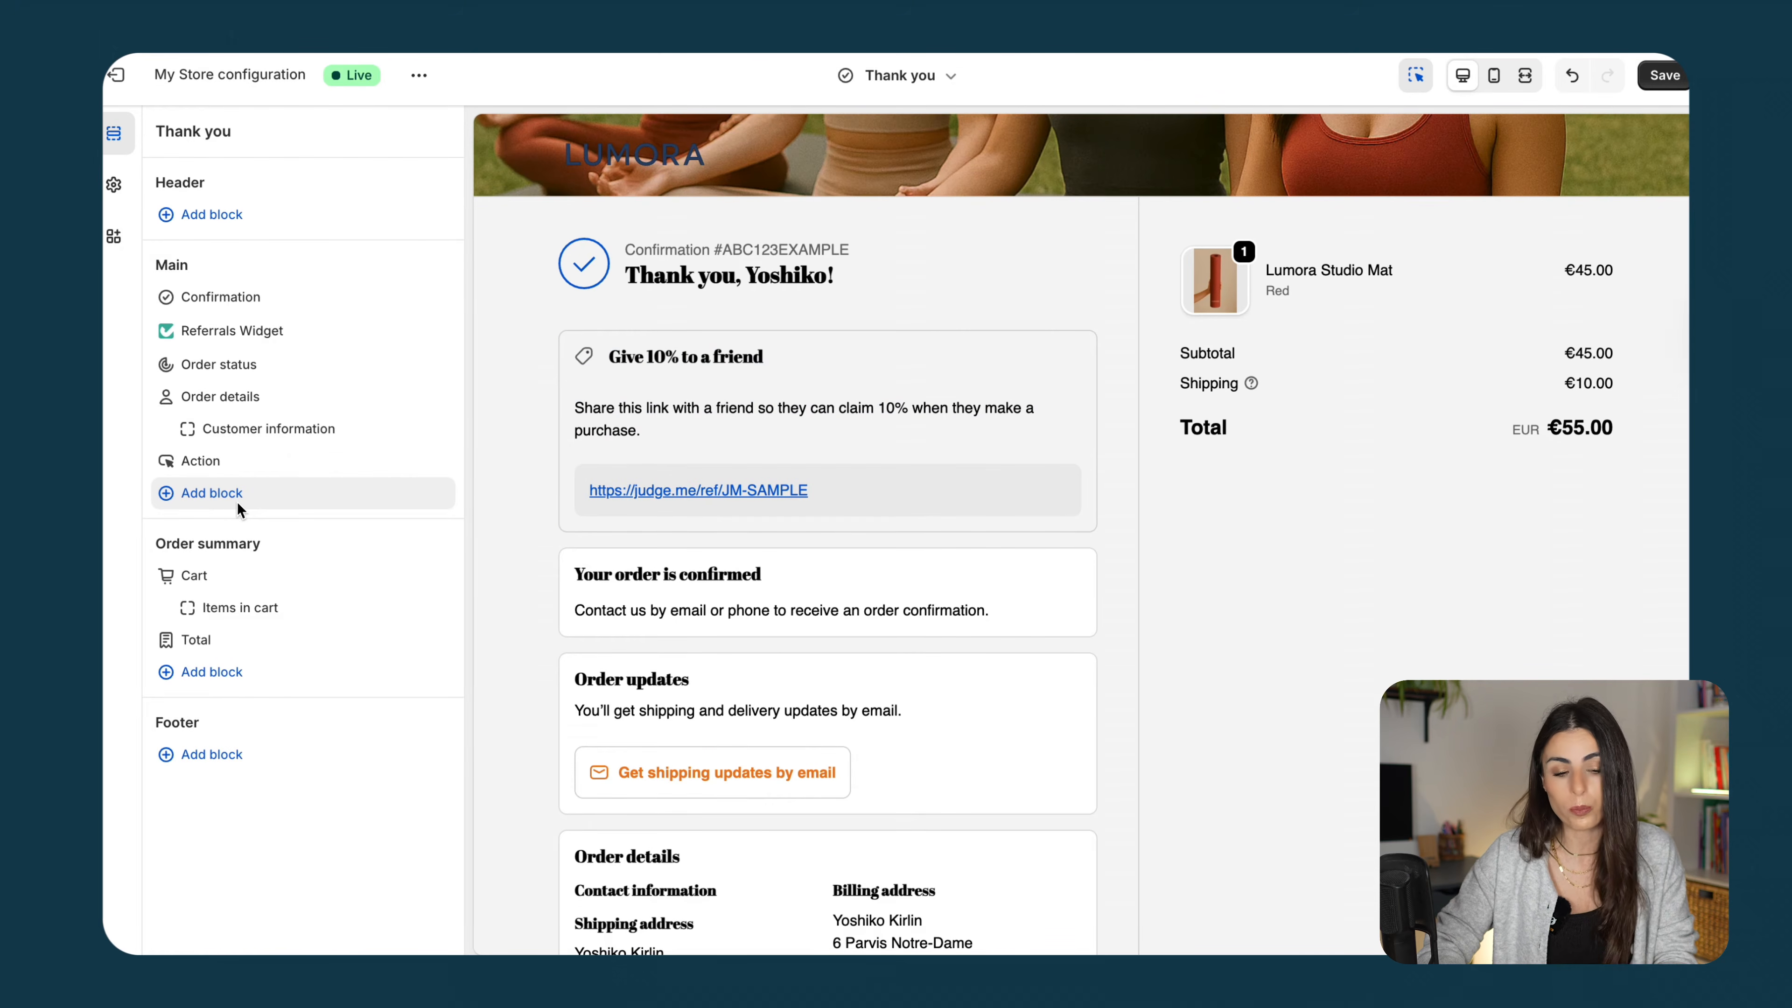
{"action": "left_click", "coordinate": [237, 502]}
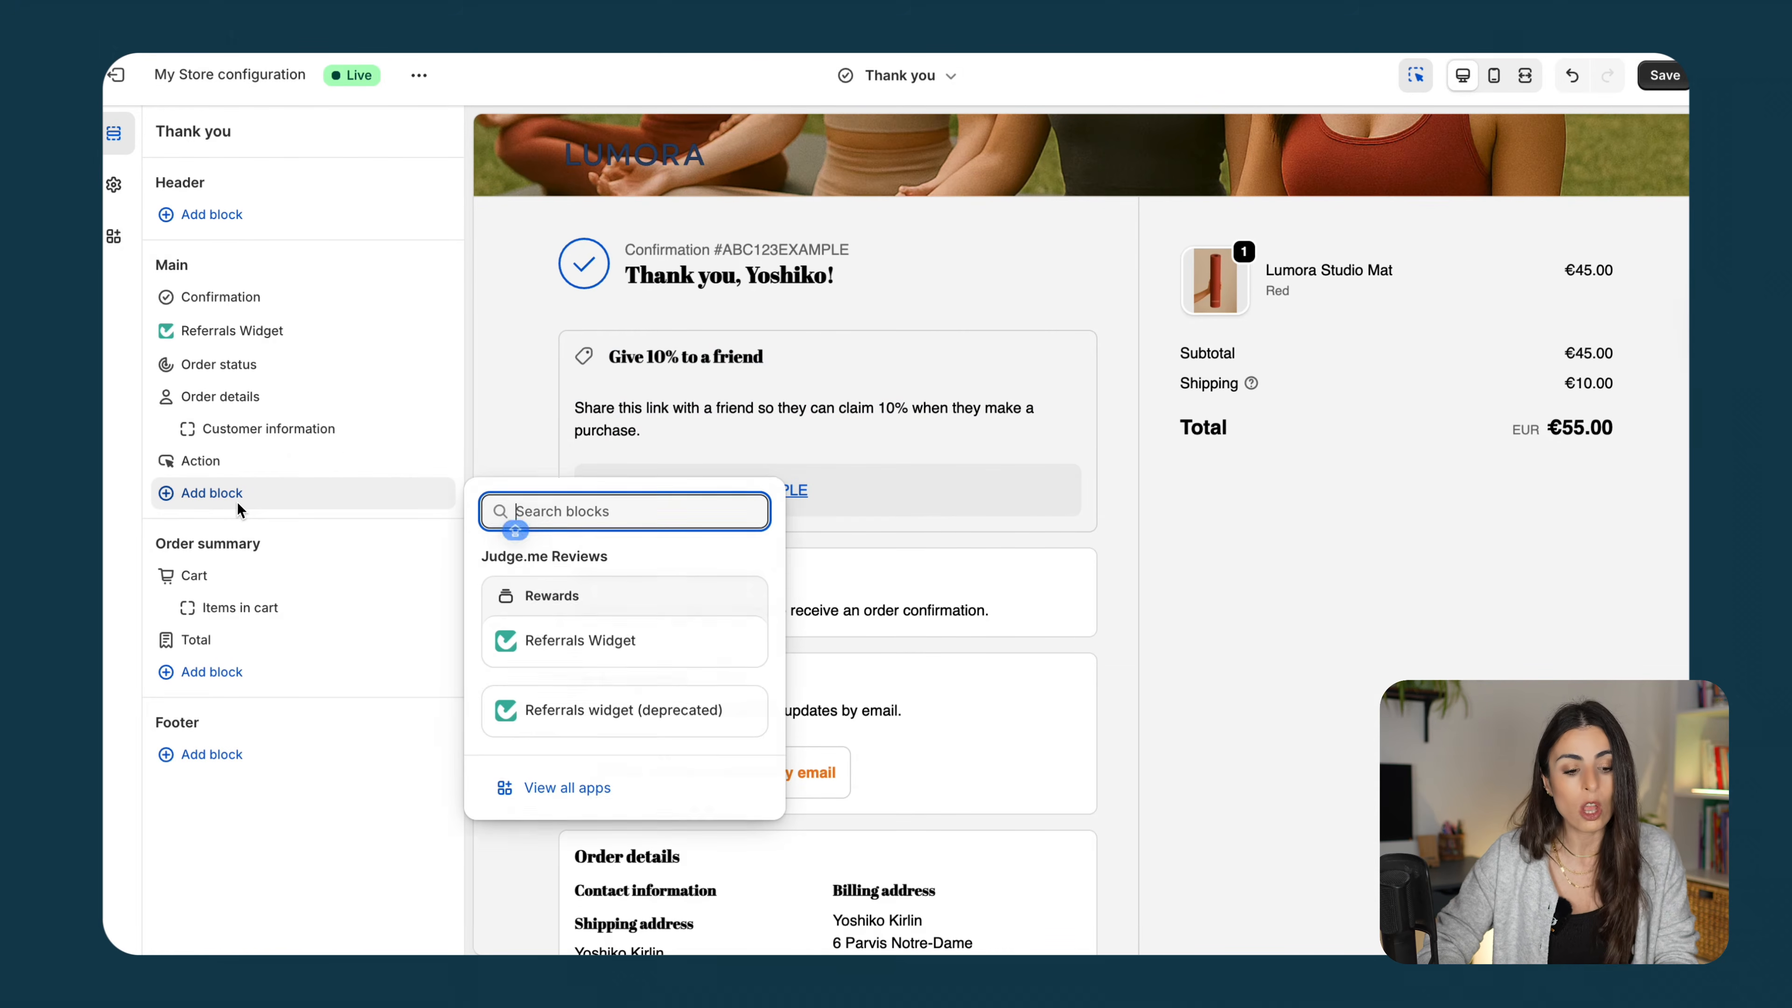
{"action": "left_click", "coordinate": [583, 790]}
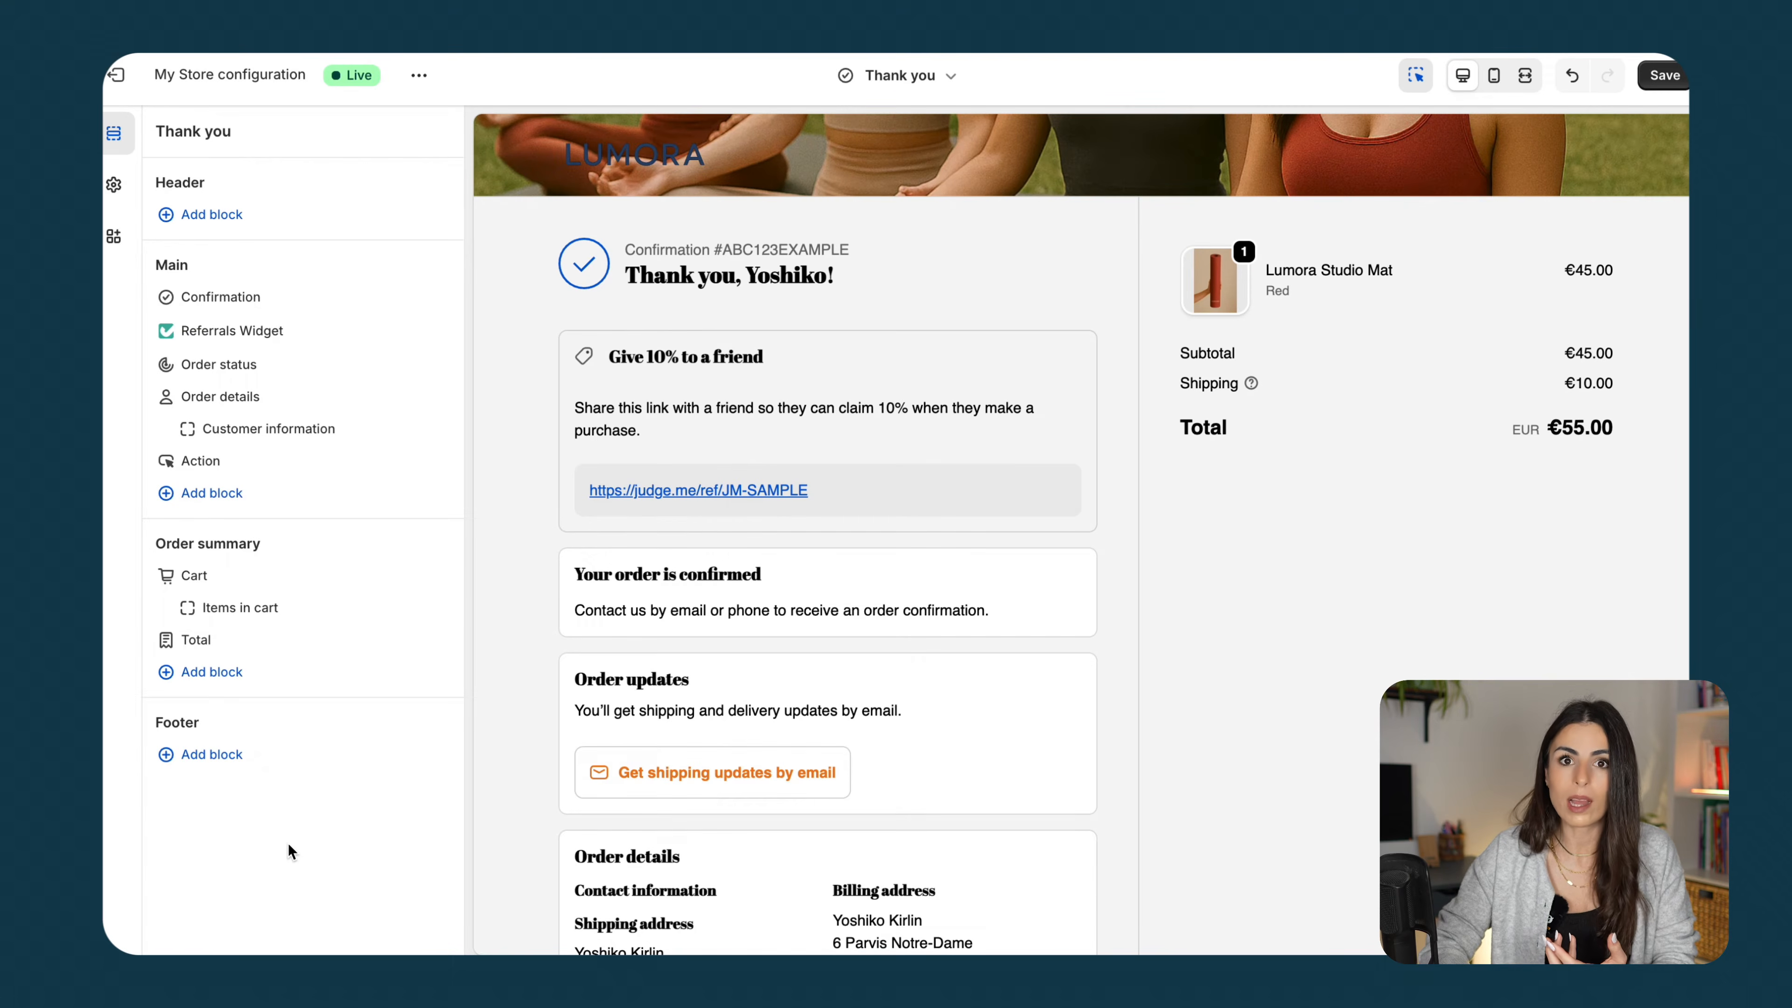
{"action": "left_click", "coordinate": [248, 498]}
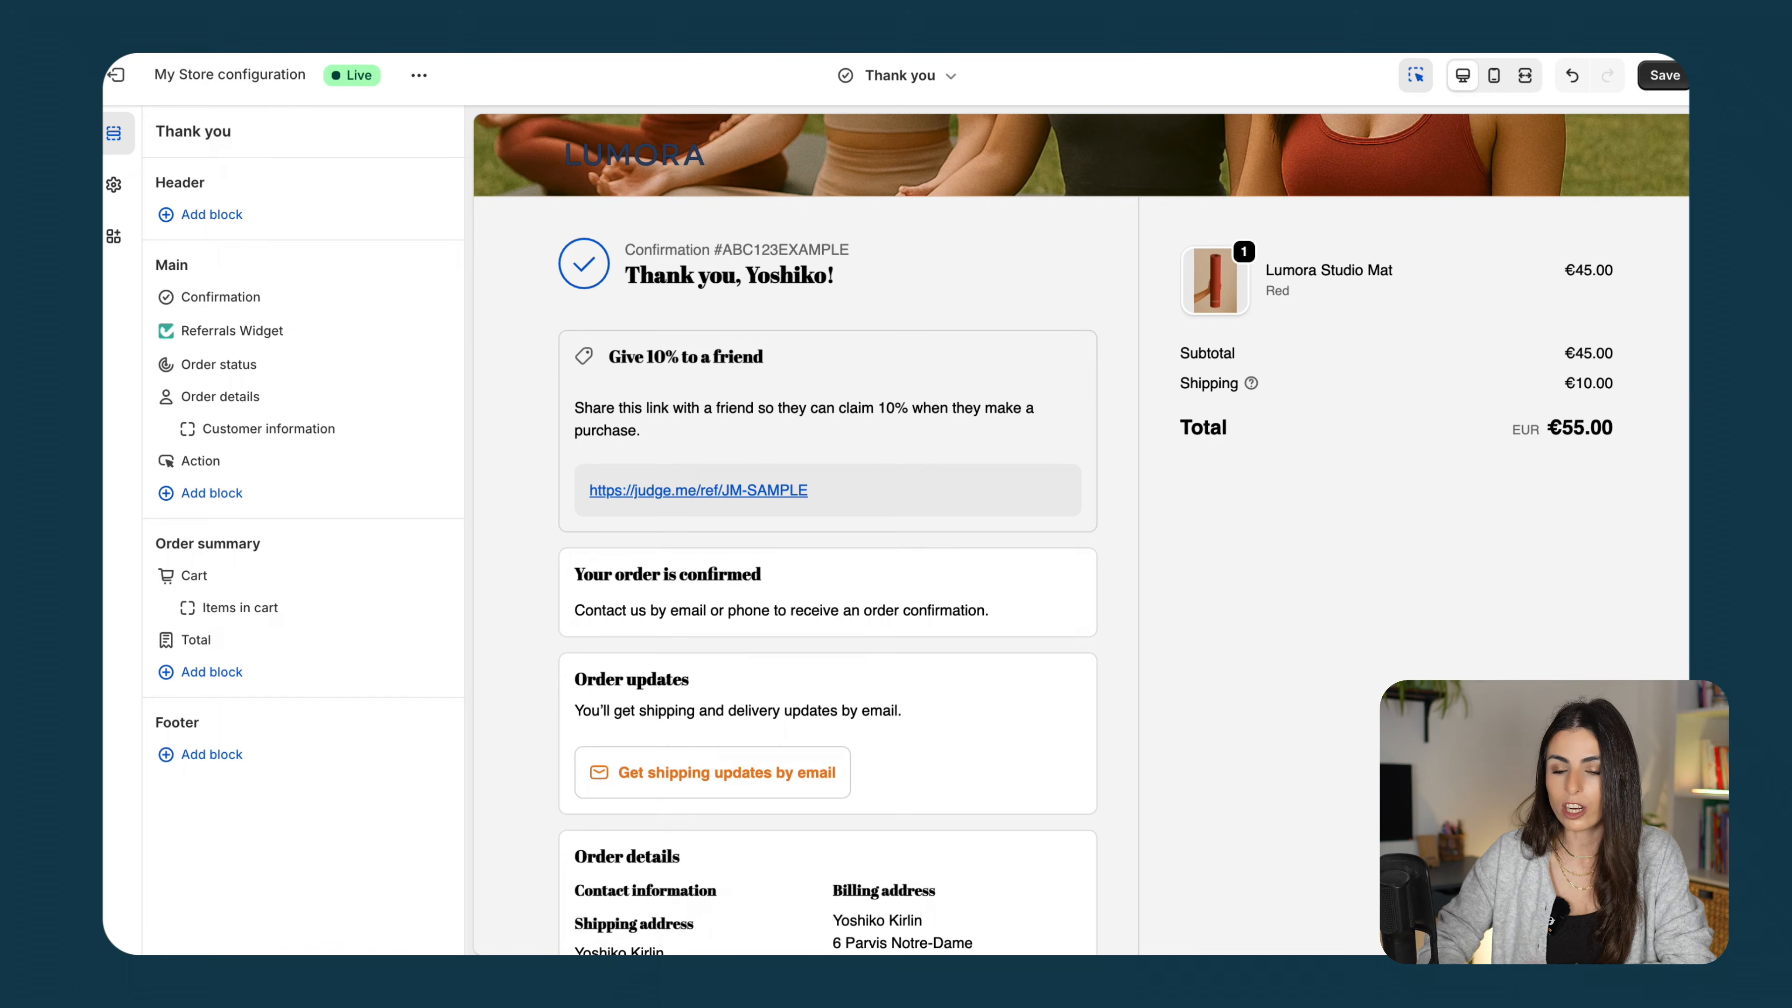
{"action": "left_click", "coordinate": [1663, 74]}
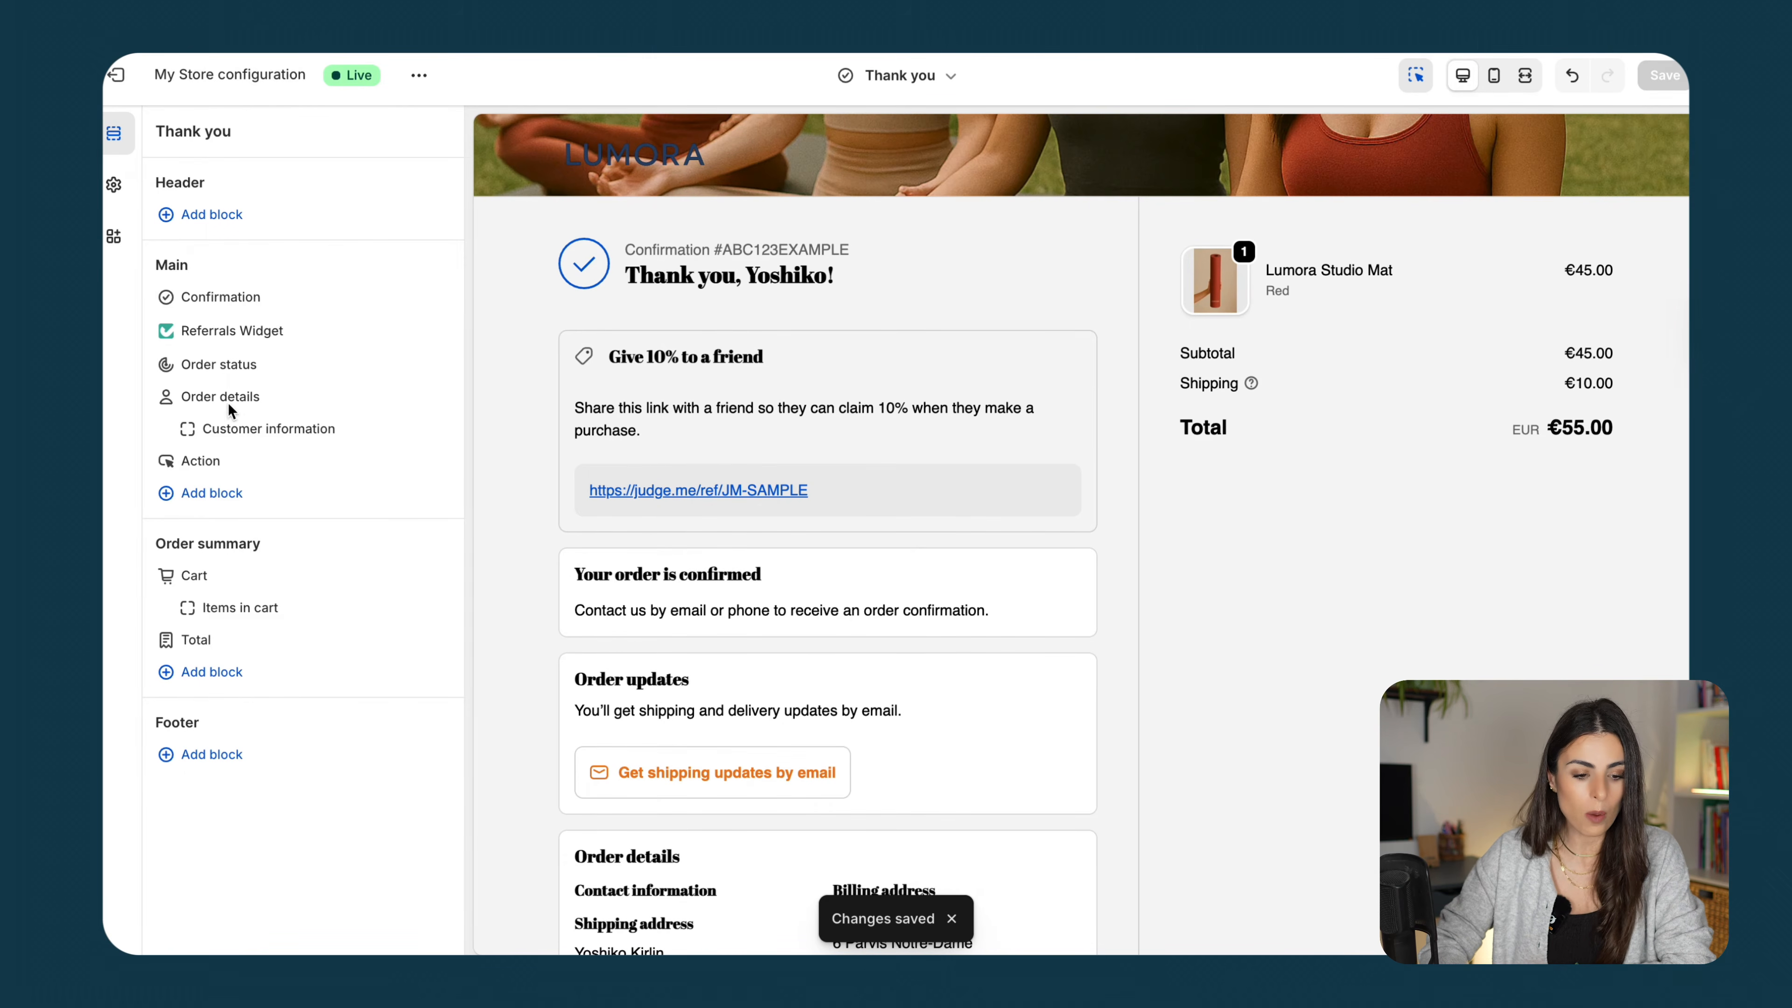
View the blocks available for the Thank you page's Main section and the app blocks listed for the Checkout page
{"action": "left_click", "coordinate": [223, 503]}
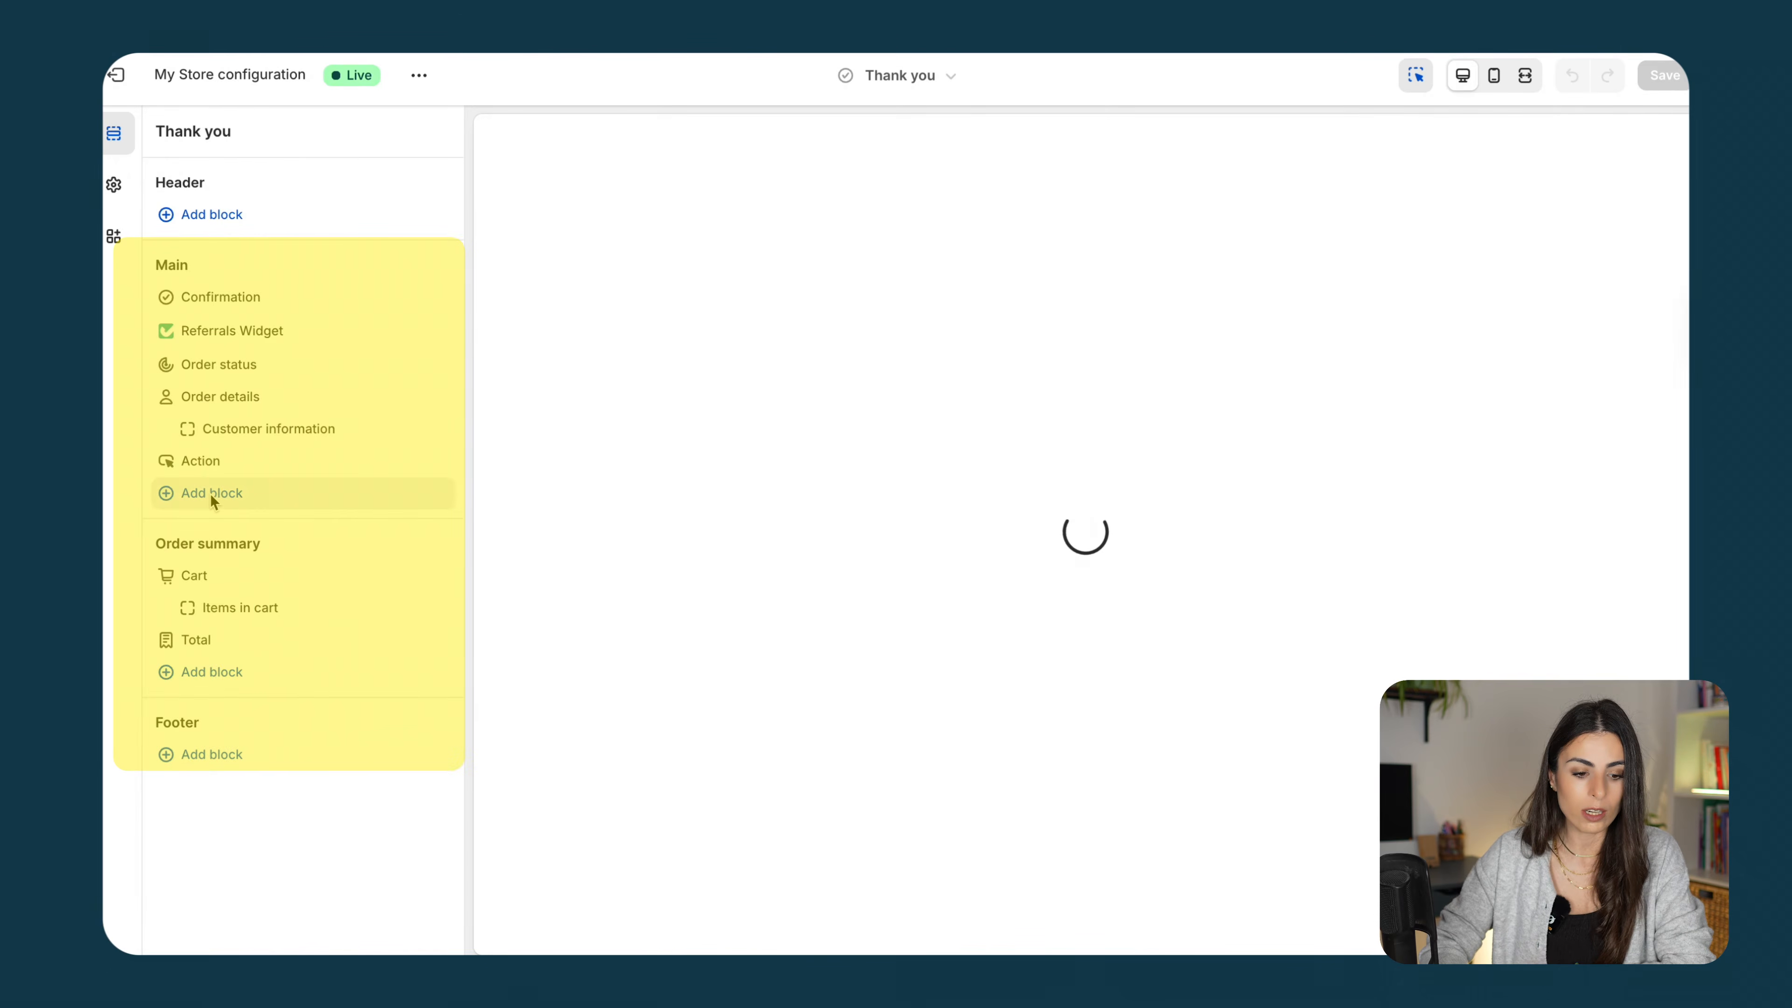
{"action": "left_click", "coordinate": [211, 493]}
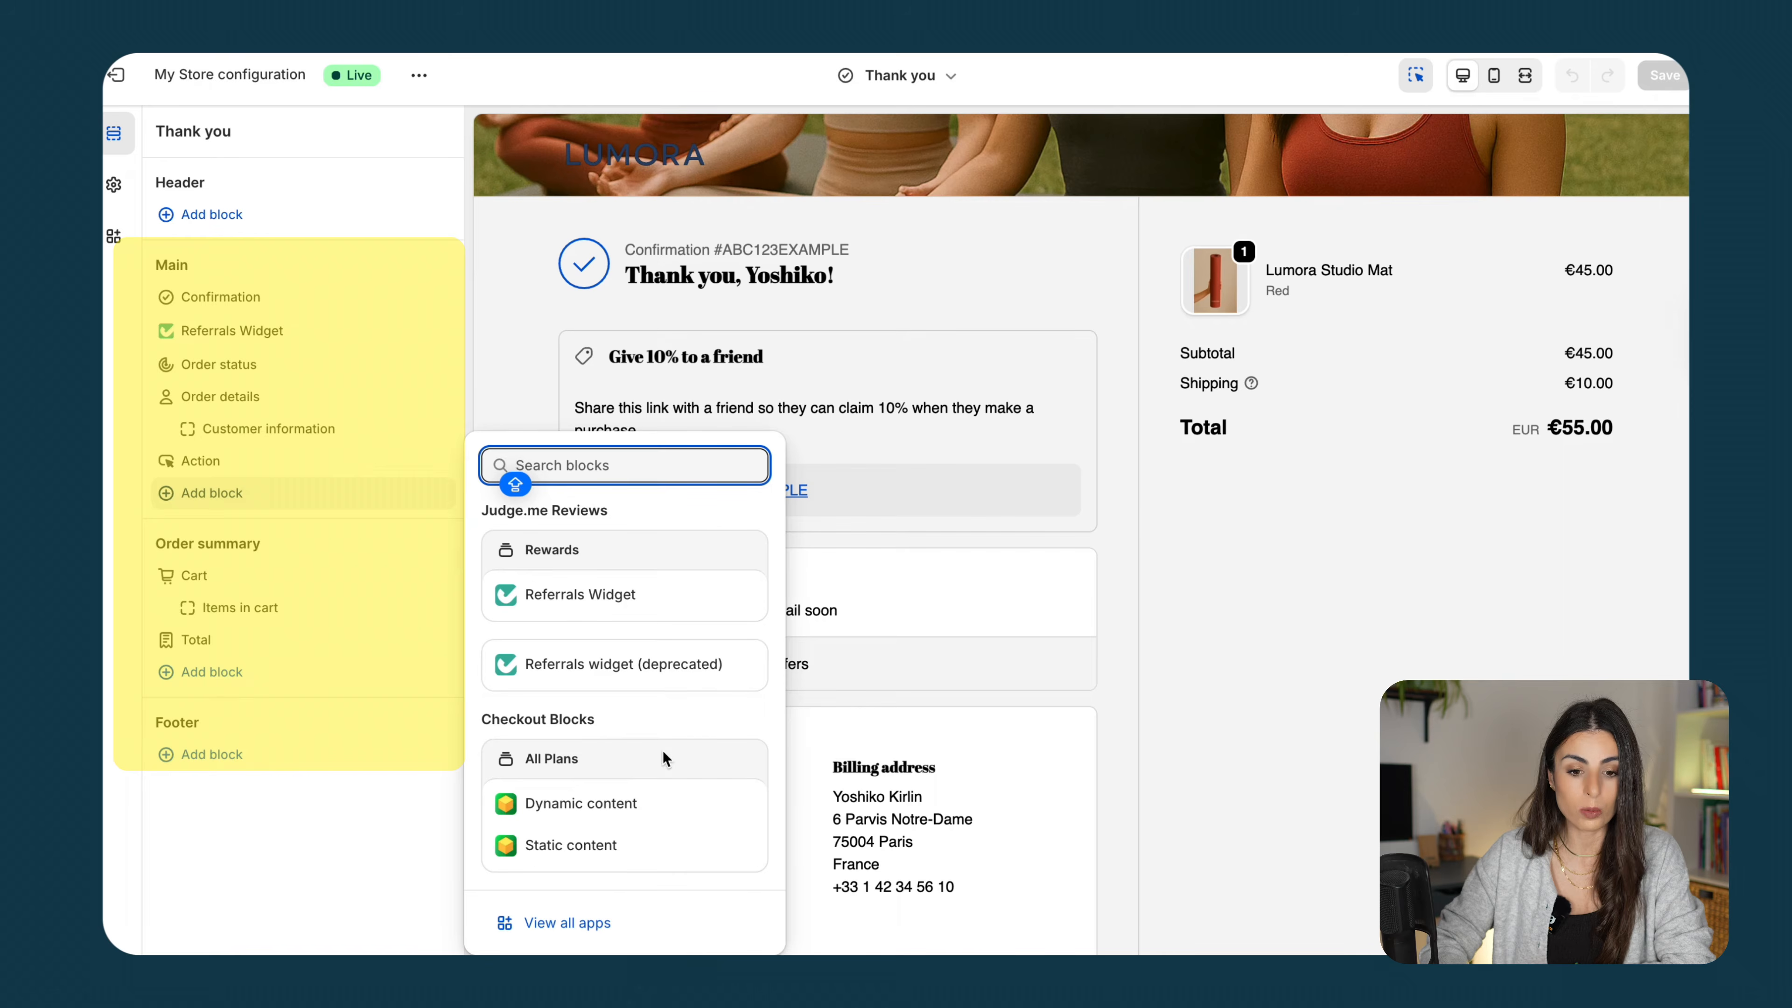
{"action": "left_click", "coordinate": [883, 77]}
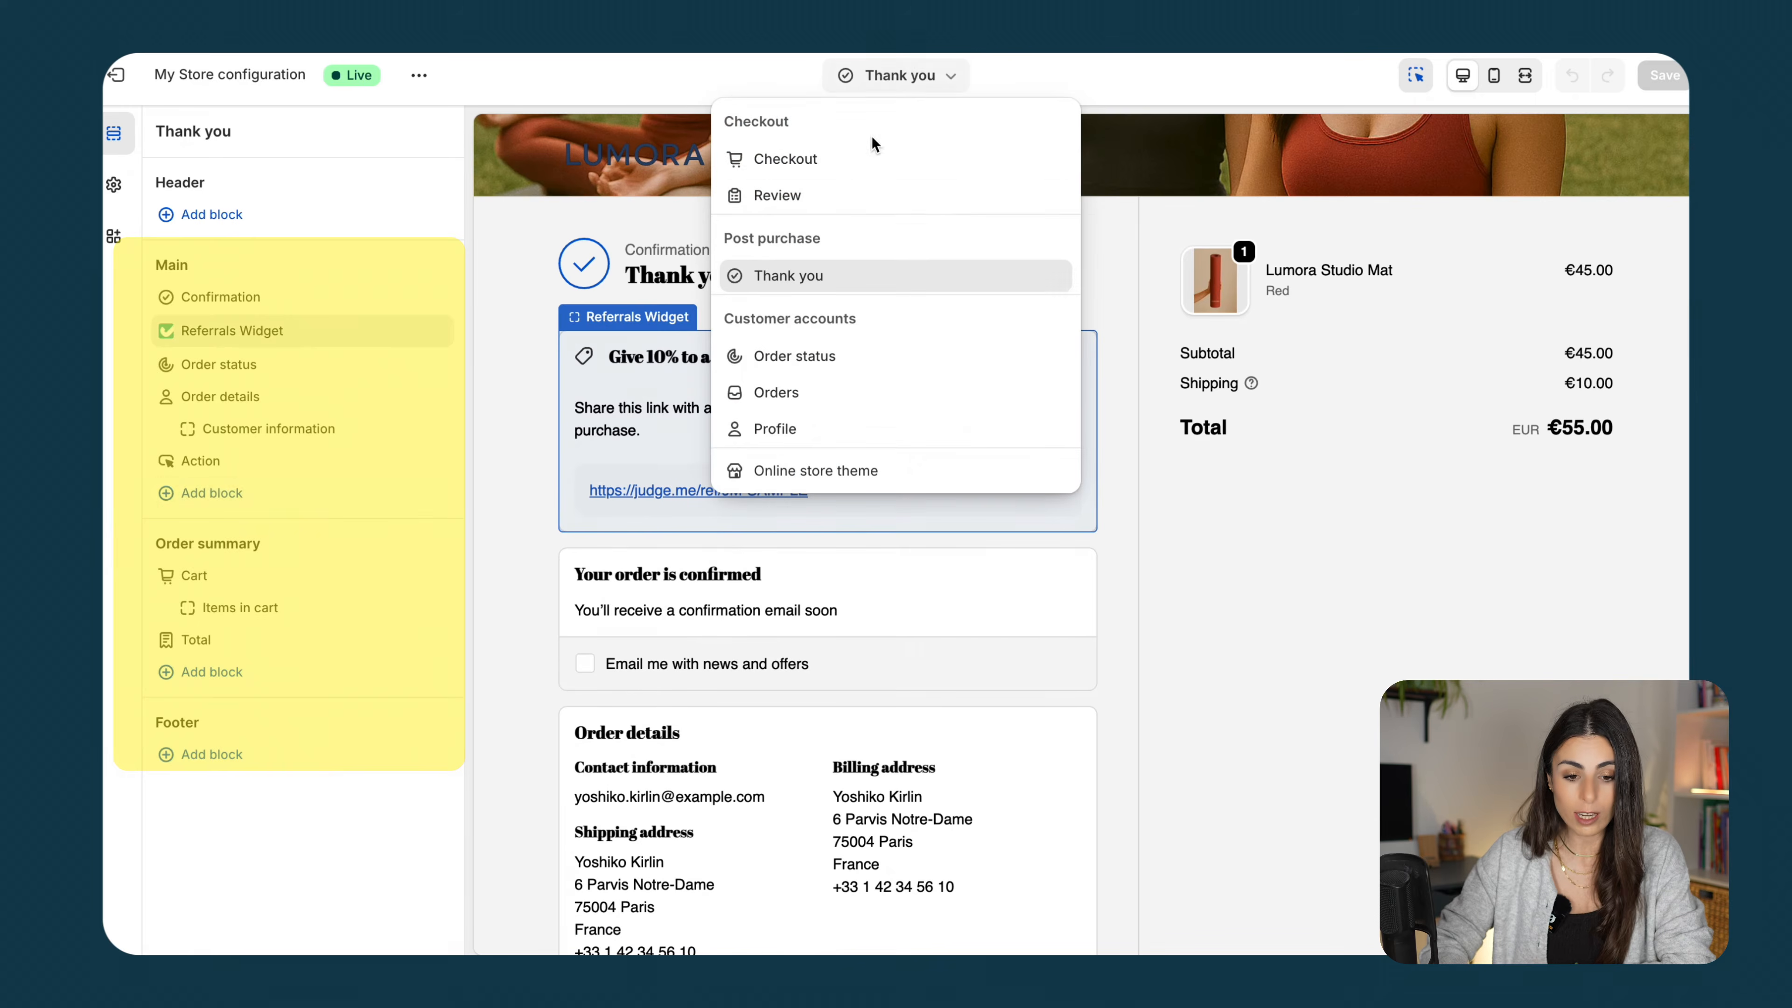
{"action": "left_click", "coordinate": [846, 159]}
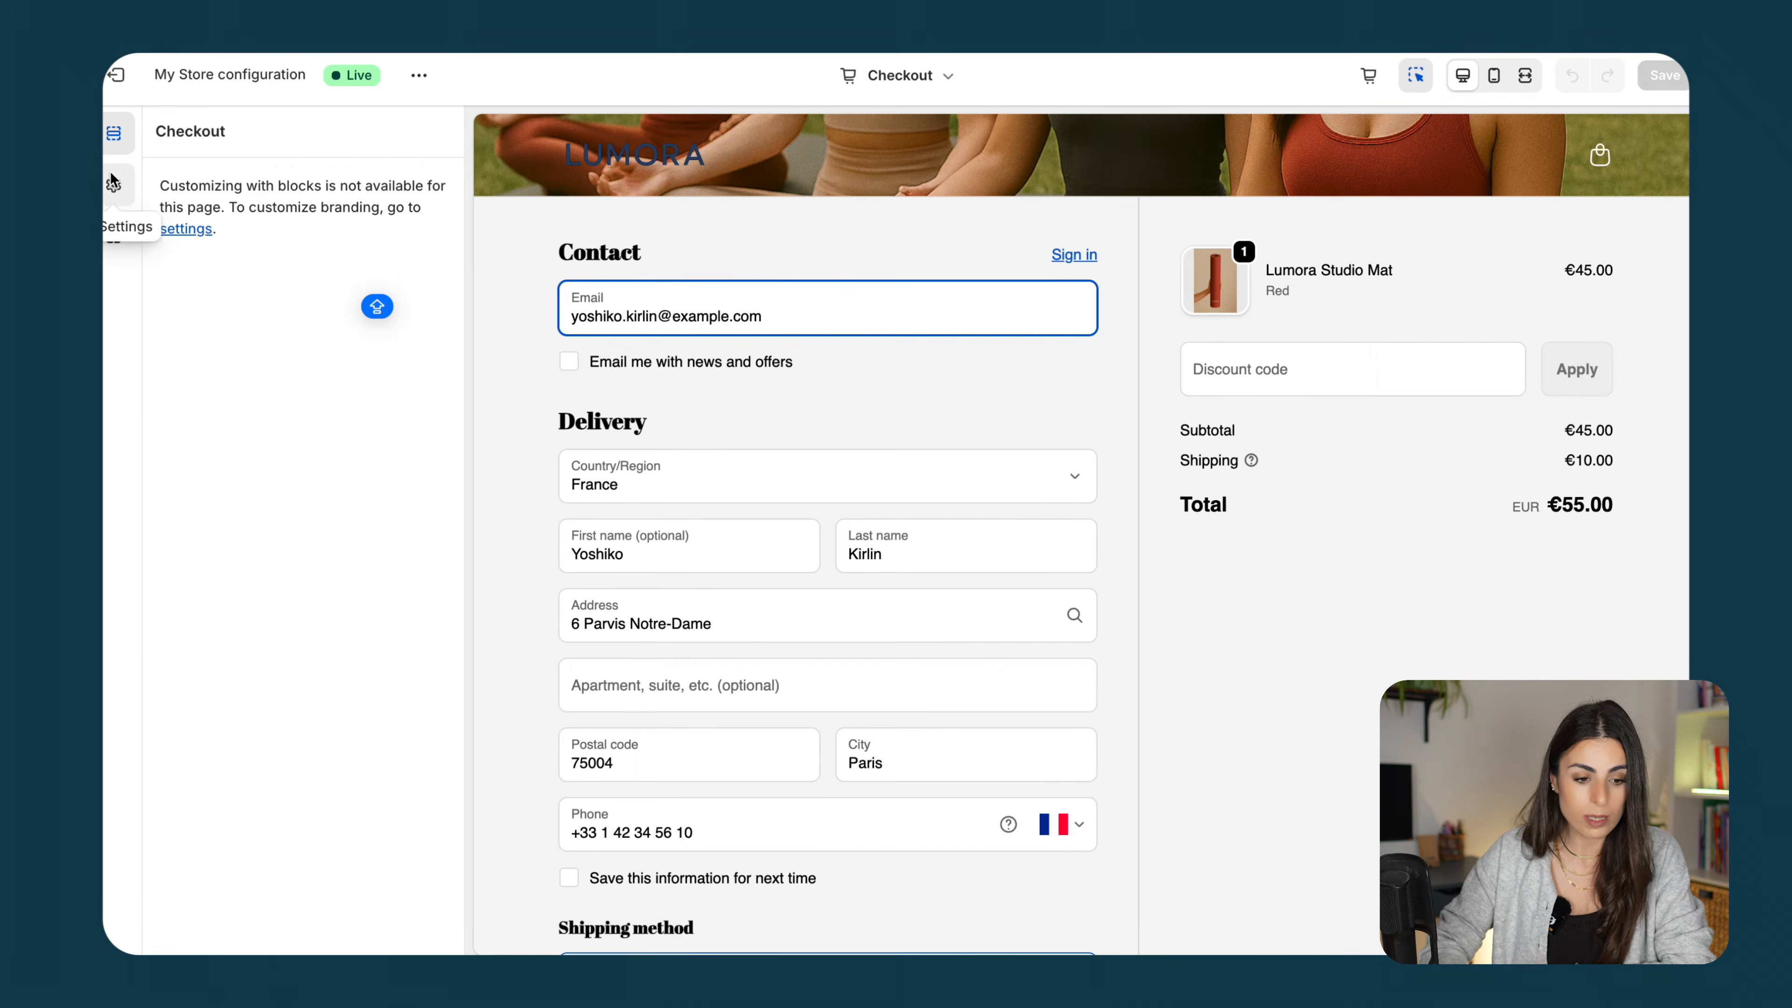
{"action": "left_click", "coordinate": [113, 183]}
{"action": "left_click", "coordinate": [114, 236]}
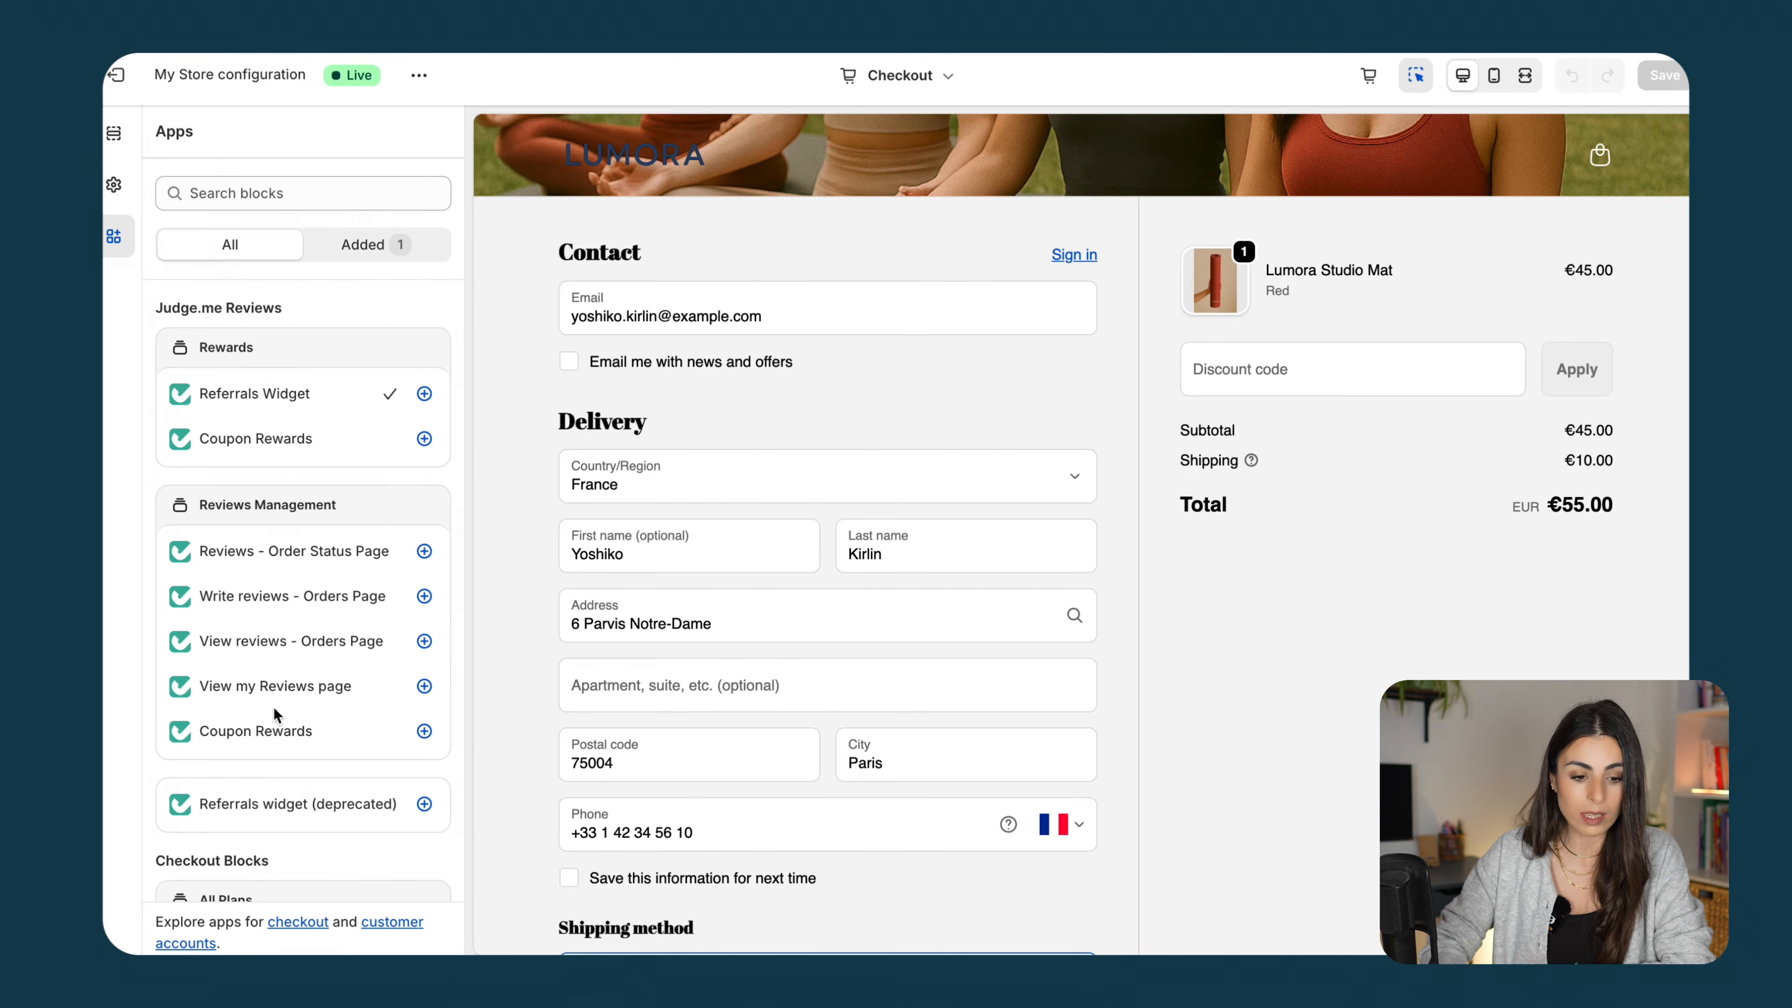
Check which pages the Referrals Widget, Dynamic content and Line item edit blocks can be added to
{"action": "left_click", "coordinate": [424, 394]}
{"action": "scroll", "coordinate": [378, 509], "scroll_direction": "down", "scroll_amount": 4}
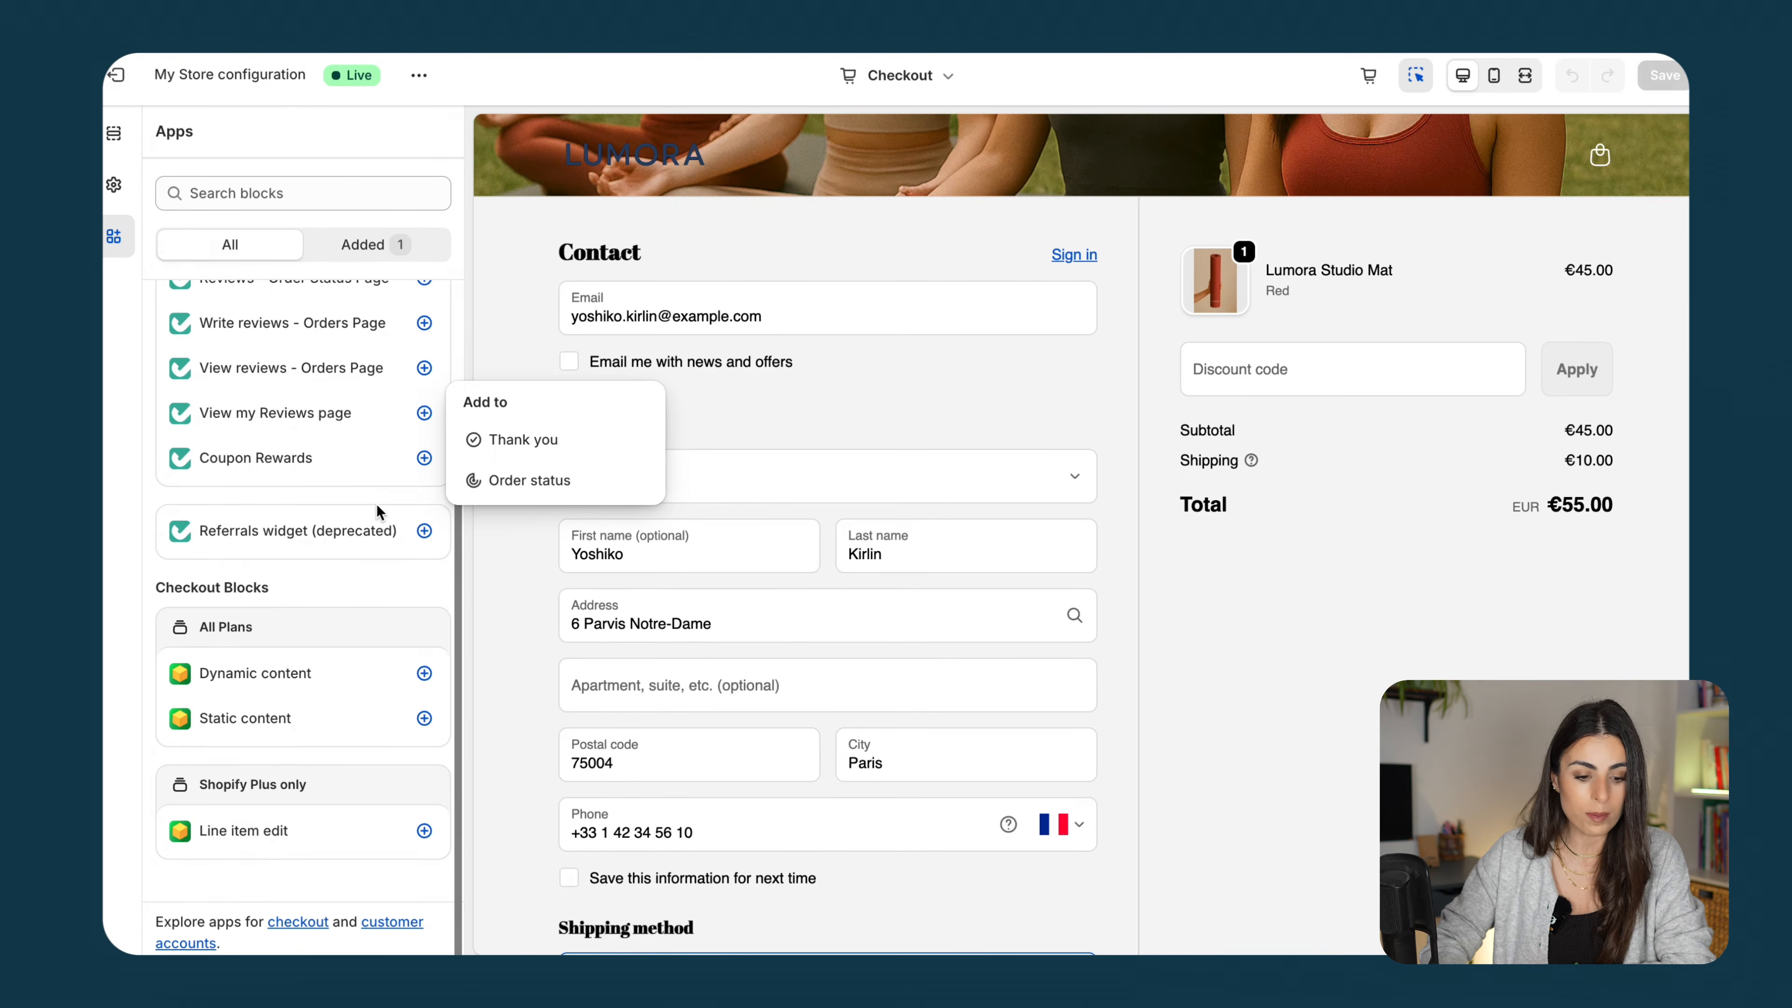
{"action": "left_click", "coordinate": [424, 673]}
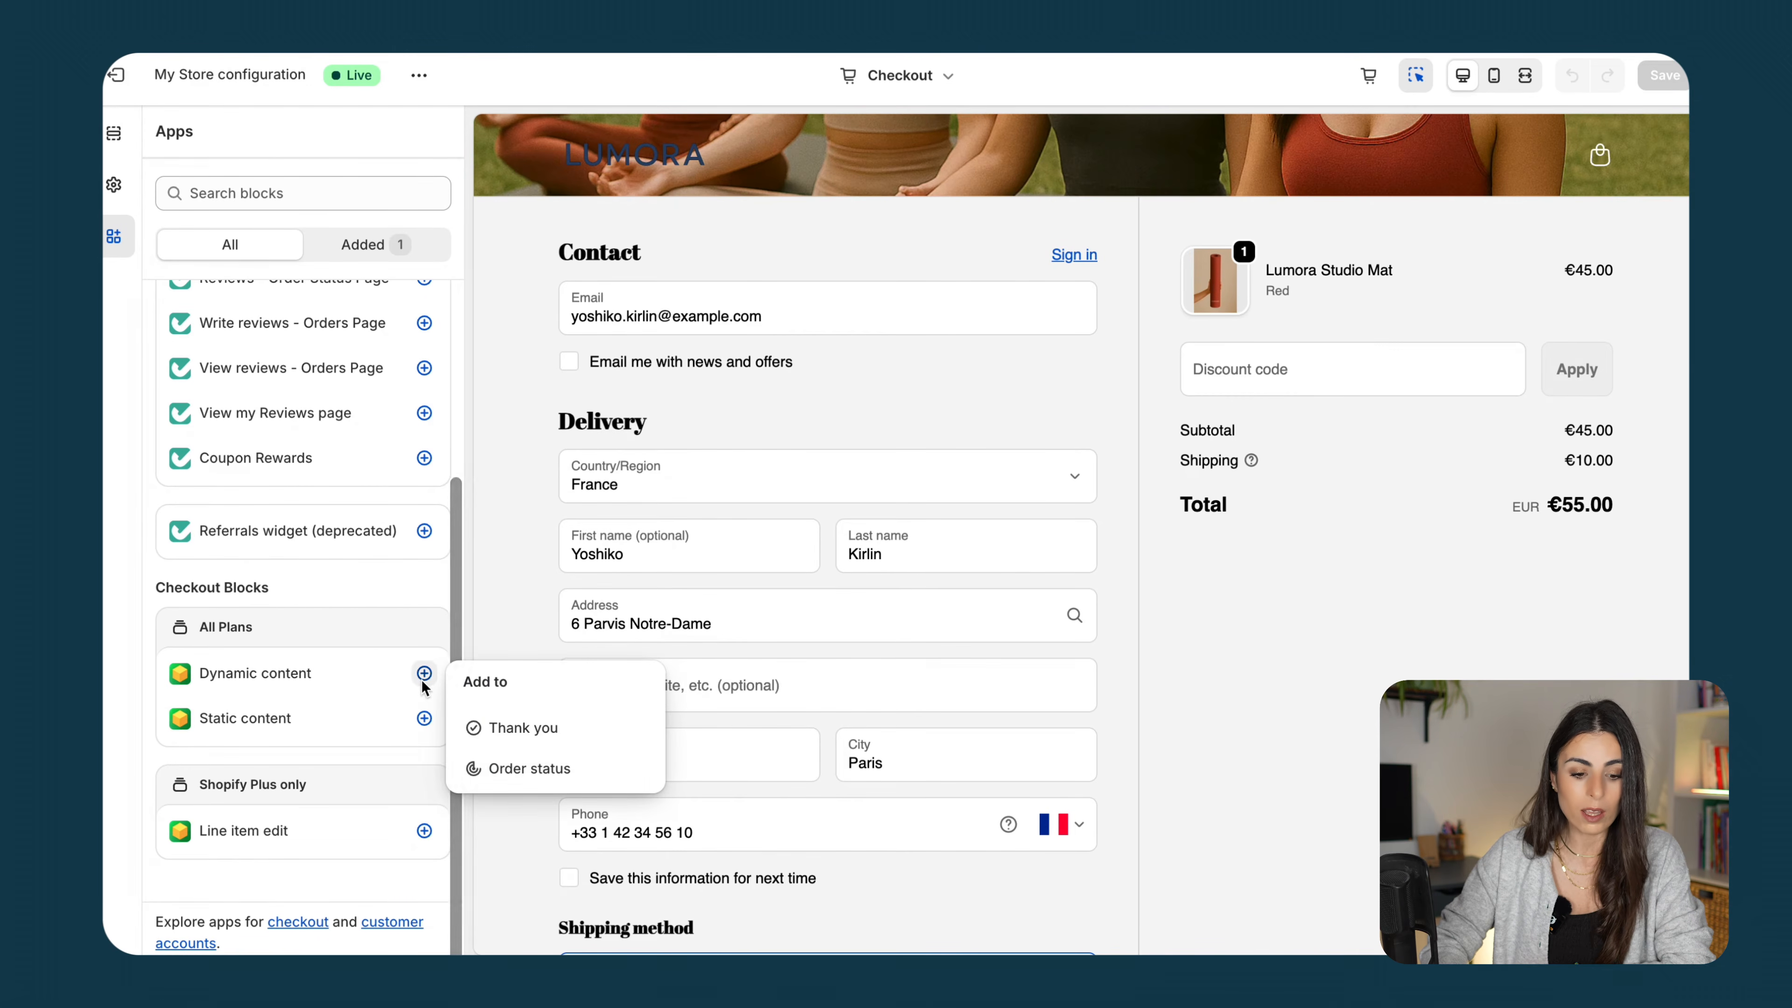
{"action": "left_click", "coordinate": [426, 830]}
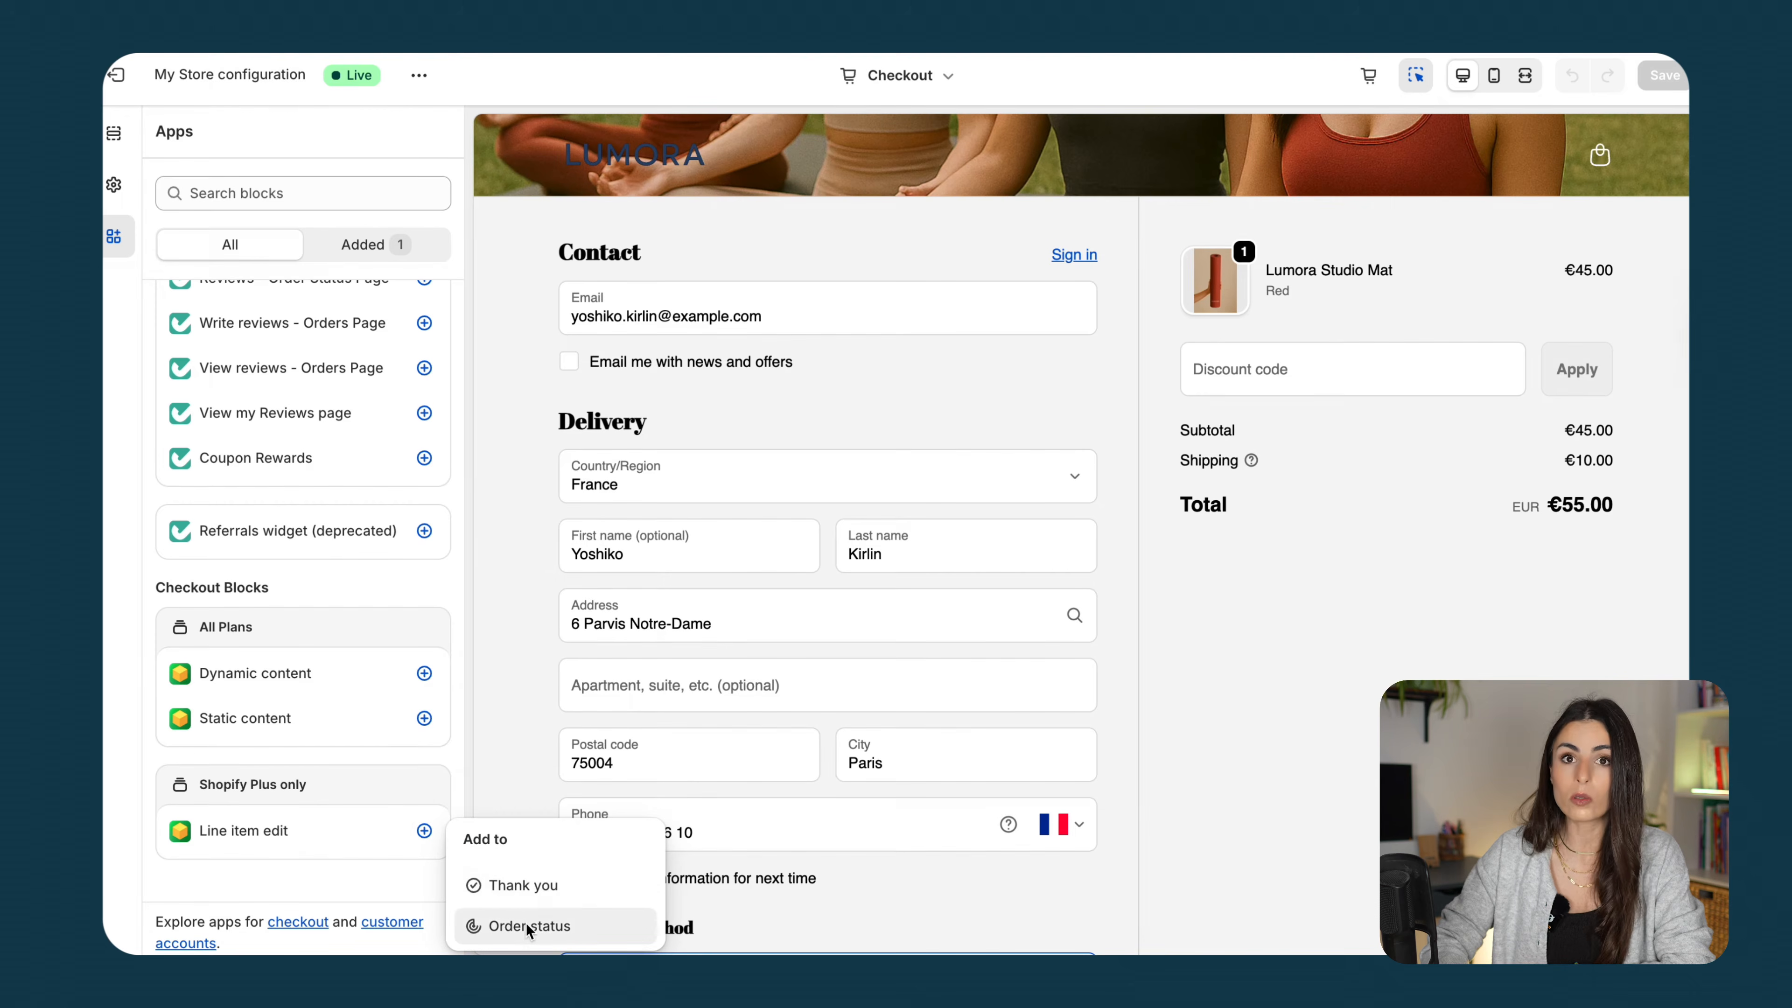
Return to the Thank you page's sections and view the blocks that can be added to Main
{"action": "left_click", "coordinate": [909, 79]}
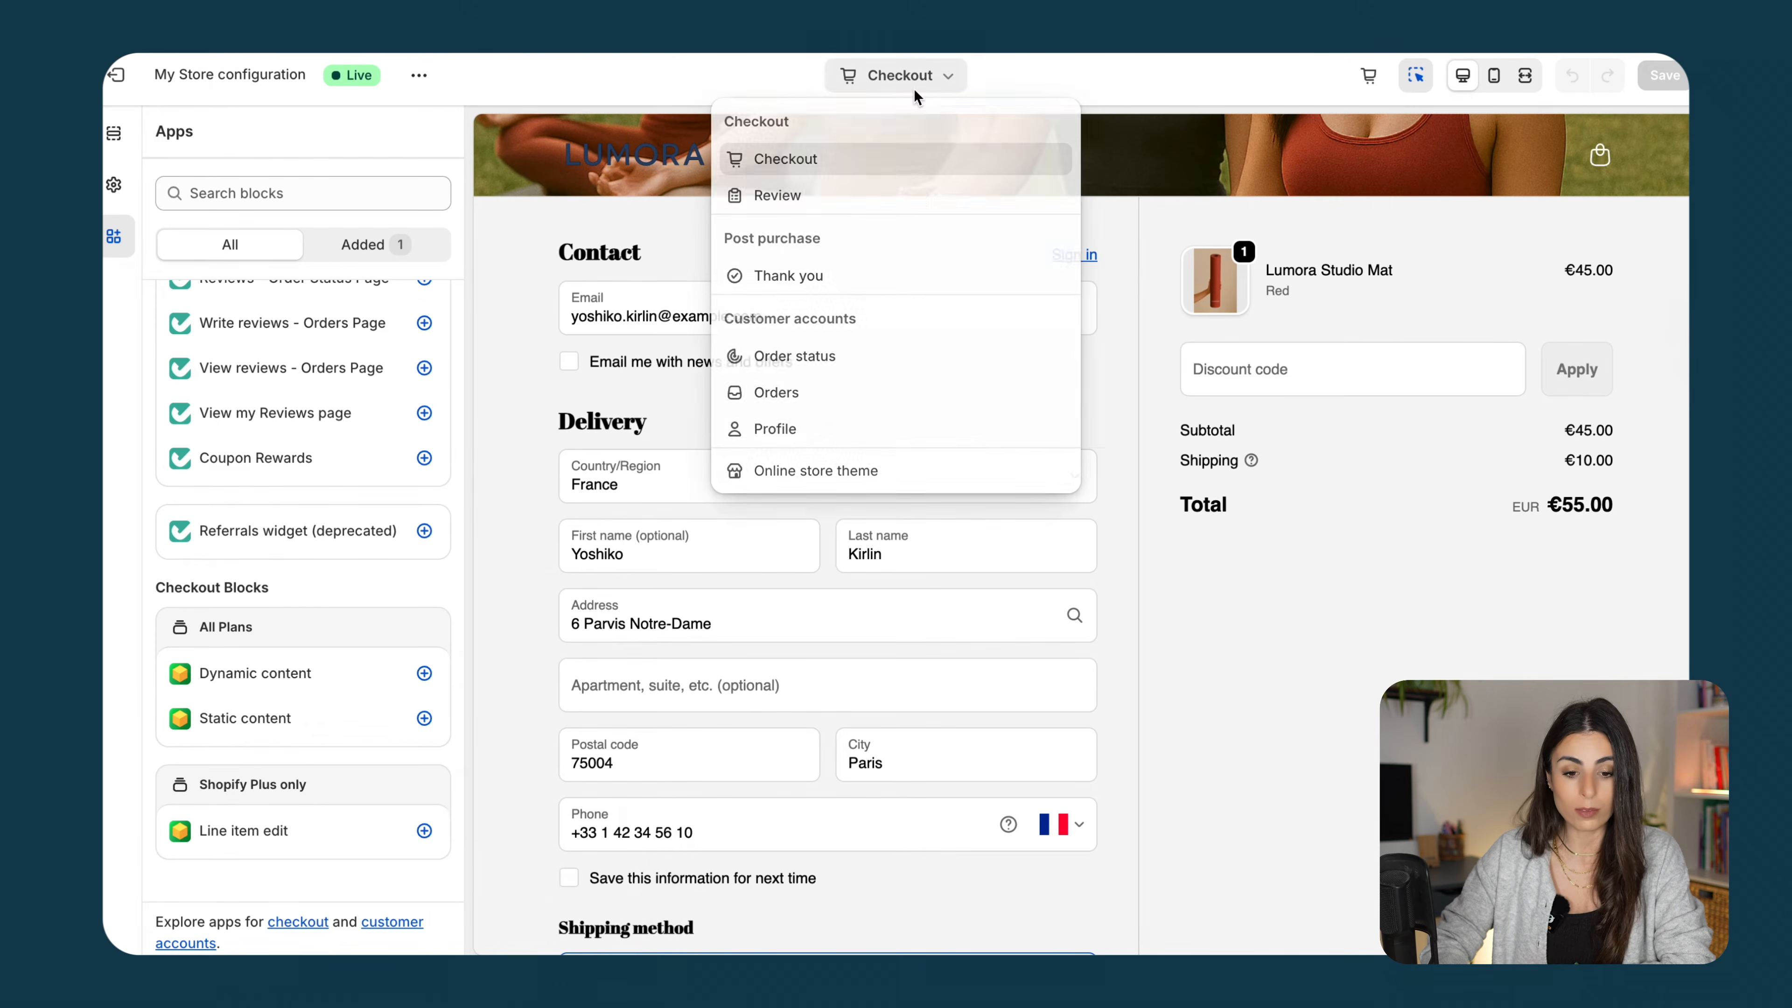
{"action": "left_click", "coordinate": [837, 276]}
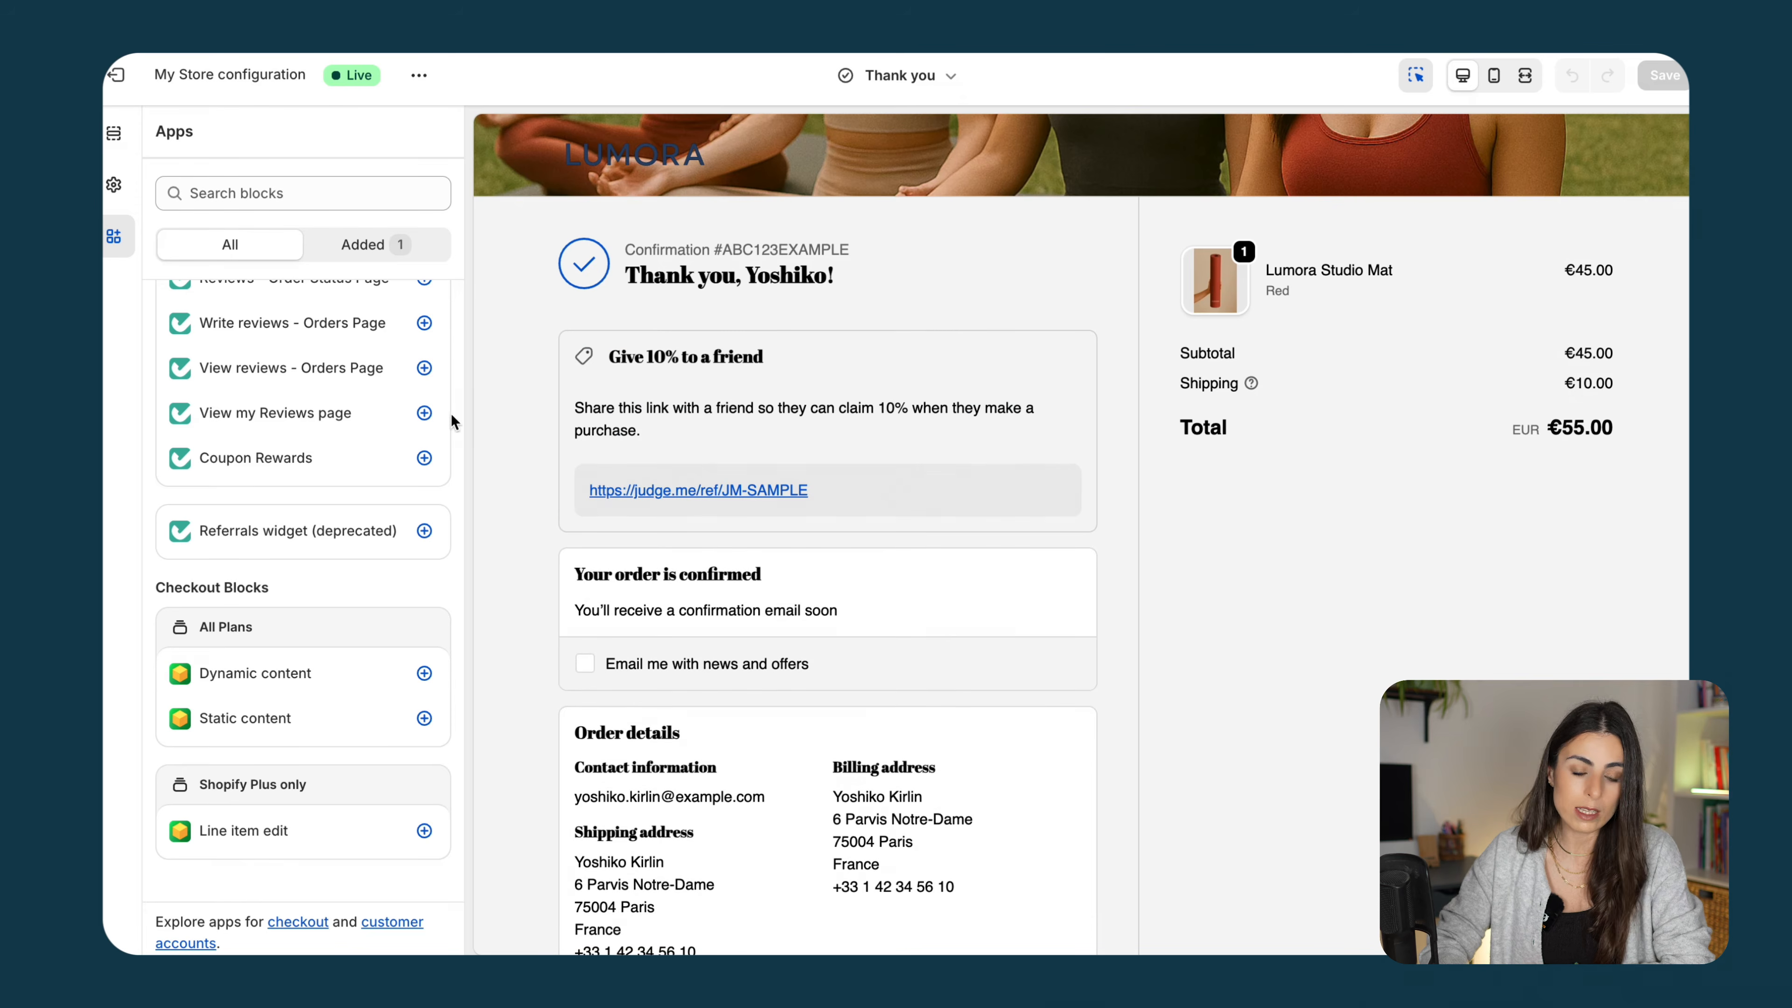
{"action": "left_click", "coordinate": [114, 132]}
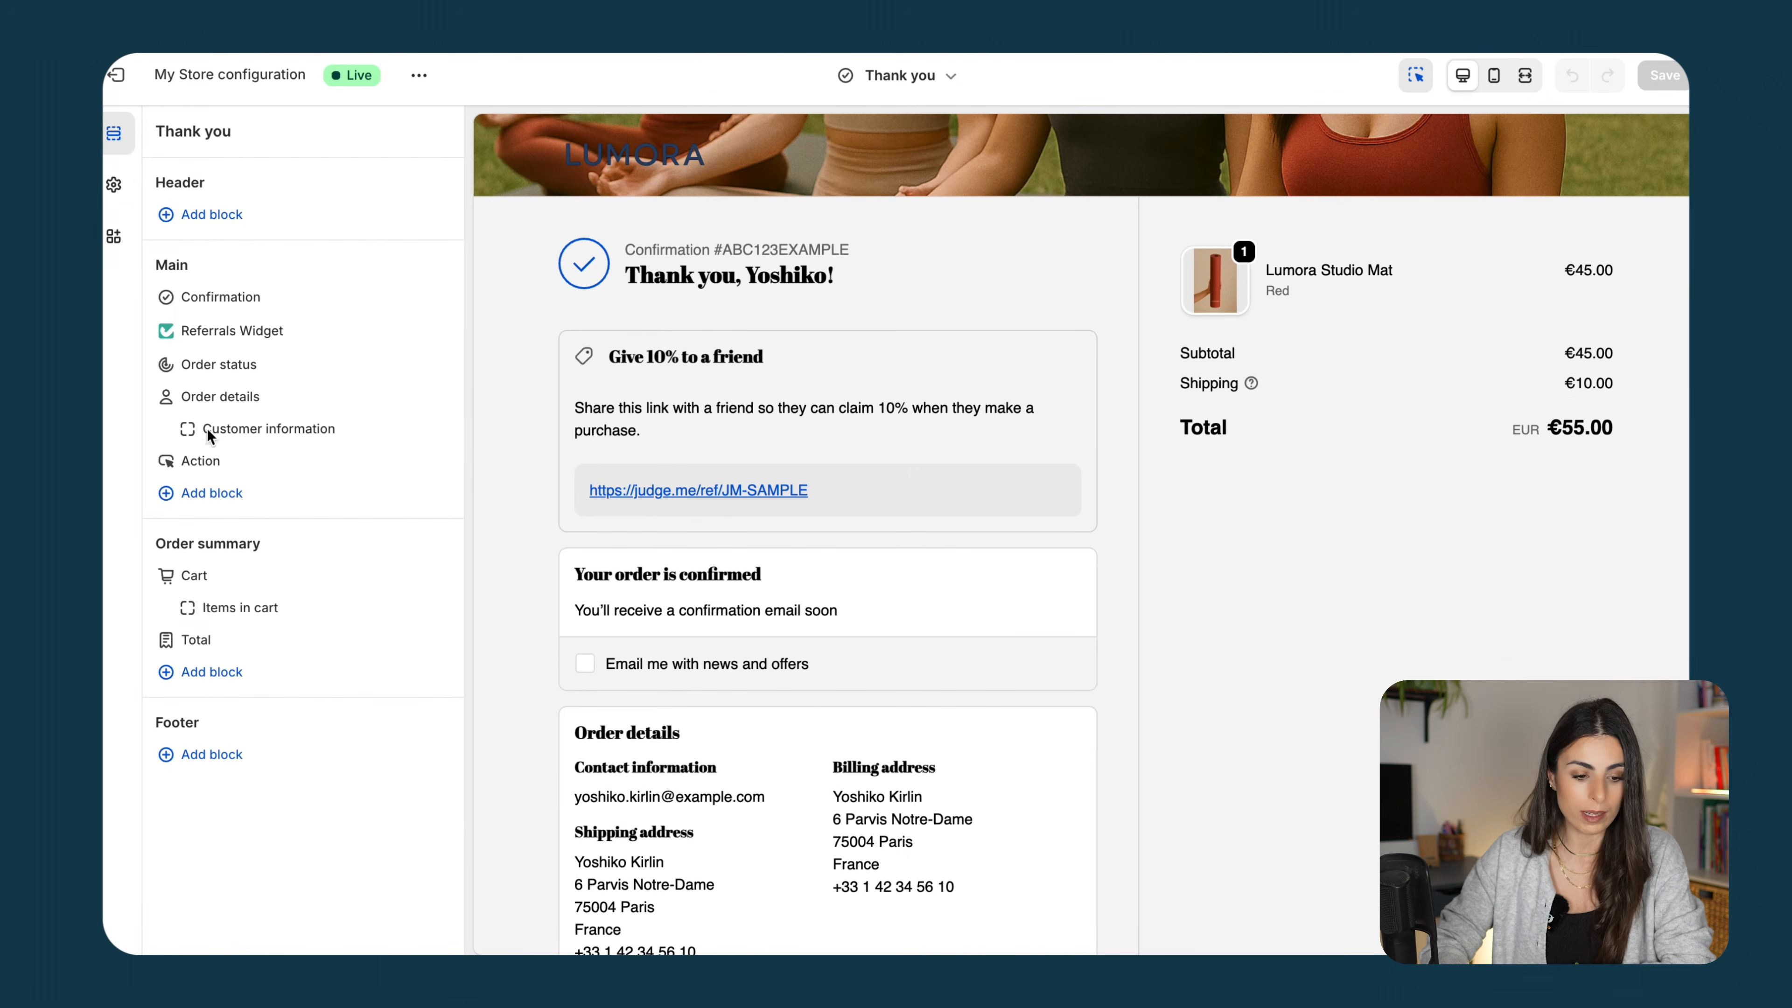
{"action": "left_click", "coordinate": [208, 493]}
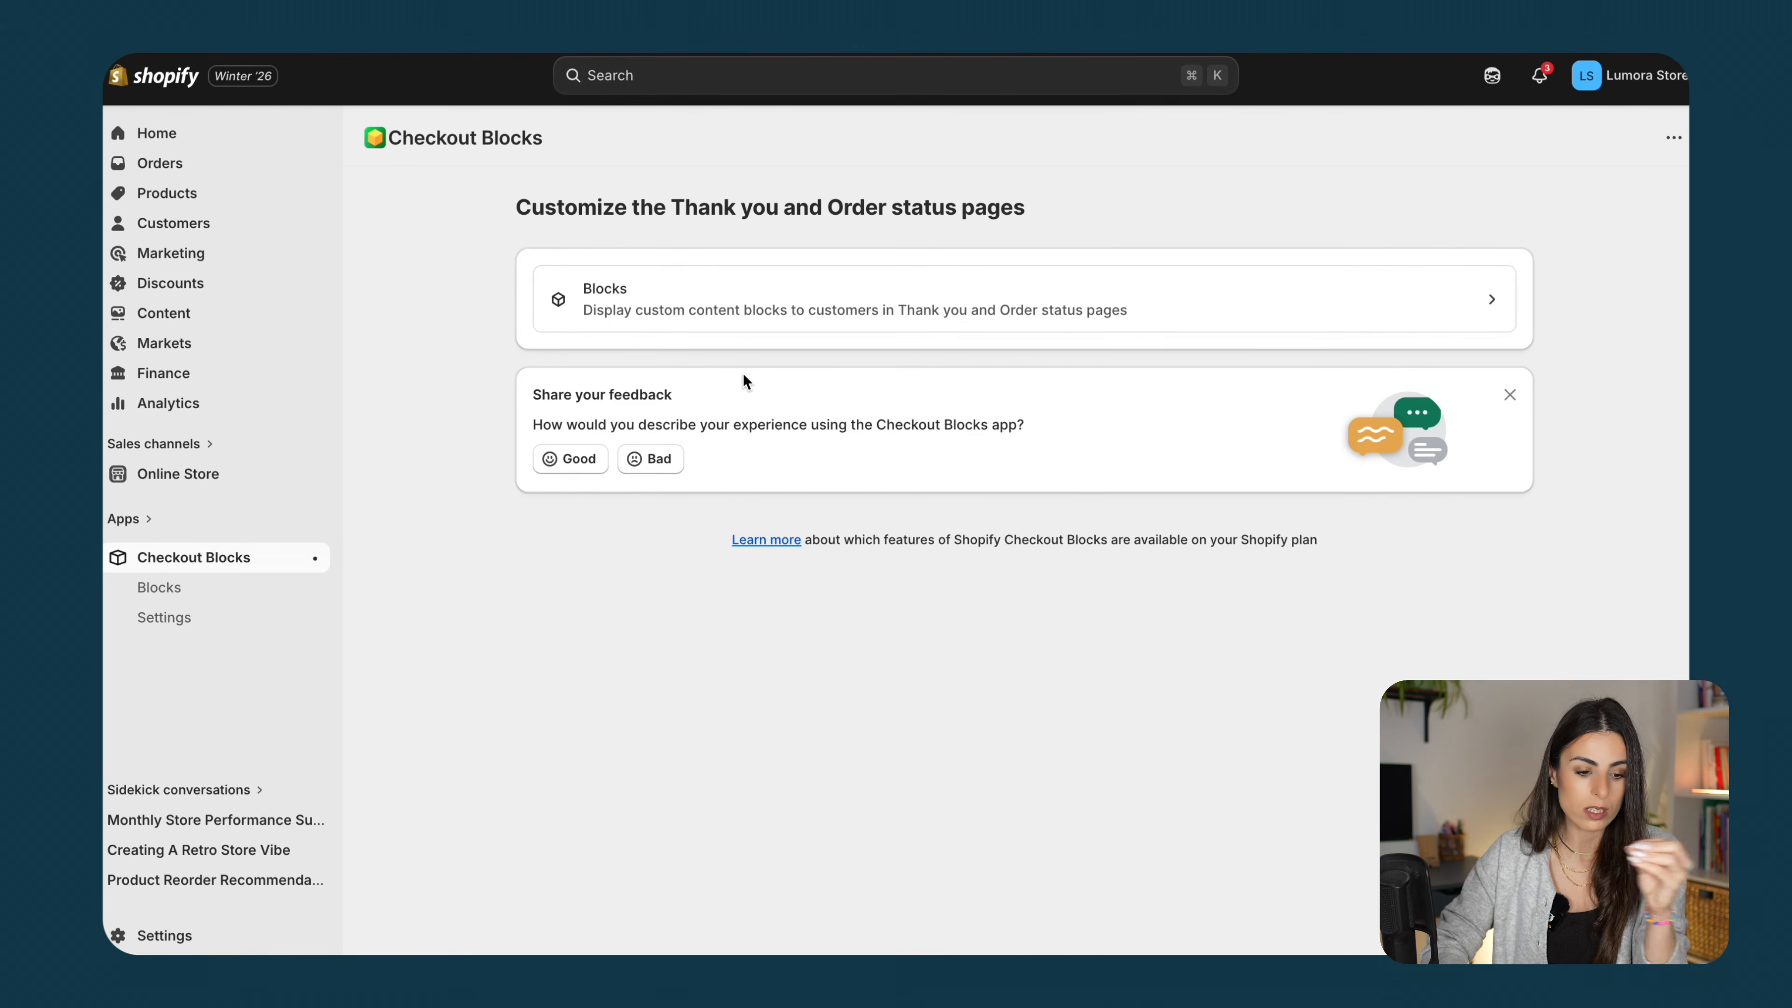
Start creating a block in Checkout Blocks, choose Static content as the type and open it in the checkout editor
{"action": "left_click", "coordinate": [767, 327]}
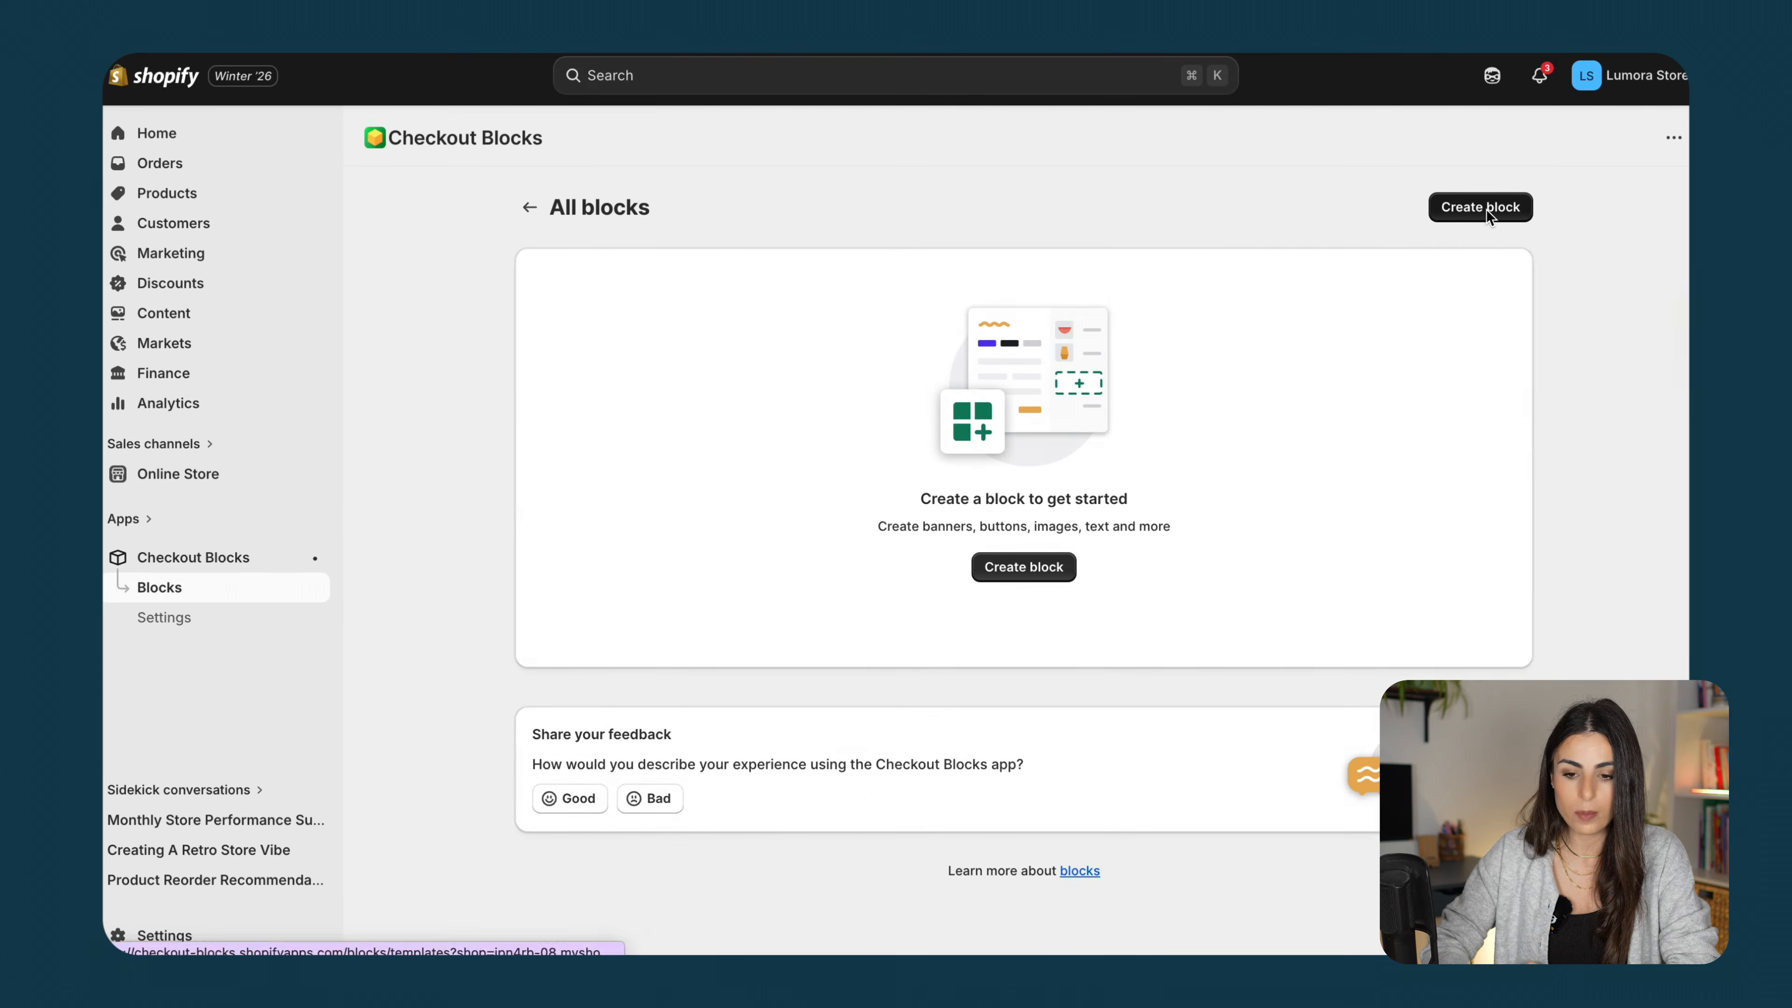
{"action": "left_click", "coordinate": [1488, 208]}
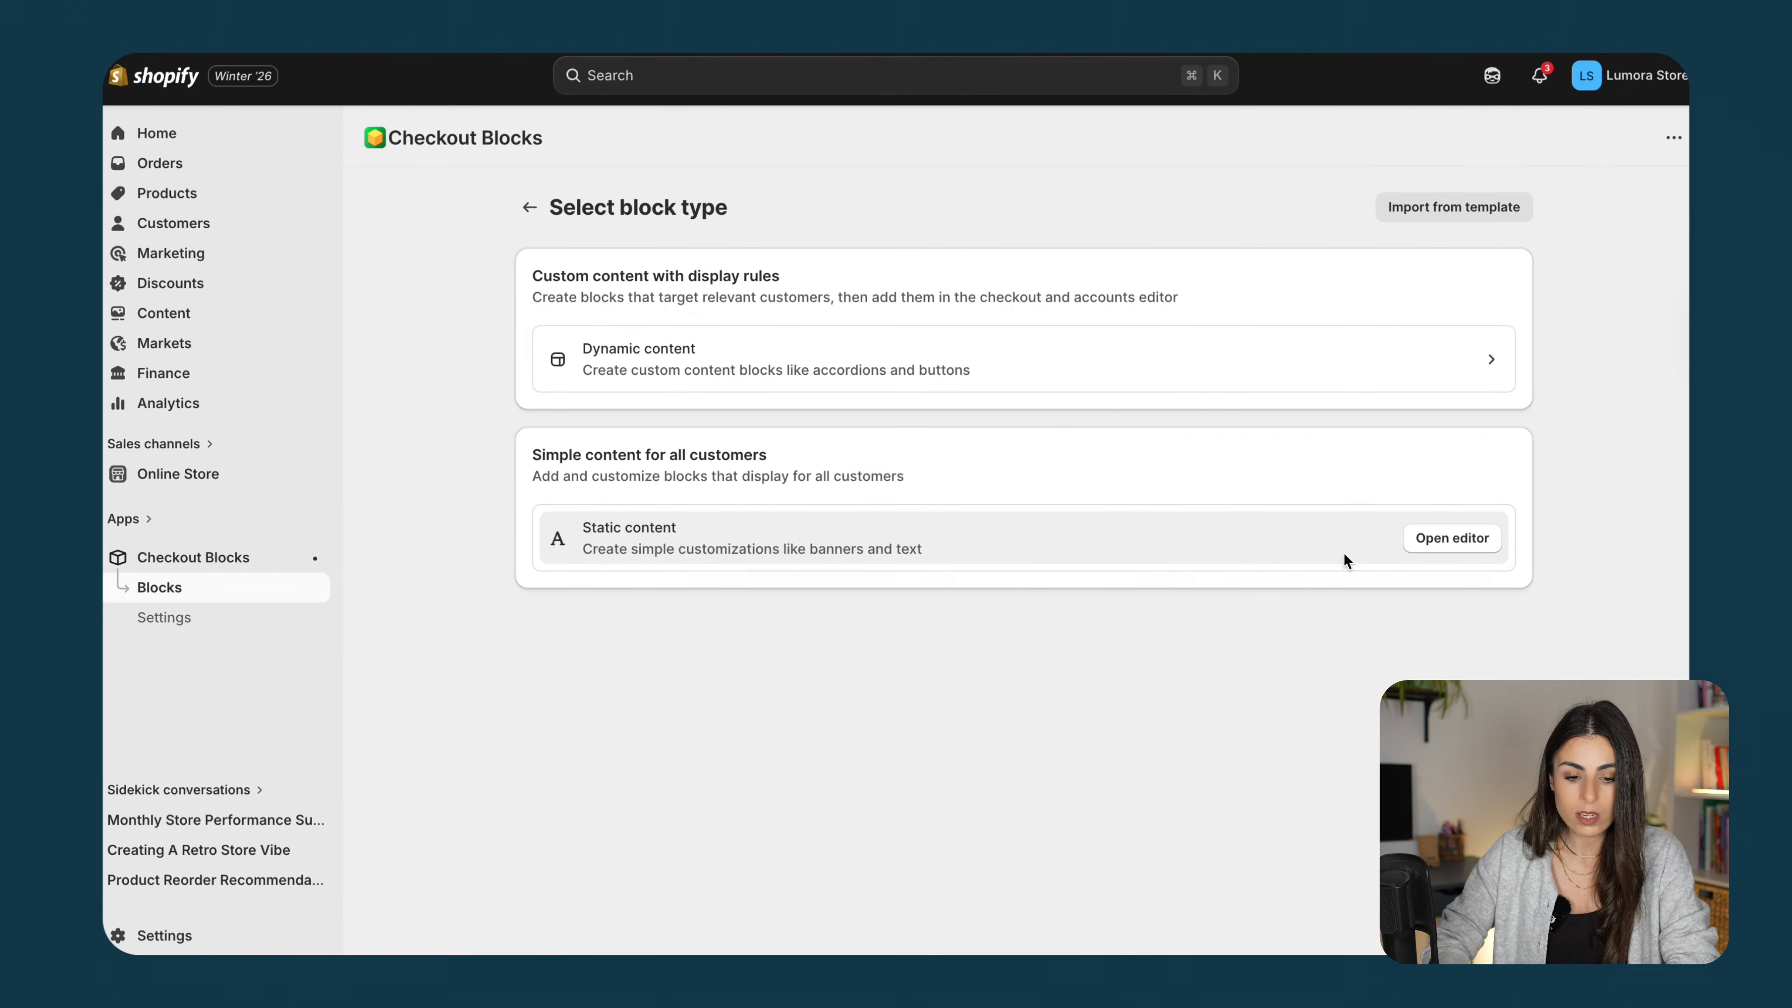
{"action": "left_click", "coordinate": [1467, 545]}
{"action": "left_click", "coordinate": [1285, 710]}
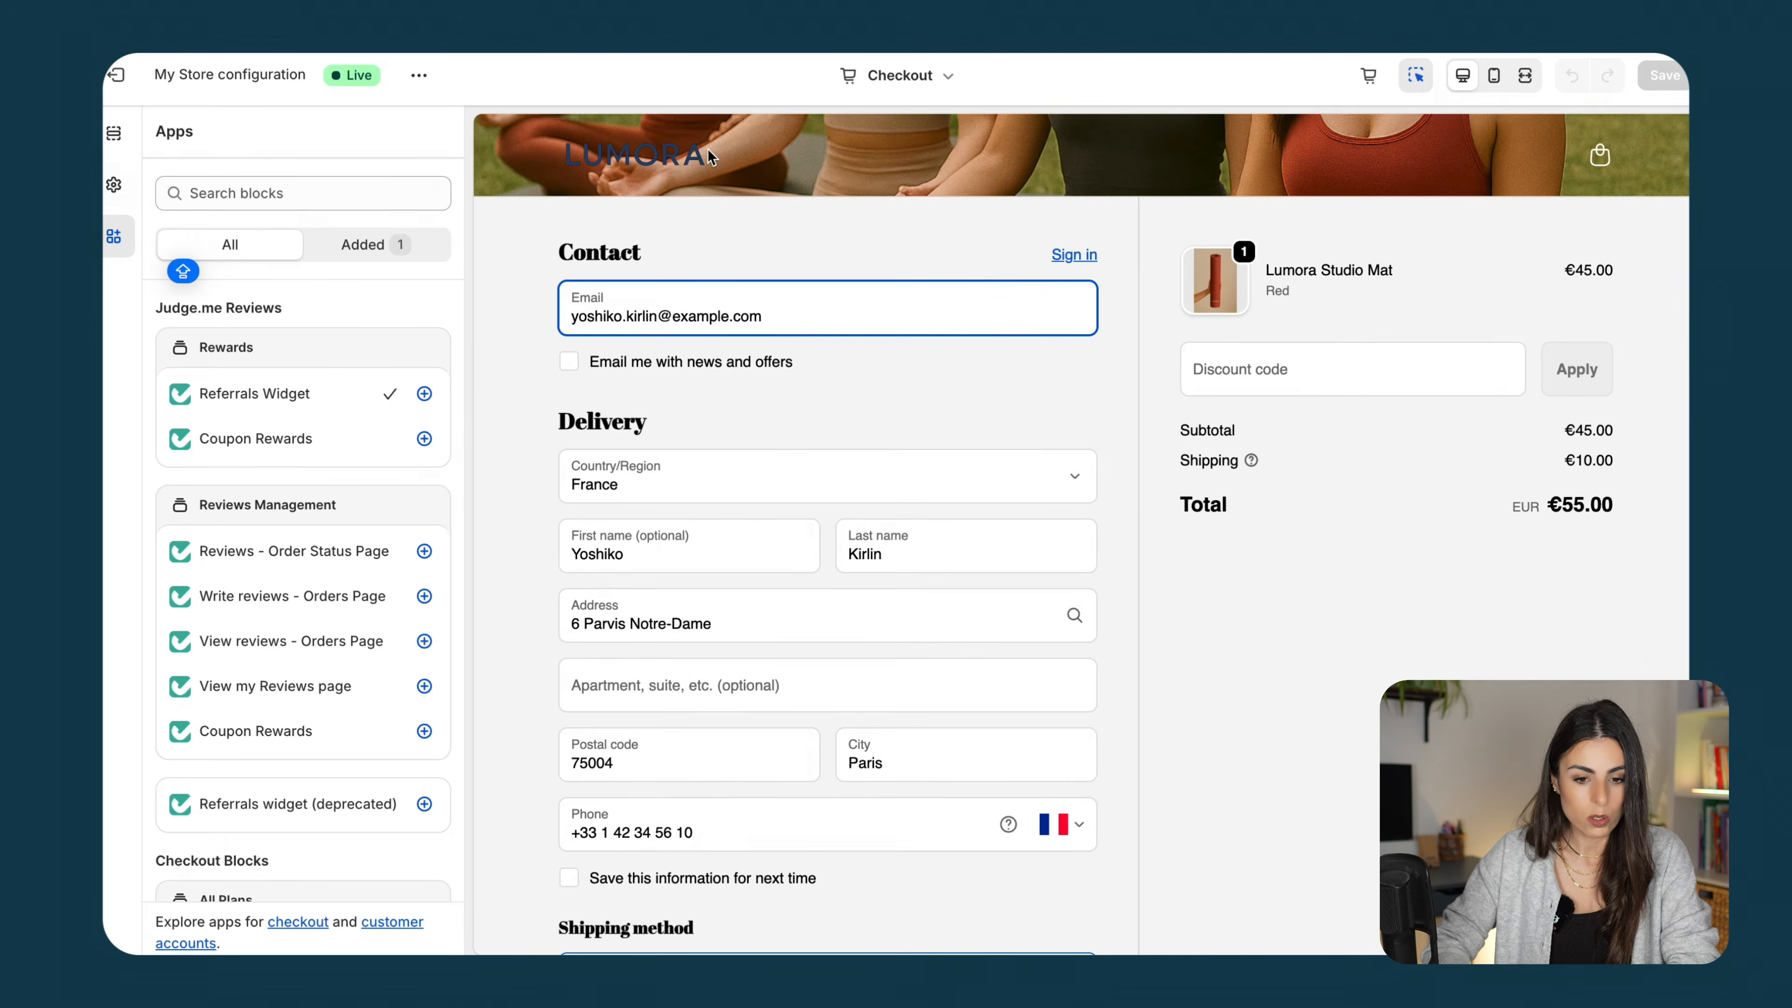
Switch the editor to the Thank you page and add a Static content block to the Main section
{"action": "left_click", "coordinate": [897, 75]}
{"action": "left_click", "coordinate": [829, 276]}
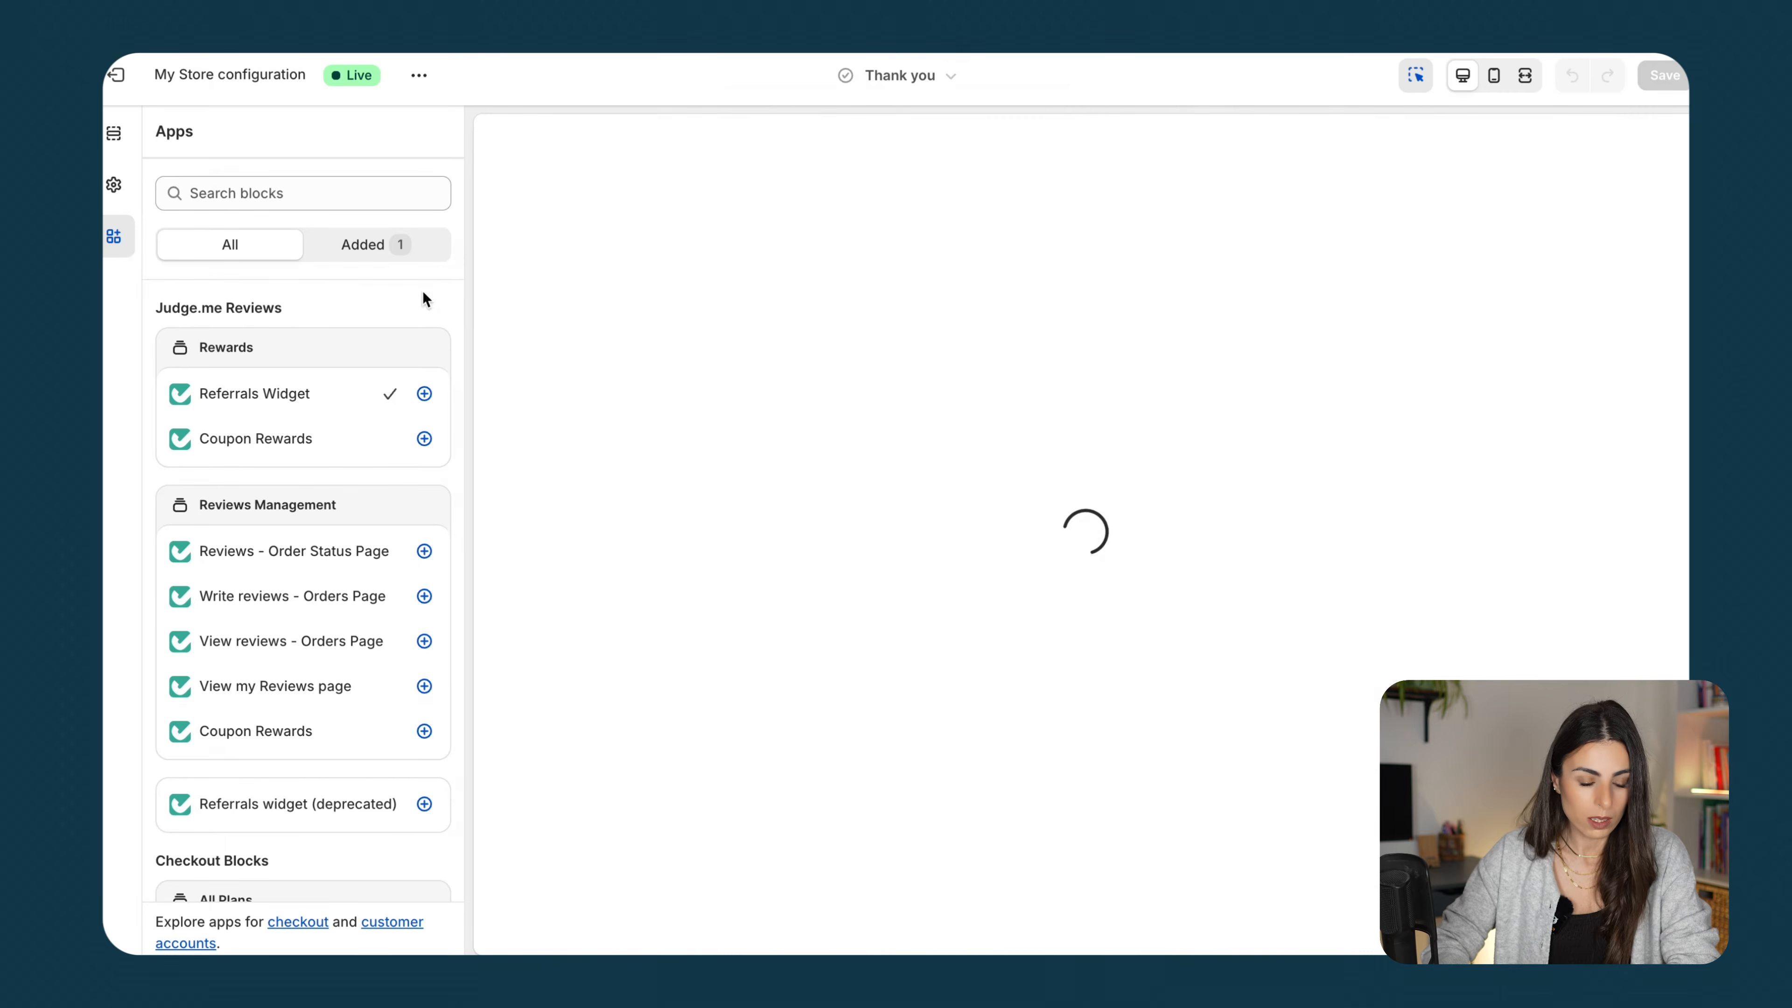
{"action": "left_click", "coordinate": [114, 133]}
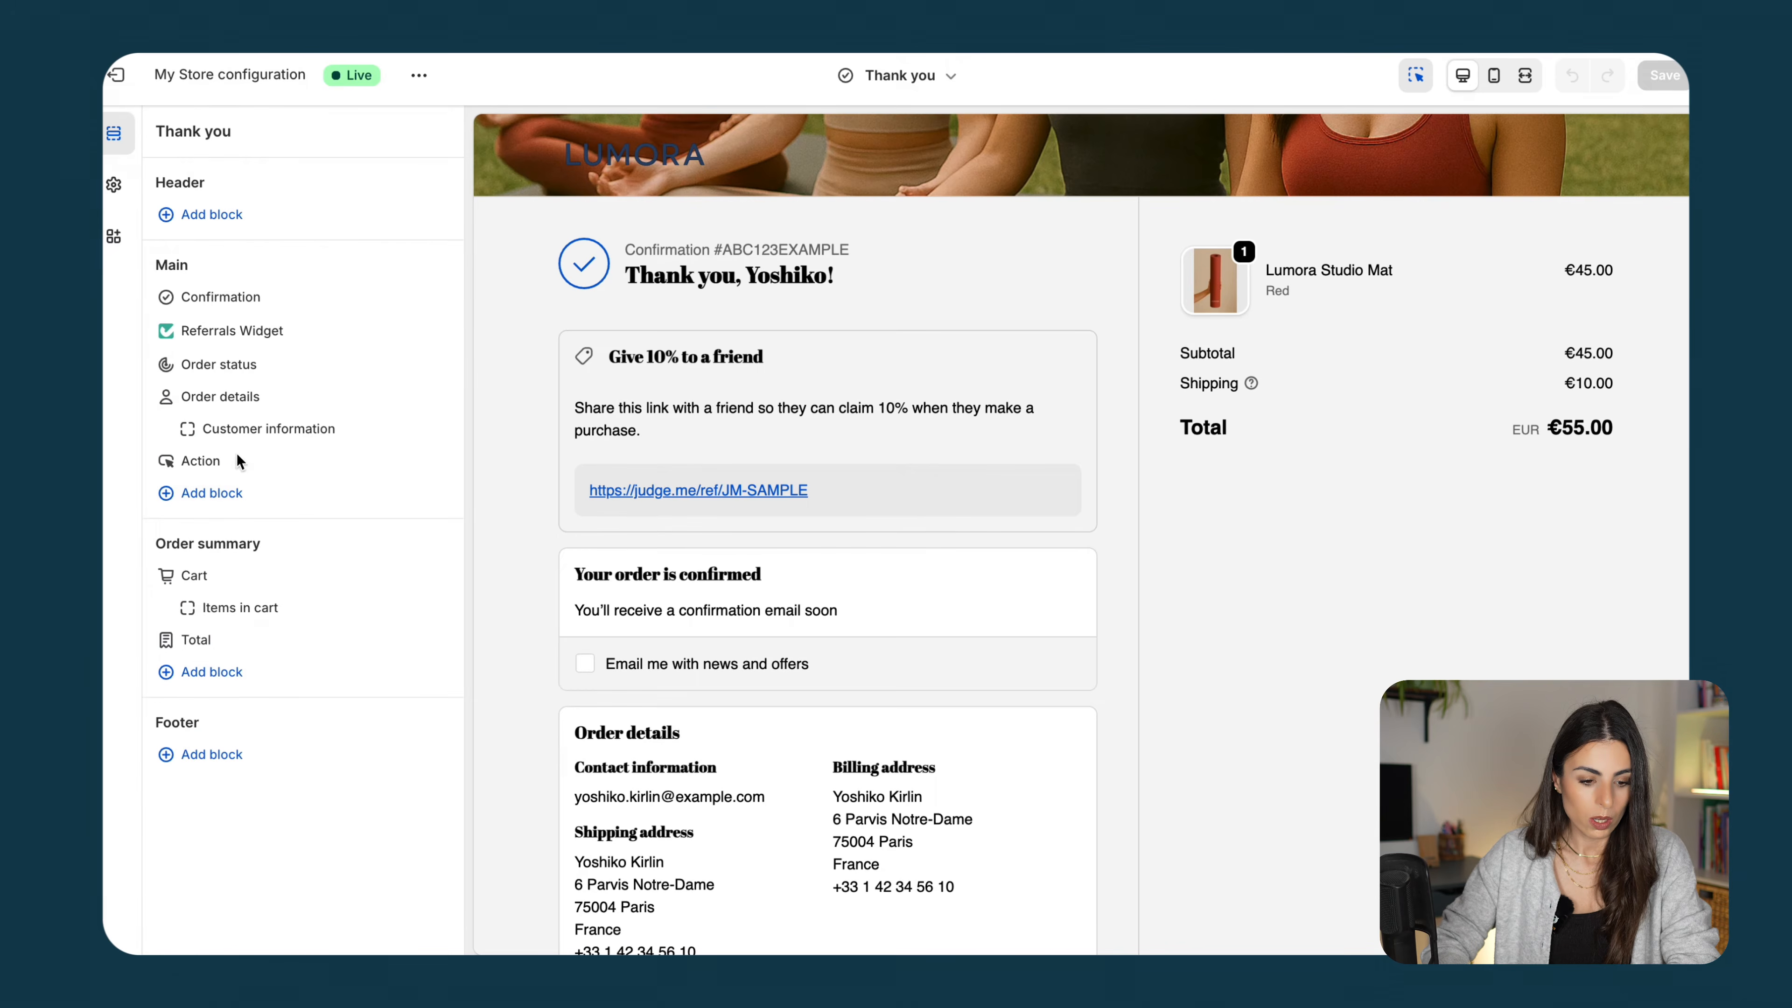
{"action": "left_click", "coordinate": [214, 494]}
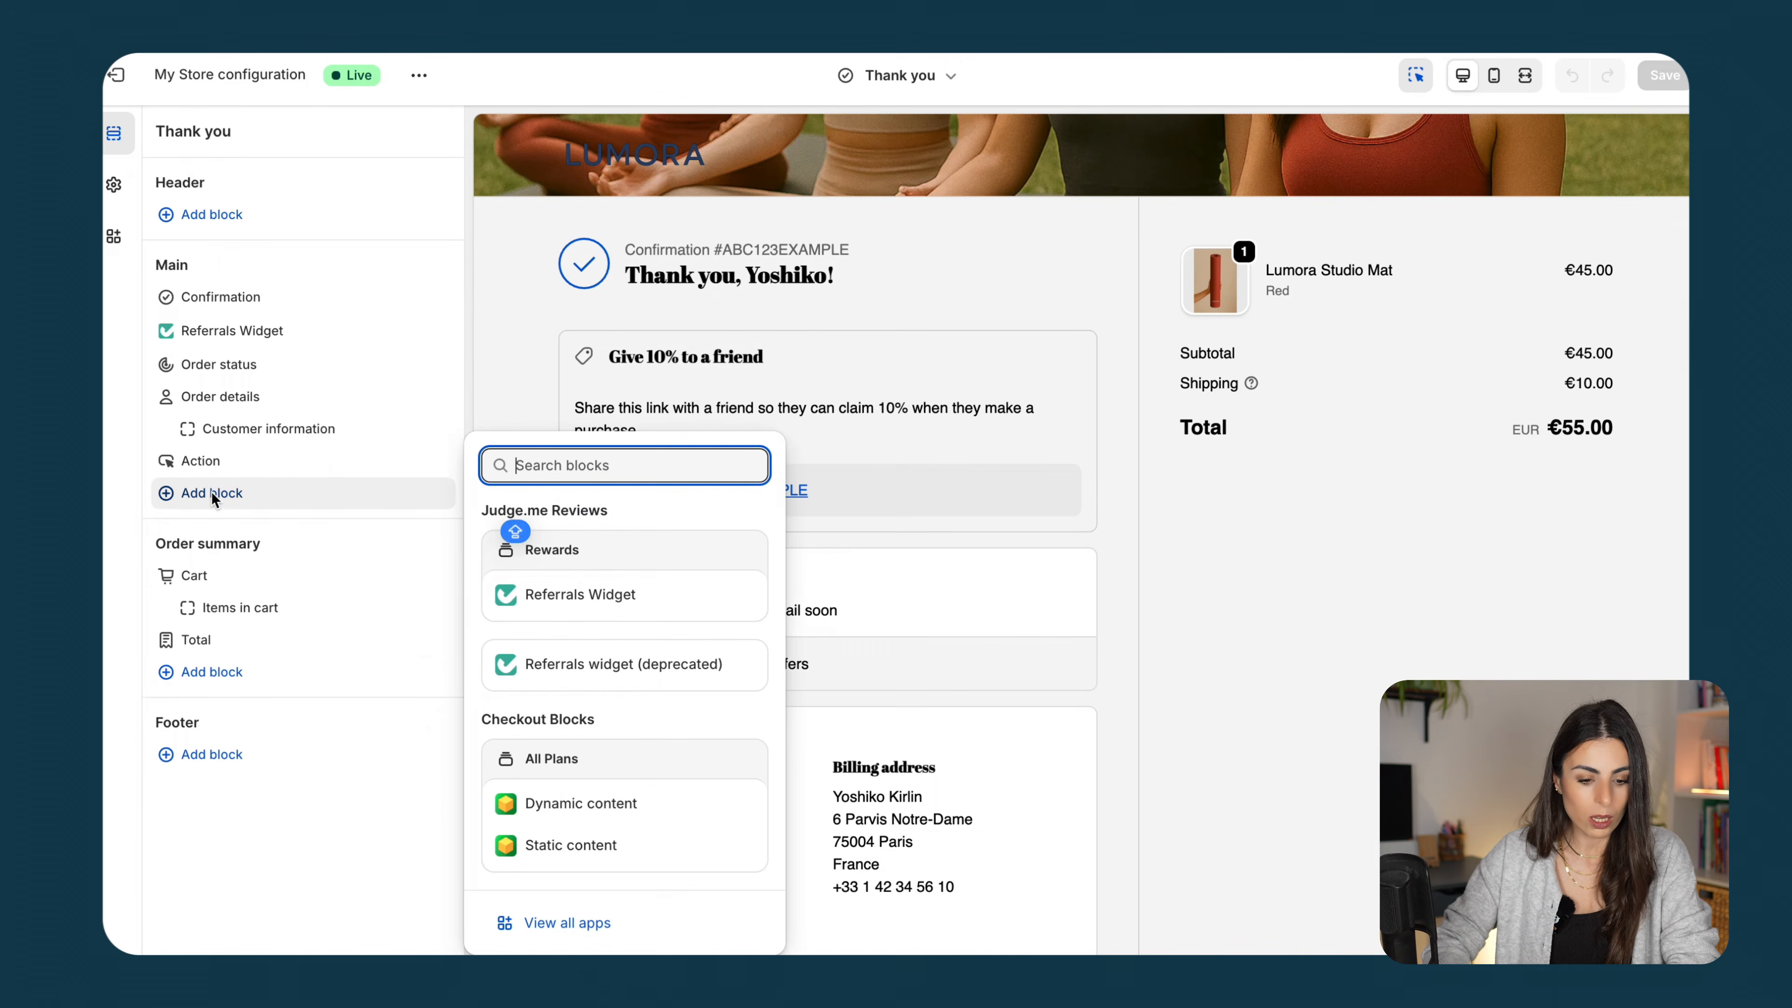
{"action": "left_click", "coordinate": [596, 845]}
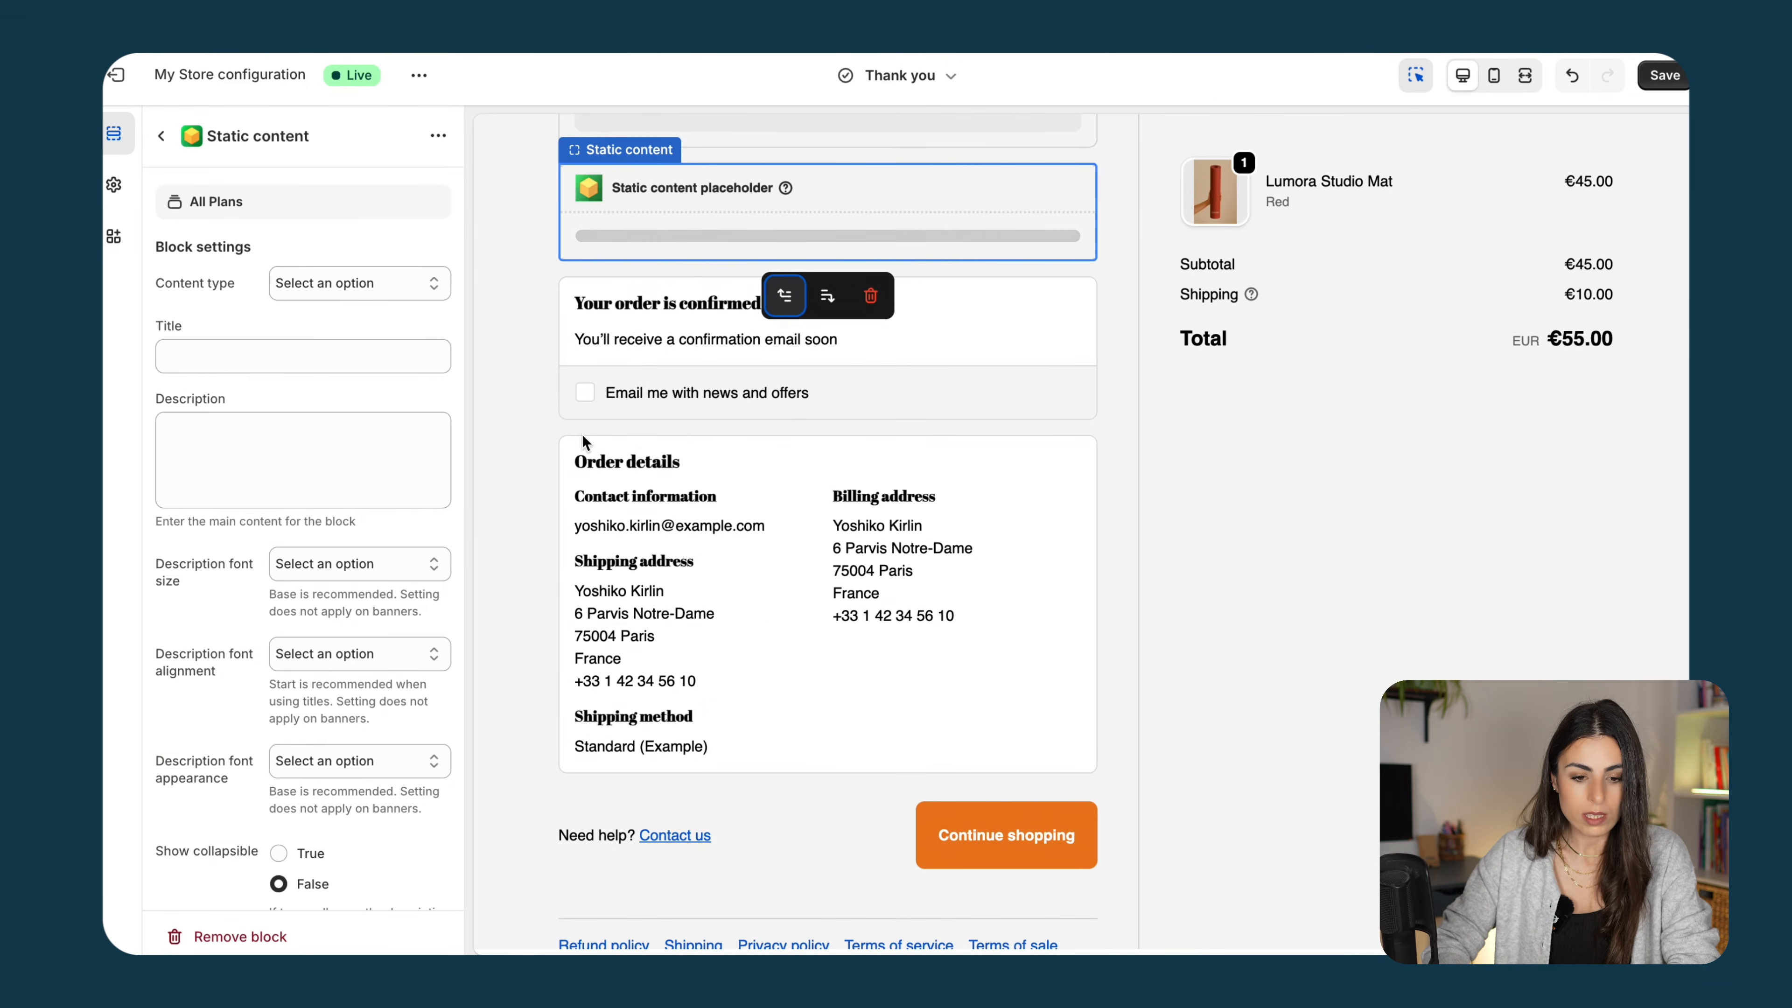
Set the static content block's title to TRIAL and its description to KJDSLAJLAJD
{"action": "left_click", "coordinate": [257, 362]}
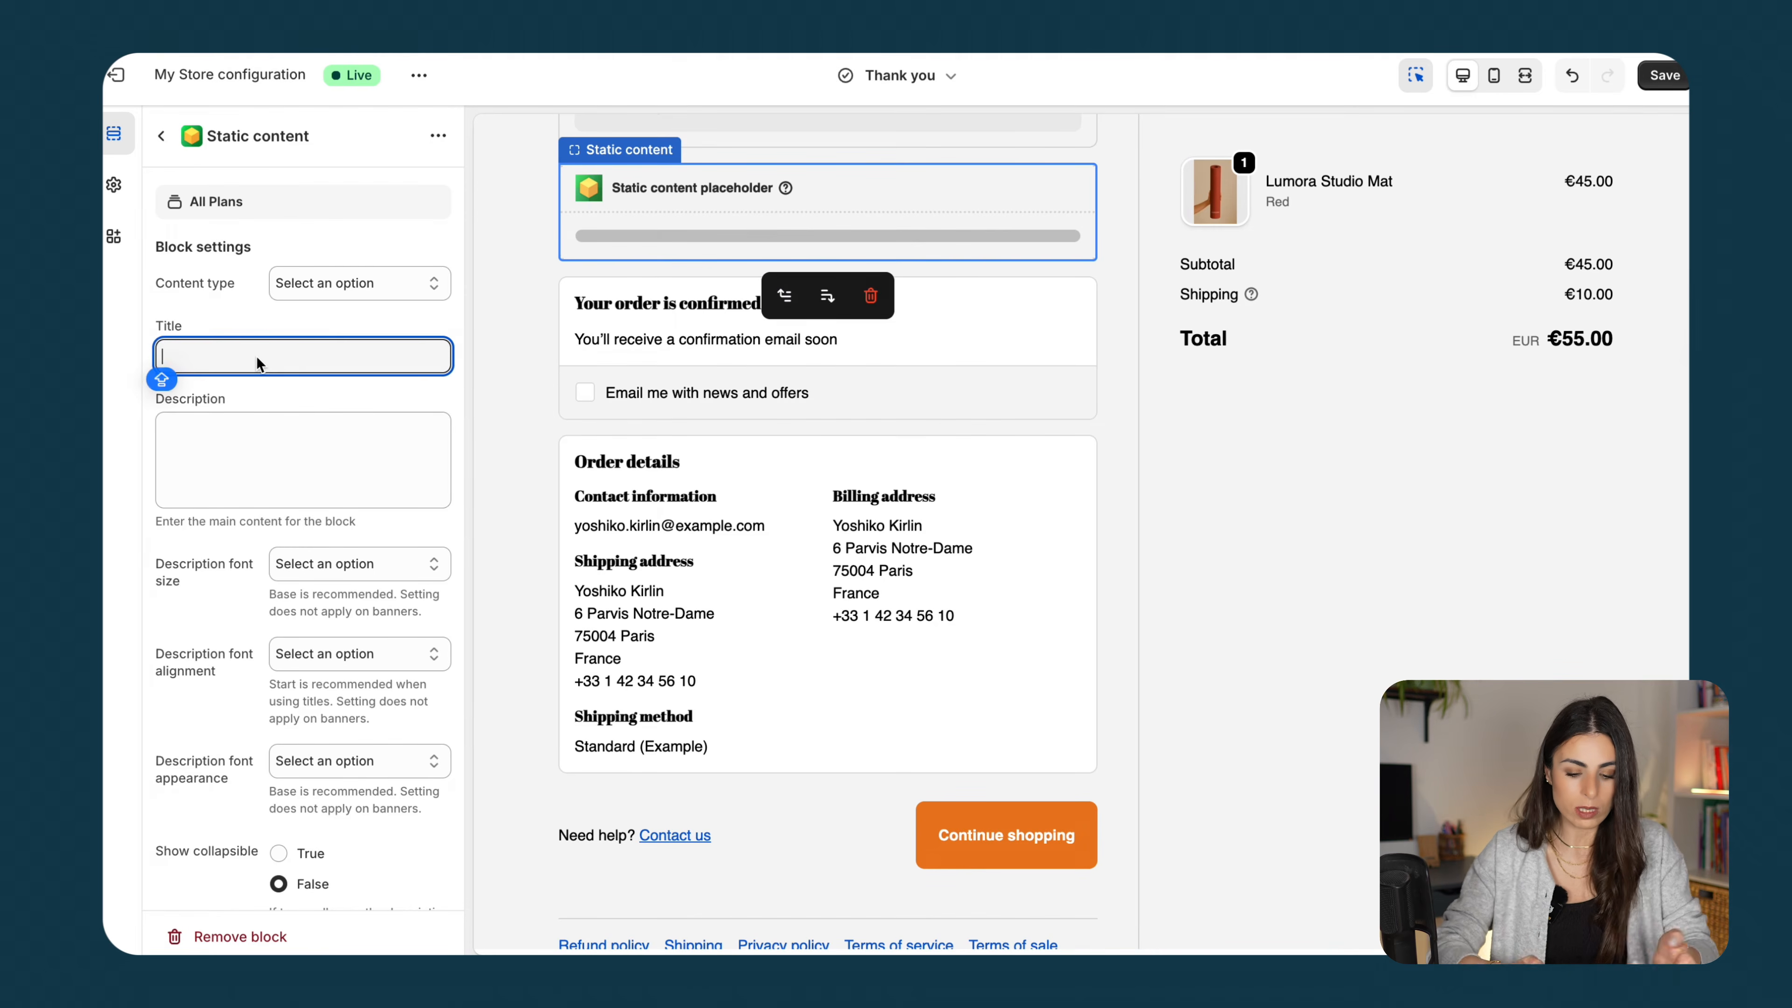
{"action": "type", "text": "TRIAL"}
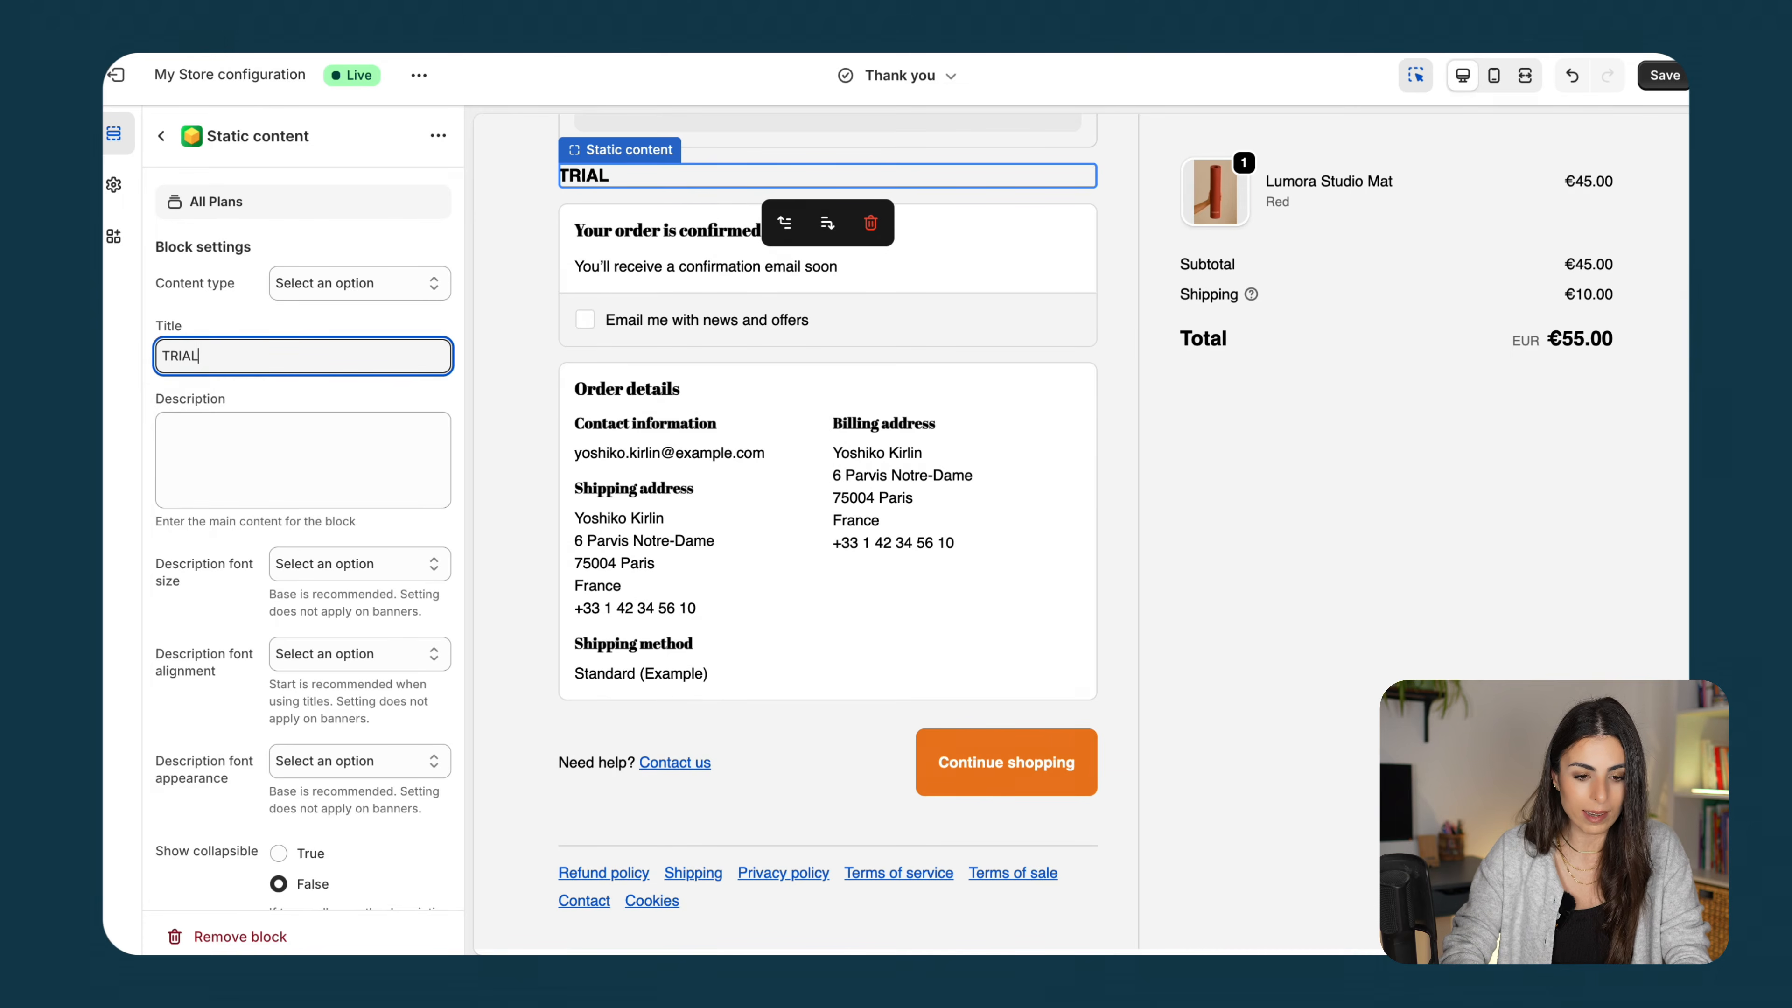
{"action": "left_click", "coordinate": [227, 488]}
{"action": "type", "text": "KJDSLAJLAJD"}
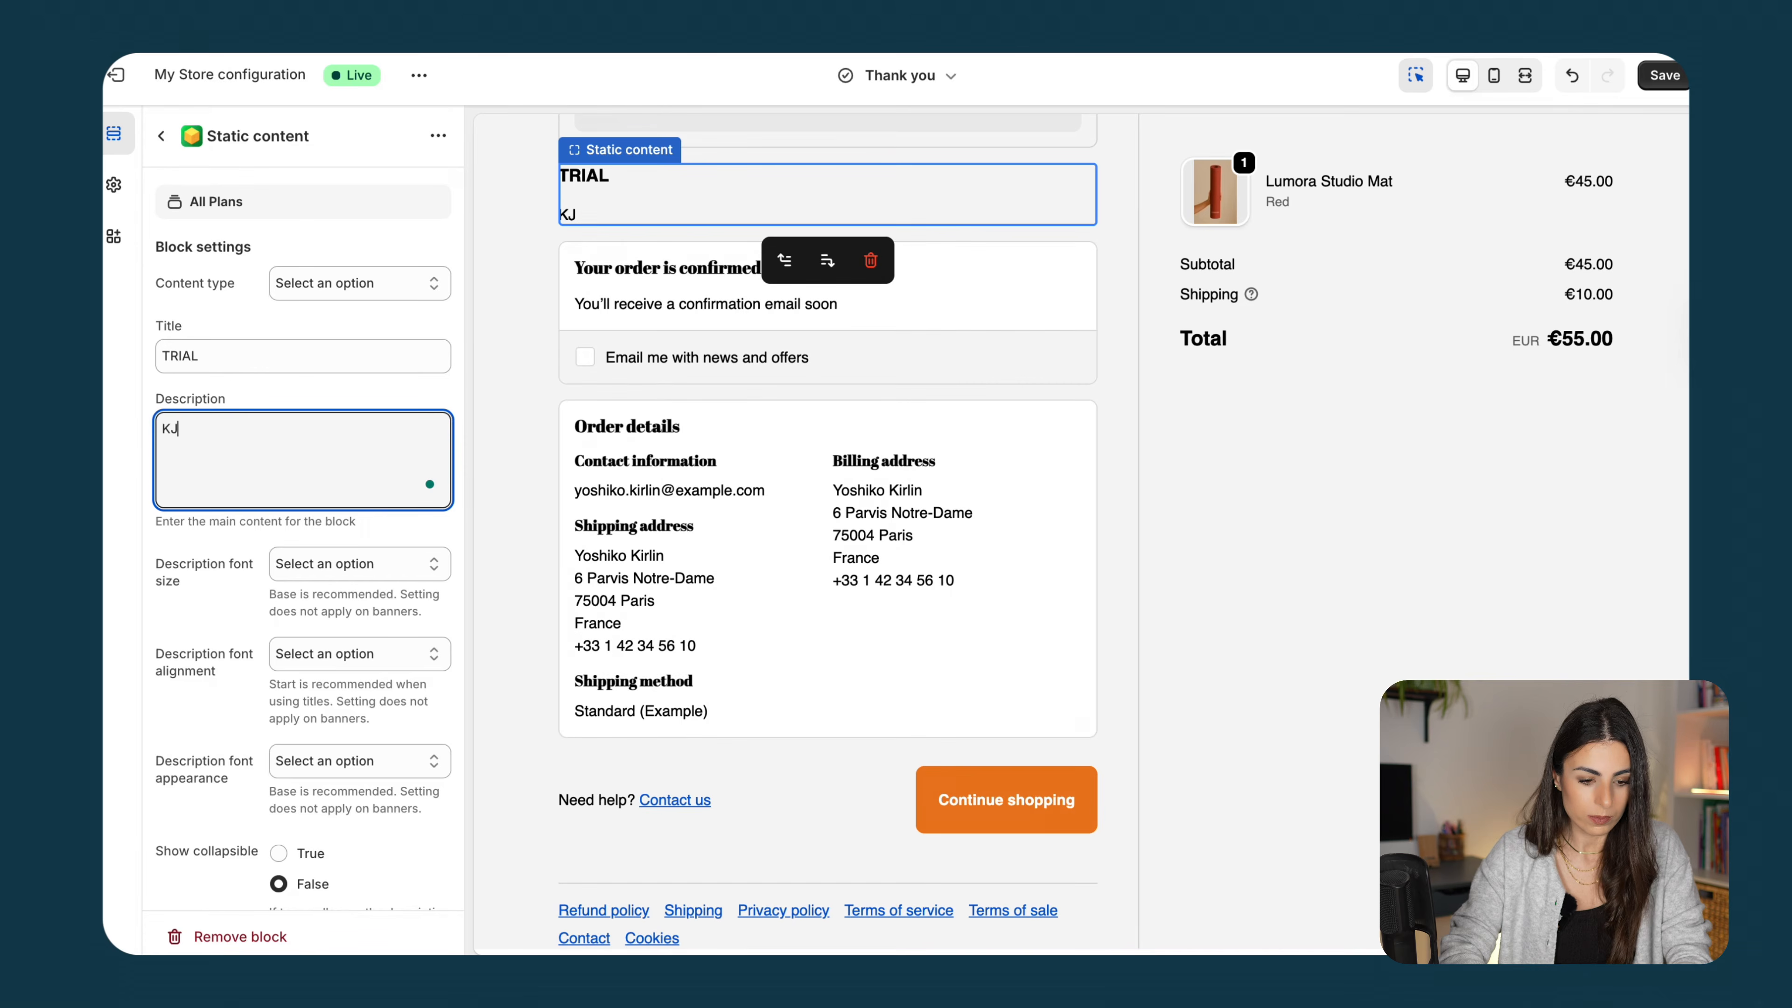
Check the description font size options, try Show collapsible as True on the static content block and return it to False
{"action": "left_click", "coordinate": [317, 565]}
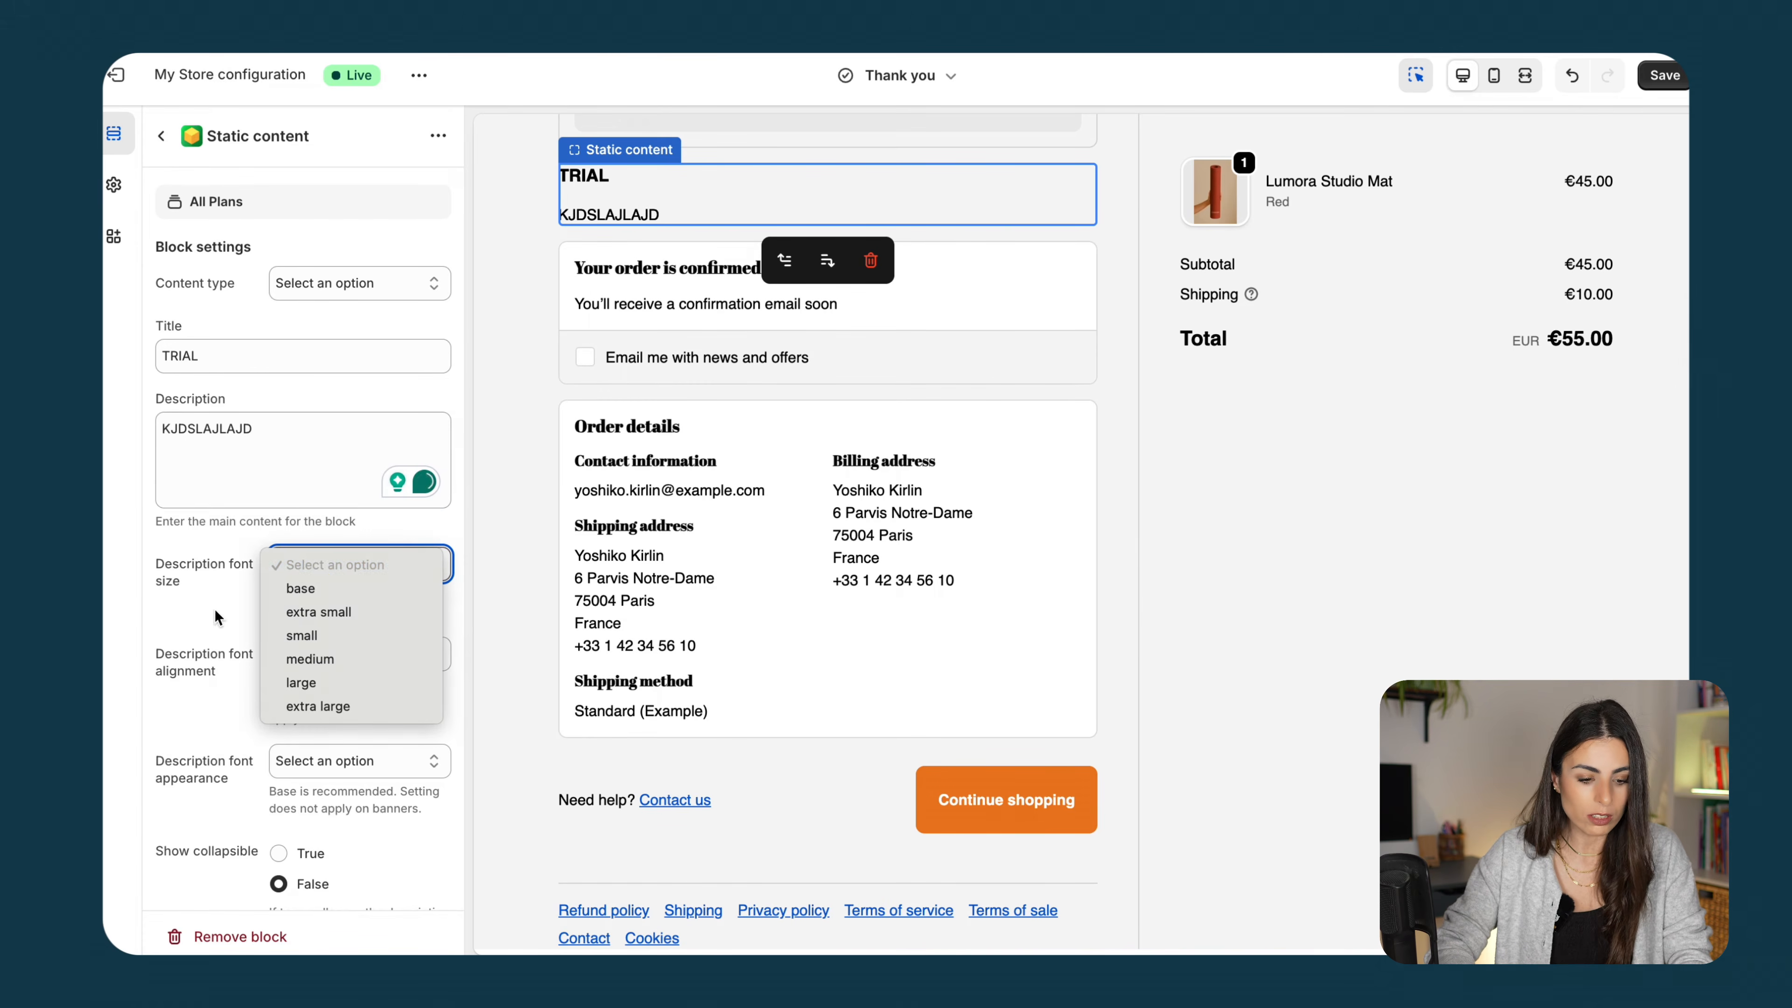
{"action": "left_click", "coordinate": [300, 714]}
{"action": "scroll", "coordinate": [300, 714], "scroll_direction": "down", "scroll_amount": 1}
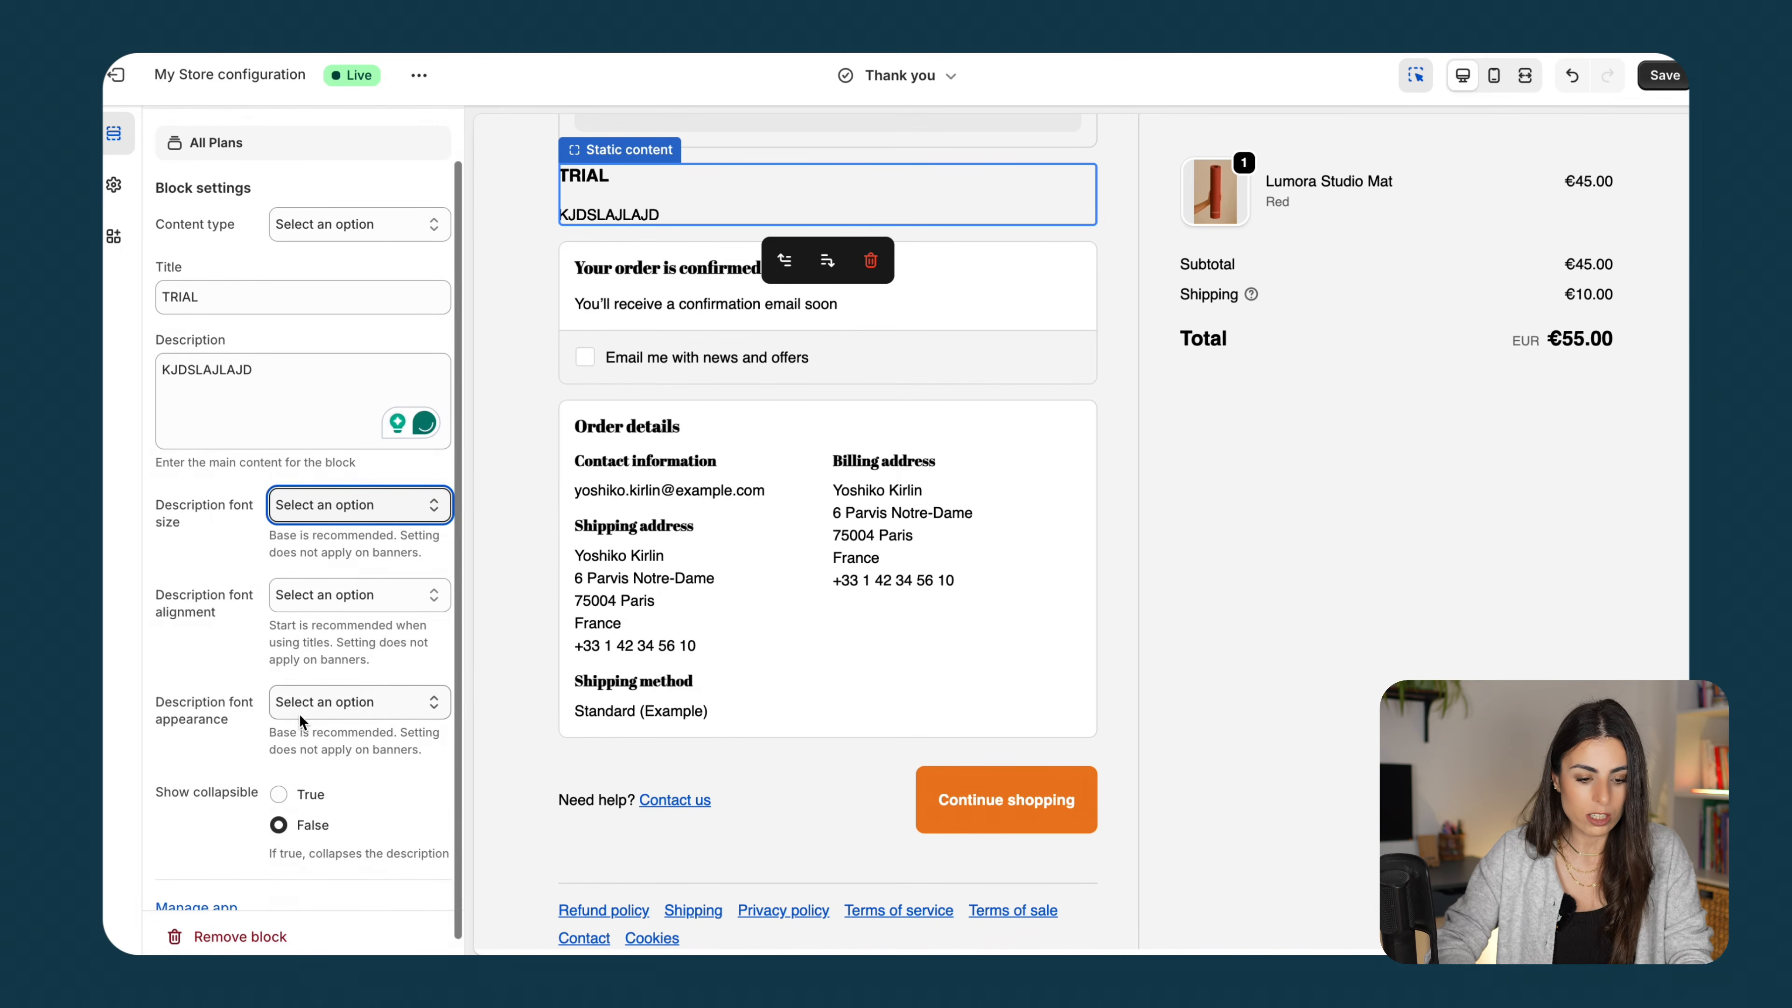
{"action": "left_click", "coordinate": [279, 794]}
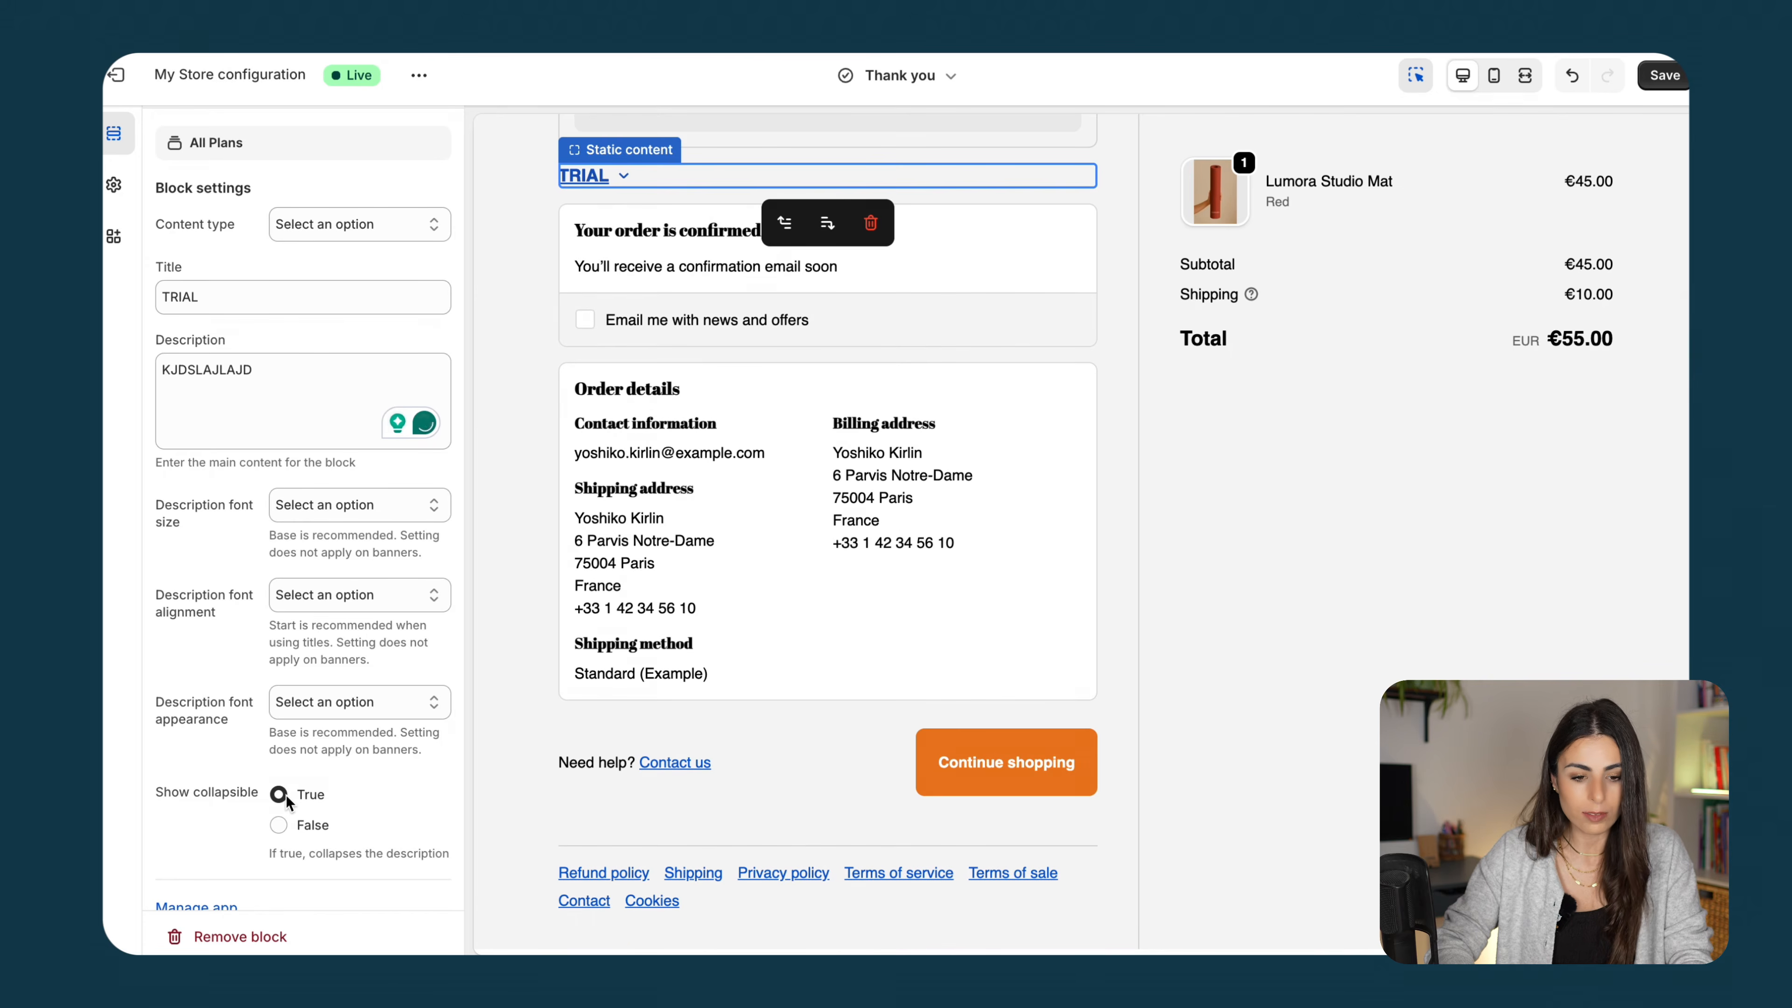
{"action": "left_click", "coordinate": [278, 824]}
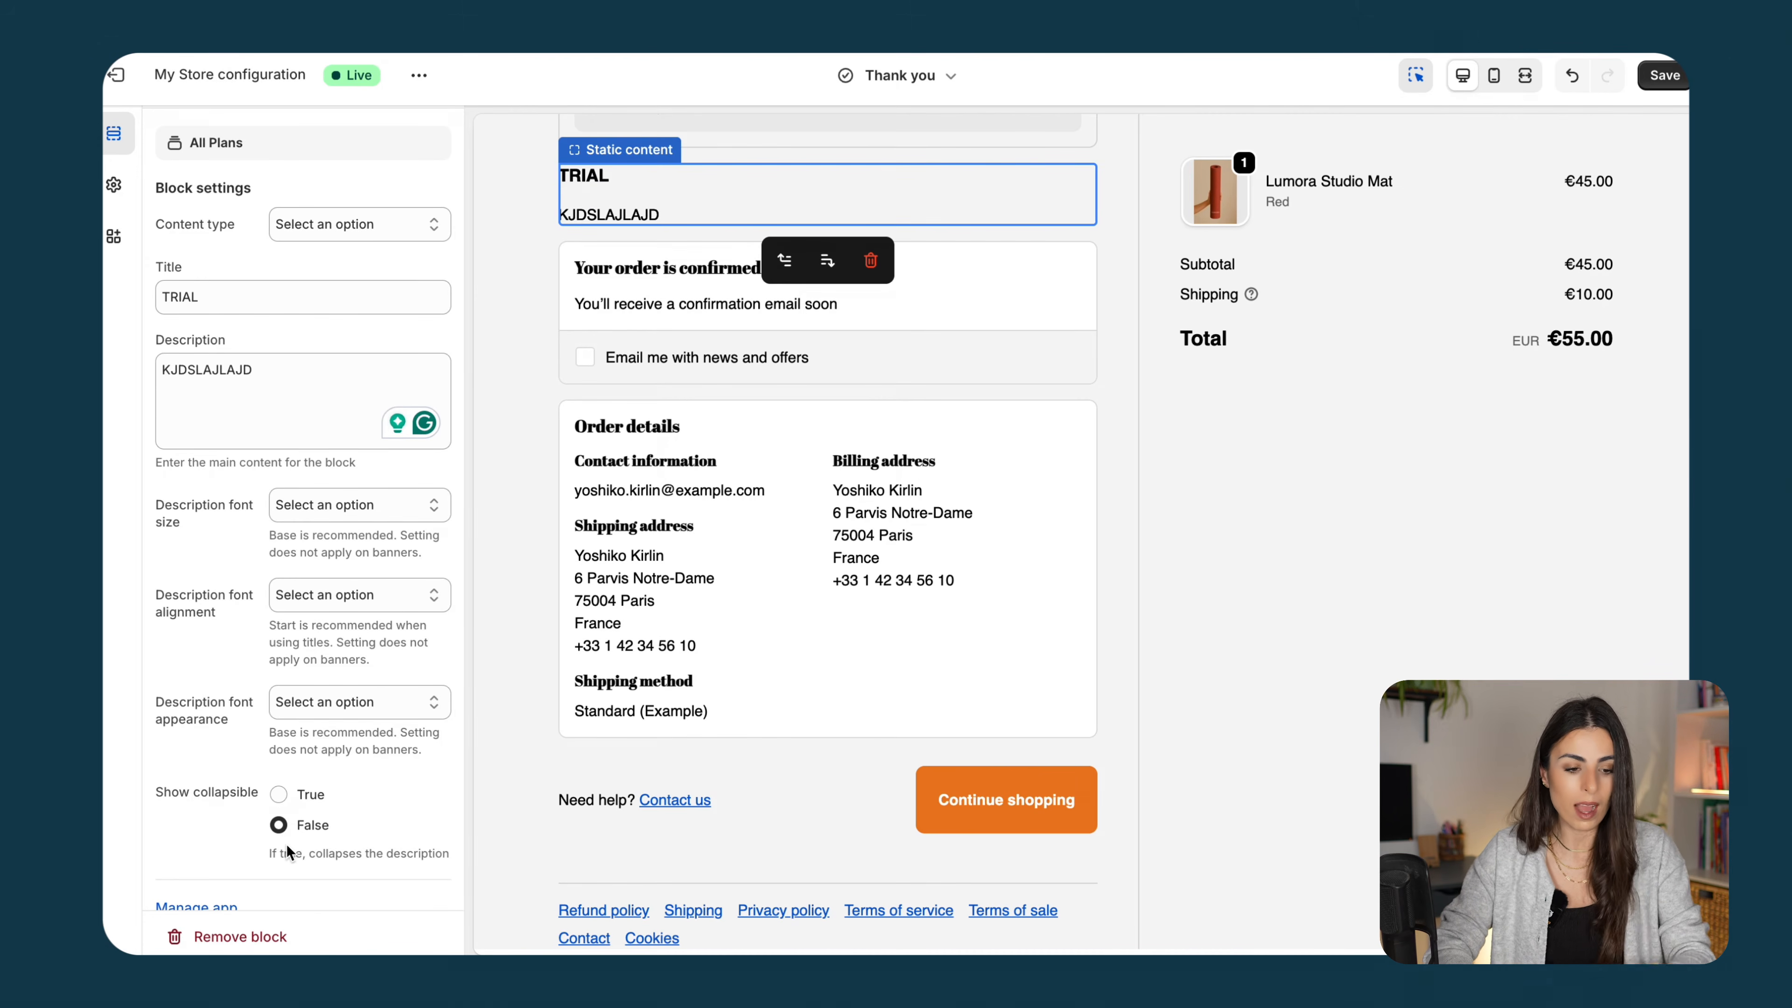
{"action": "scroll", "coordinate": [249, 602], "scroll_direction": "up", "scroll_amount": 1}
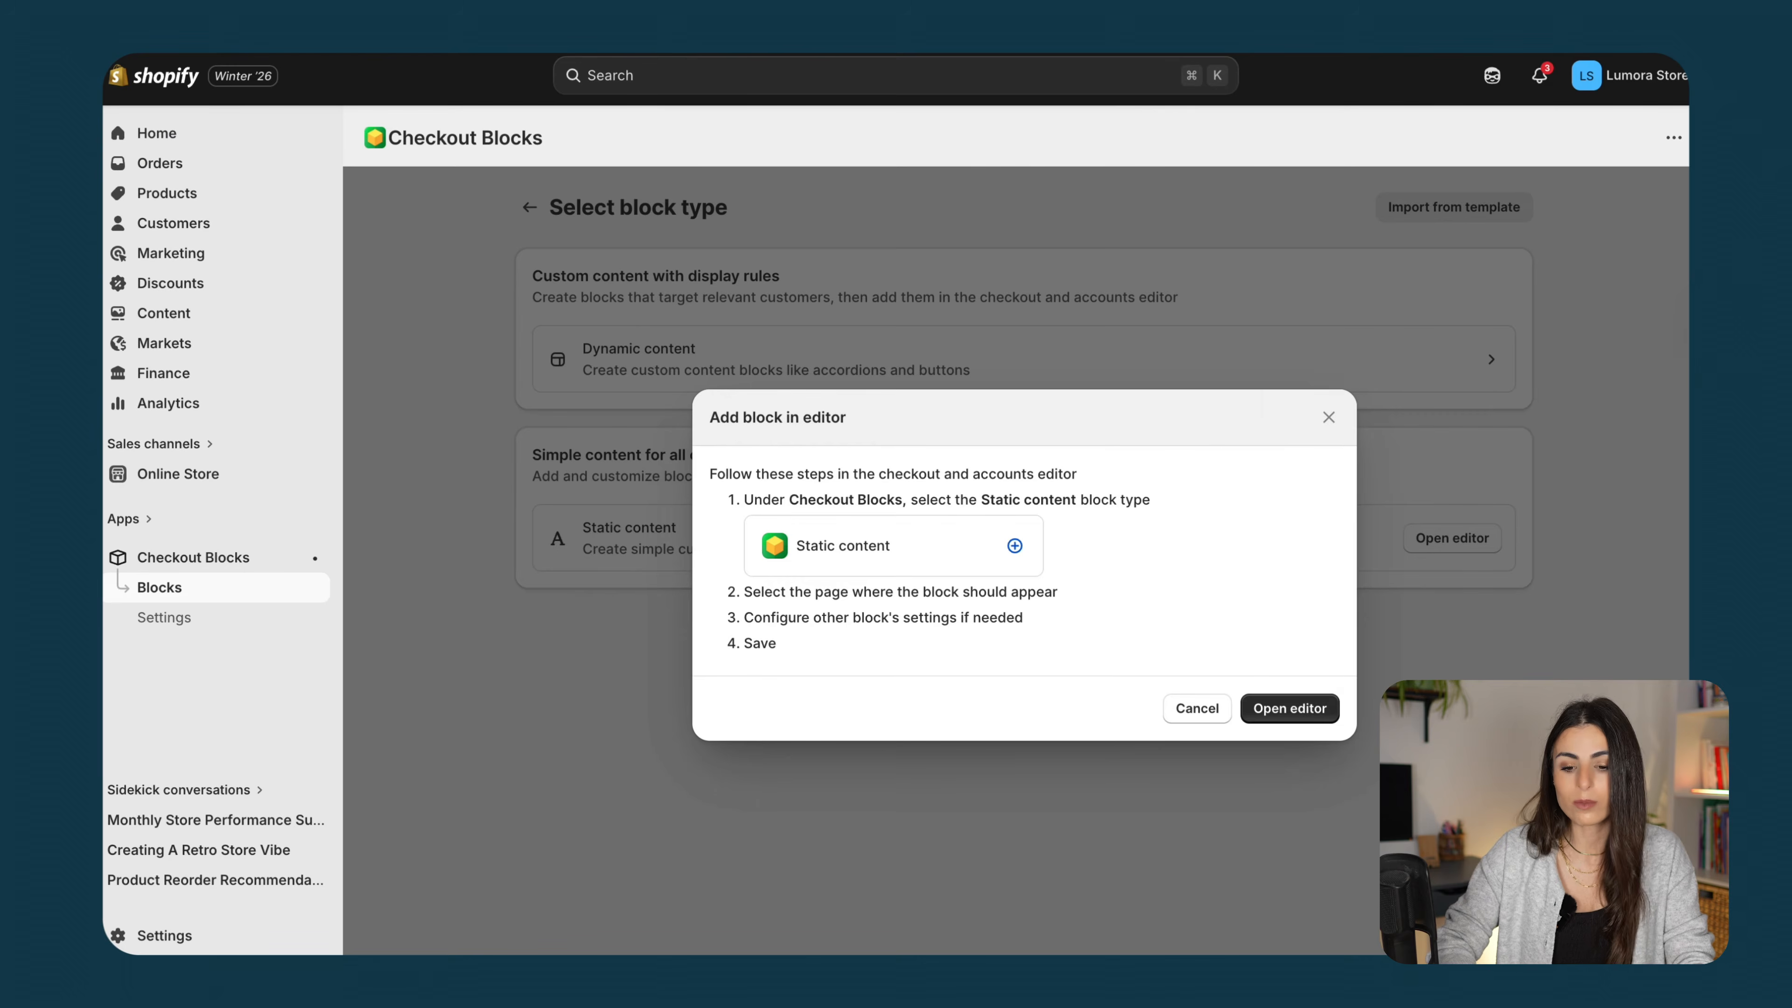
Return to Checkout Blocks and create a Dynamic content block from the Banner example template
{"action": "left_click", "coordinate": [1329, 417]}
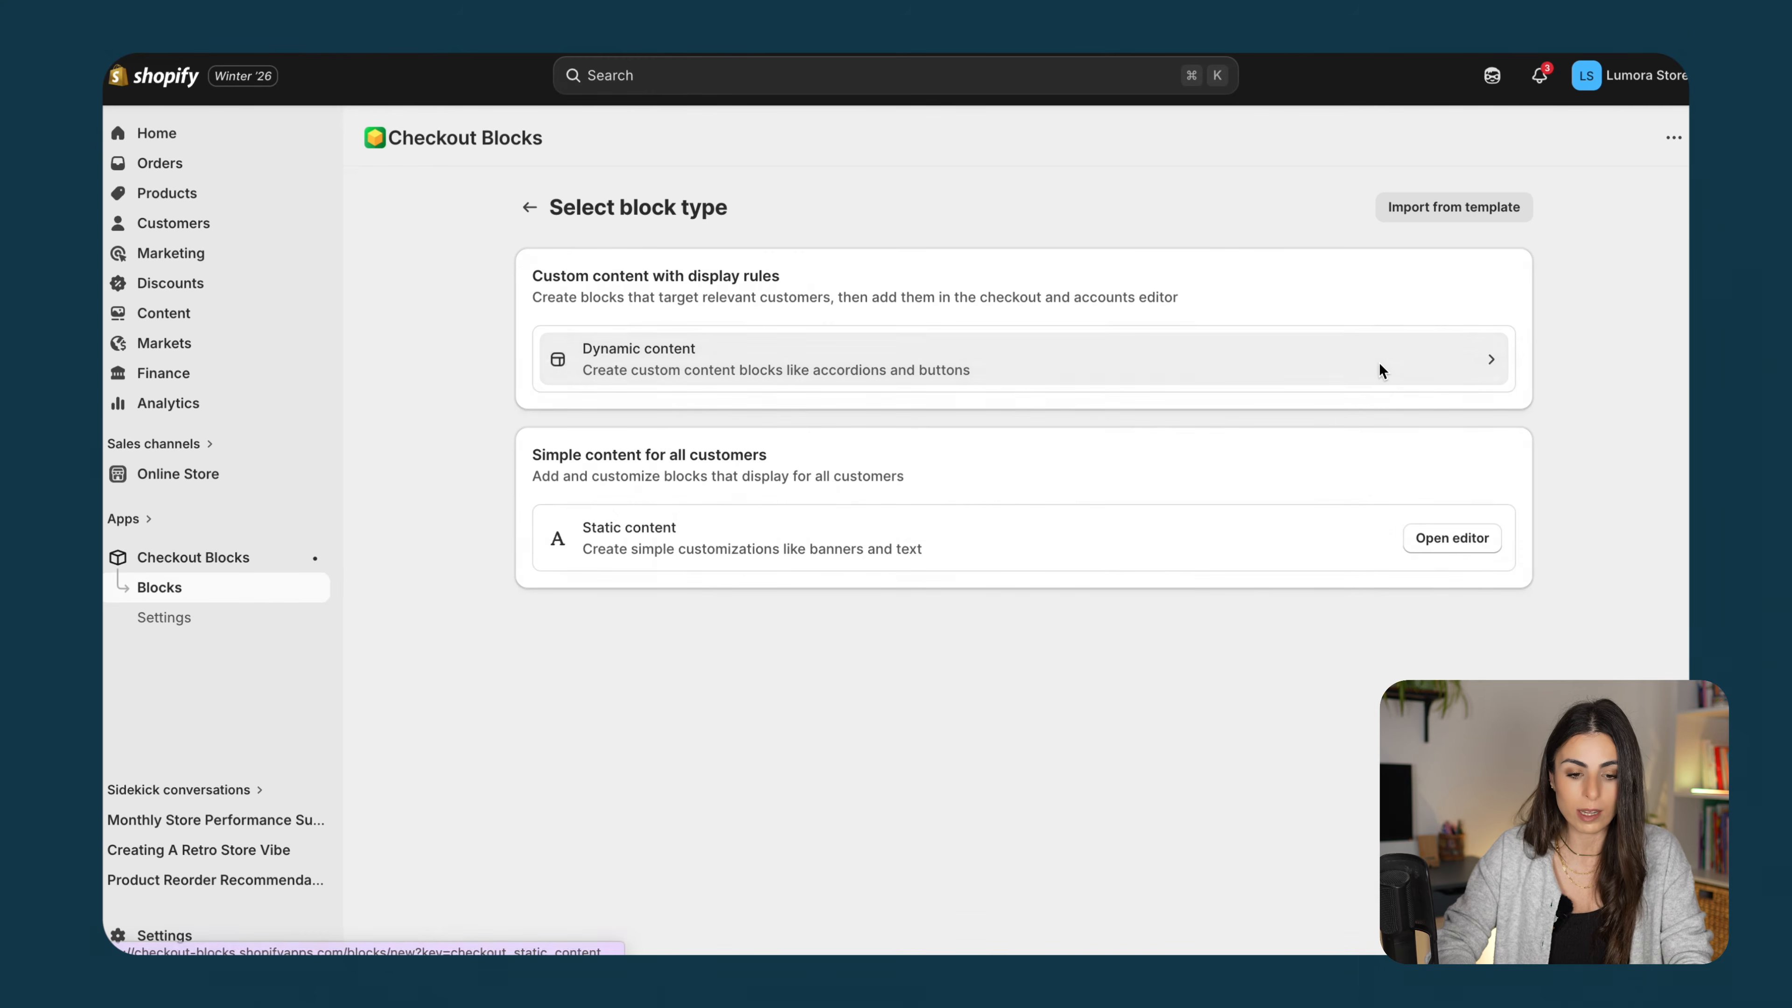
{"action": "left_click", "coordinate": [1379, 362]}
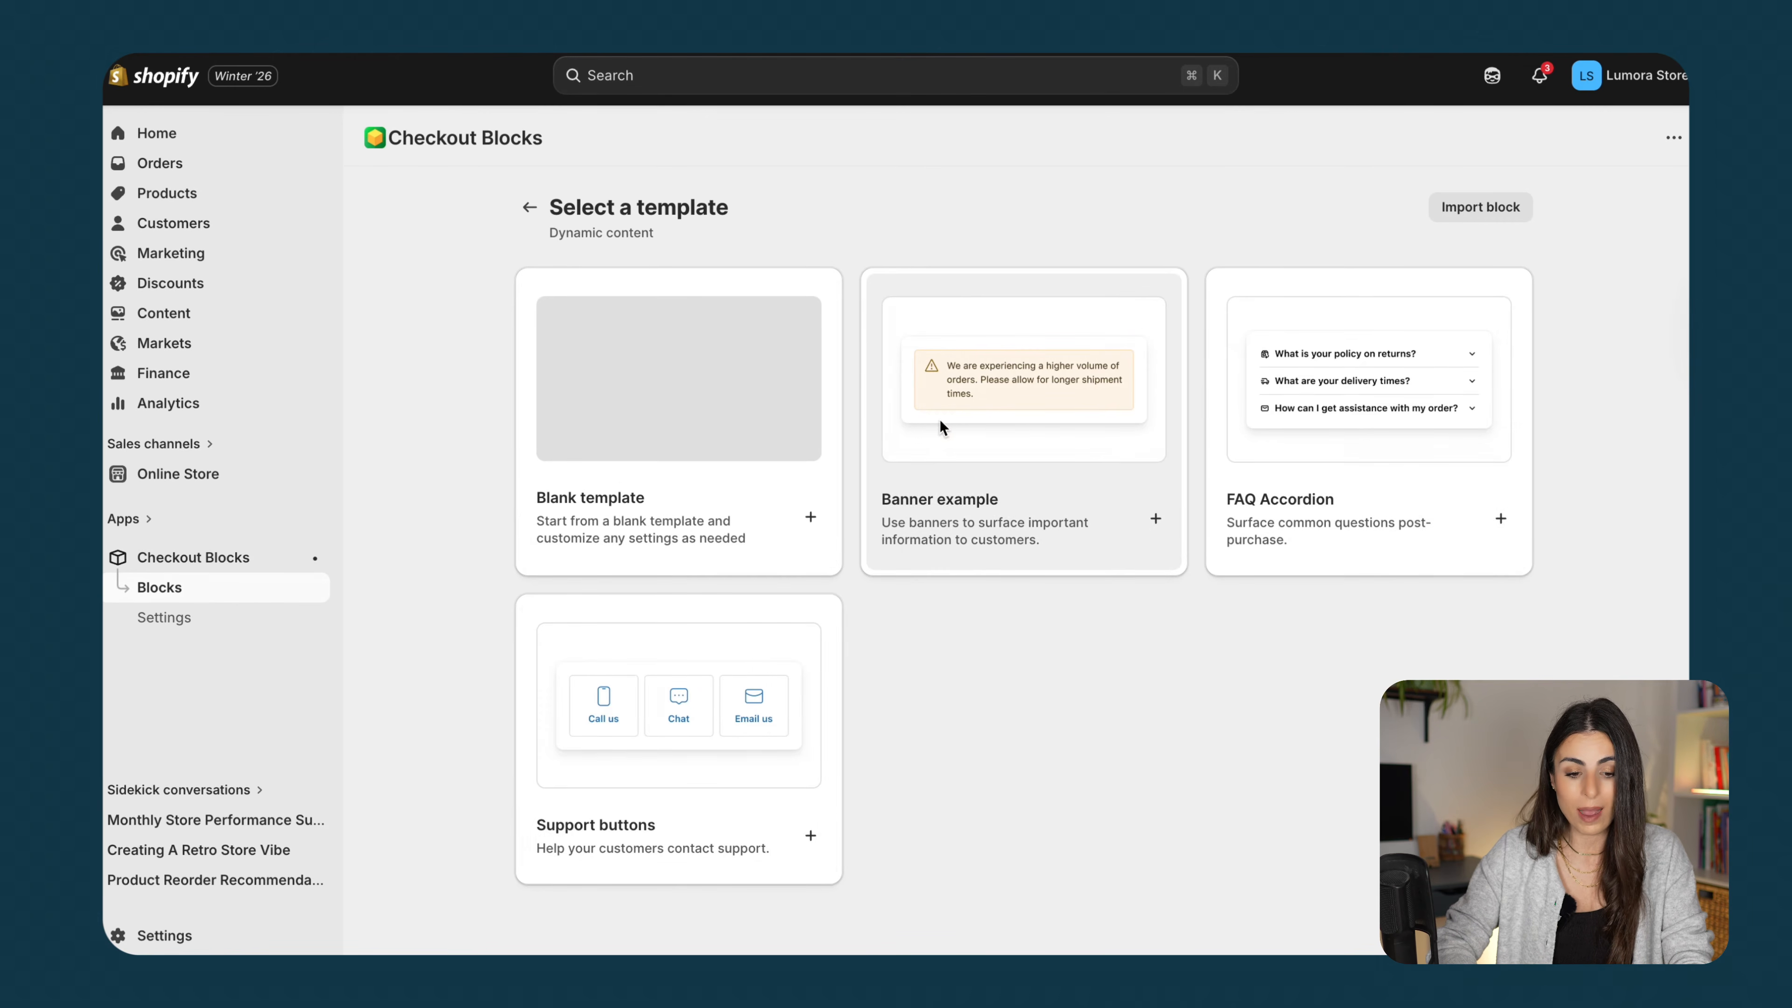
{"action": "left_click", "coordinate": [1161, 519]}
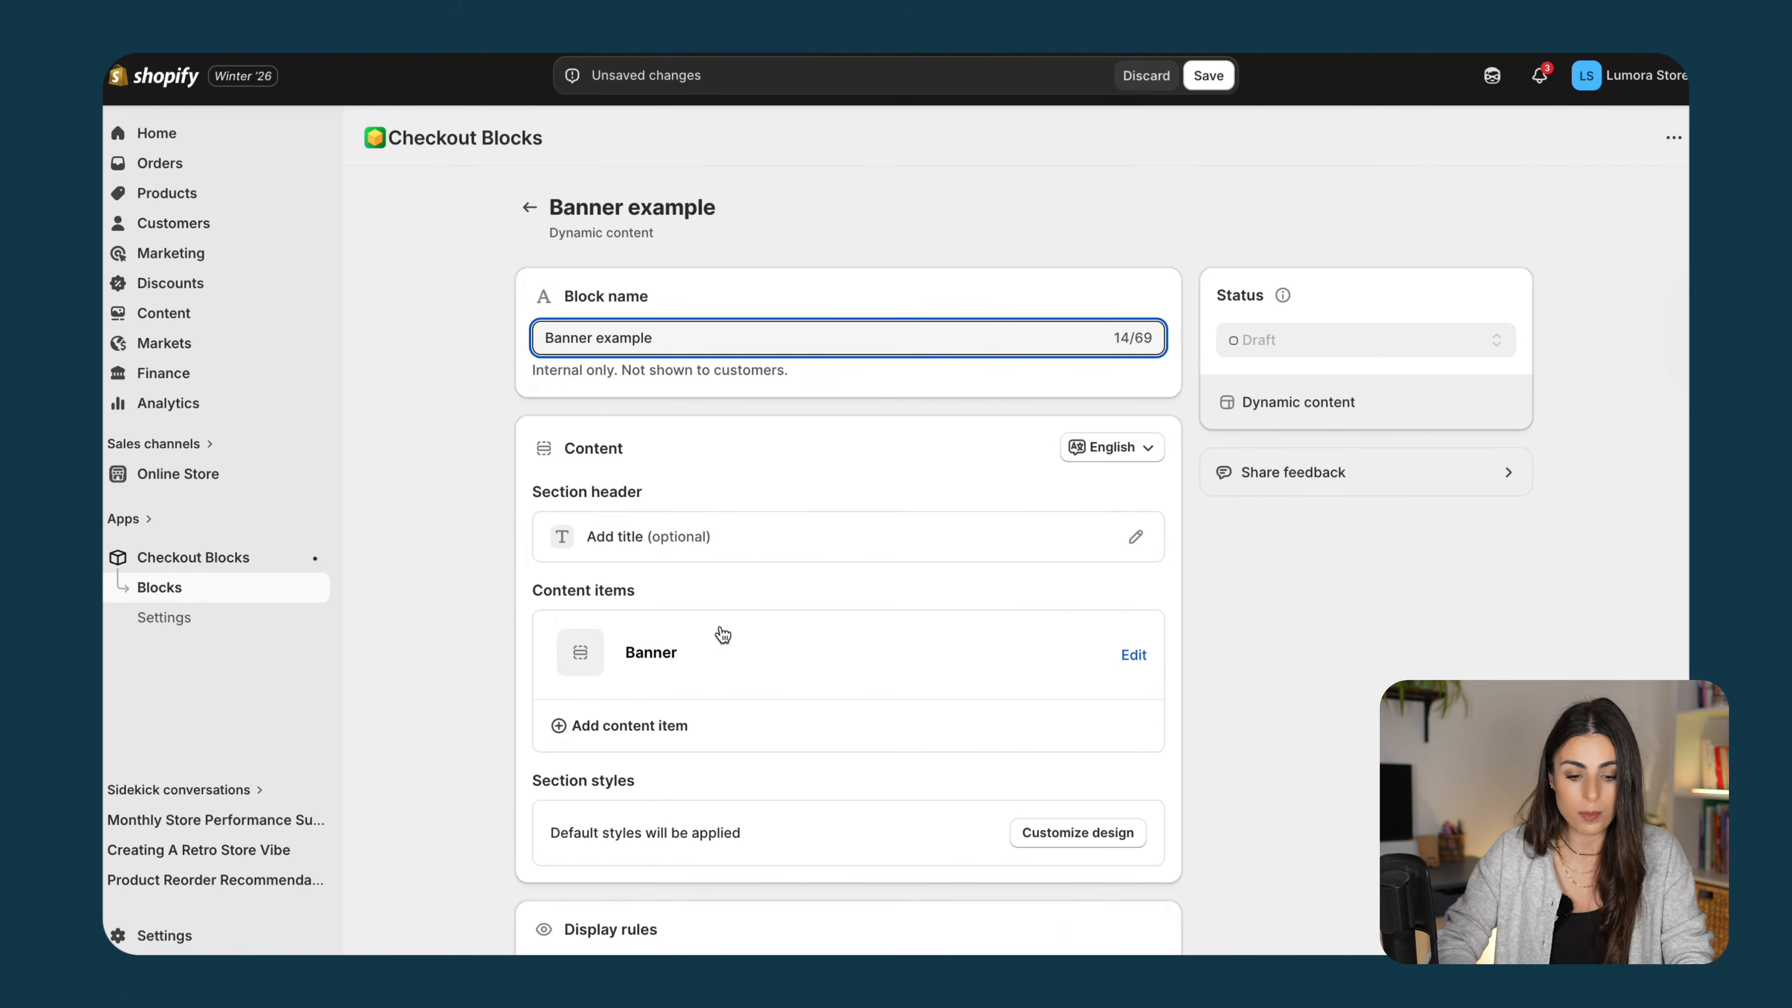
{"action": "scroll", "coordinate": [721, 632], "scroll_direction": "down", "scroll_amount": 5}
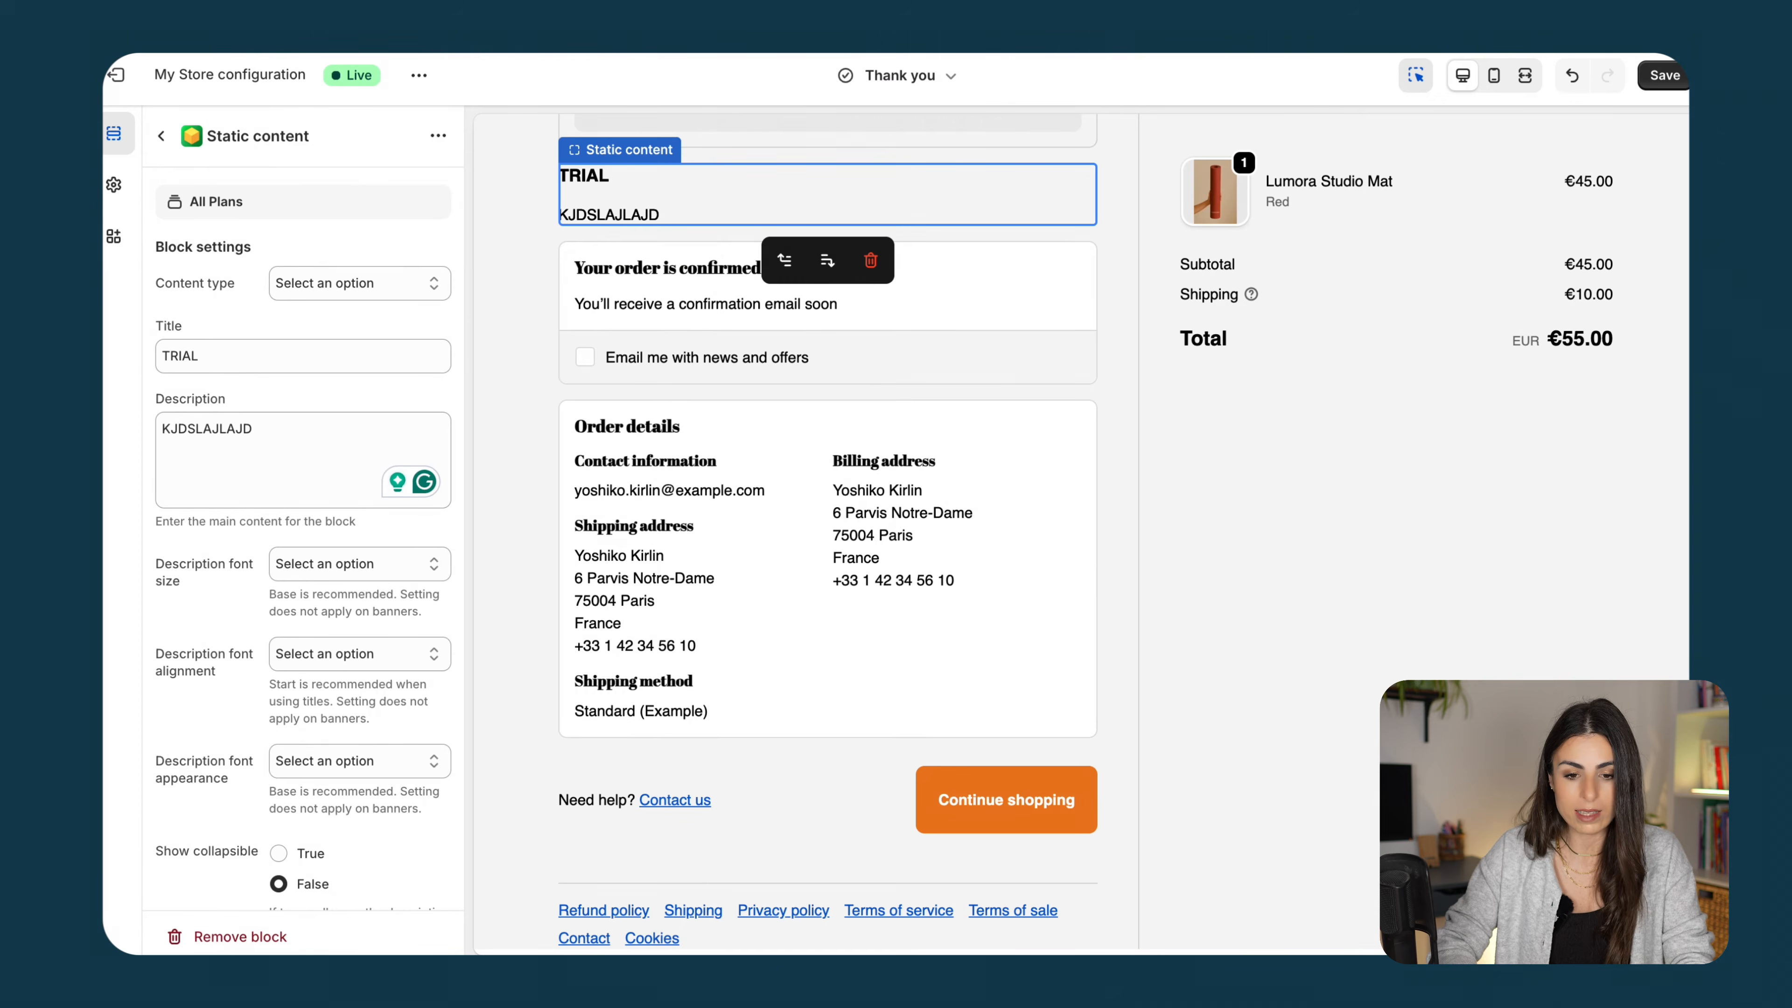
Save the static content block in the editor and add a Dynamic content block to the Thank you page's Main section
{"action": "left_click", "coordinate": [1663, 74]}
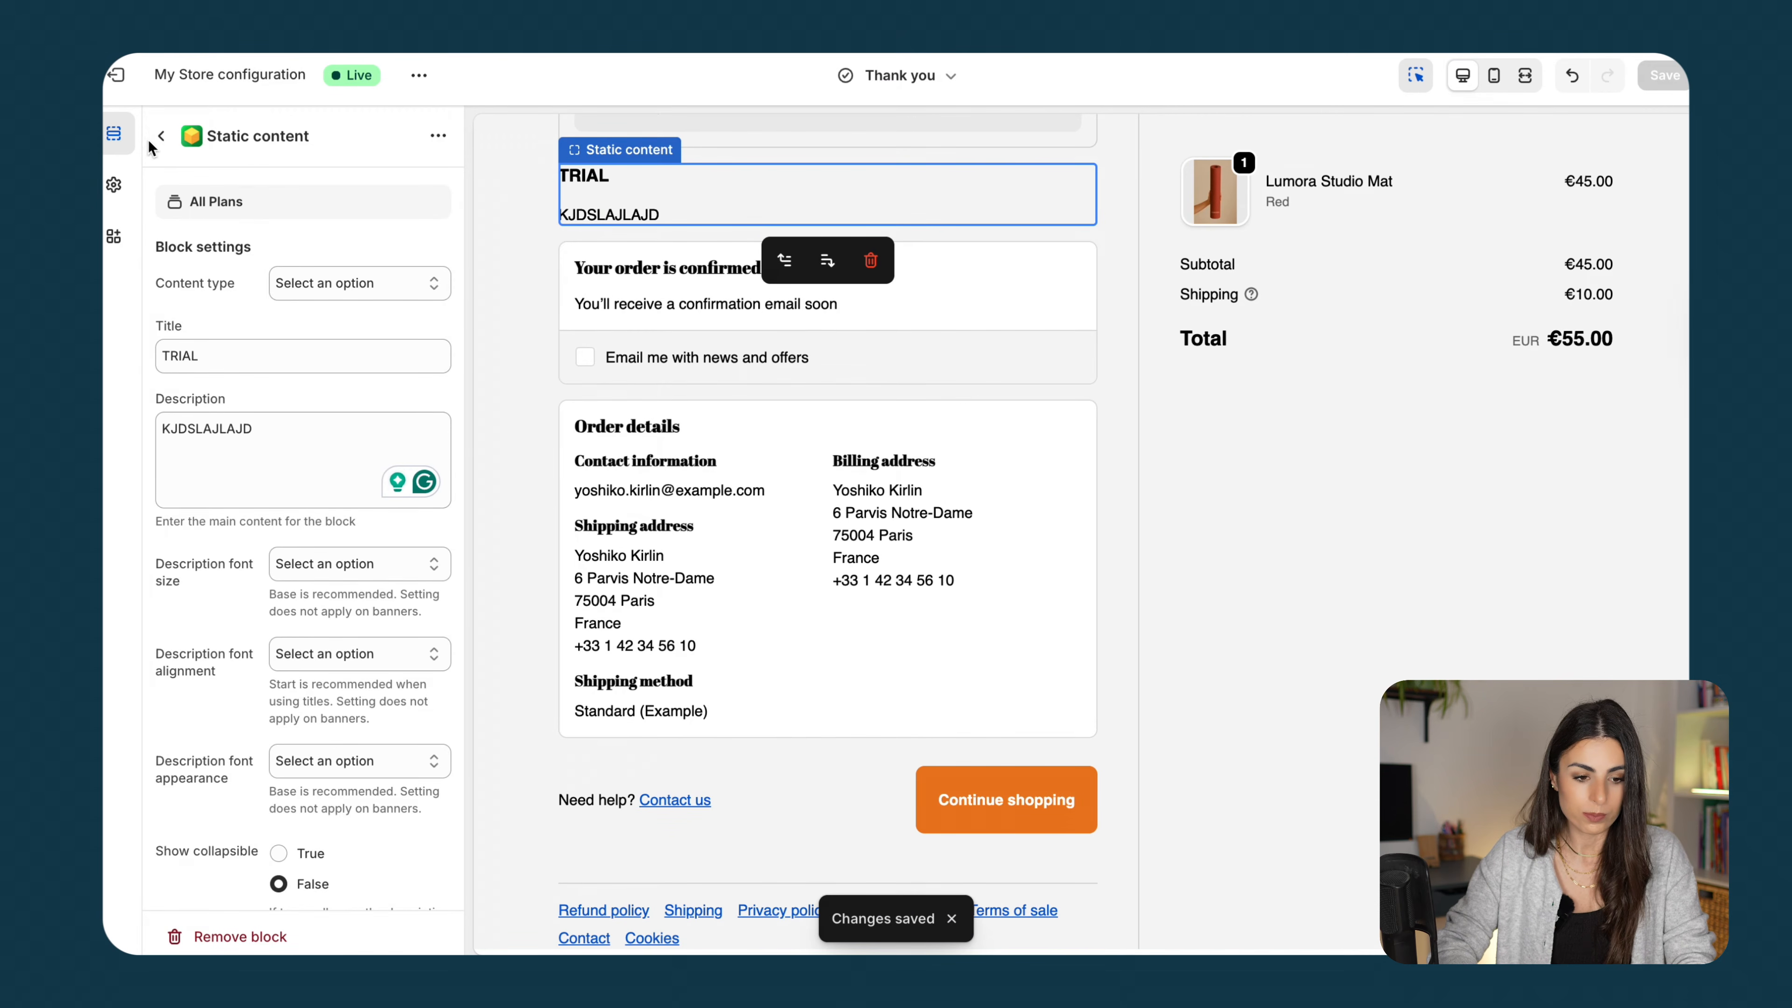
{"action": "left_click", "coordinate": [163, 138]}
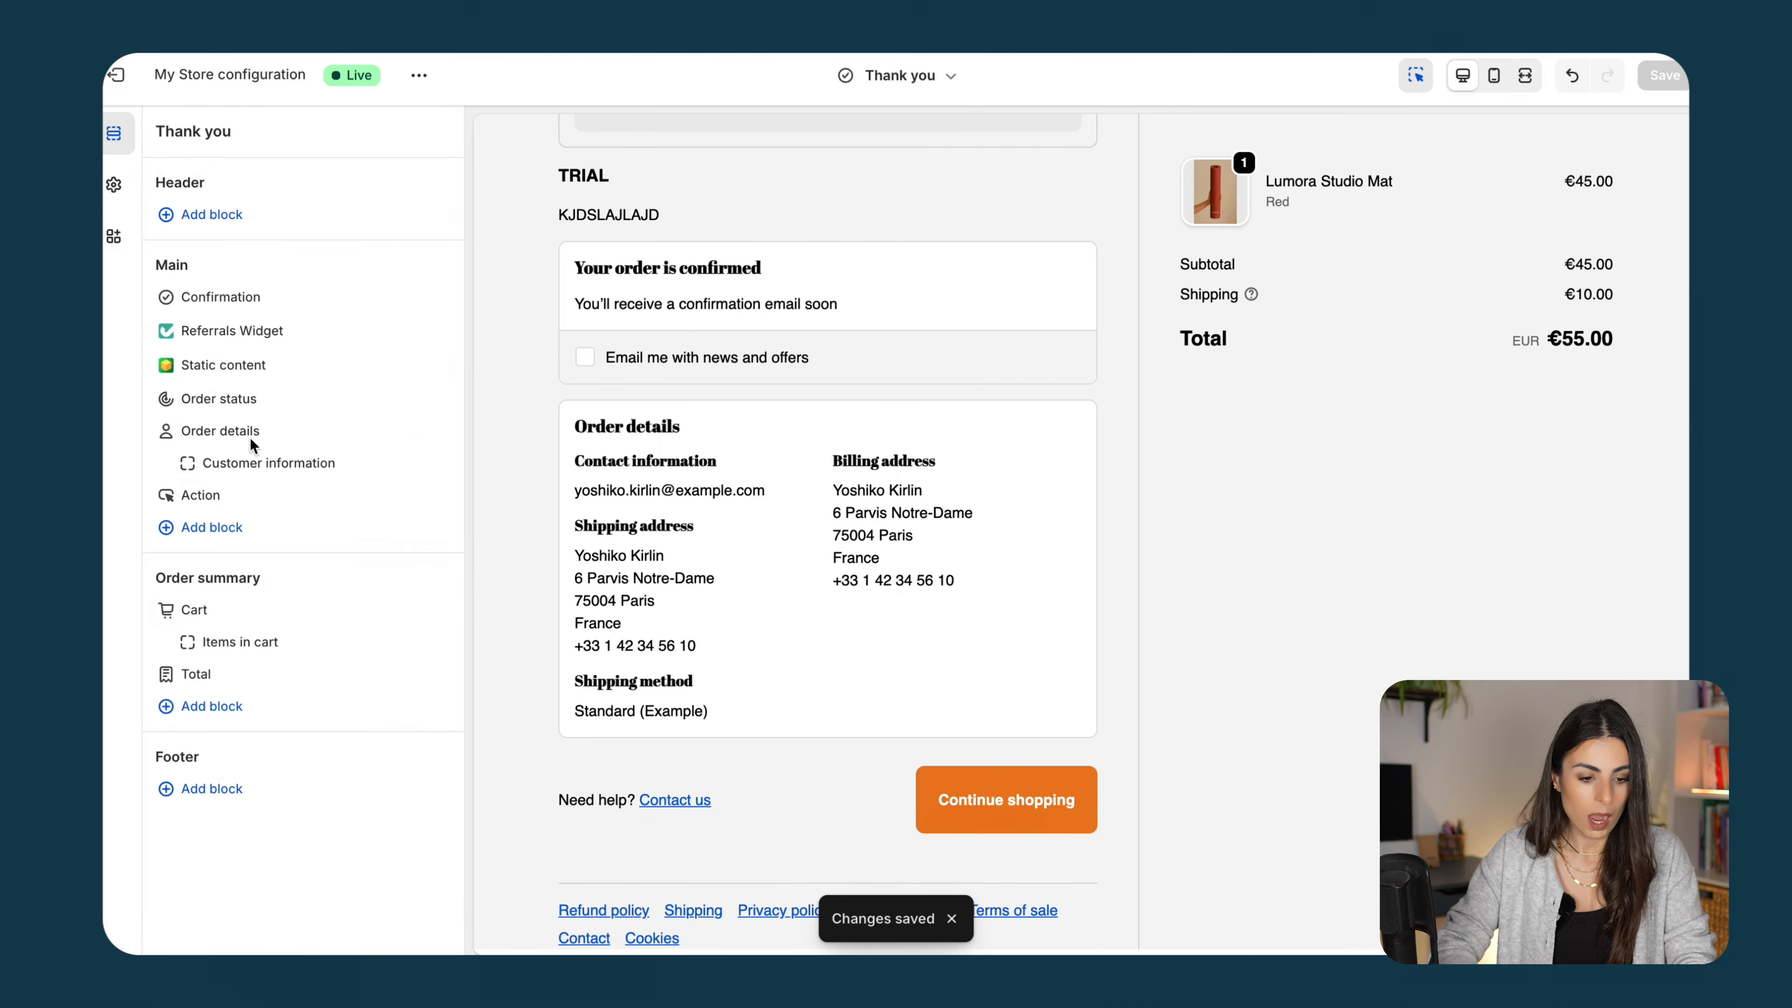
{"action": "left_click", "coordinate": [240, 530]}
{"action": "left_click", "coordinate": [586, 804]}
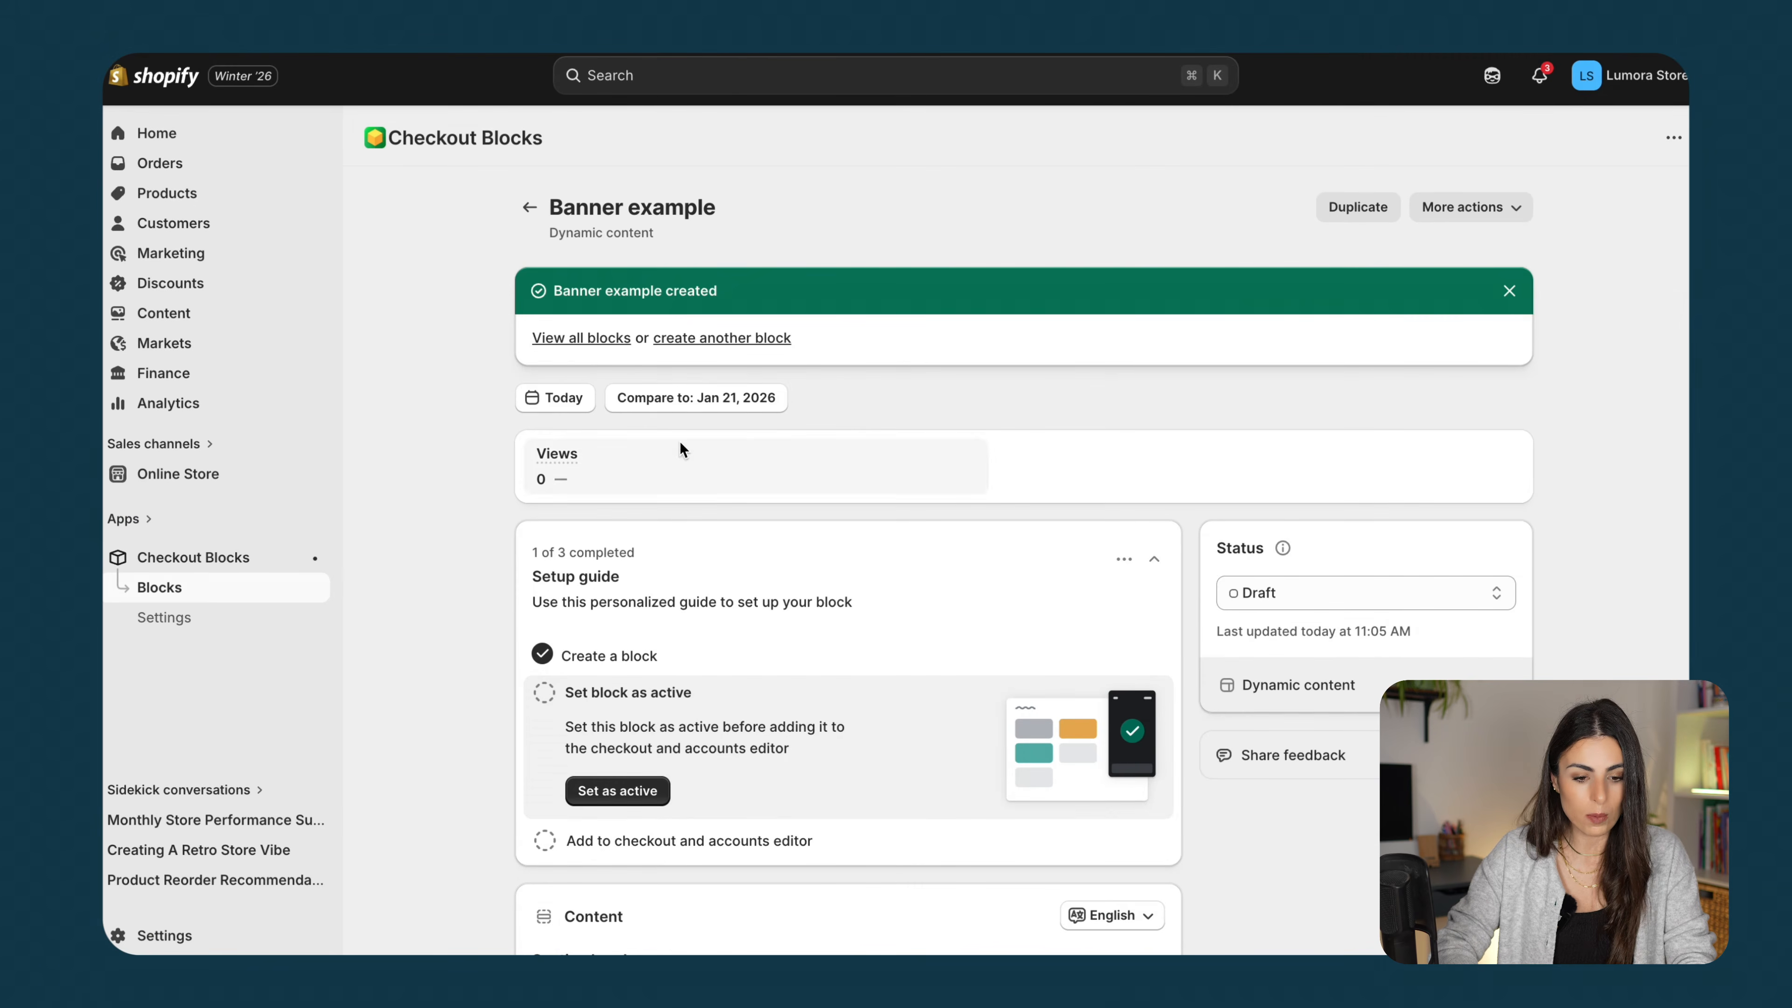
Open the Banner example block from the list of all blocks and look up its Block ID
{"action": "left_click", "coordinate": [579, 338]}
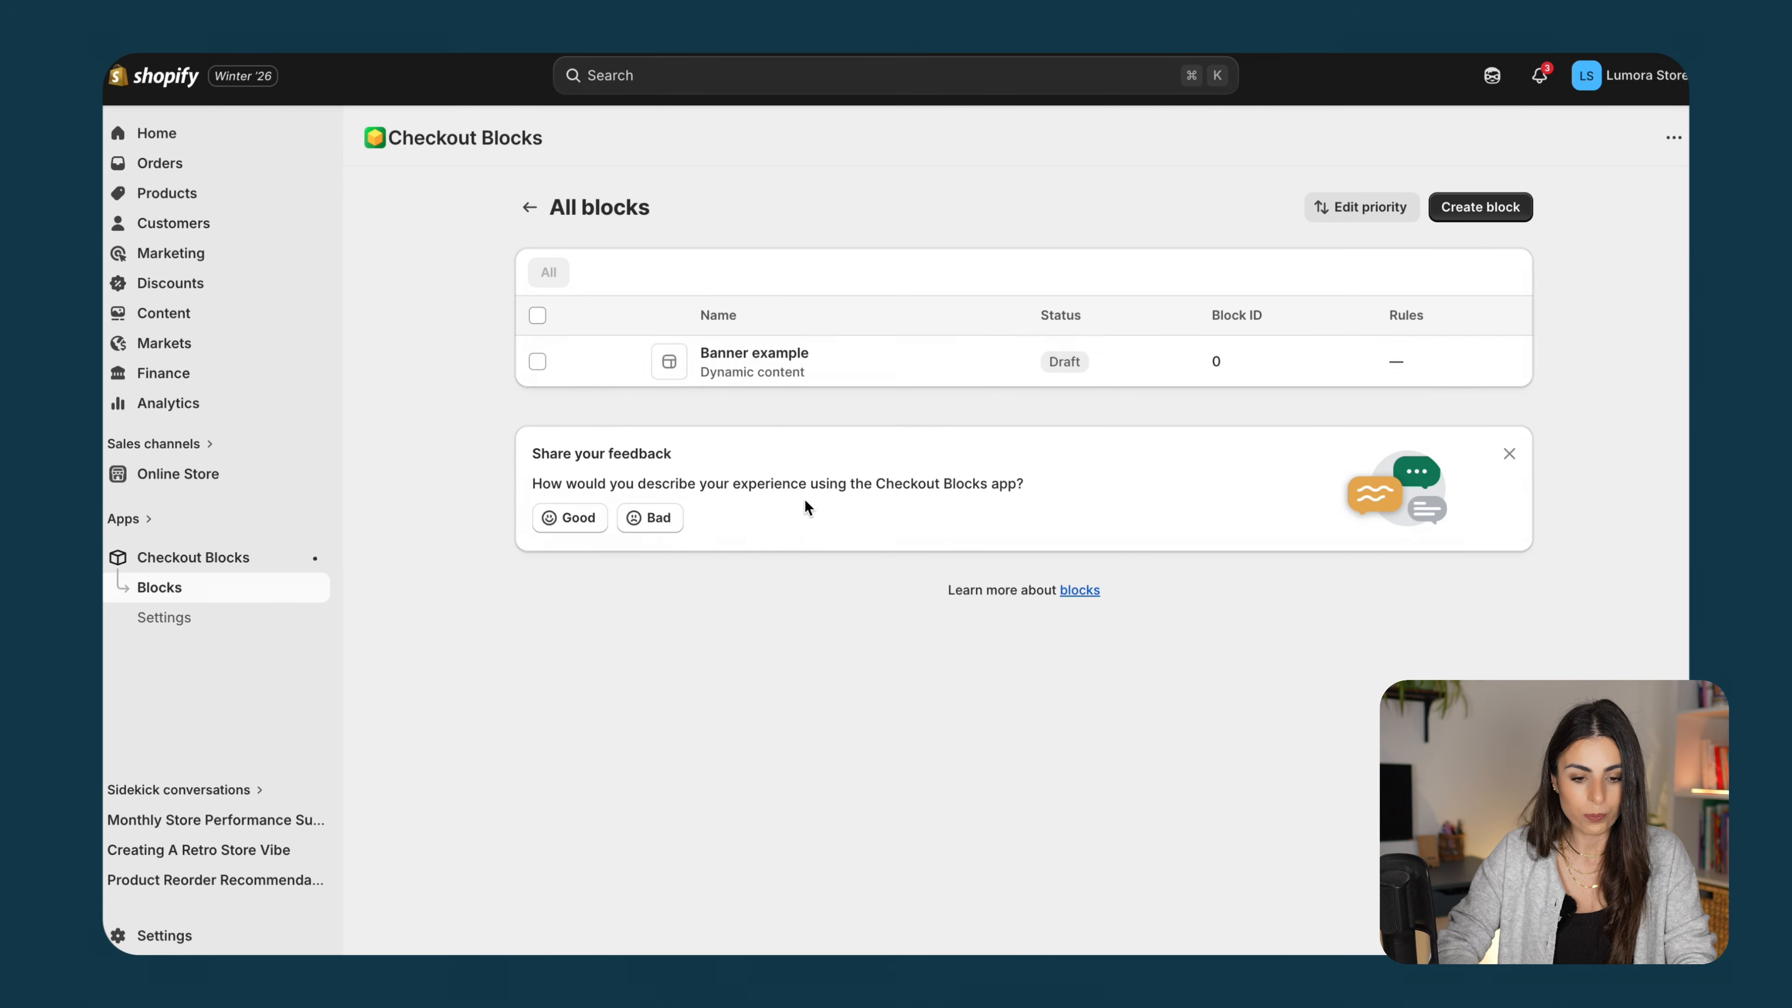
{"action": "left_click", "coordinate": [765, 356]}
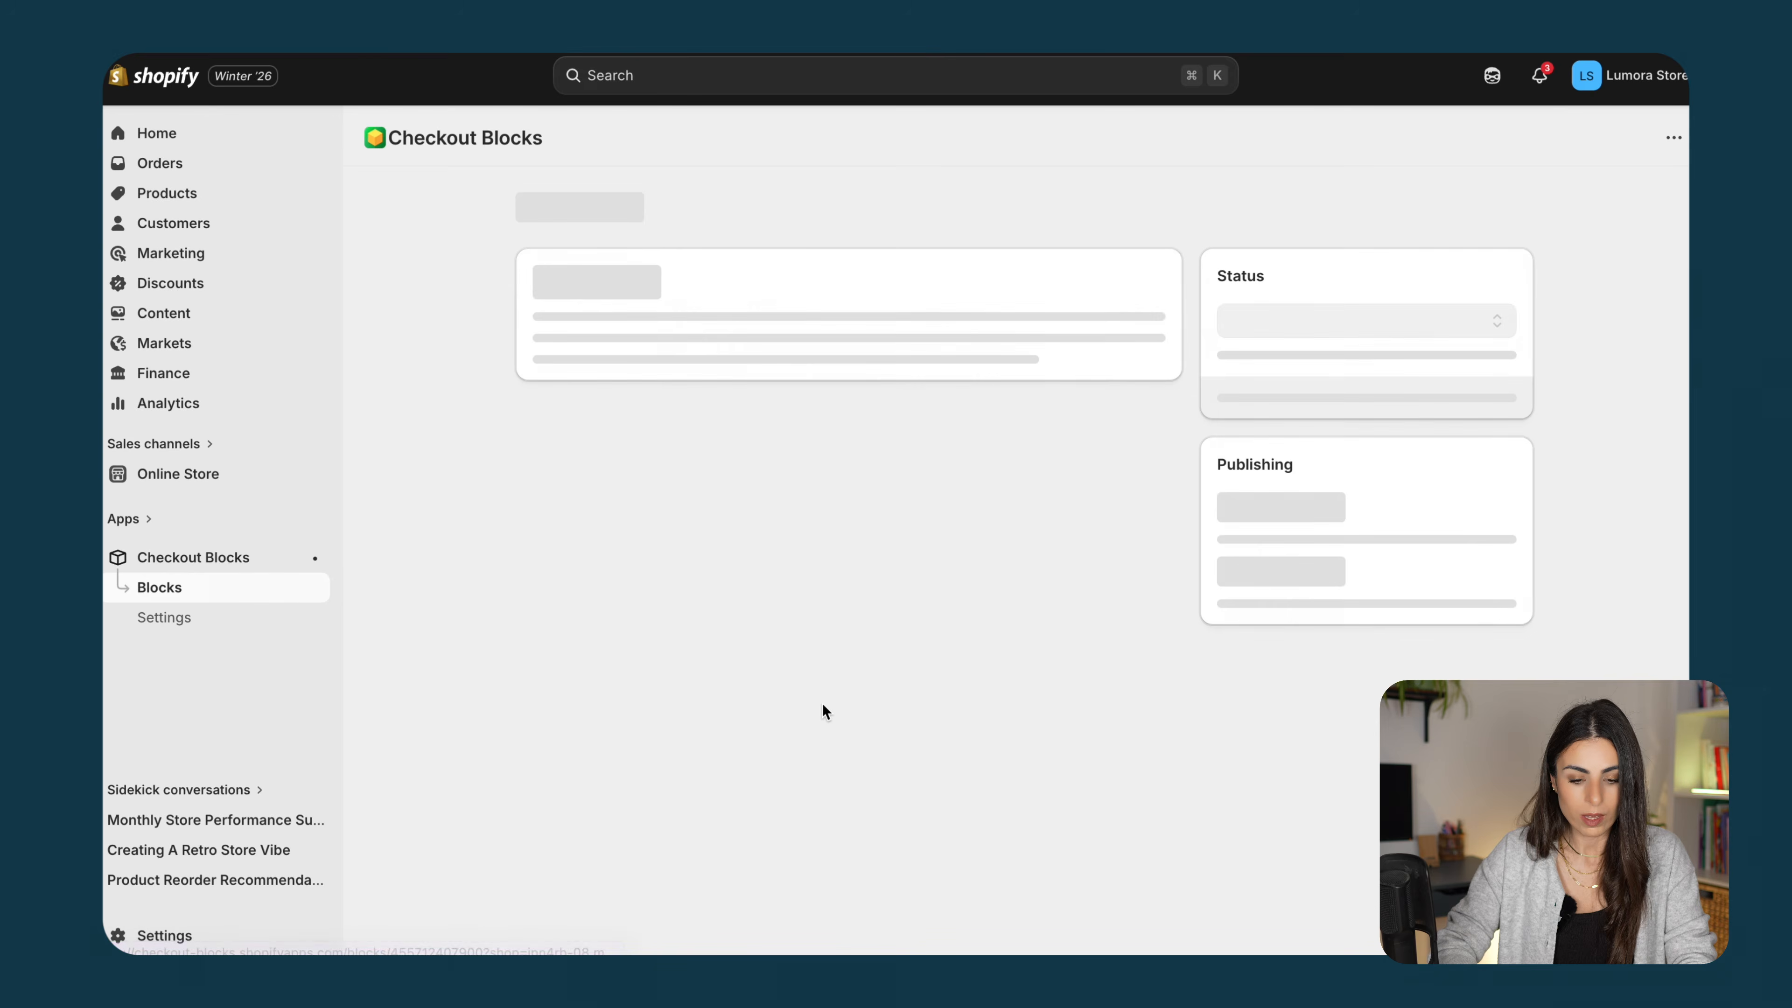
{"action": "scroll", "coordinate": [825, 709], "scroll_direction": "down", "scroll_amount": 10}
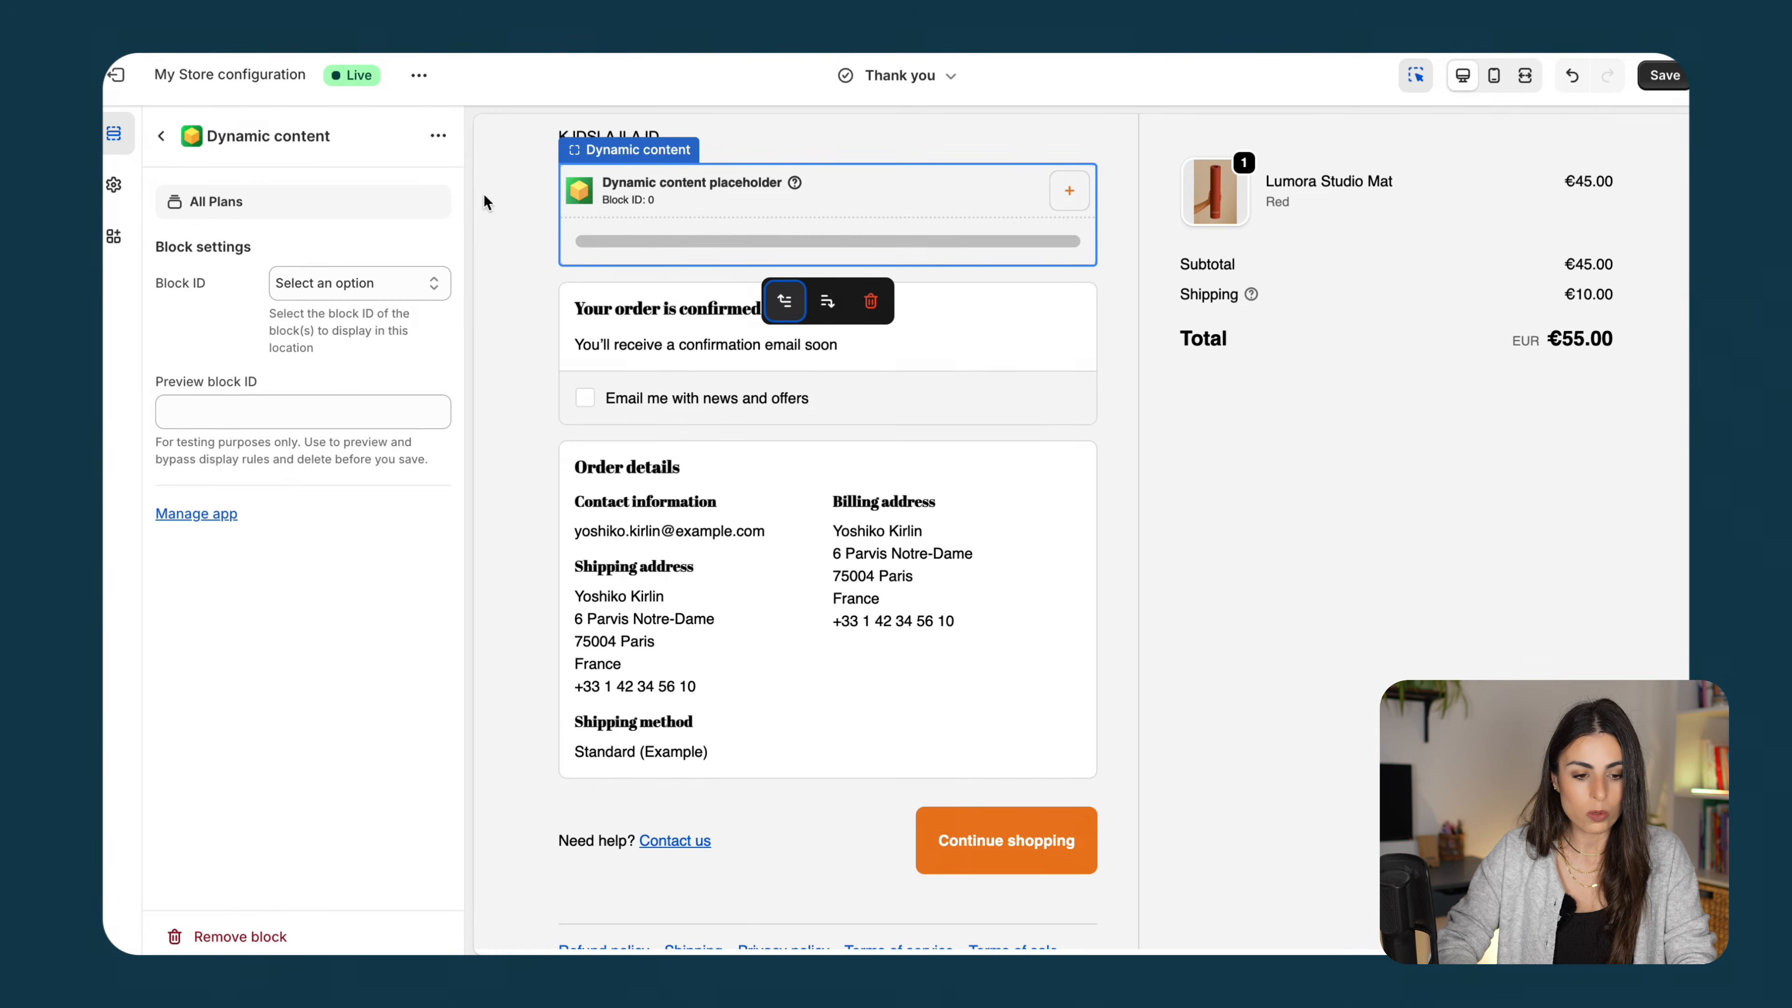
Set the Dynamic content block's Block ID to 0 and save the Thank you page configuration
{"action": "left_click", "coordinate": [356, 282]}
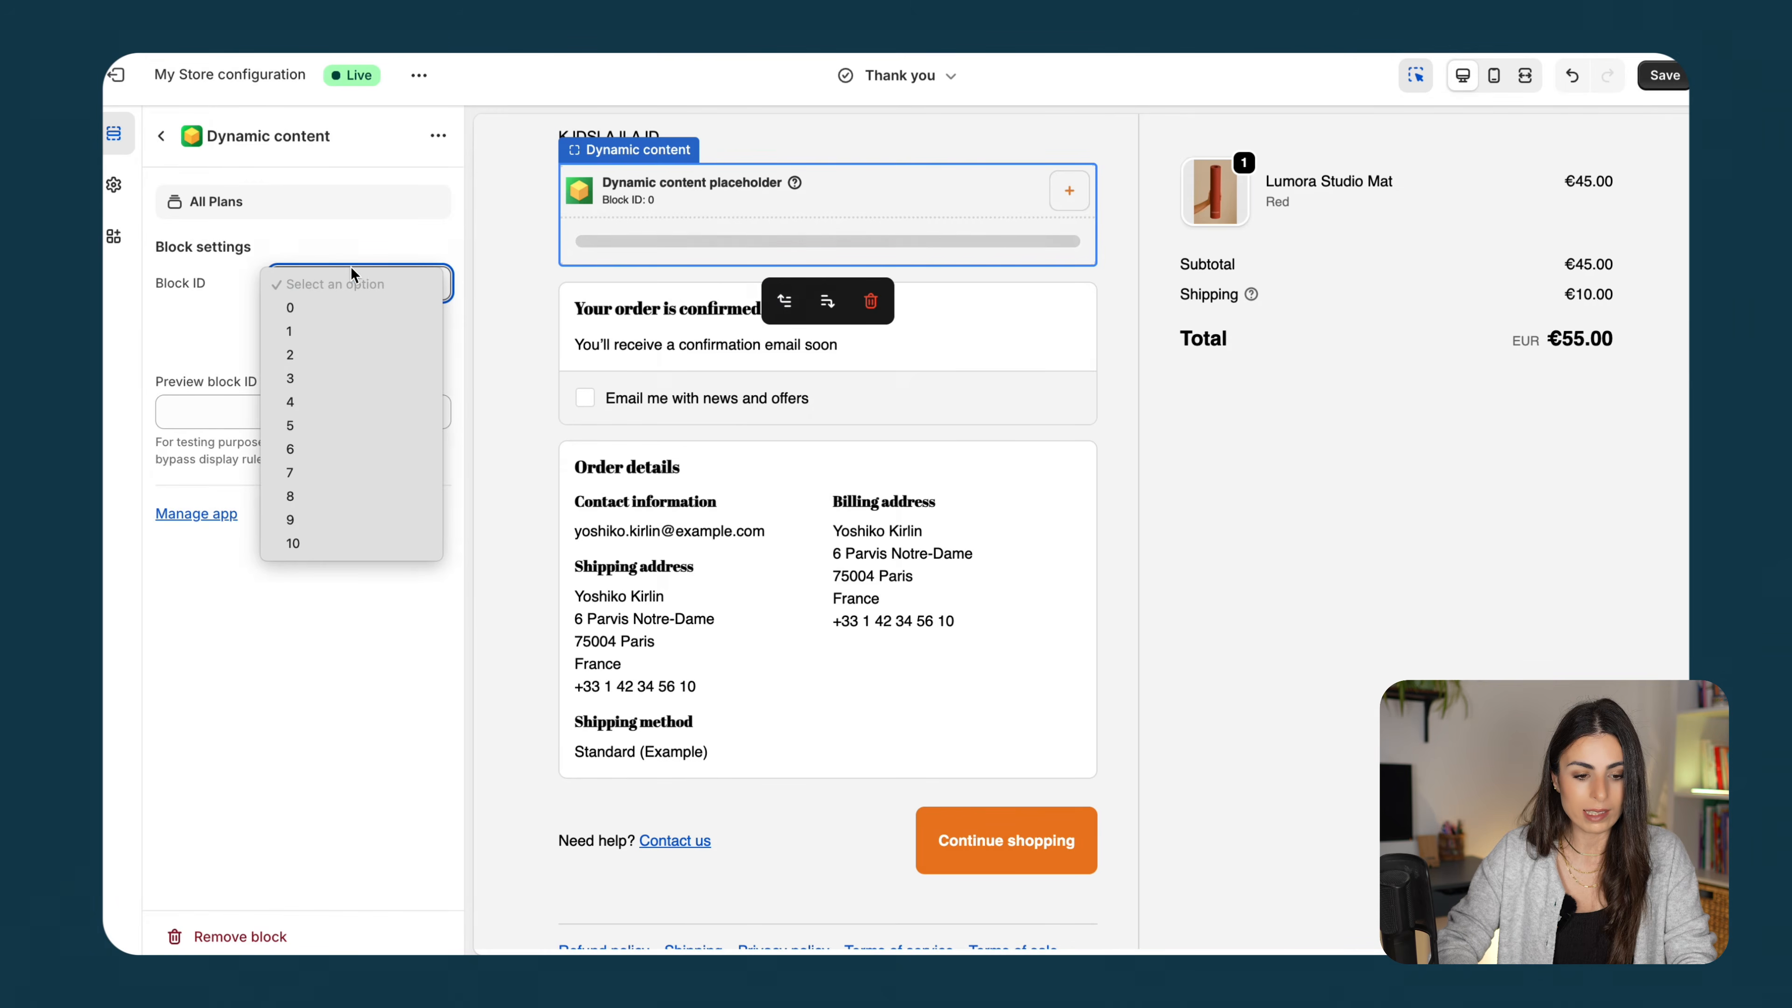
{"action": "left_click", "coordinate": [332, 309]}
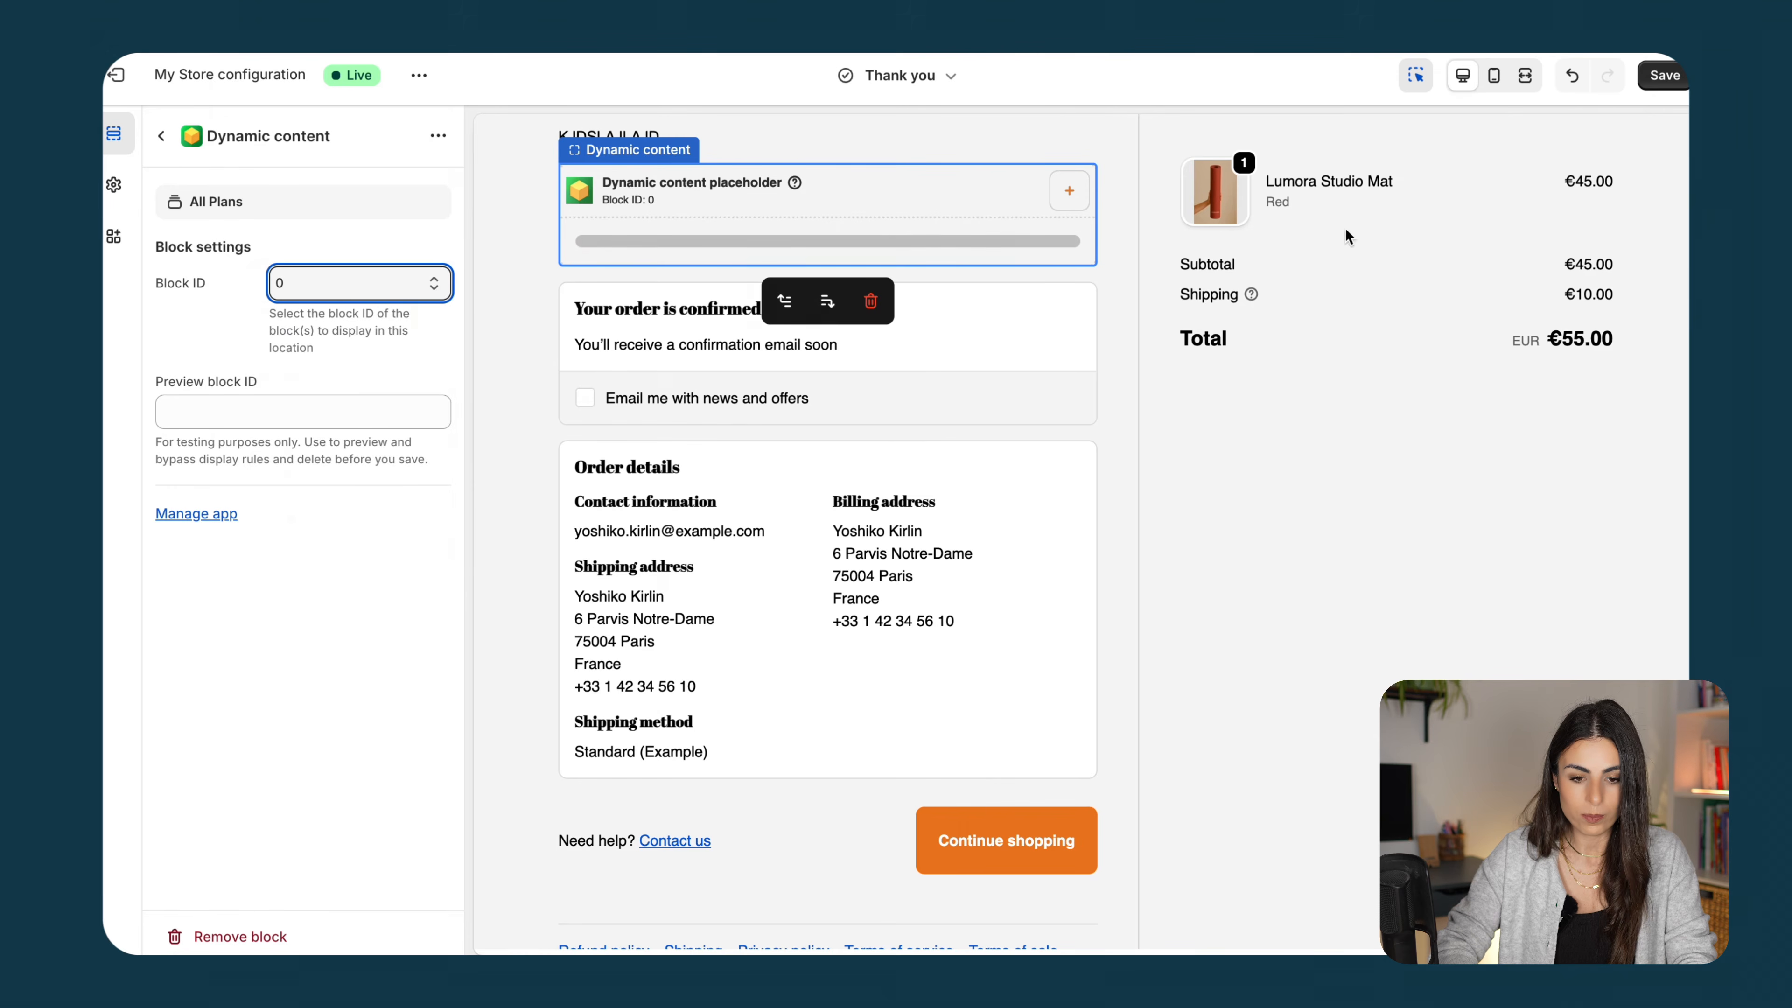
{"action": "left_click", "coordinate": [1659, 76]}
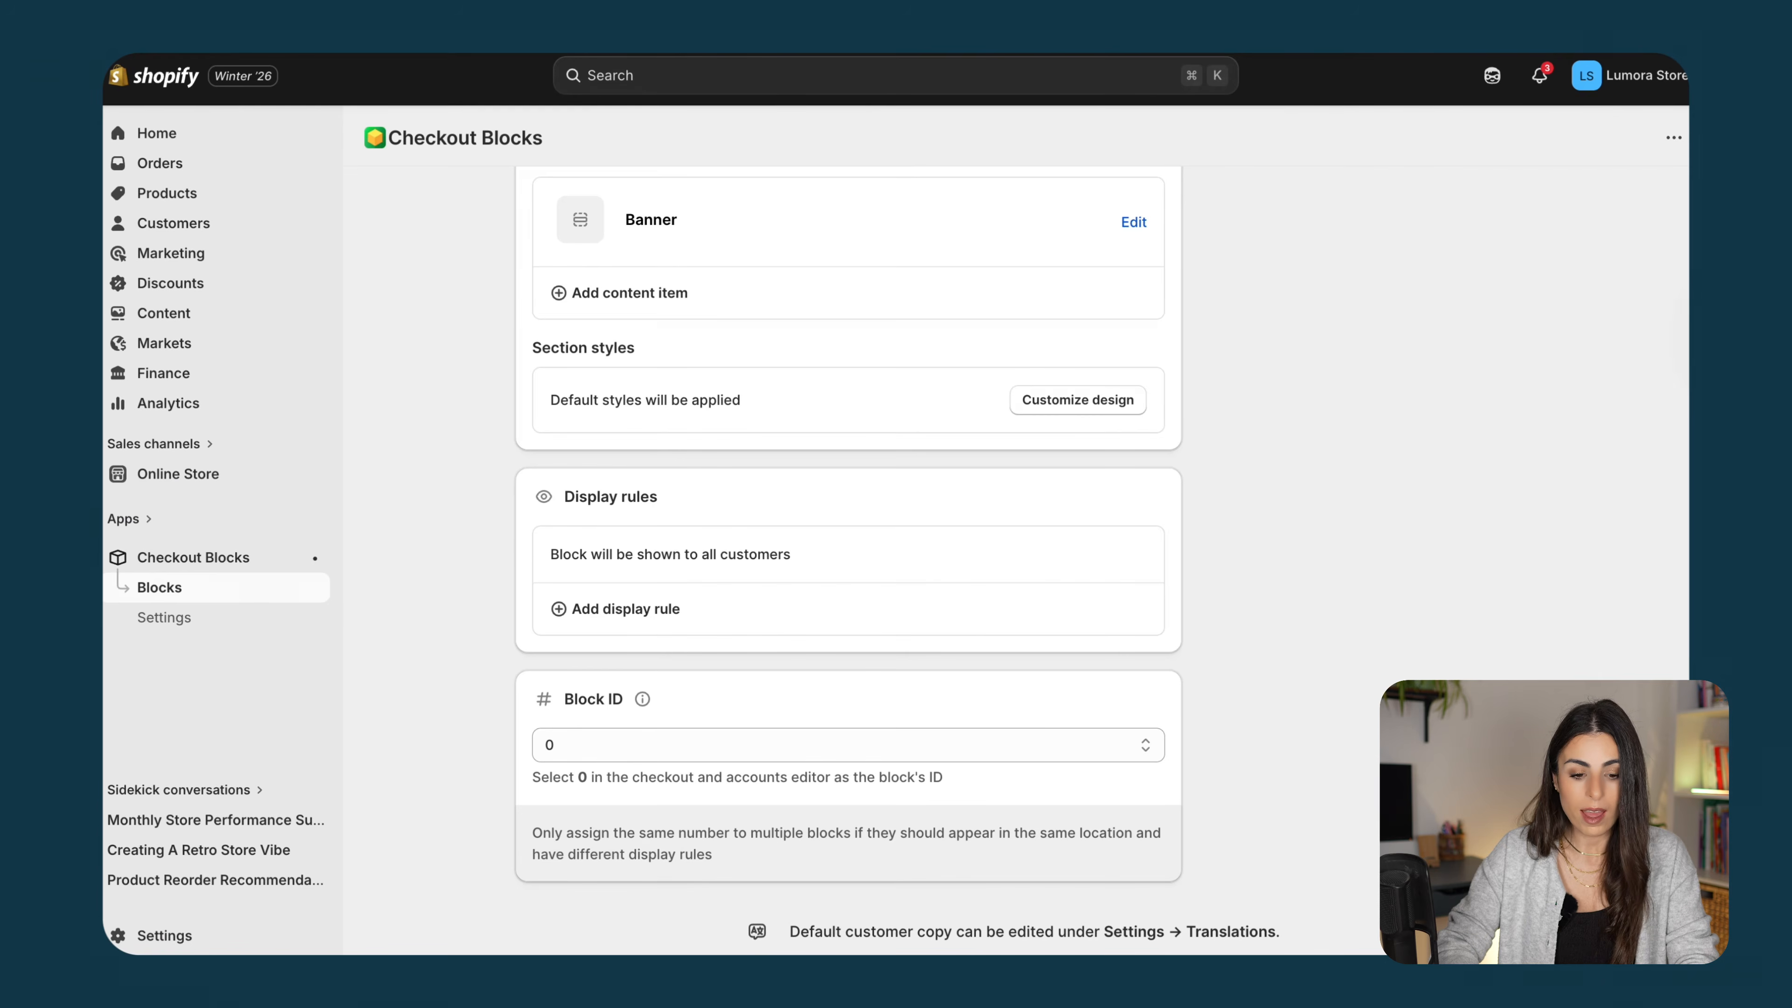
Edit the Banner content item of the Banner example block and set its title to SPECIAL ALERT
{"action": "scroll", "coordinate": [723, 300], "scroll_direction": "up", "scroll_amount": 2}
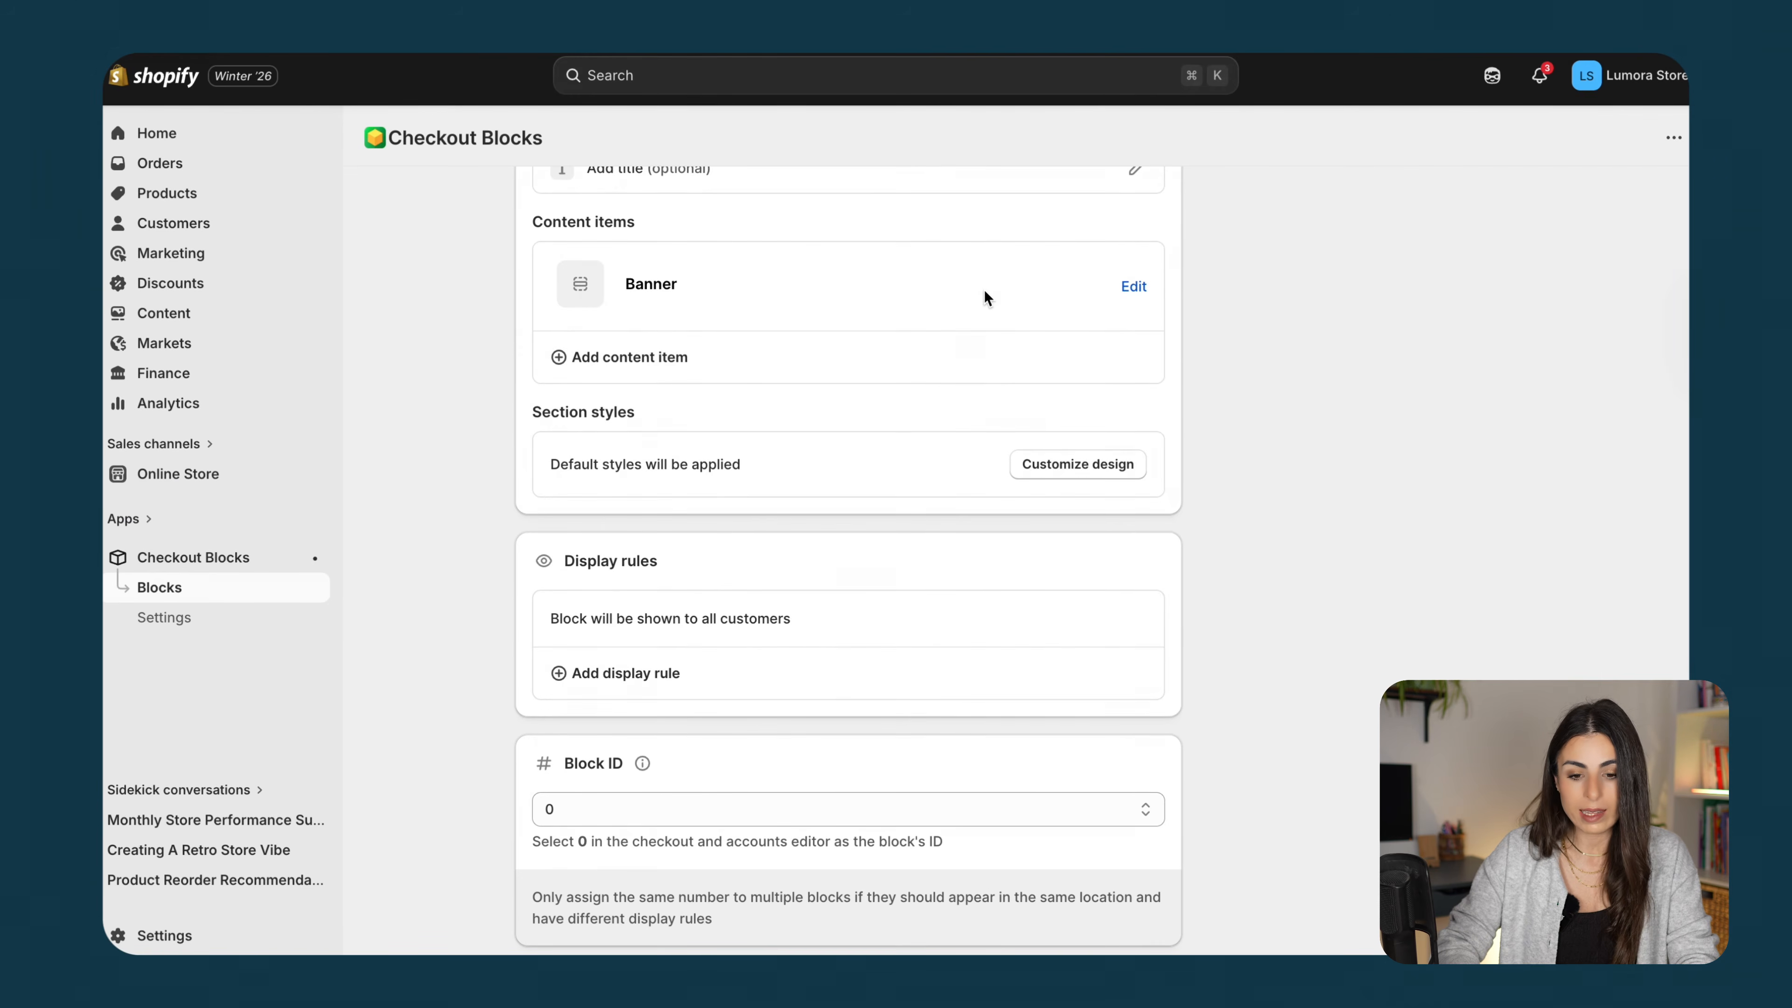
{"action": "left_click", "coordinate": [1133, 289]}
{"action": "left_click", "coordinate": [923, 320]}
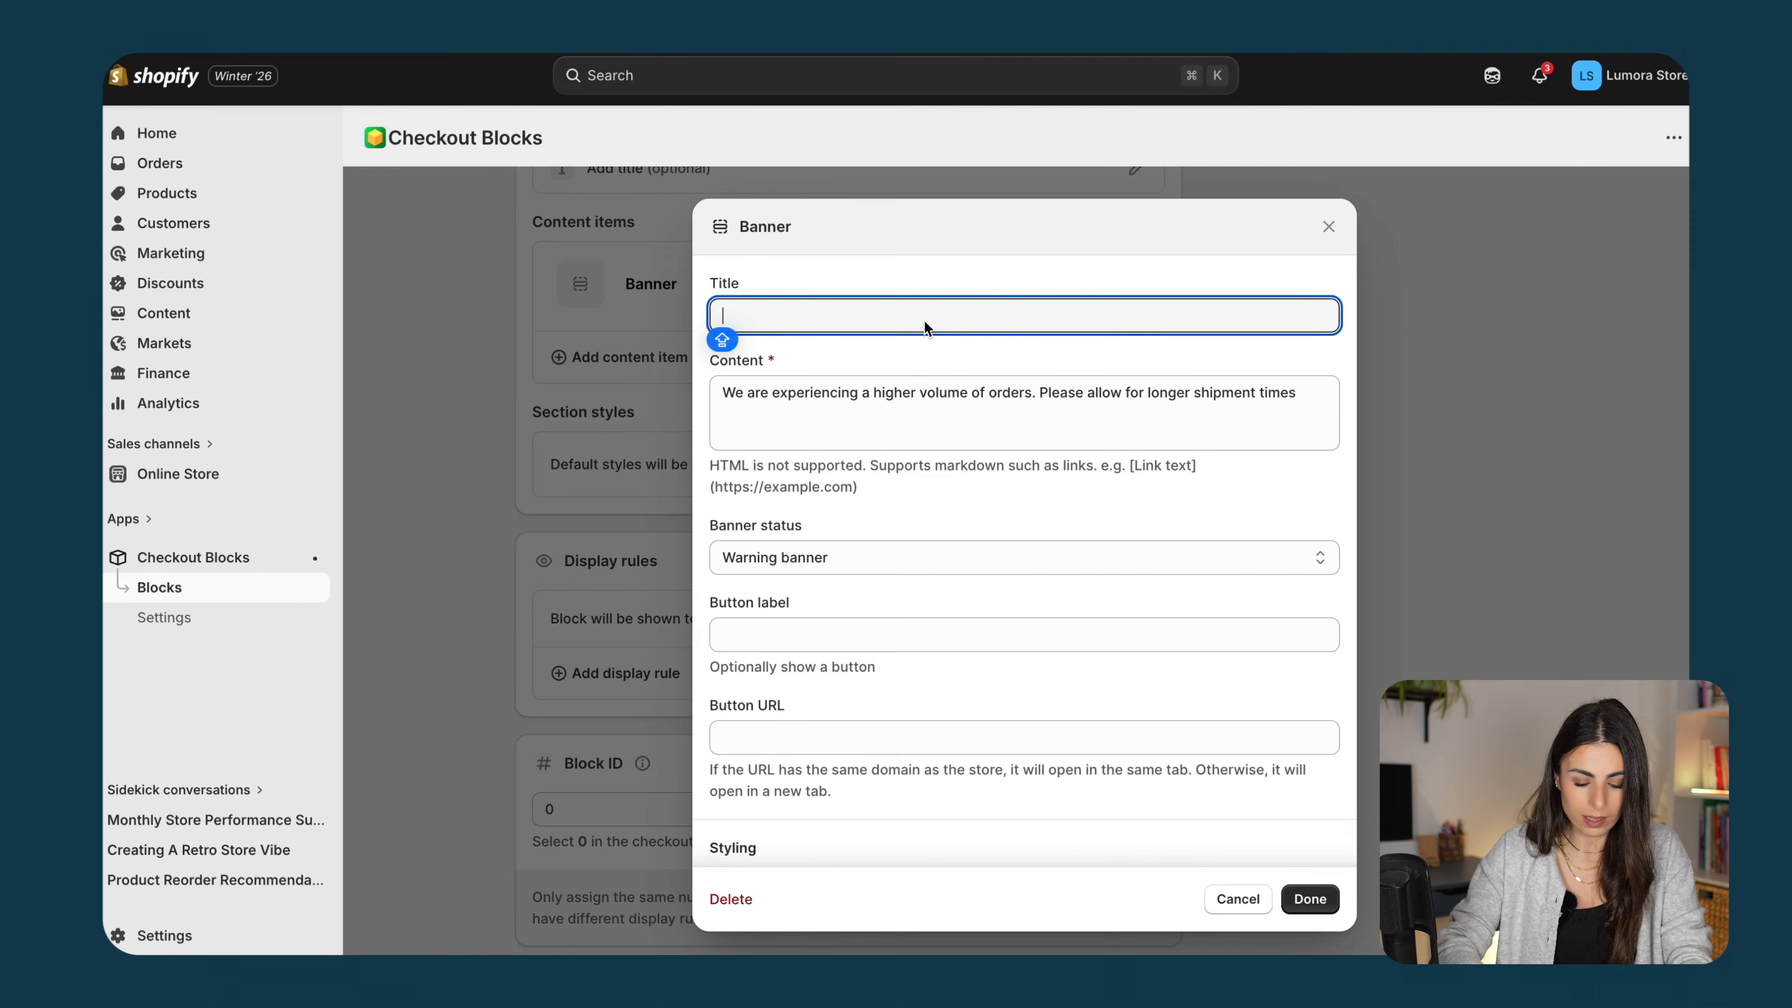
{"action": "type", "text": "SPECI"}
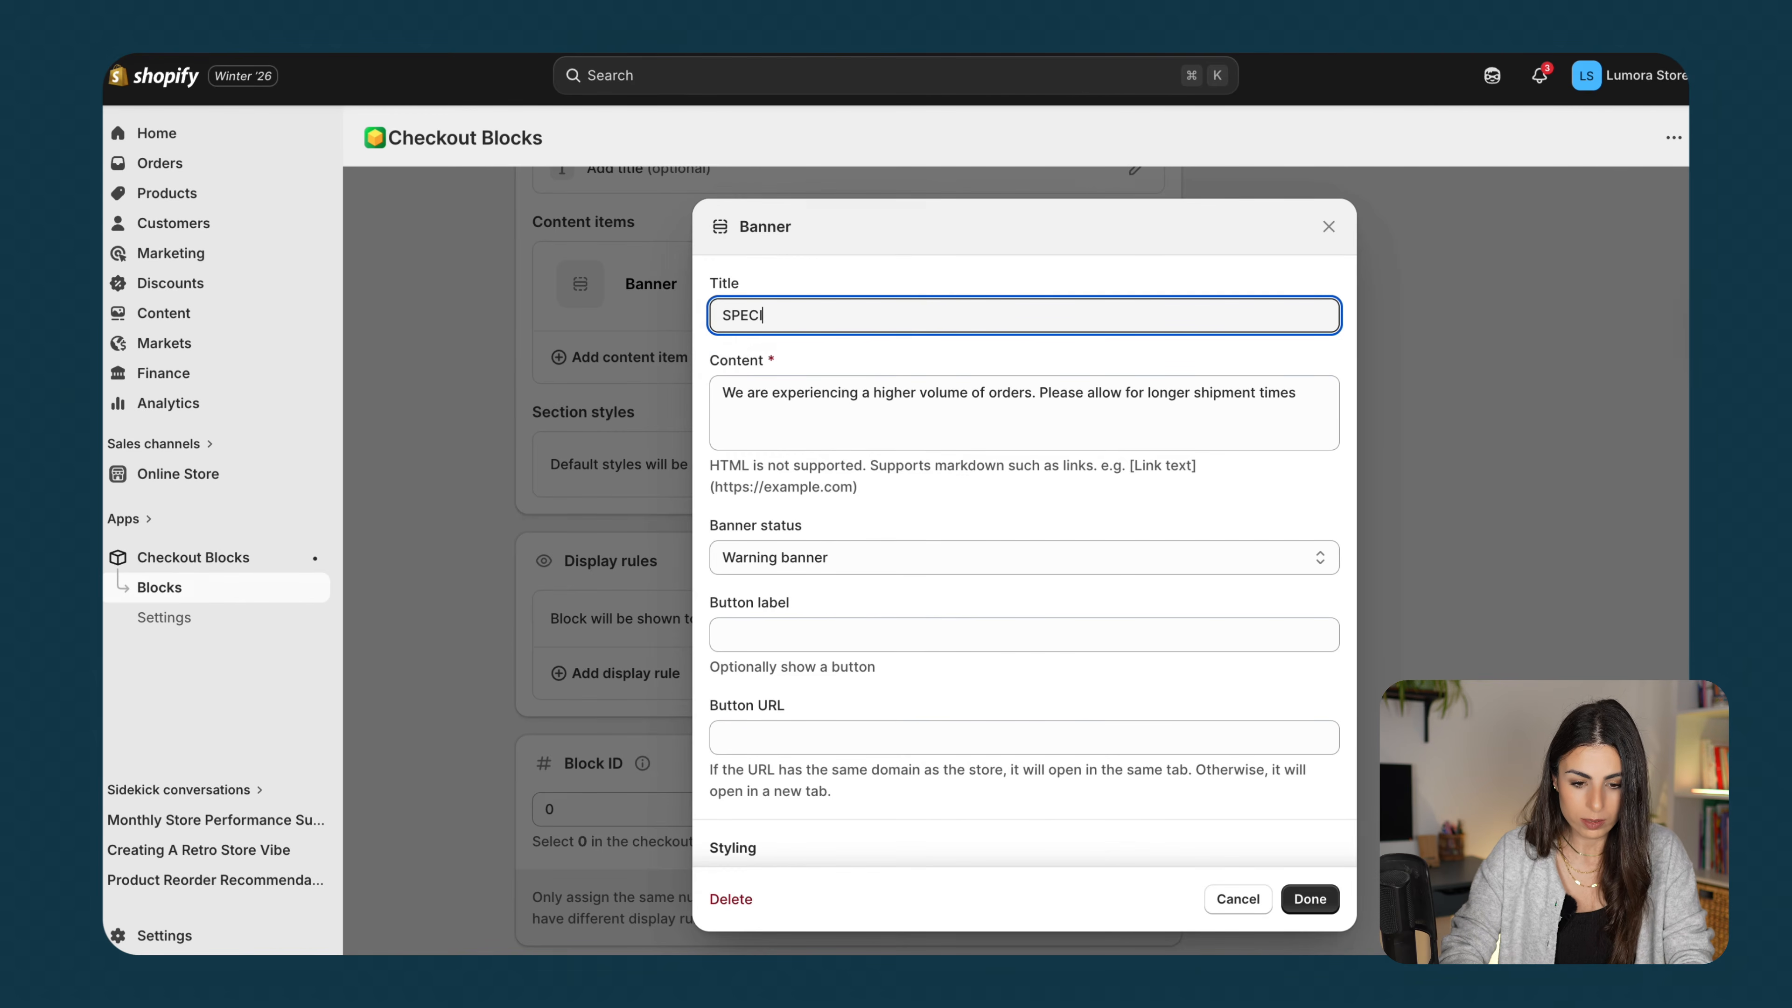
{"action": "type", "text": "AL ALERT"}
{"action": "key", "text": "Tab"}
Keep the banner's content text and Warning banner status, leave the button label empty, and save the block
{"action": "left_click", "coordinate": [1166, 392]}
{"action": "left_click", "coordinate": [980, 556]}
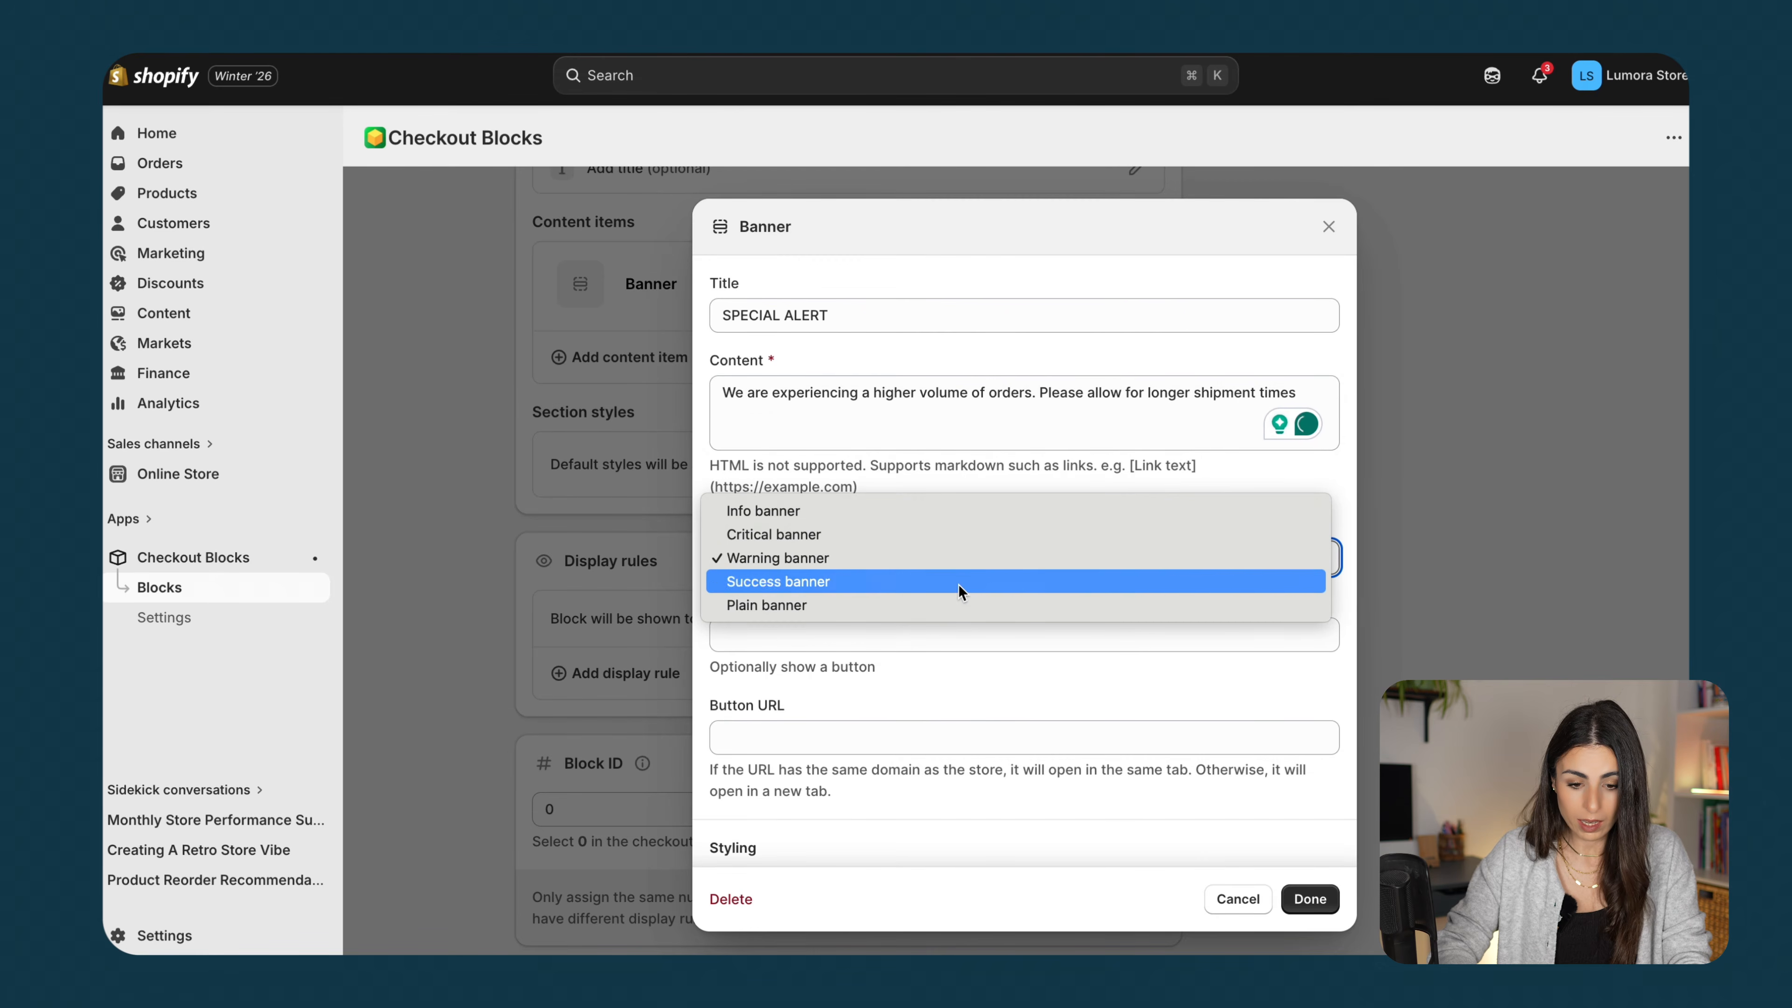
{"action": "left_click", "coordinate": [951, 562]}
{"action": "left_click", "coordinate": [973, 631]}
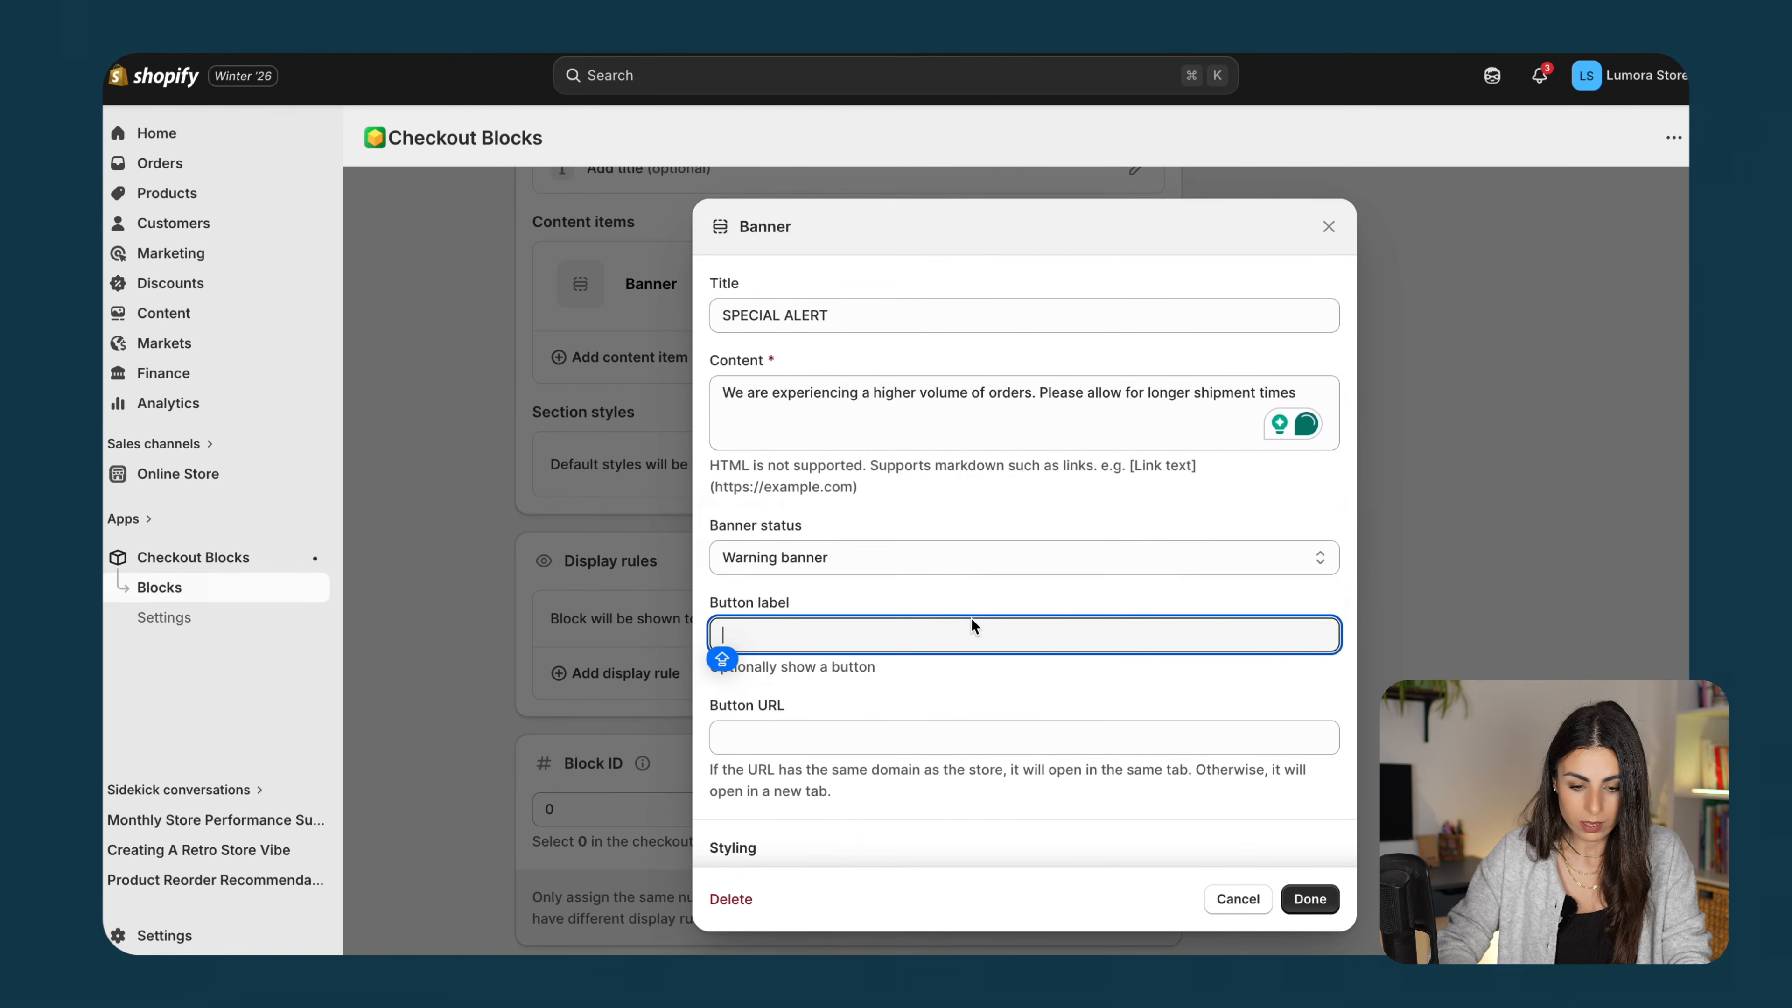
{"action": "scroll", "coordinate": [962, 676], "scroll_direction": "down", "scroll_amount": 1}
{"action": "left_click", "coordinate": [1309, 899]}
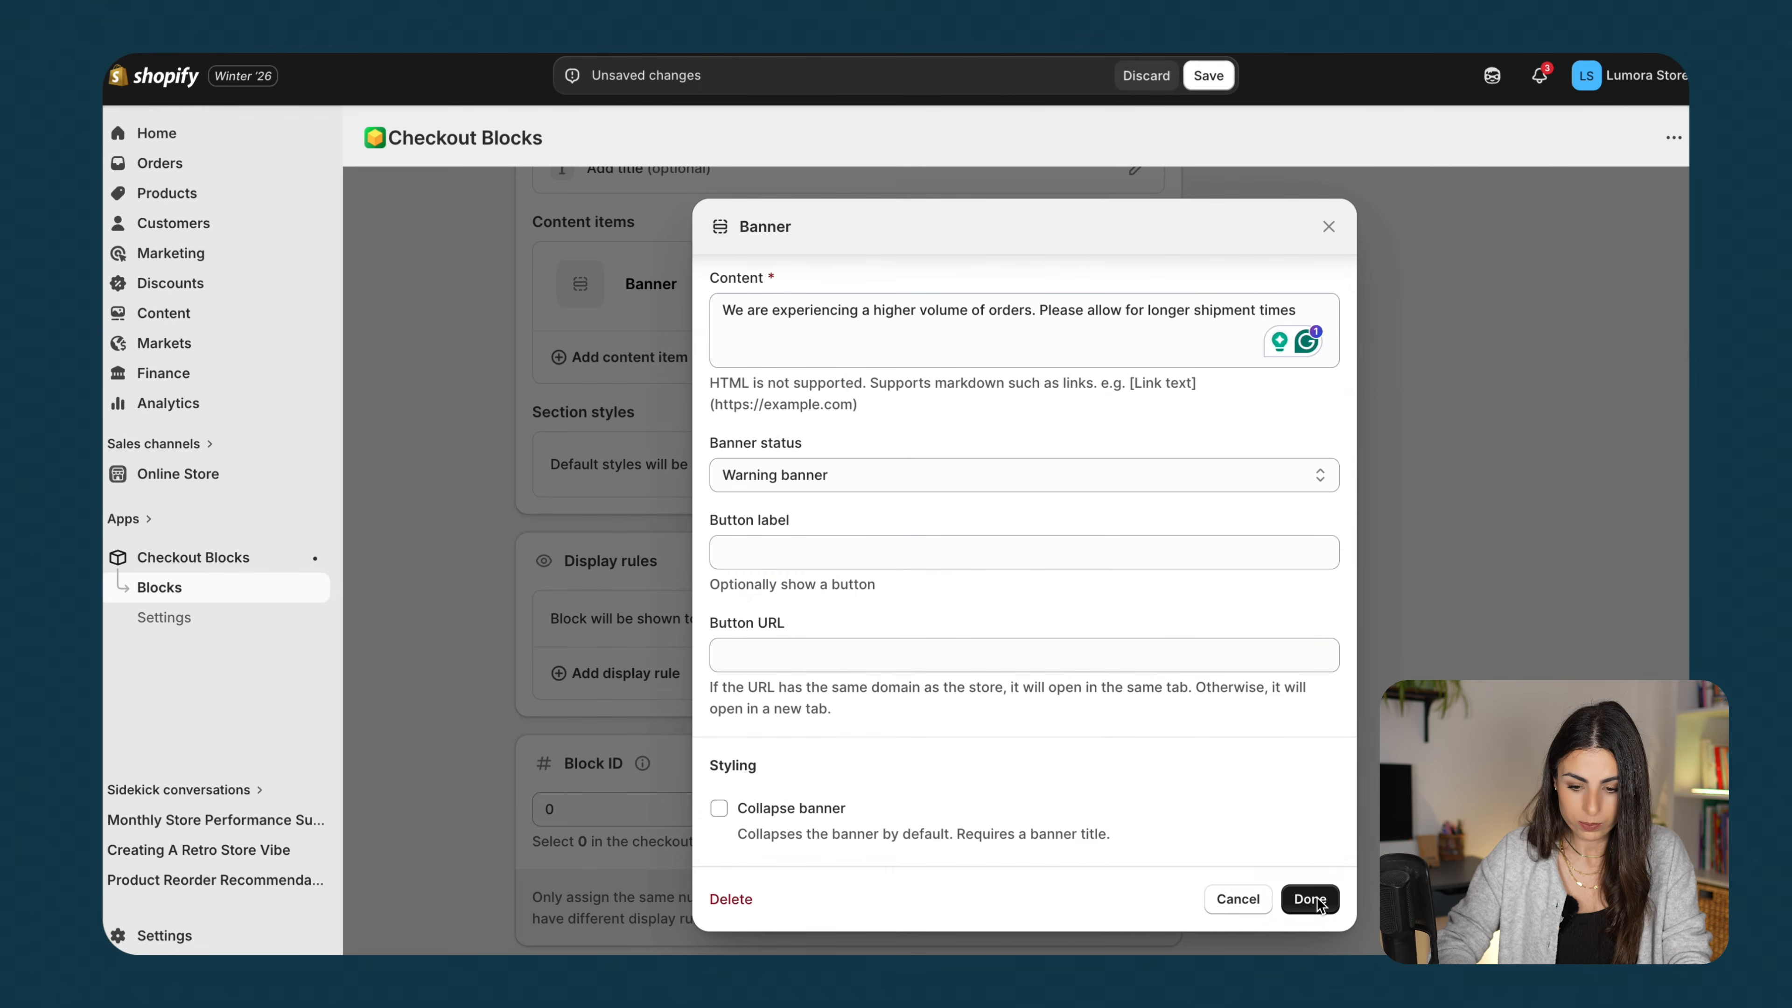
{"action": "left_click", "coordinate": [1205, 82]}
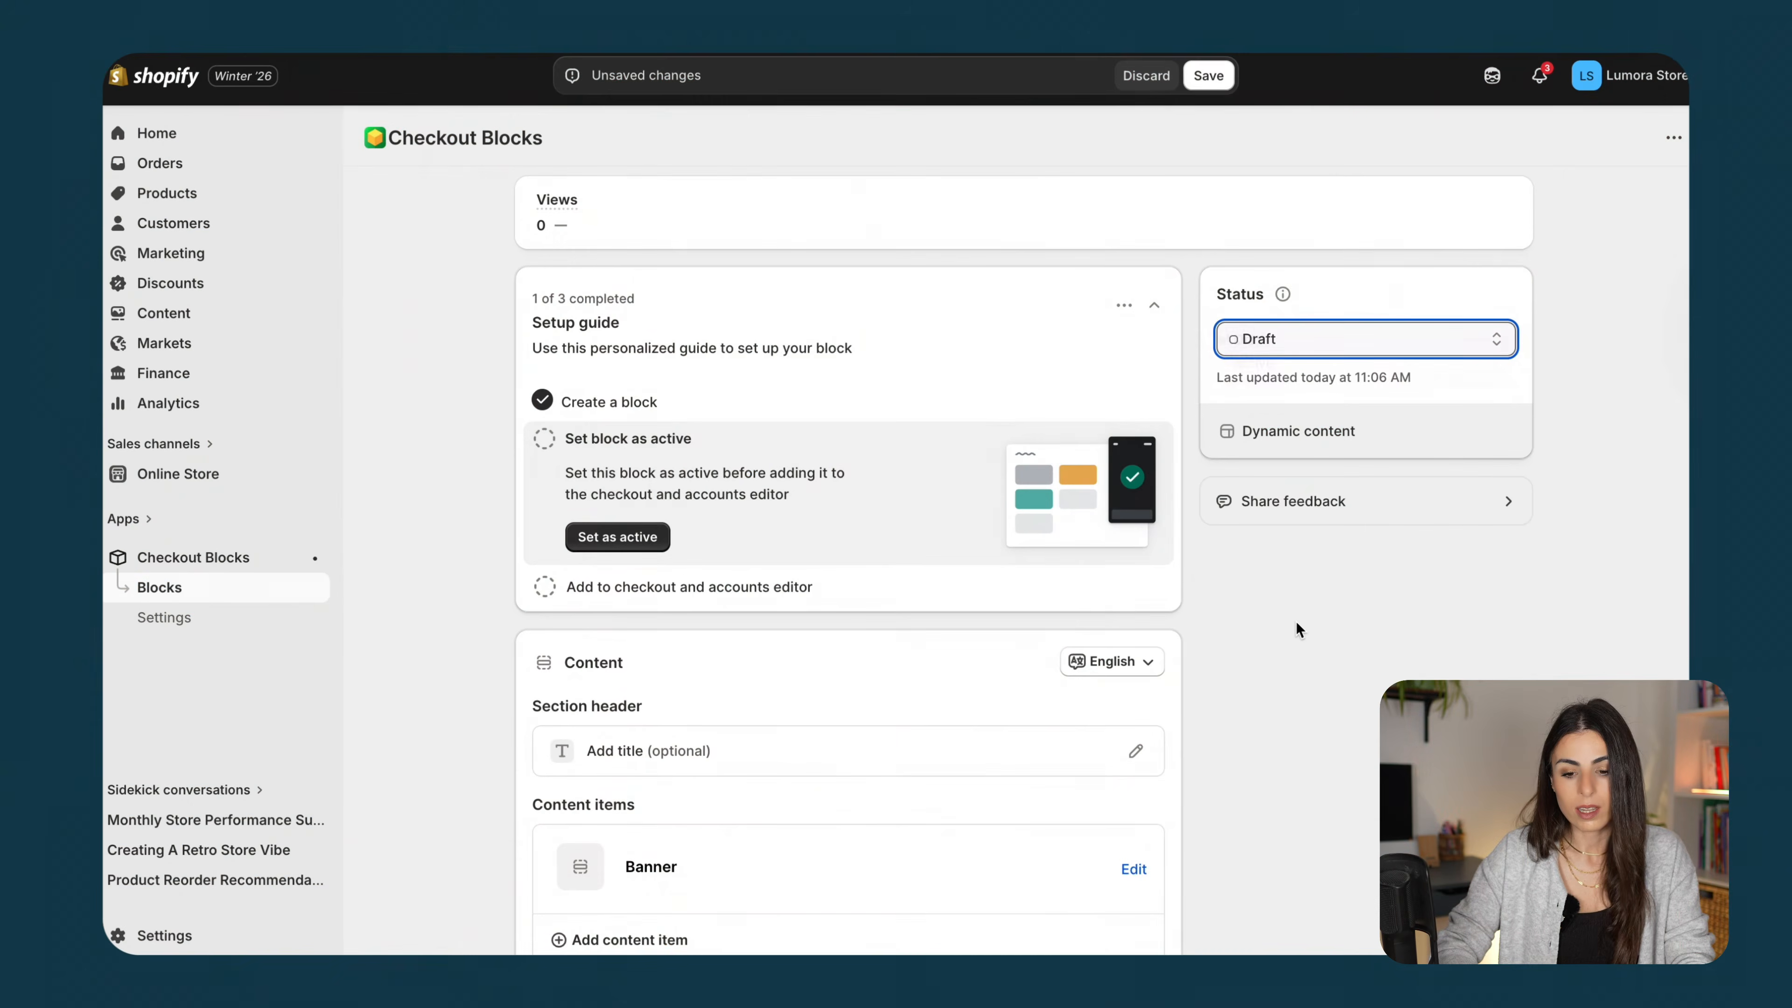
Save the Banner example block with Active status and reload the Thank you page editor to preview the banner
{"action": "scroll", "coordinate": [1297, 624], "scroll_direction": "down", "scroll_amount": 7}
{"action": "scroll", "coordinate": [1297, 625], "scroll_direction": "up", "scroll_amount": 9}
{"action": "left_click", "coordinate": [1285, 485]}
{"action": "left_click", "coordinate": [1272, 505]}
{"action": "left_click", "coordinate": [1215, 73]}
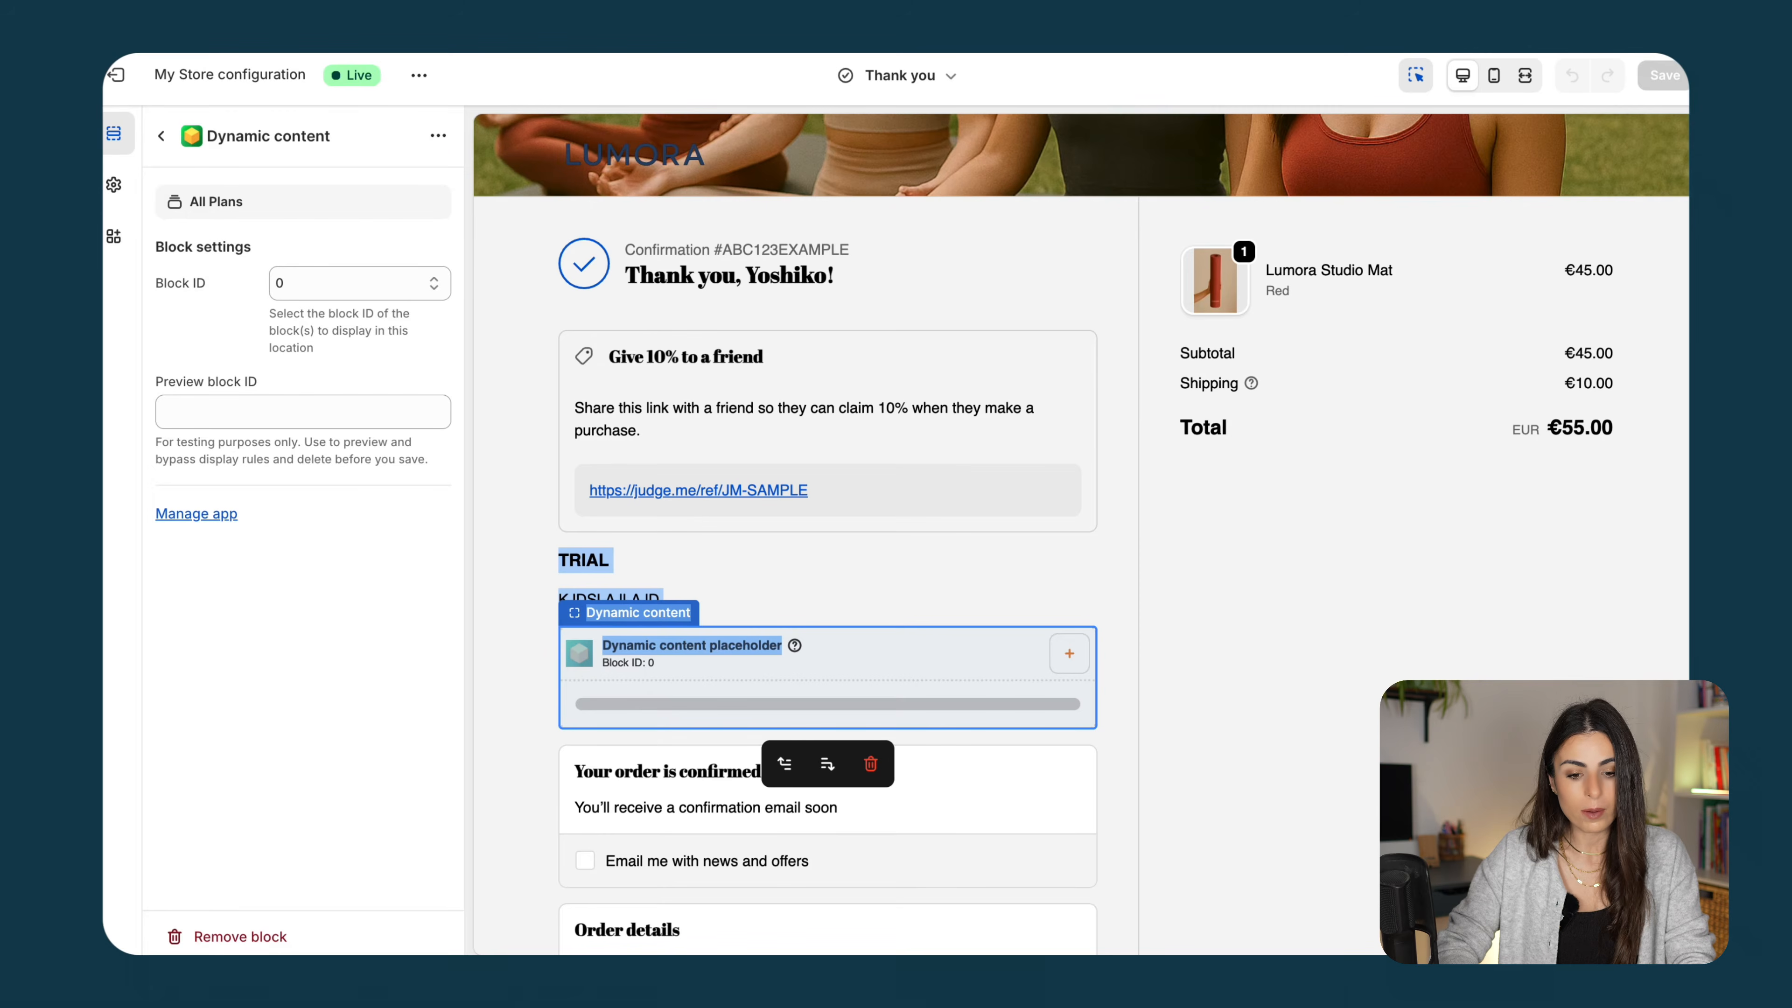
{"action": "key", "text": "super+r"}
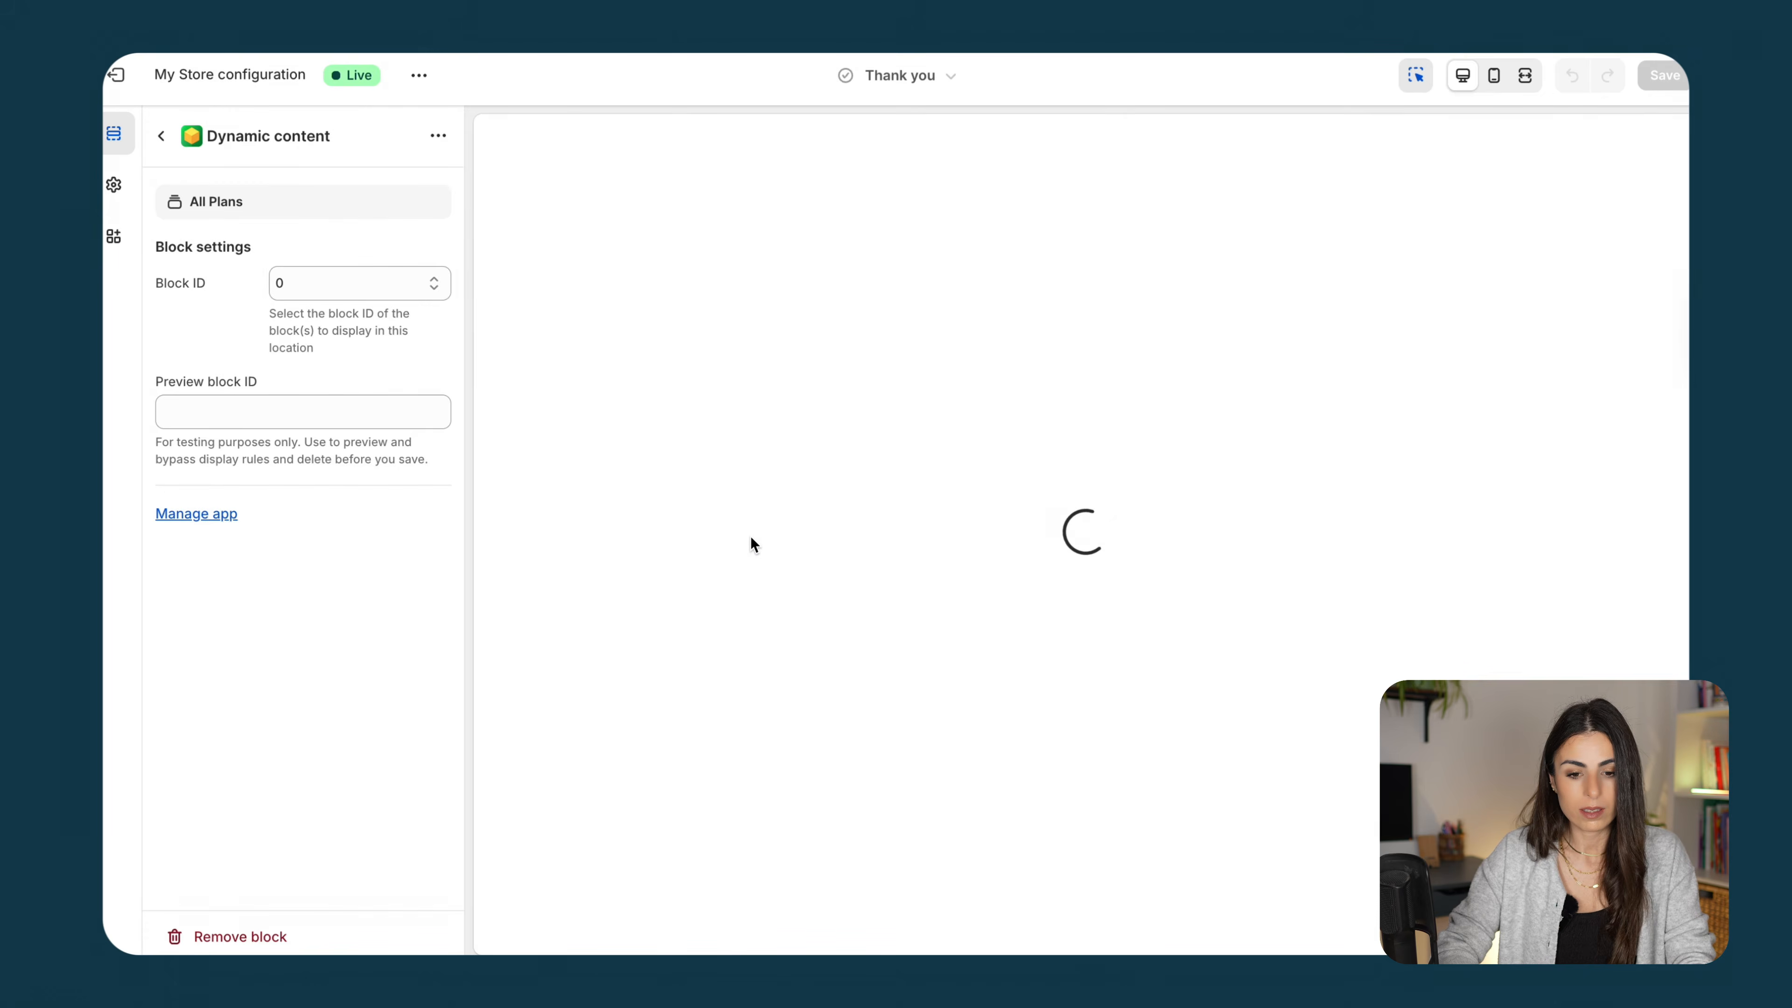
{"action": "scroll", "coordinate": [876, 537], "scroll_direction": "down", "scroll_amount": 3}
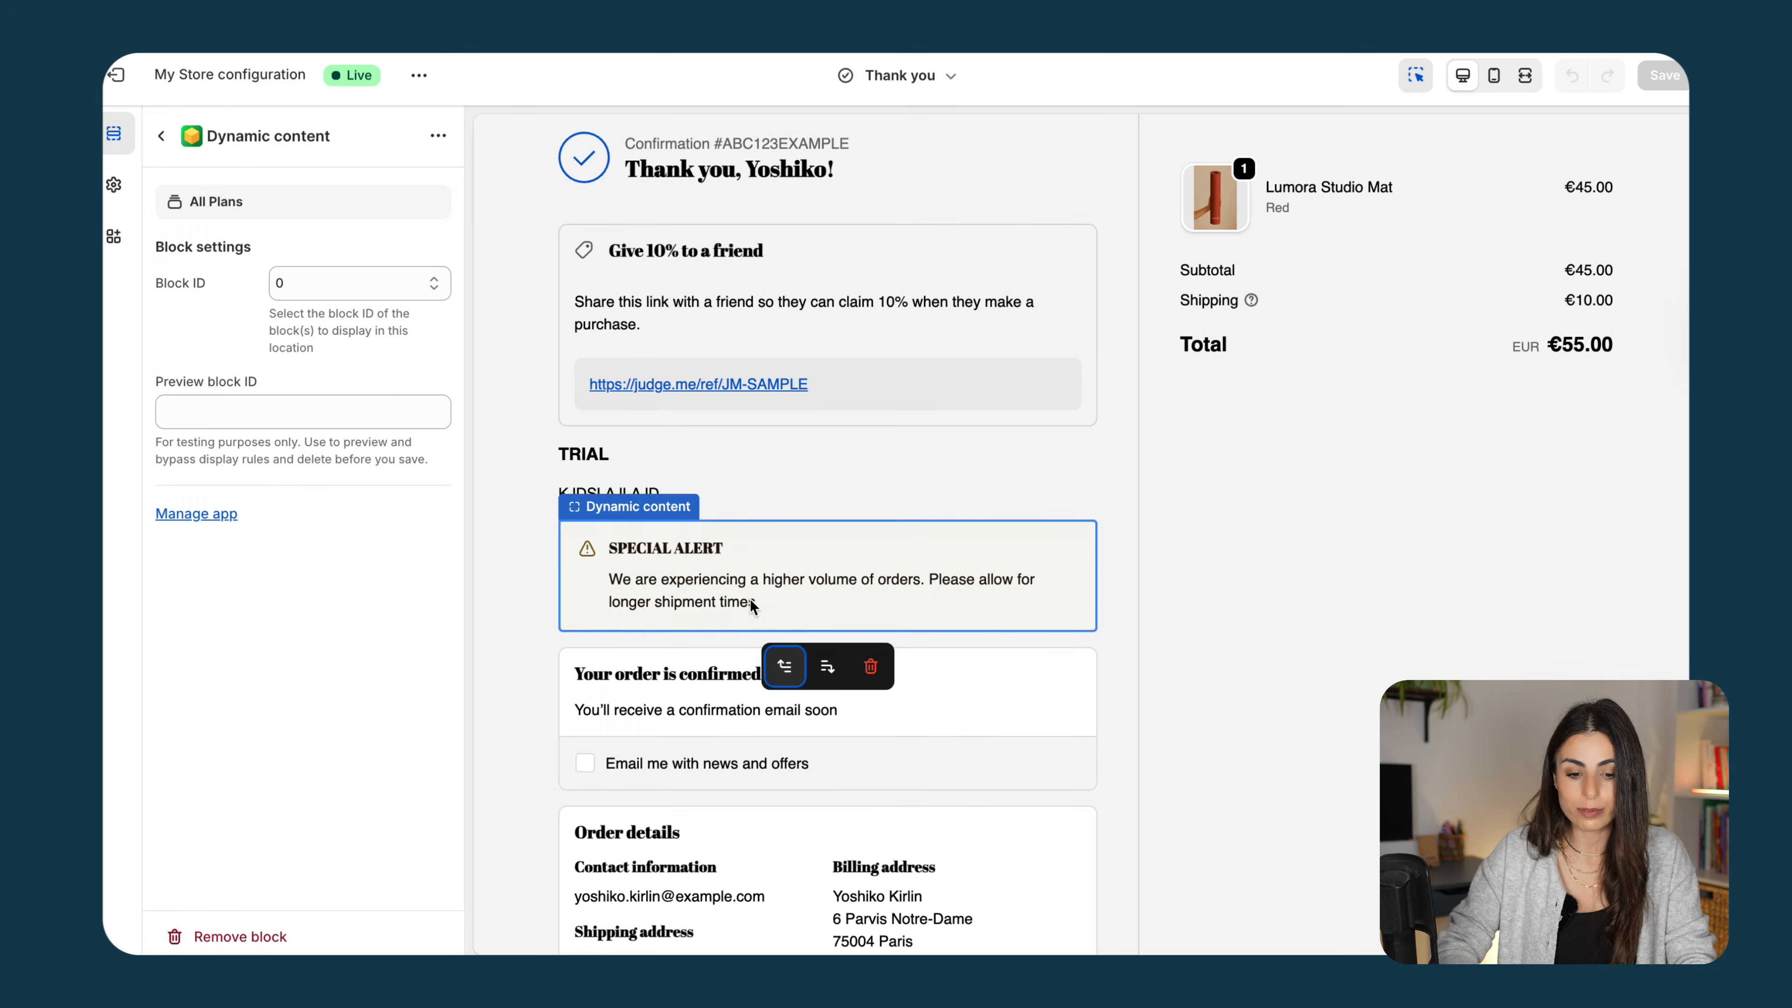
View the customer account pages in the checkout editor: Order status, Orders and Profile
{"action": "left_click", "coordinate": [906, 75]}
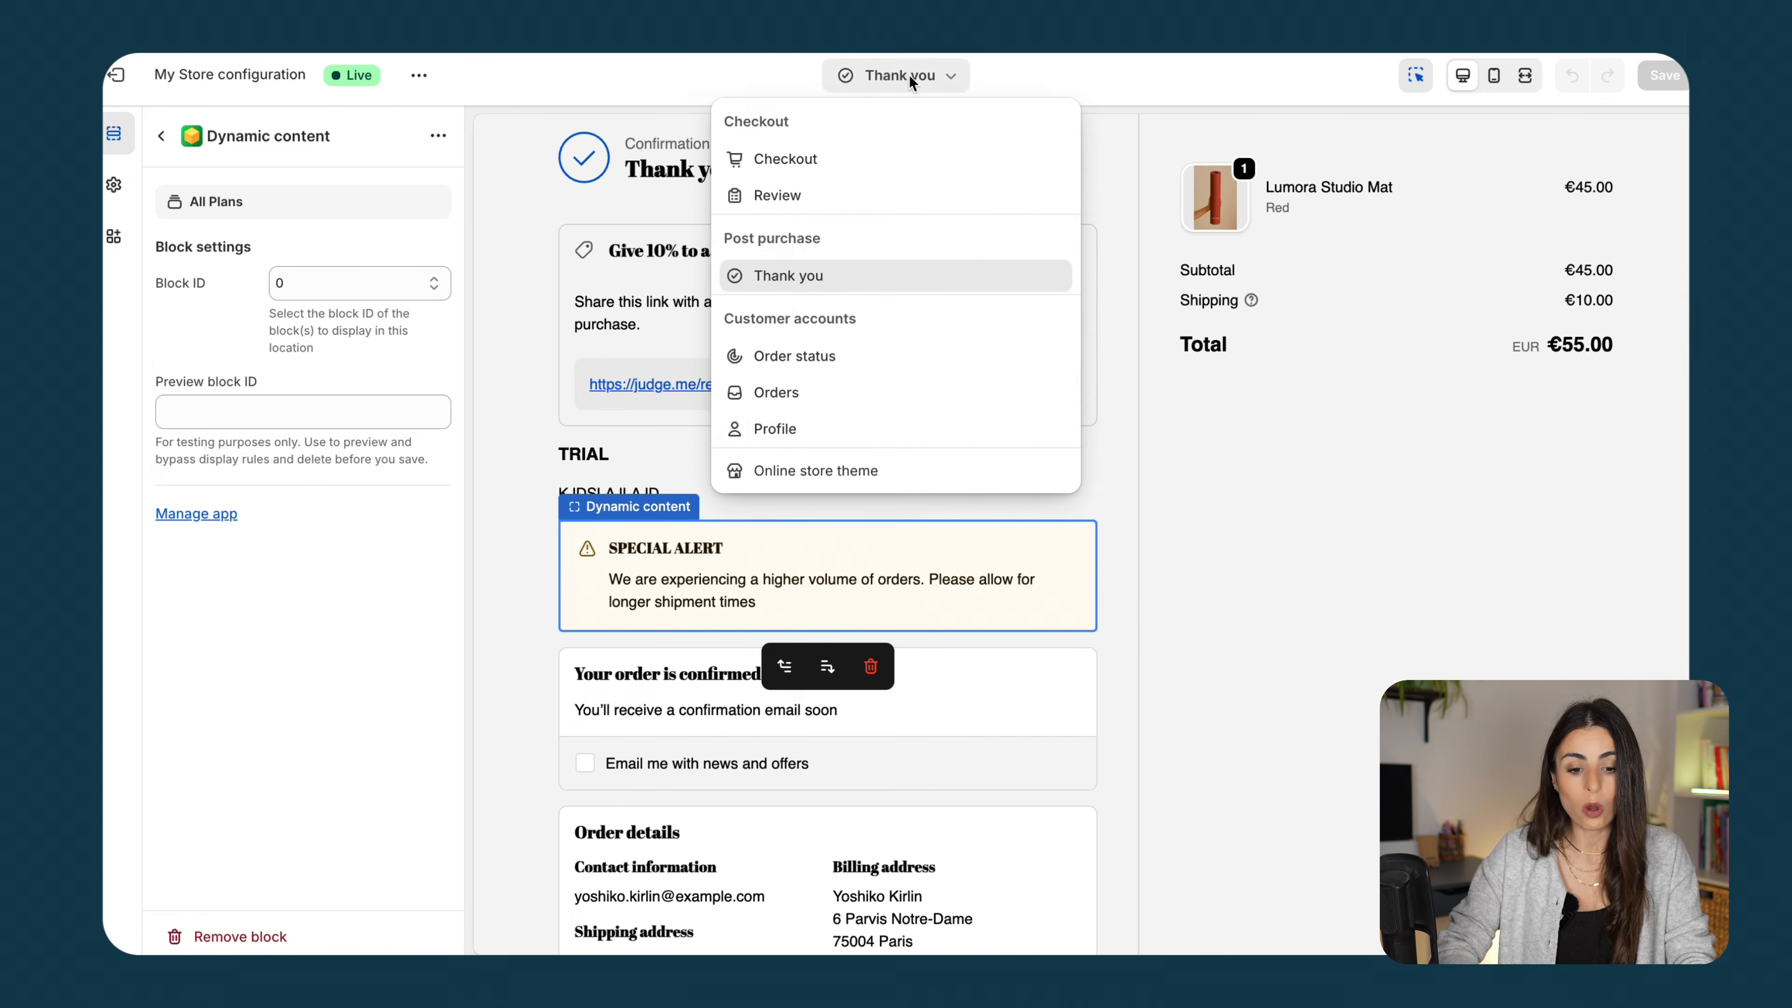
{"action": "left_click", "coordinate": [795, 354]}
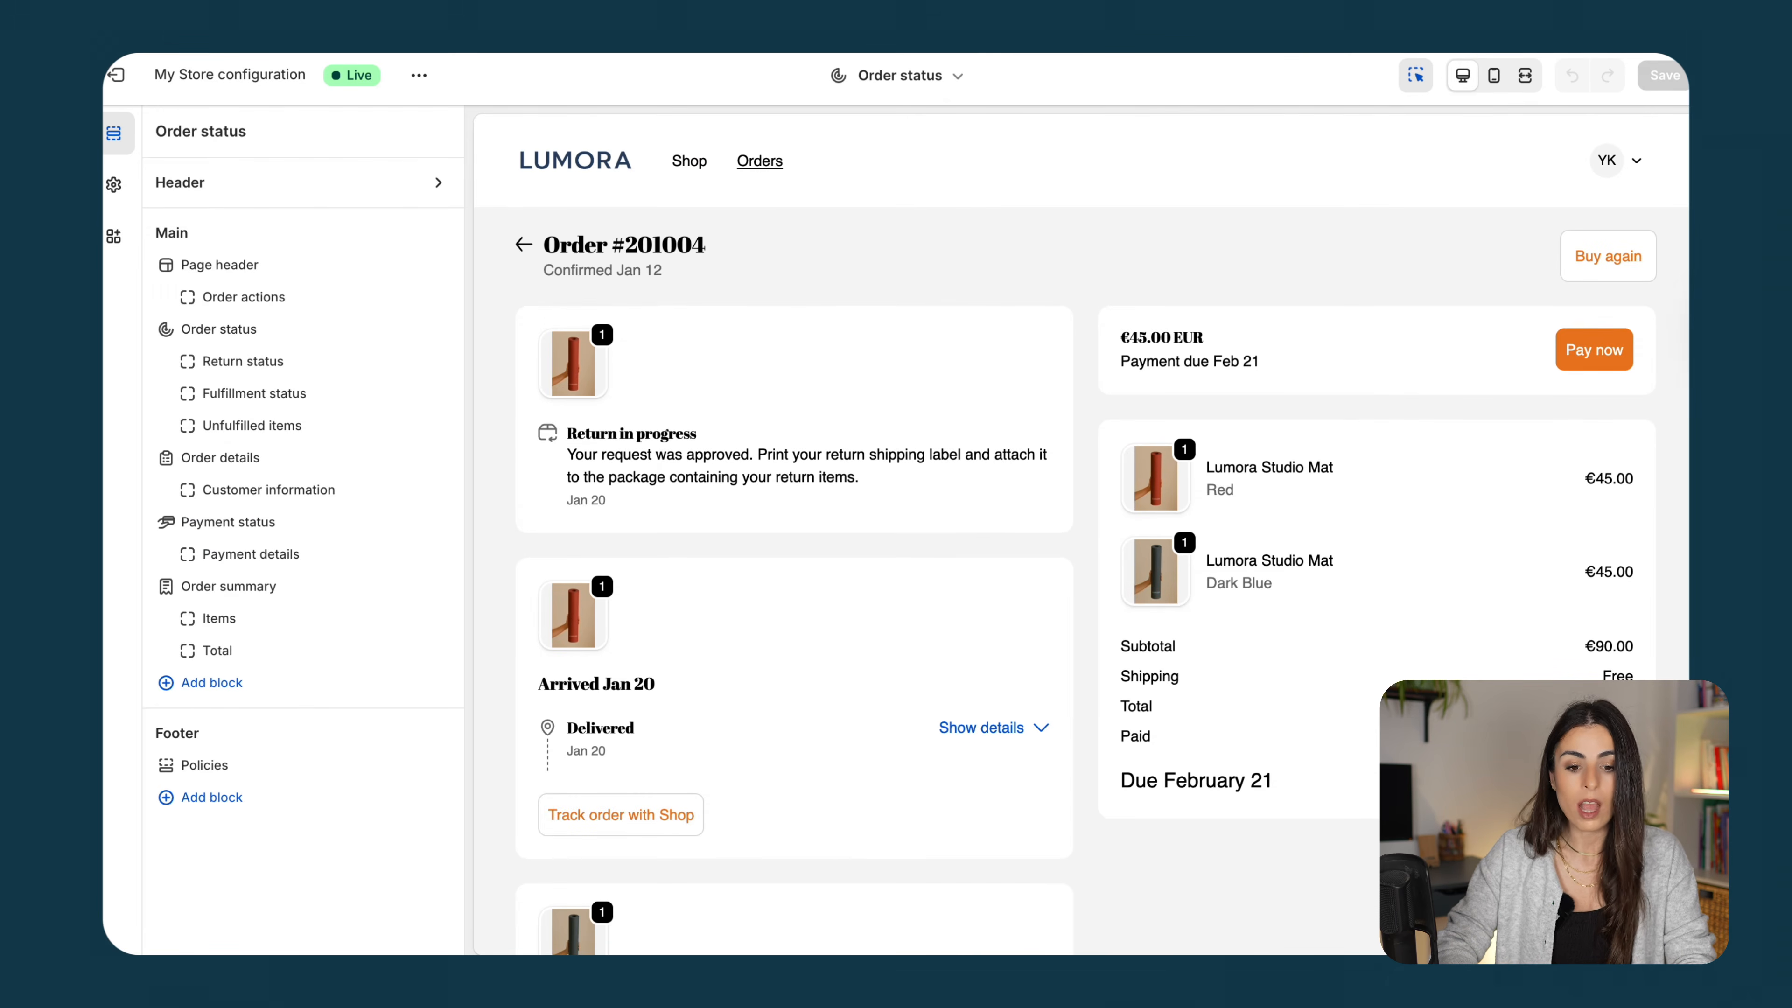
{"action": "left_click", "coordinate": [921, 77]}
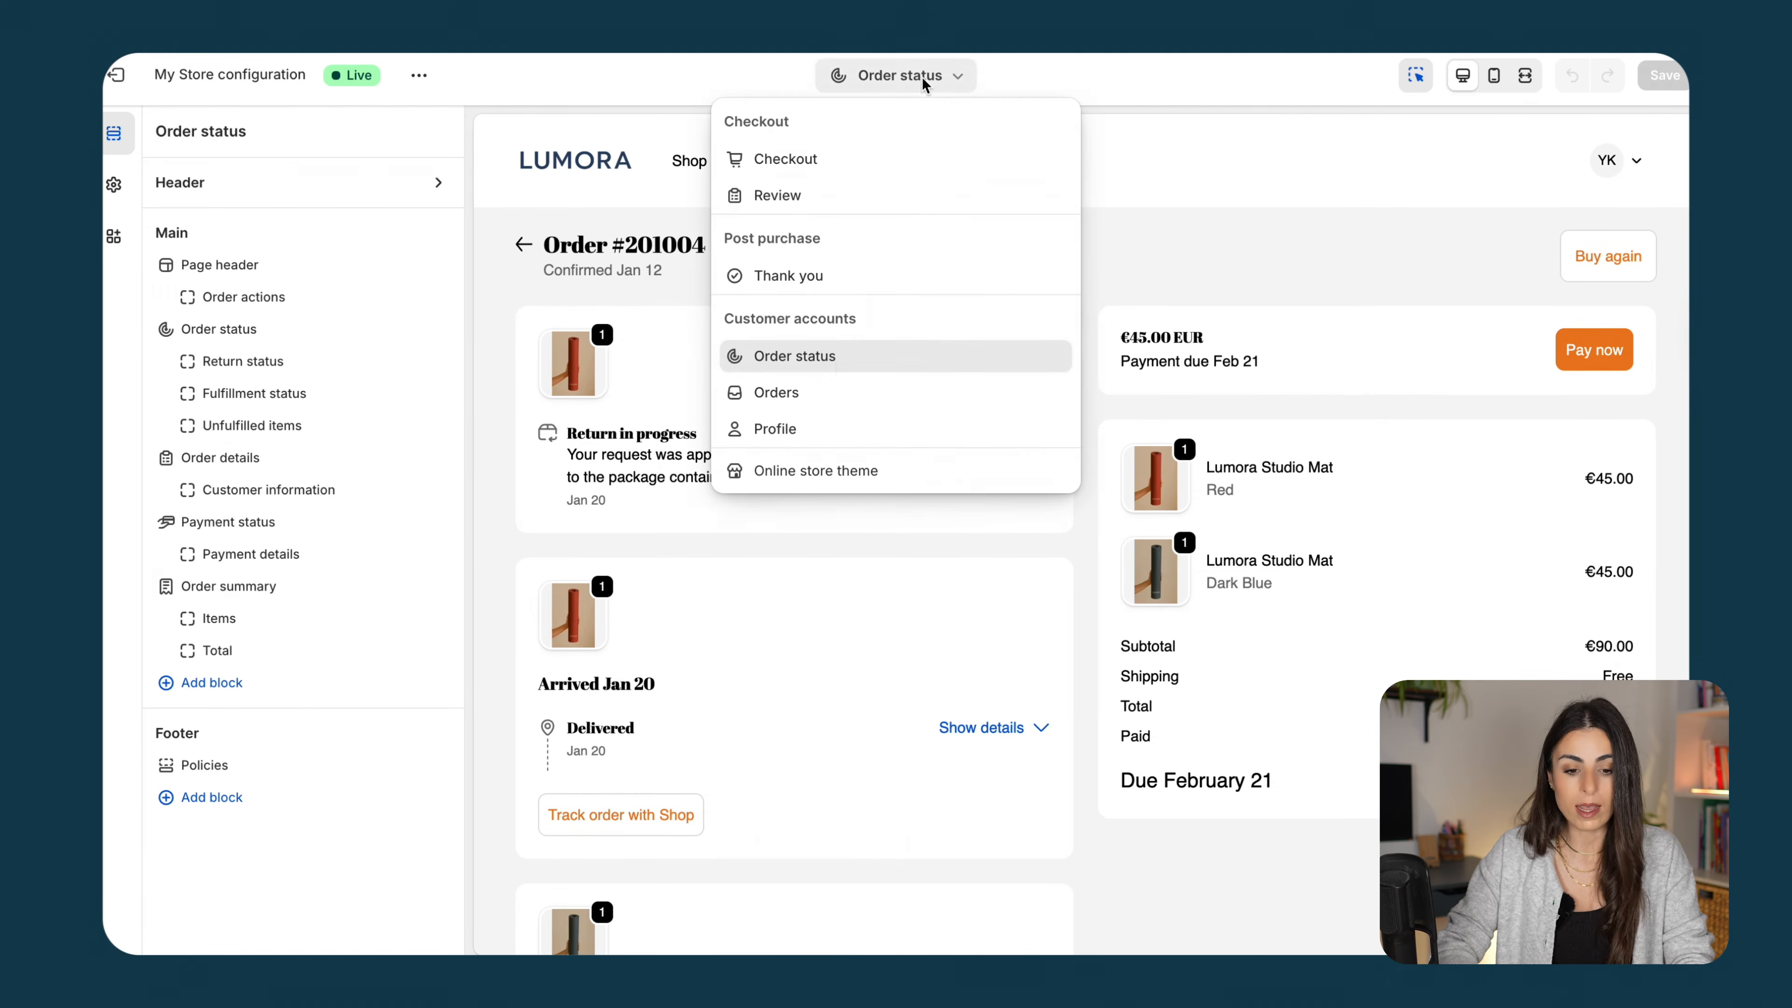
{"action": "left_click", "coordinate": [814, 395]}
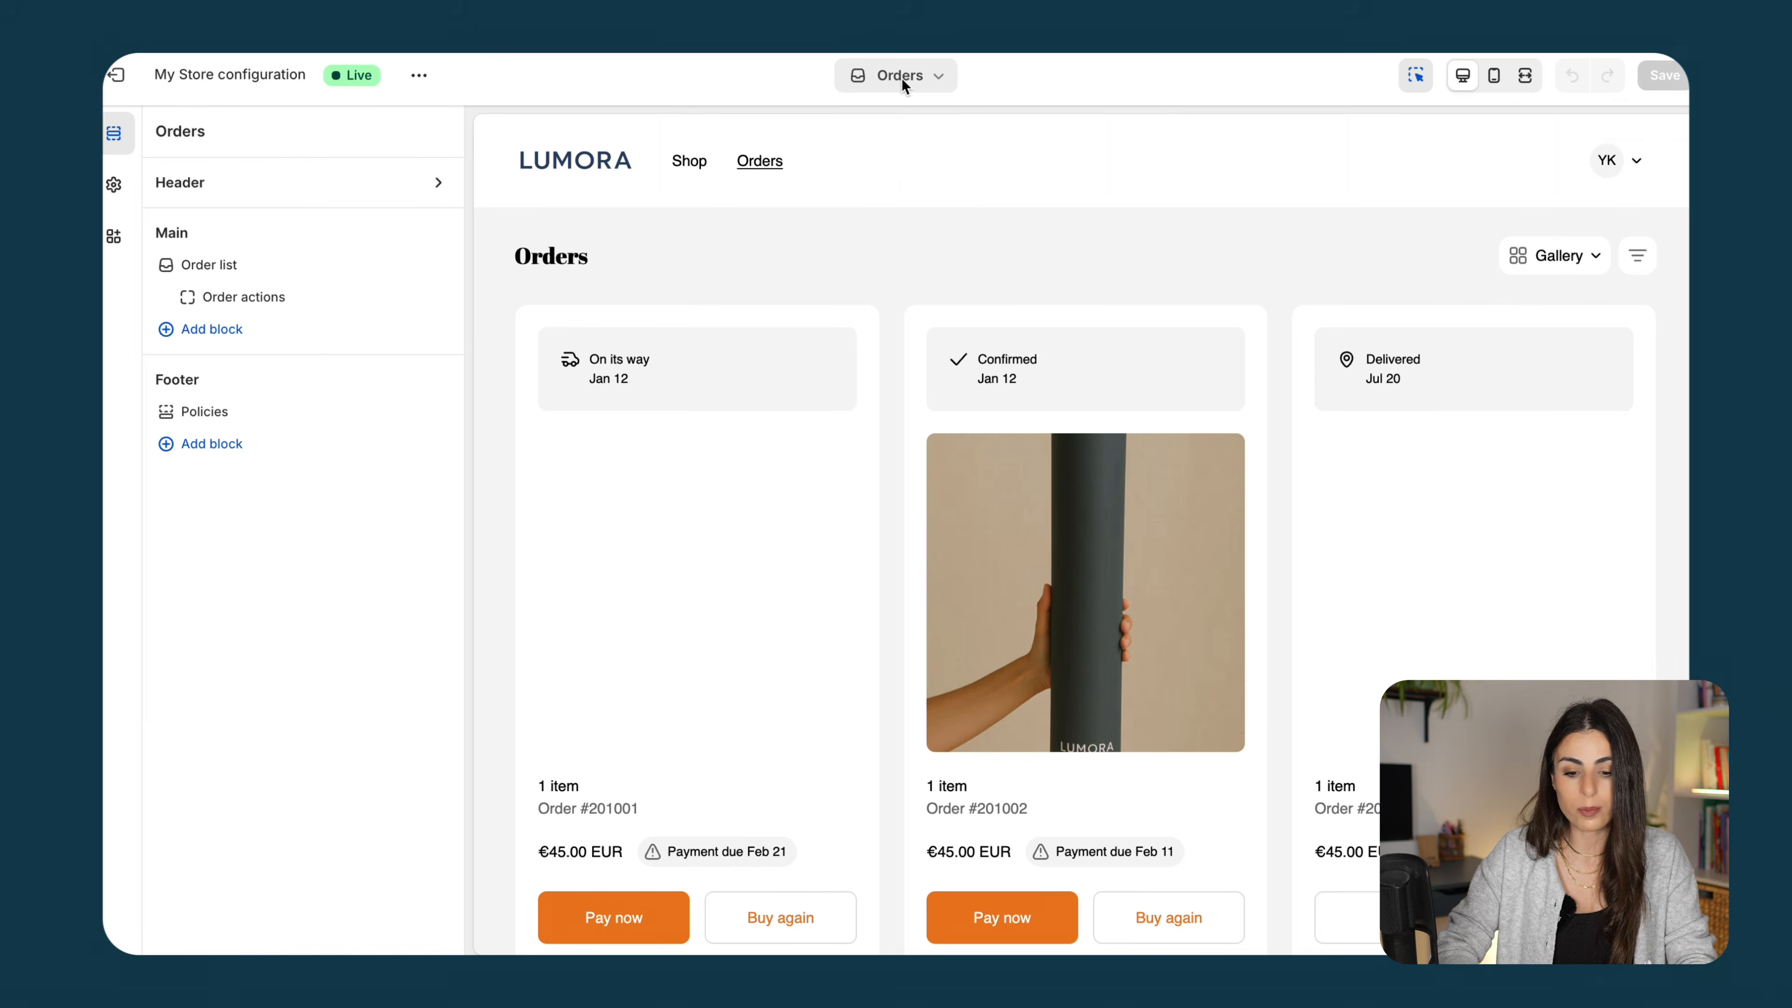
{"action": "left_click", "coordinate": [902, 78]}
{"action": "left_click", "coordinate": [775, 428]}
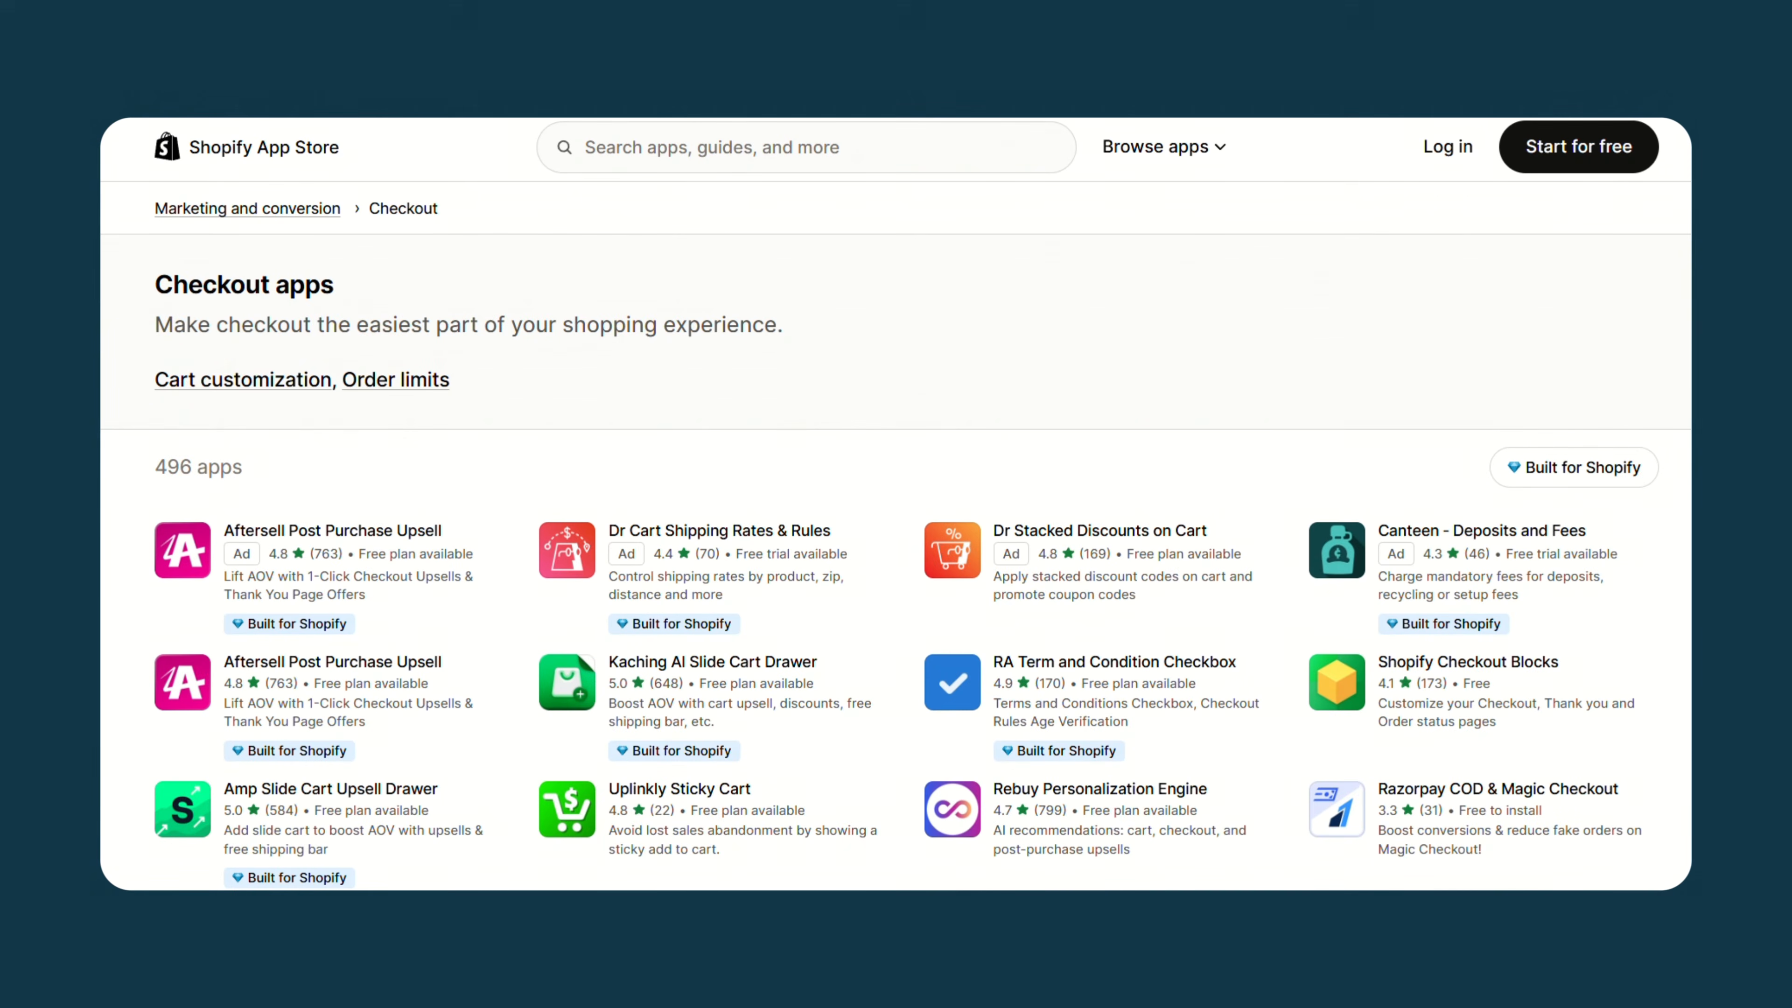
Switch to the Shopify App Store and browse the apps in the Checkout category
{"action": "scroll", "coordinate": [896, 537], "scroll_direction": "down", "scroll_amount": 5}
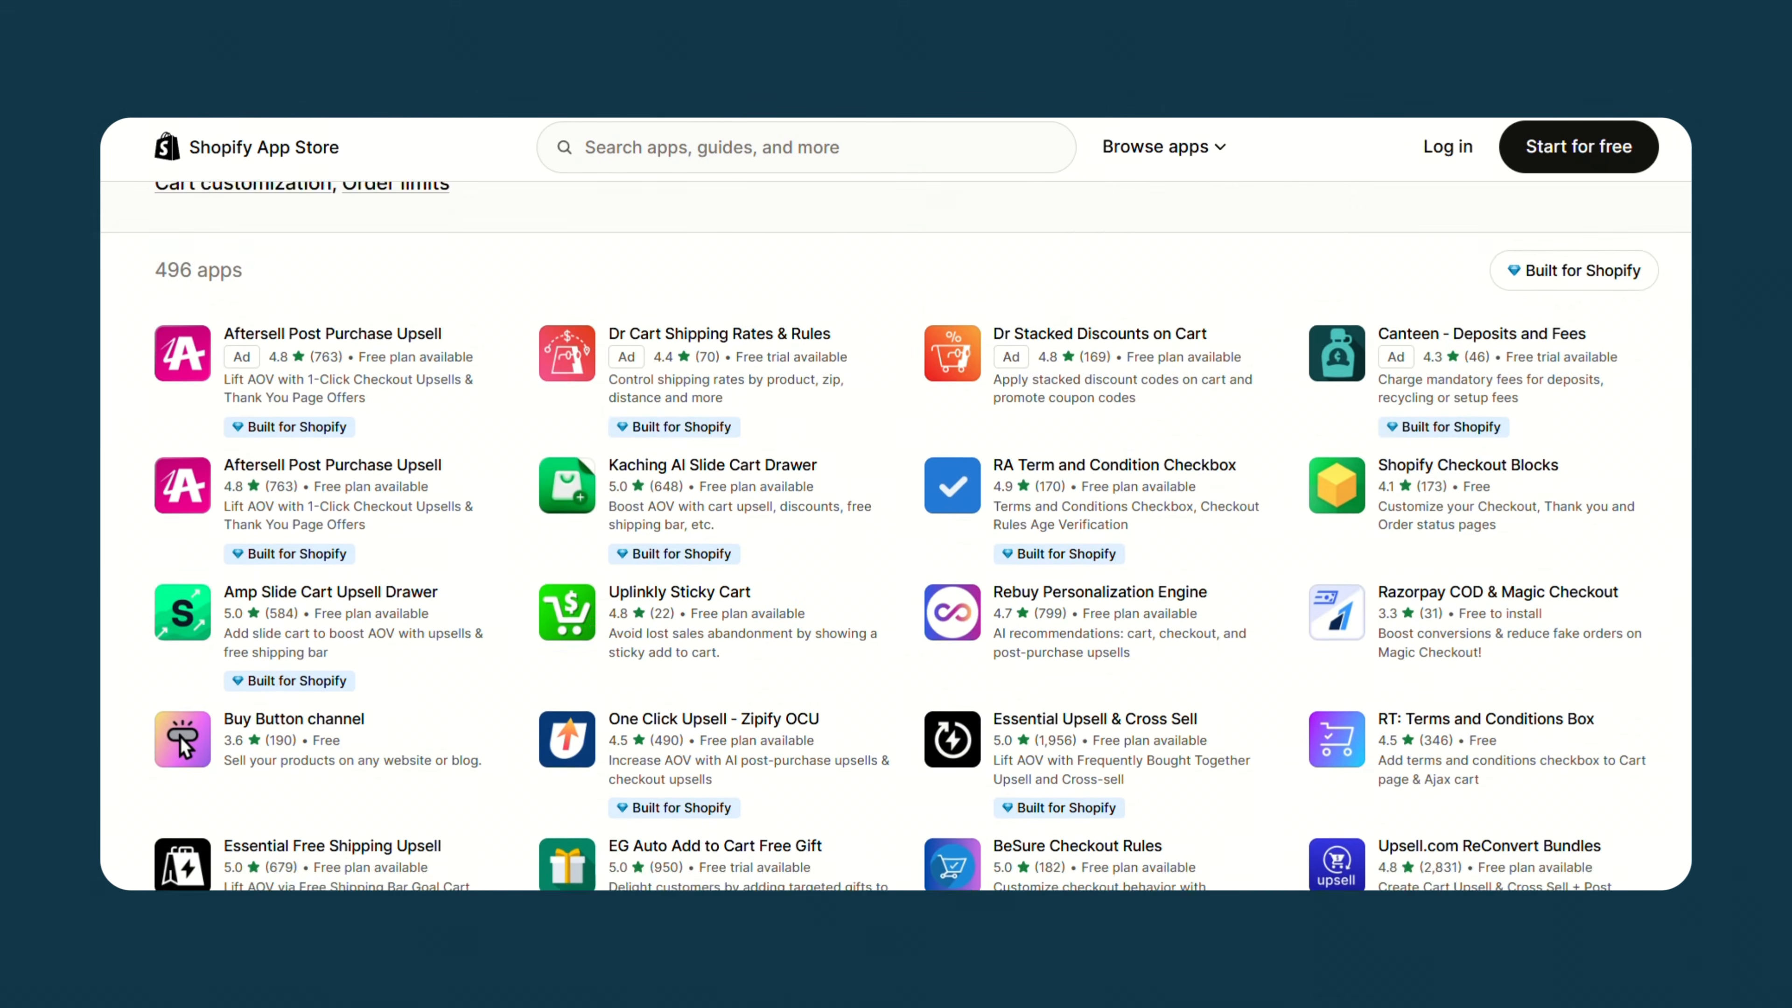
{"action": "scroll", "coordinate": [895, 536], "scroll_direction": "down", "scroll_amount": 4}
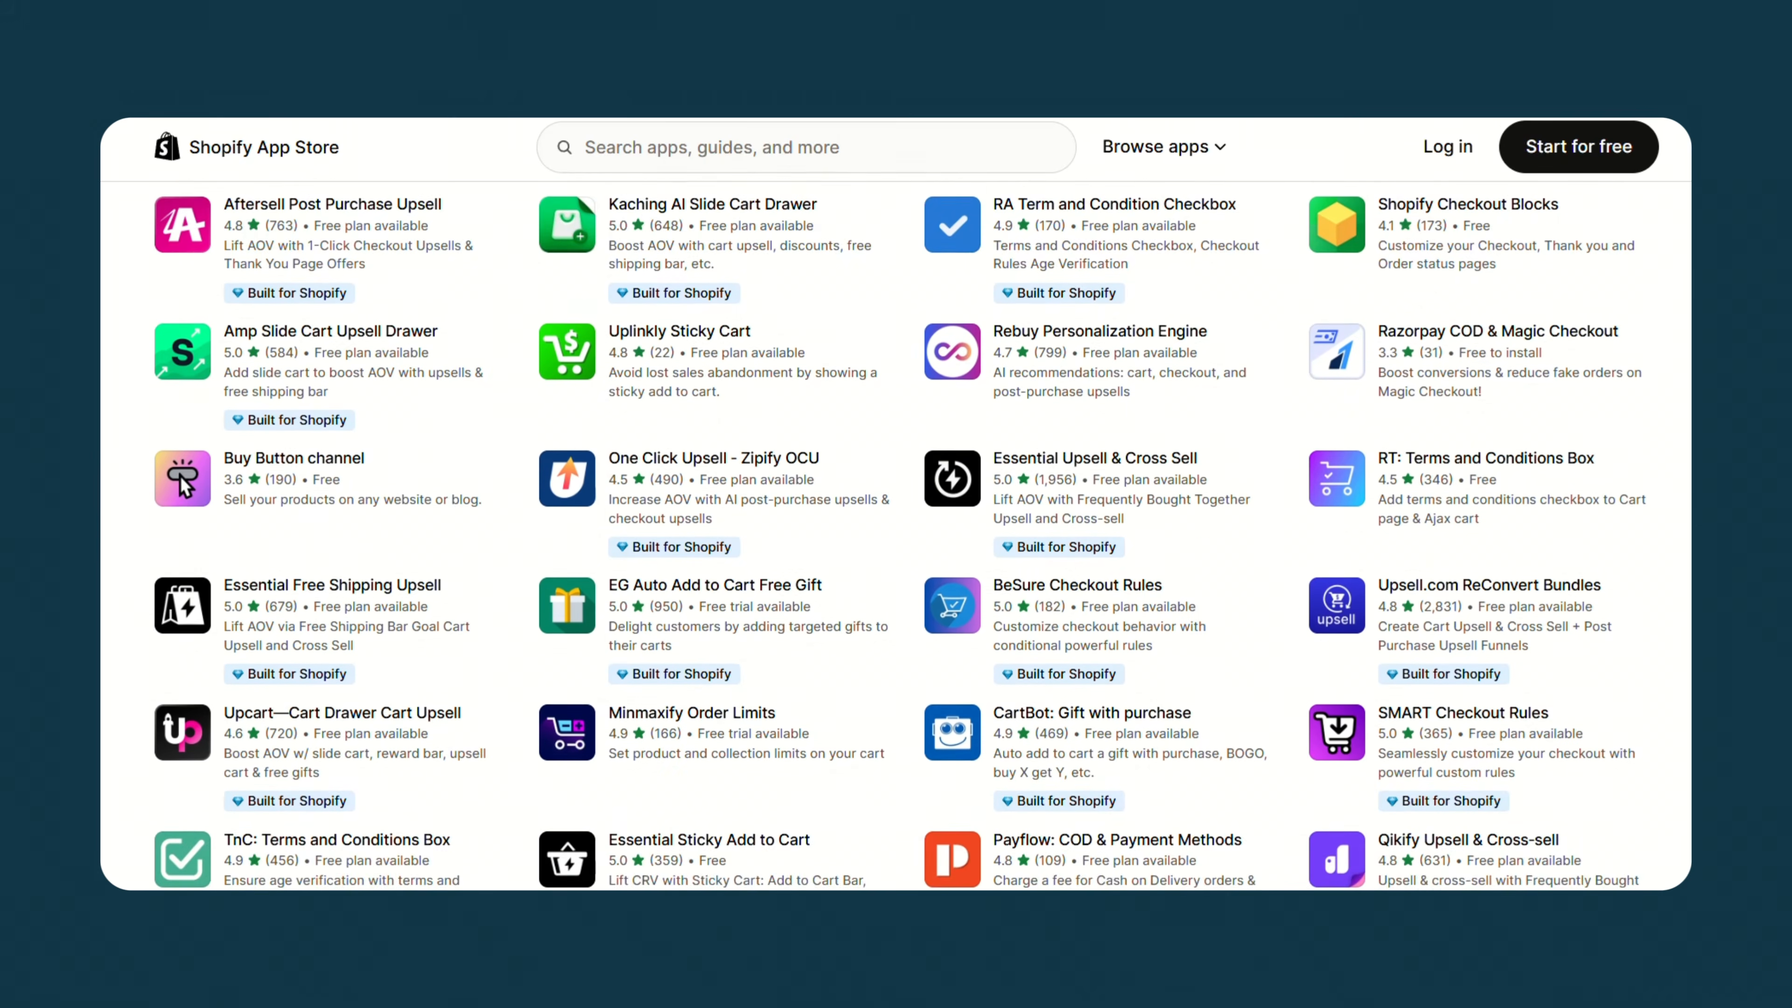